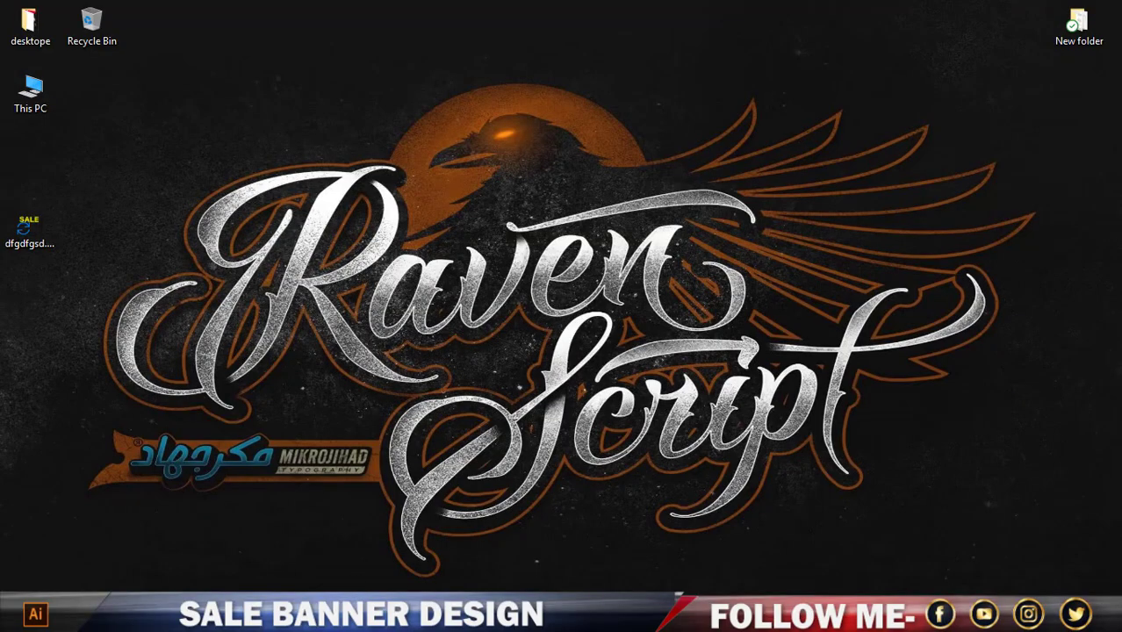
Start a new document and dismiss the new document settings
scroll(530, 354, "down", 1, "alt")
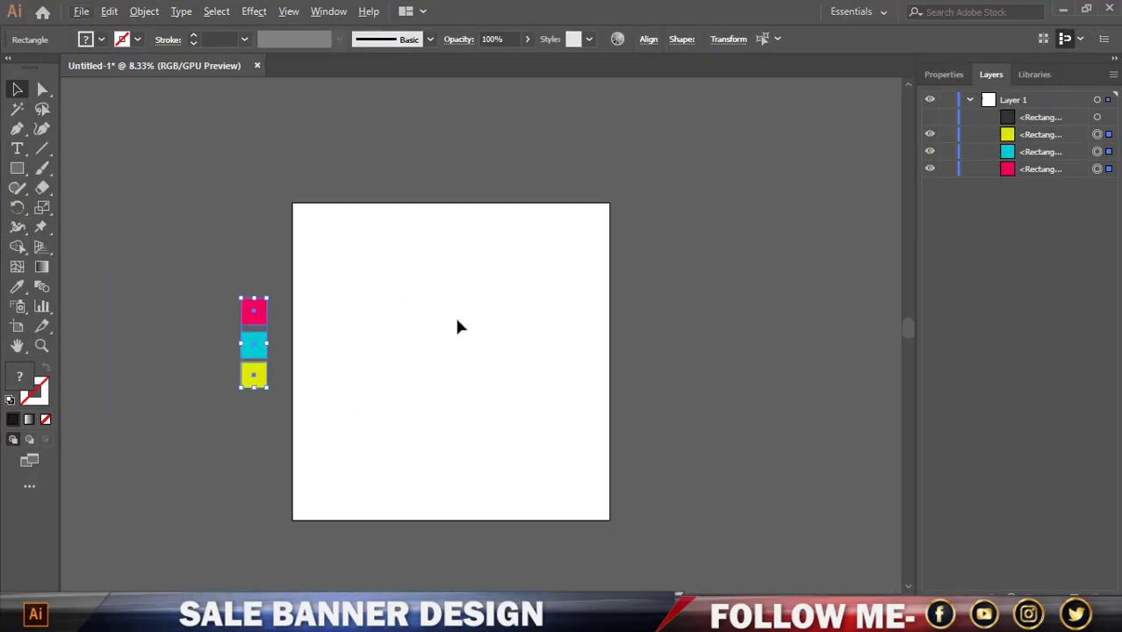
scroll(320, 408, "up", 1, "alt")
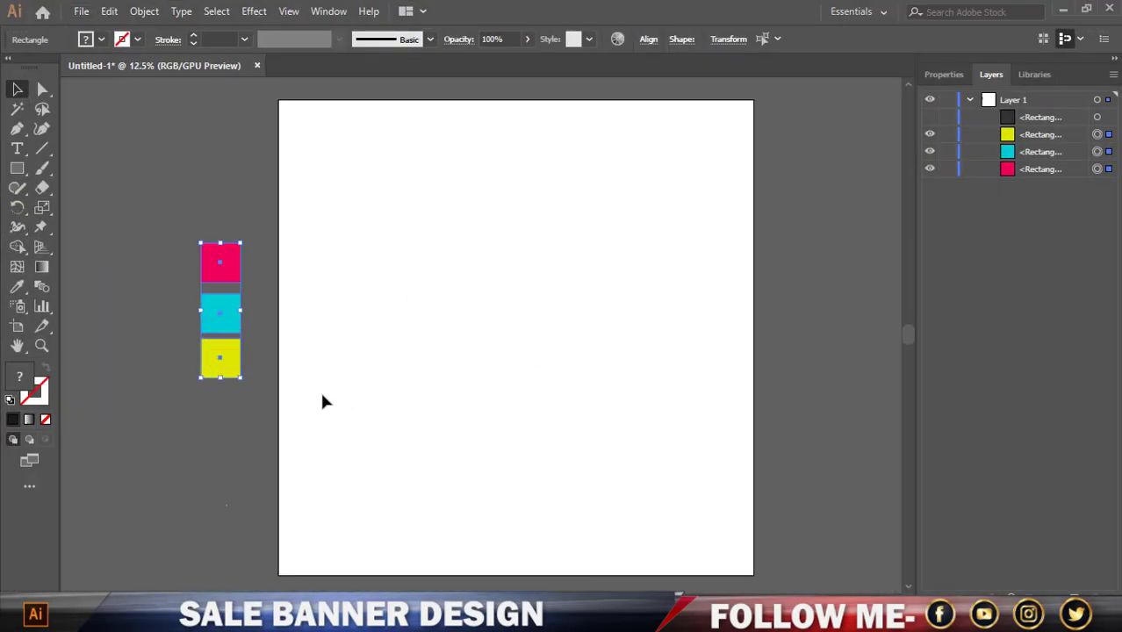
left_click(80, 11)
left_click(105, 24)
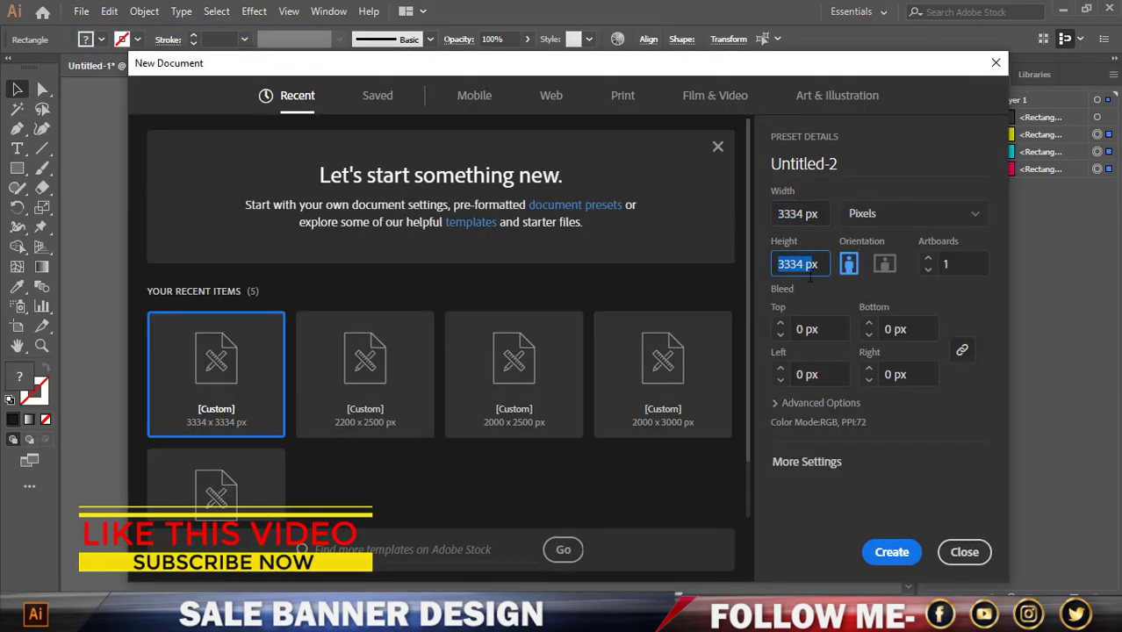
left_click(955, 552)
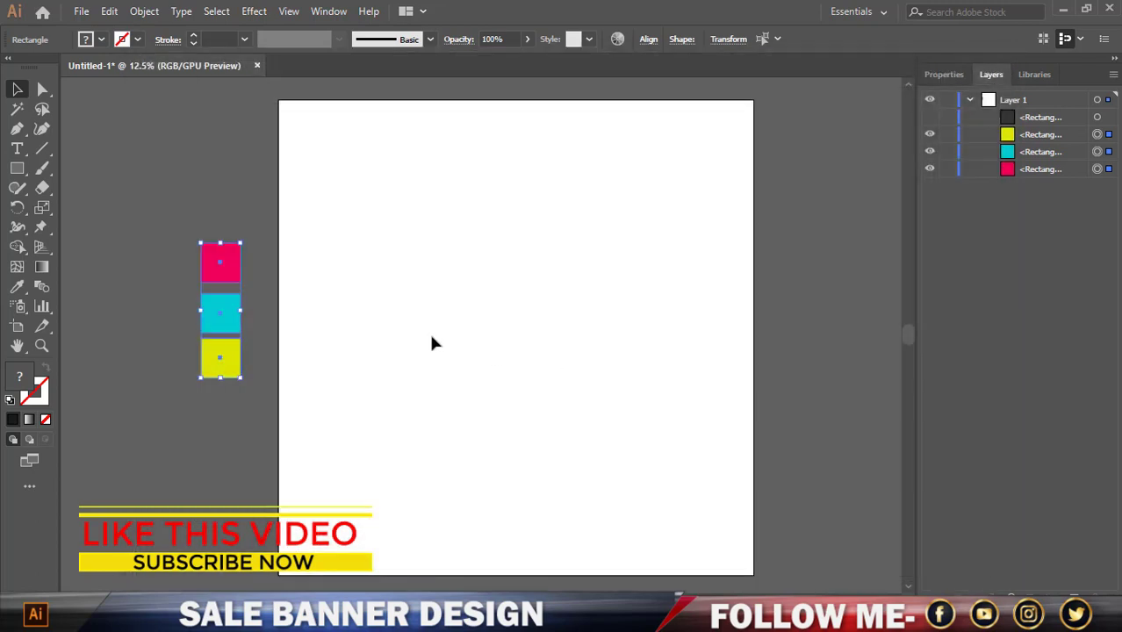
Draw a rectangle covering the whole artboard and fill it dark grey
left_click(19, 95)
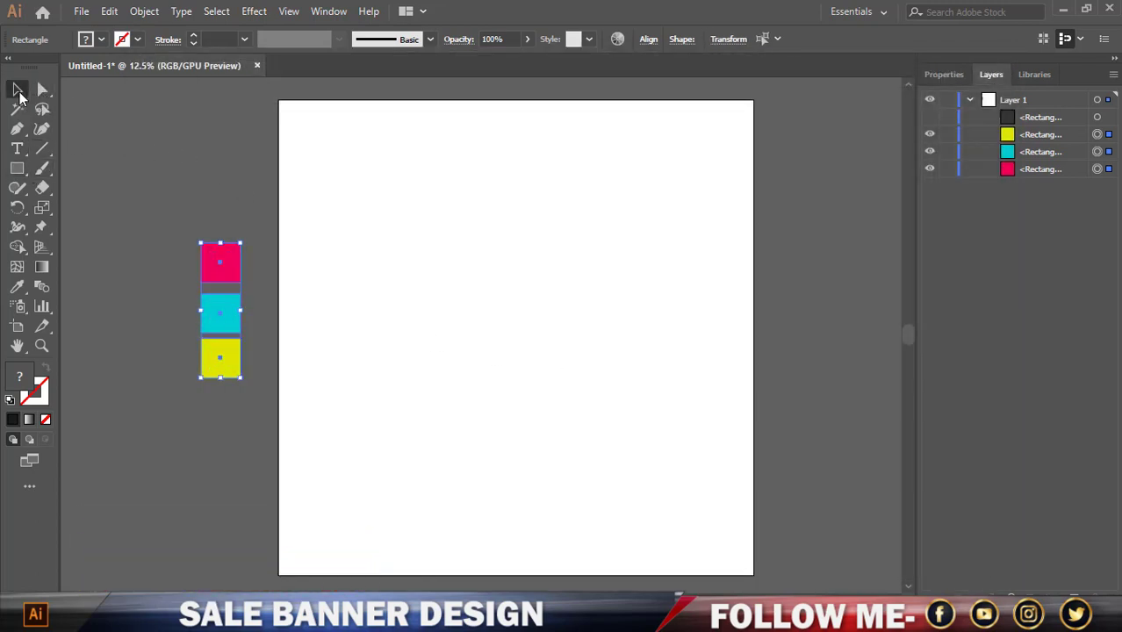
left_click(16, 168)
left_click_drag(278, 98, 753, 575)
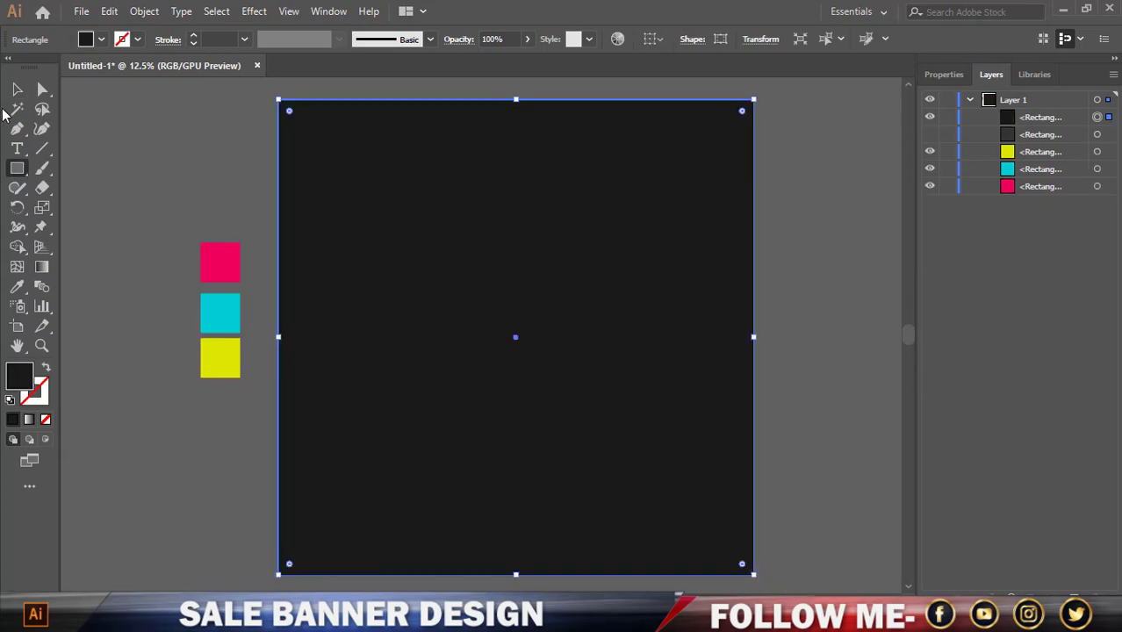
left_click(101, 39)
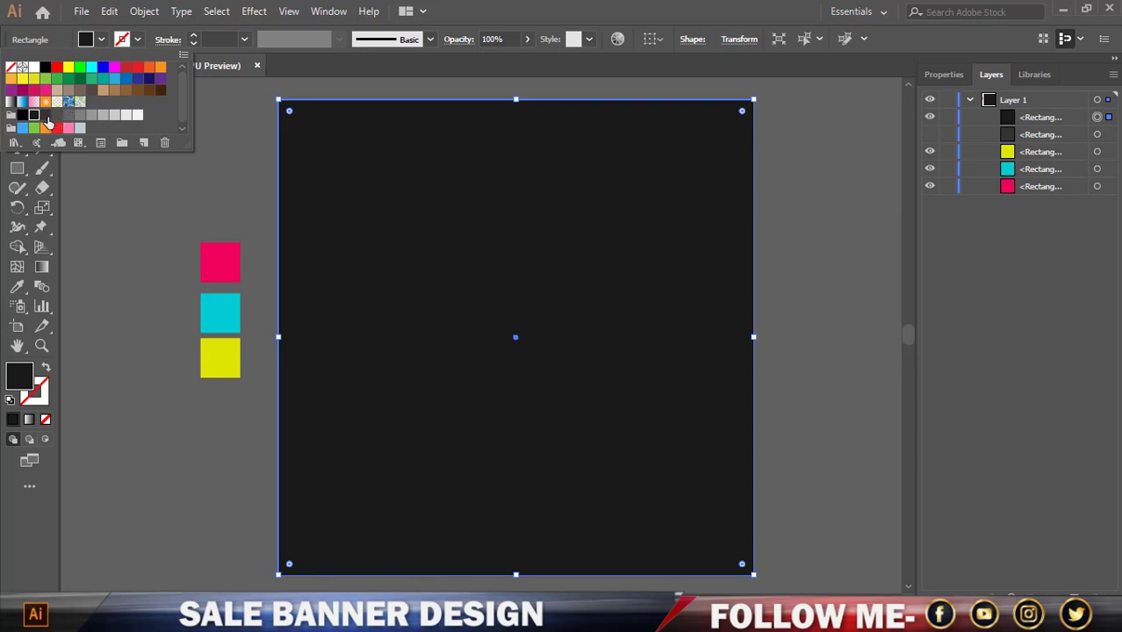
left_click(45, 115)
left_click(231, 136)
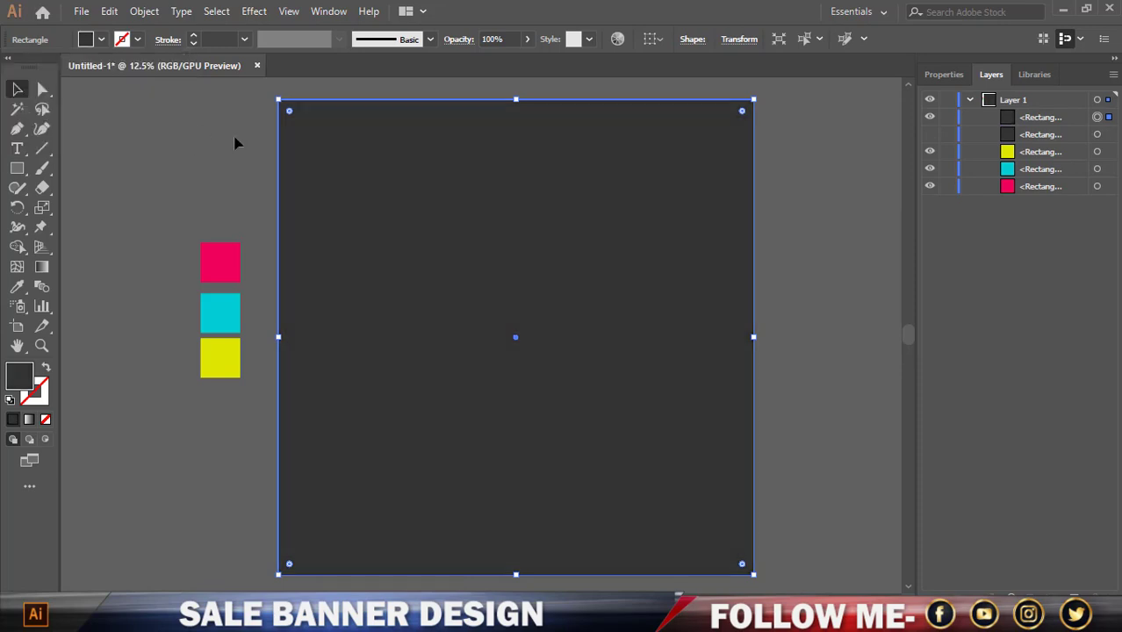
left_click(237, 141)
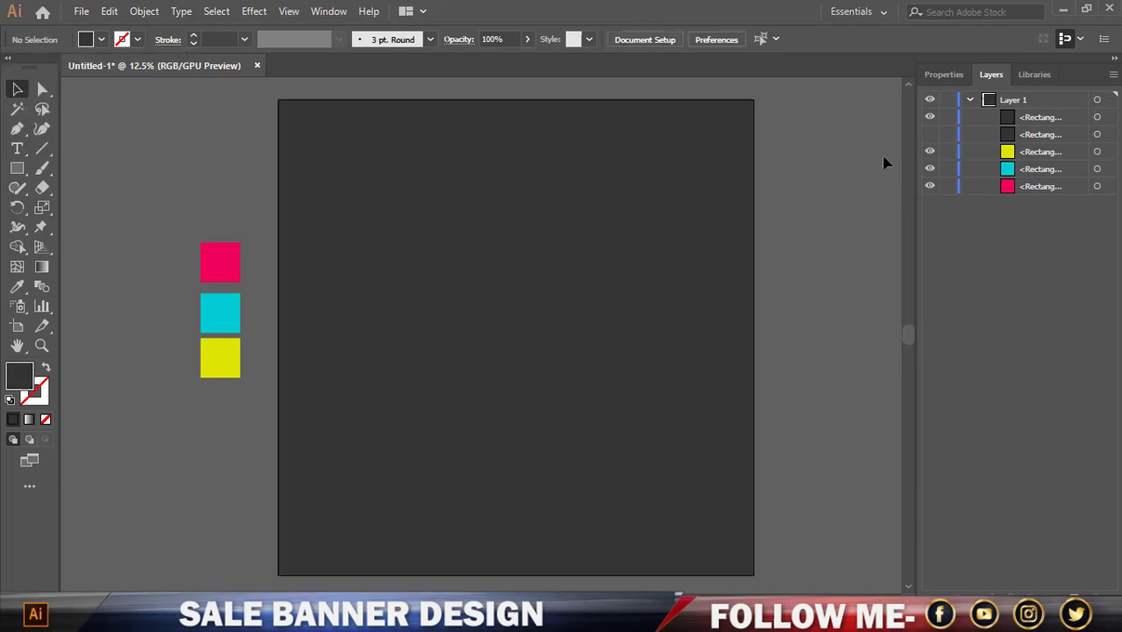
Hide the older near-black rectangle so the dark grey background shows
left_click(930, 136)
left_click(515, 253)
left_click(236, 171)
left_click(333, 180)
left_click(173, 156)
left_click(26, 165)
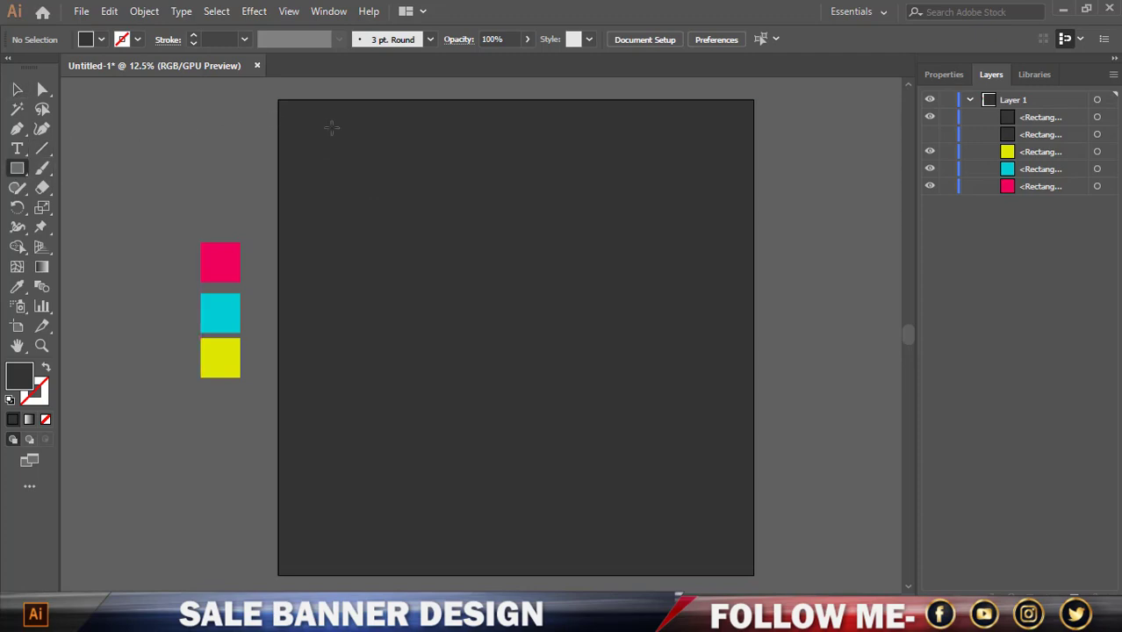
Draw a thin black bar and move it onto the artboard's top-left area
left_click_drag(240, 137, 249, 442)
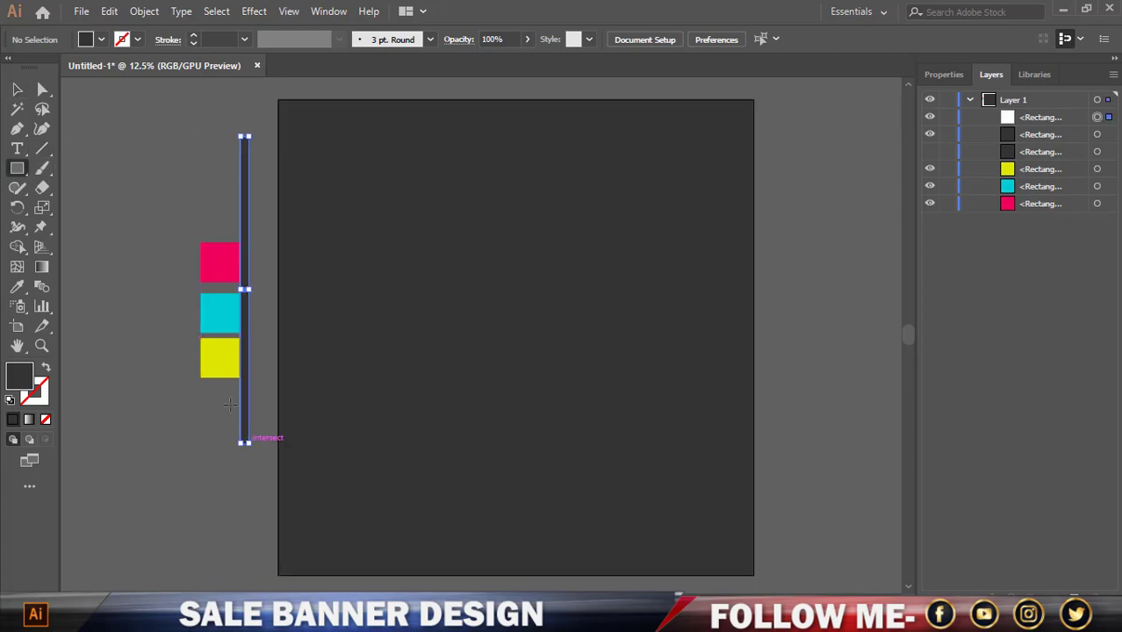
left_click(16, 88)
left_click(102, 40)
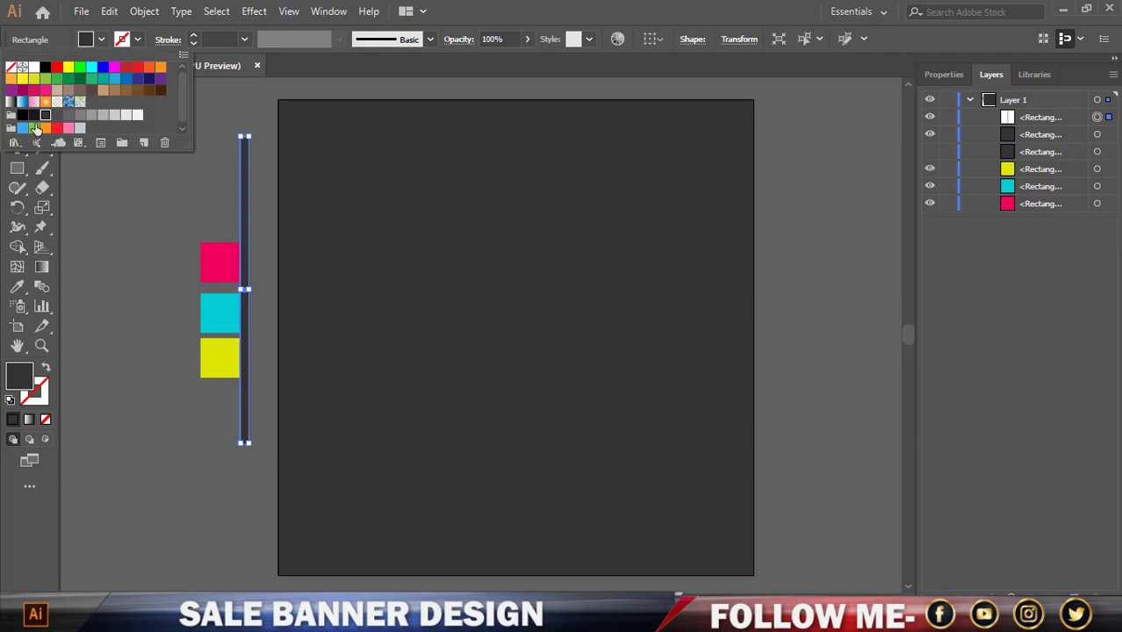
left_click(33, 117)
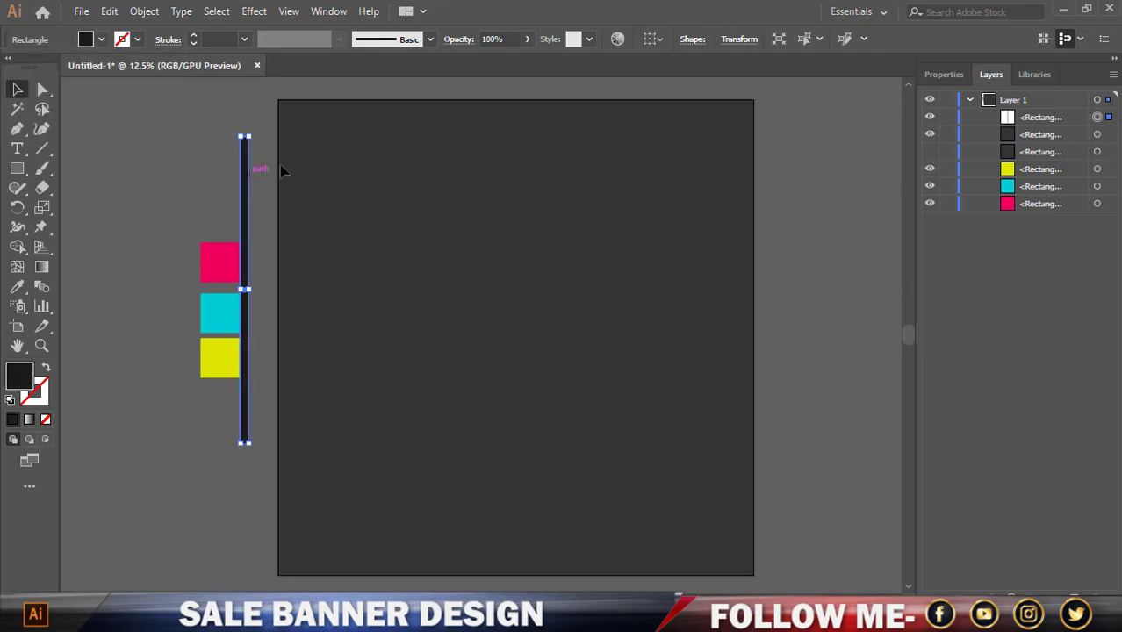
mouse_move(246, 168)
left_mouse_down()
mouse_move(353, 133)
mouse_move(582, 243)
left_mouse_up()
scroll(370, 82, "up", 2)
scroll(473, 241, "down", 2)
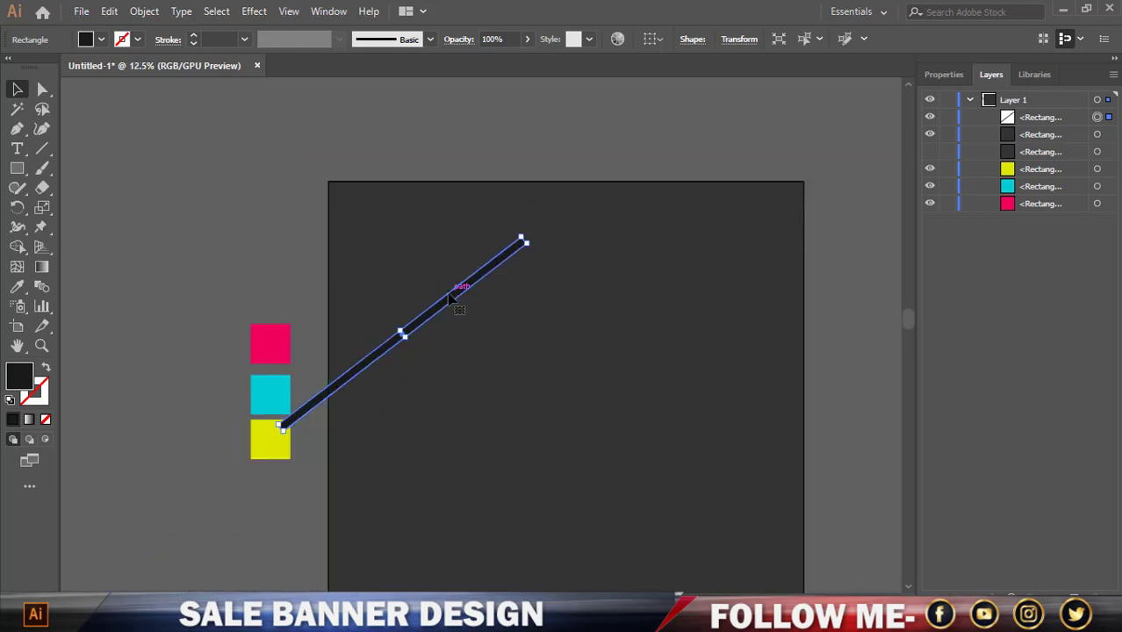
Position the rotated diagonal bar at the top-left edge and make it much thinner
left_click_drag(449, 299, 394, 186)
scroll(394, 187, "up", 1)
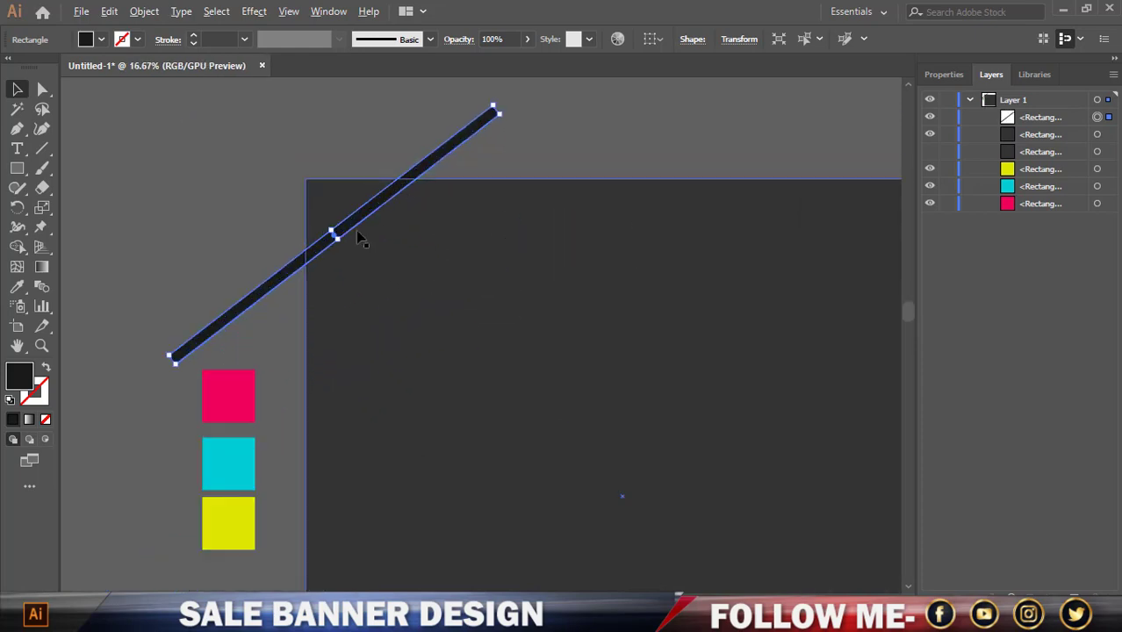
scroll(360, 237, "up", 5)
scroll(325, 233, "up", 2)
left_click_drag(281, 306, 214, 212)
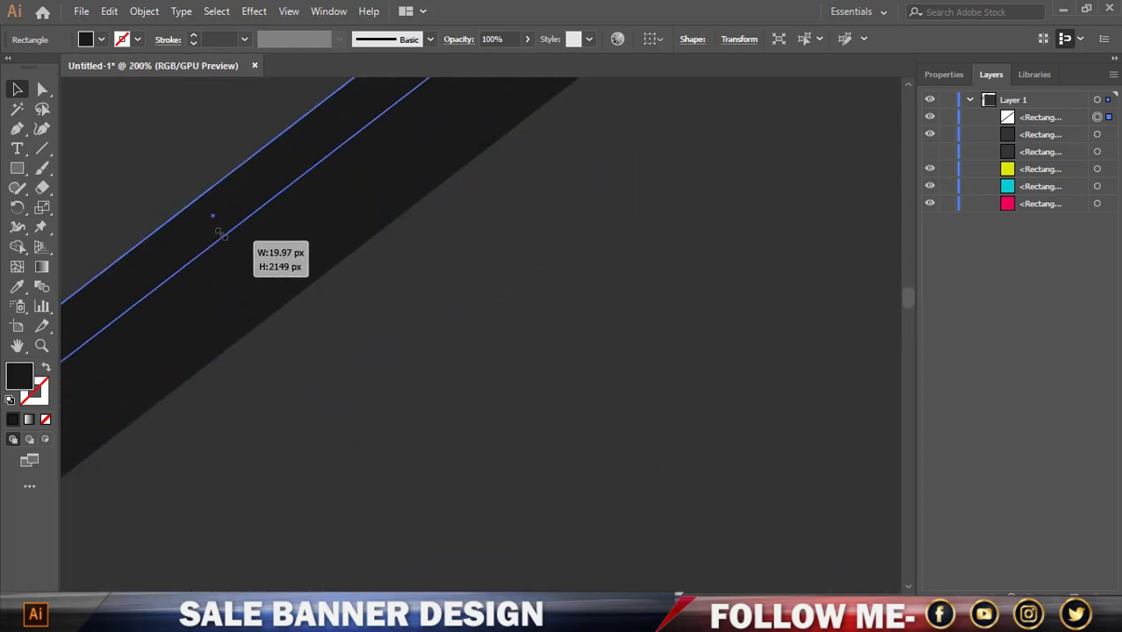
scroll(211, 208, "down", 3)
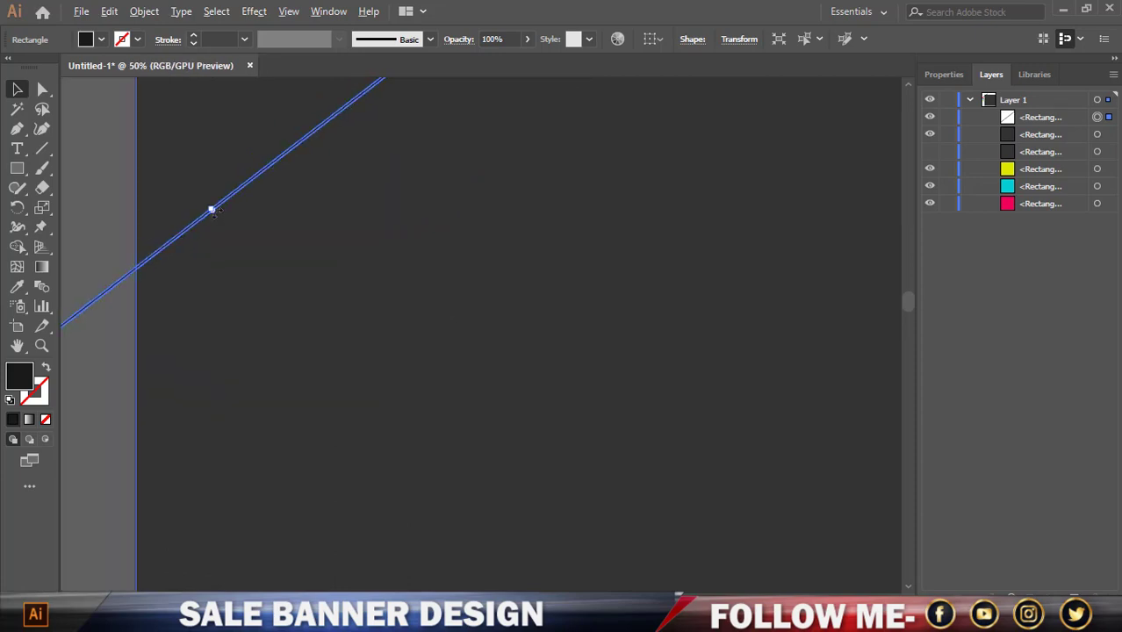
scroll(210, 207, "down", 2)
scroll(211, 207, "down", 2)
scroll(281, 158, "up", 3)
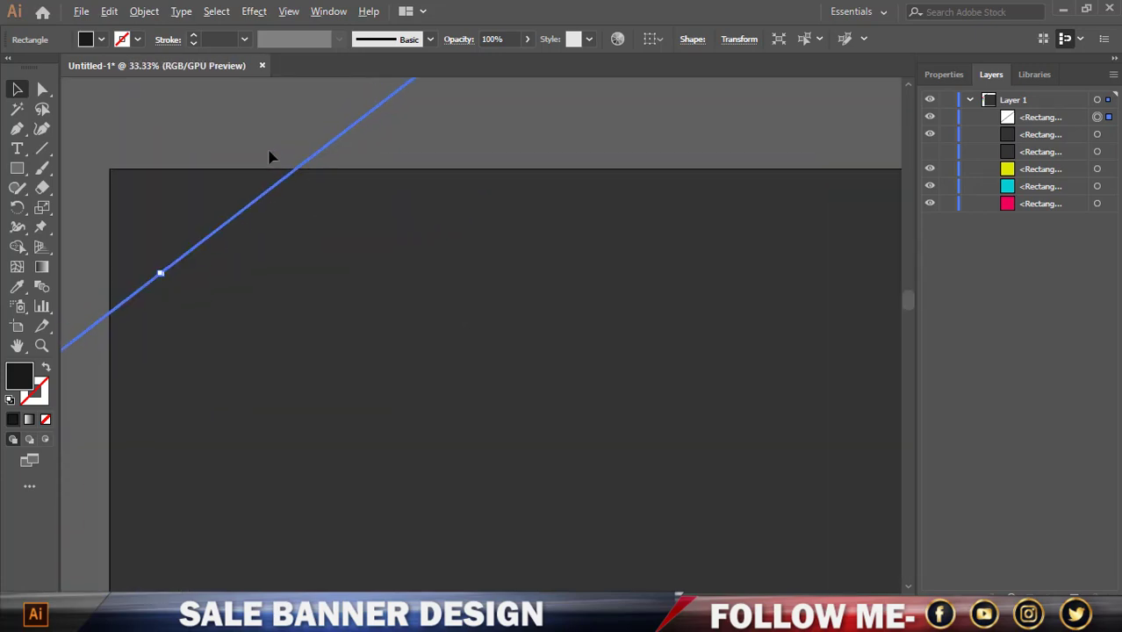
scroll(255, 176, "up", 2)
scroll(446, 218, "down", 1)
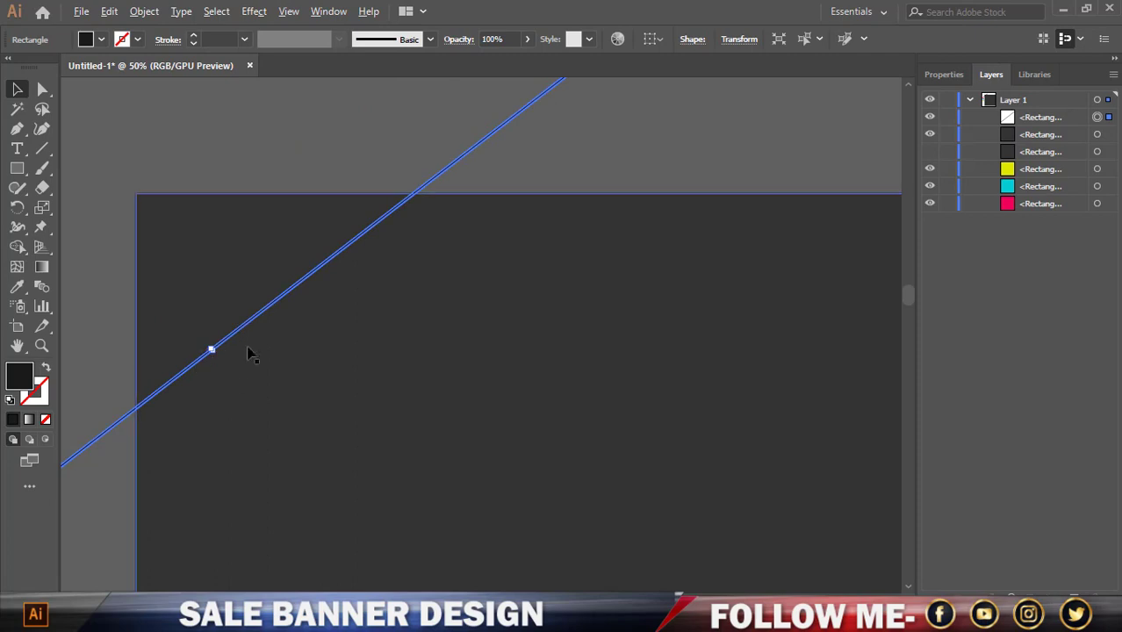
Place a copy of the diagonal stripe above it and rotate it slightly
mouse_move(247, 349)
left_mouse_down()
mouse_move(237, 259)
mouse_move(202, 230)
left_mouse_up()
scroll(200, 230, "down", 3)
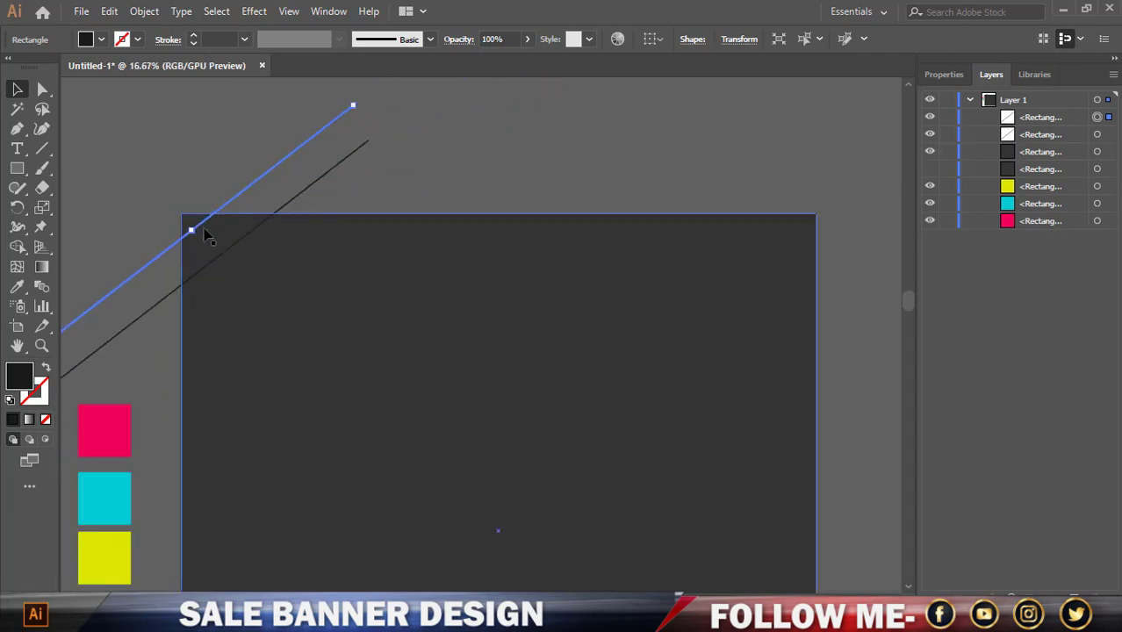
scroll(204, 235, "down", 2)
scroll(214, 198, "up", 3)
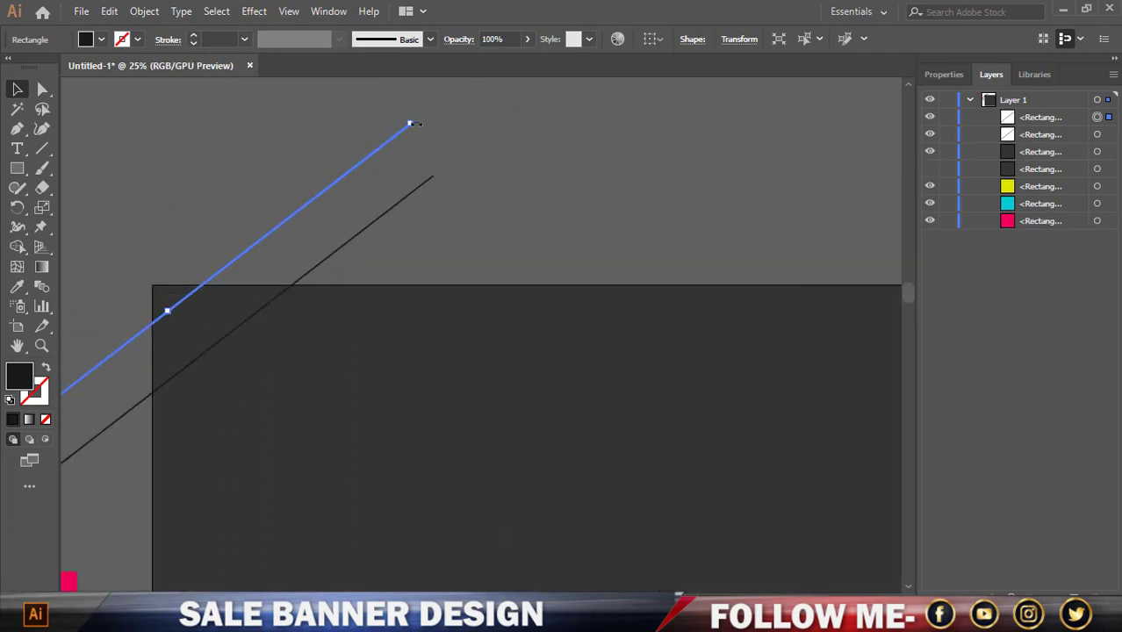
left_click_drag(417, 118, 408, 116)
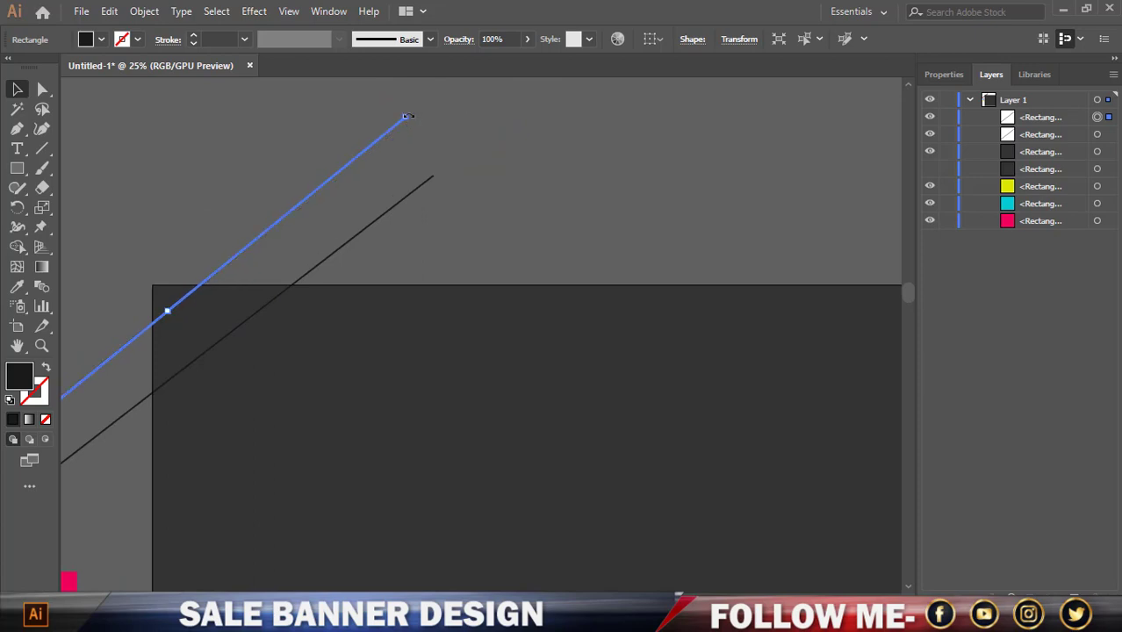
scroll(313, 230, "down", 1)
Remove the extra lower diagonal line, leaving a single stripe
left_click(397, 192)
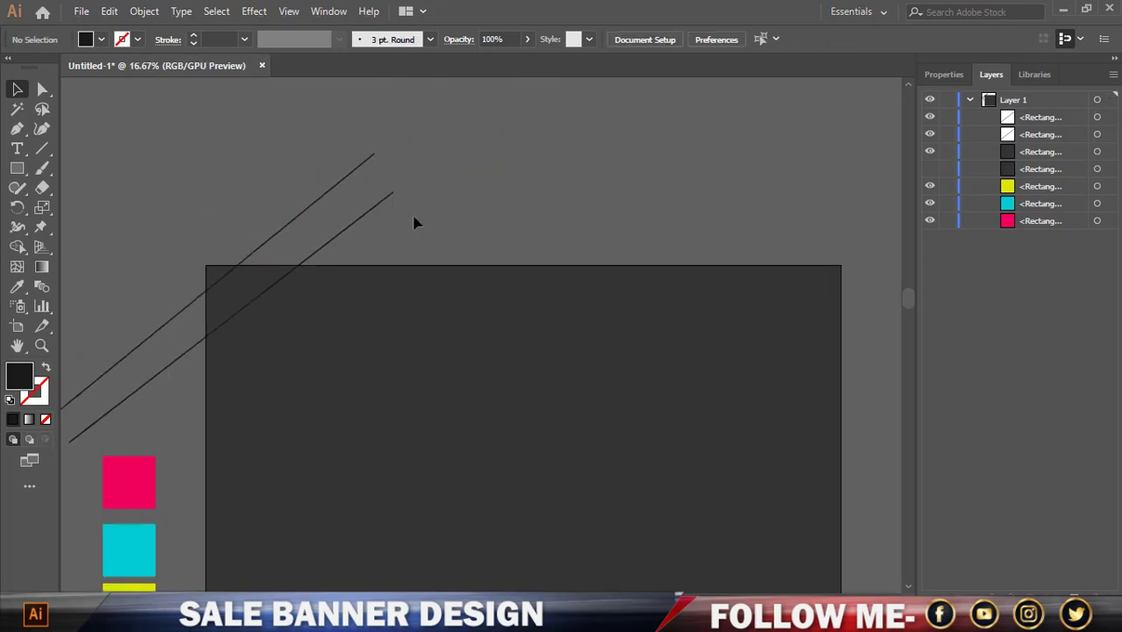
key("ctrl+z")
key("Delete")
scroll(410, 228, "down", 3)
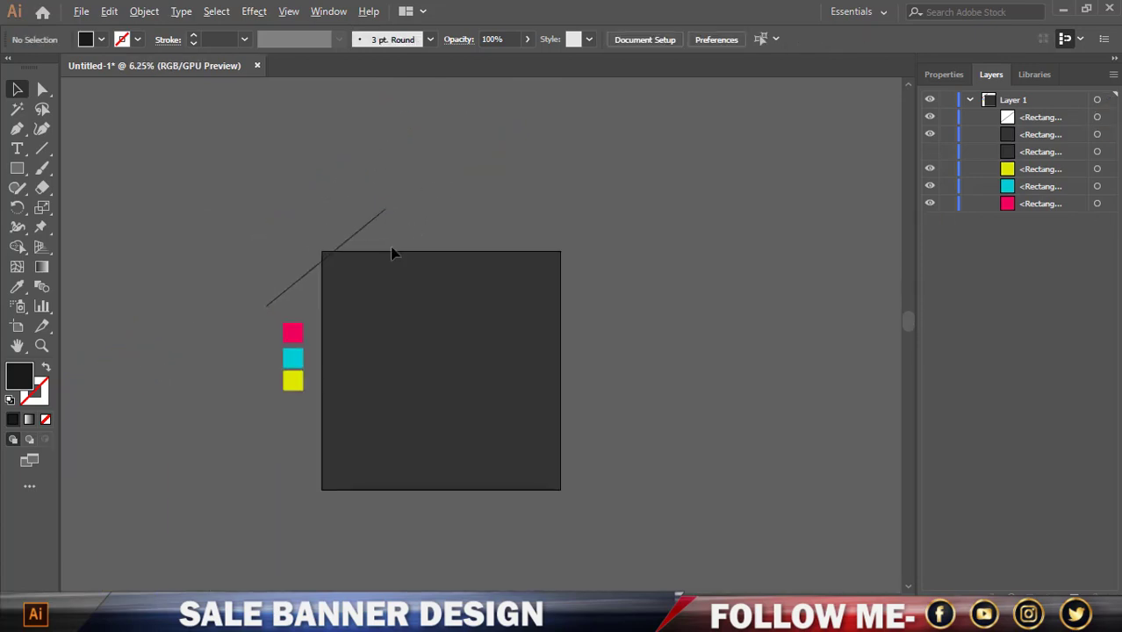
scroll(352, 257, "up", 3)
scroll(264, 281, "up", 2)
scroll(189, 263, "up", 3)
scroll(252, 248, "down", 1)
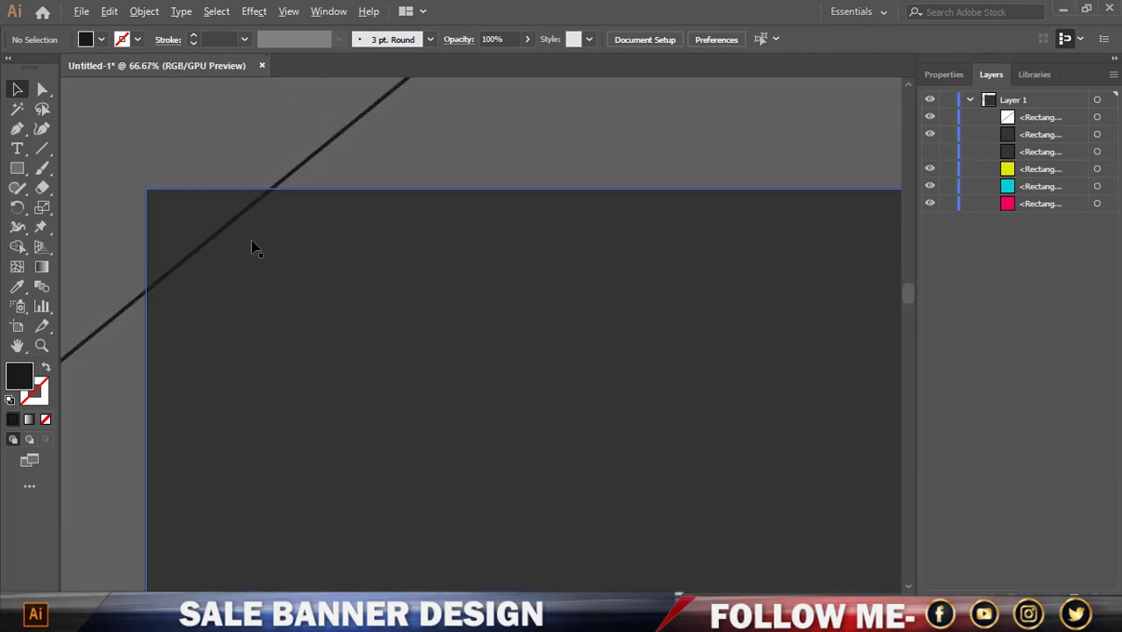
Shift the stripe slightly left and Alt-drag a duplicate just beside it
left_click_drag(231, 230, 187, 230)
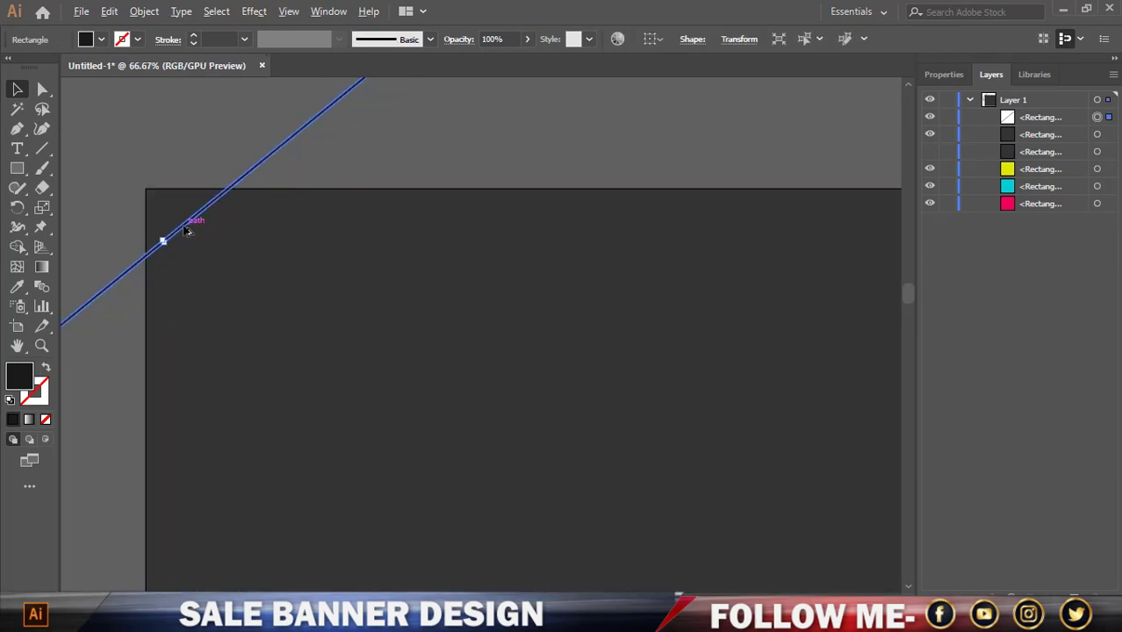
scroll(186, 233, "up", 4)
left_click_drag(182, 233, 207, 253)
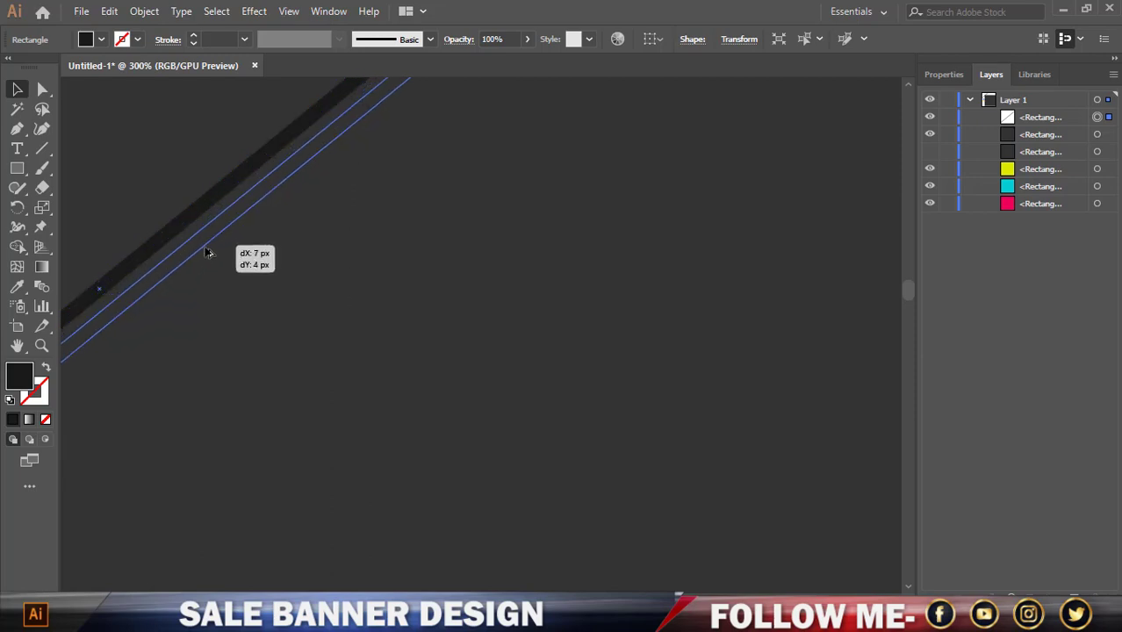
left_click_drag(208, 253, 207, 253)
scroll(207, 253, "down", 4)
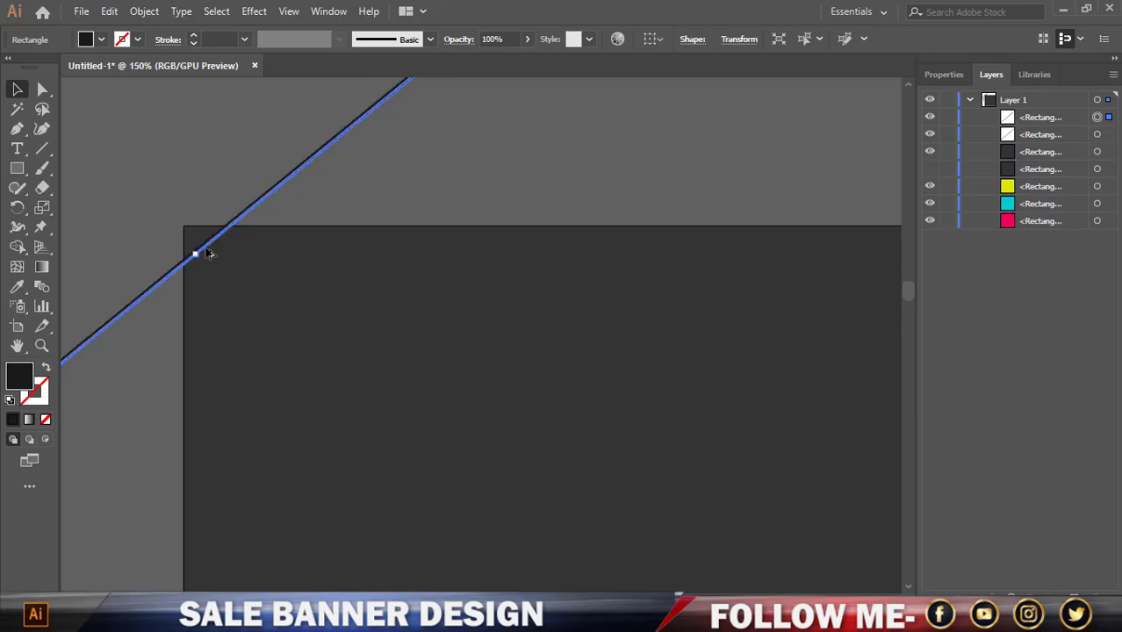
scroll(208, 253, "down", 3)
scroll(208, 253, "down", 1)
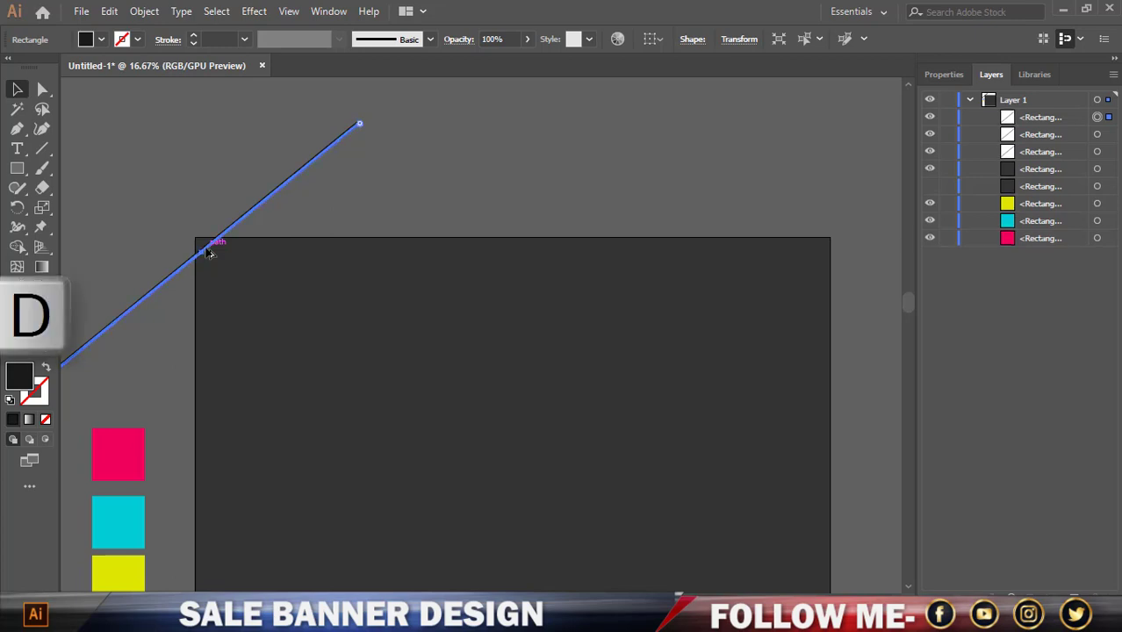
Apply Transform Again (Ctrl+D) twenty times, stepping line copies down-right into a wide band
key("ctrl+d")
key("ctrl+d")
key("ctrl+d")
key("ctrl+d")
key("ctrl+d")
key("ctrl+d")
key("ctrl+d")
key("ctrl+d")
key("ctrl+d")
key("ctrl+d")
key("ctrl+d")
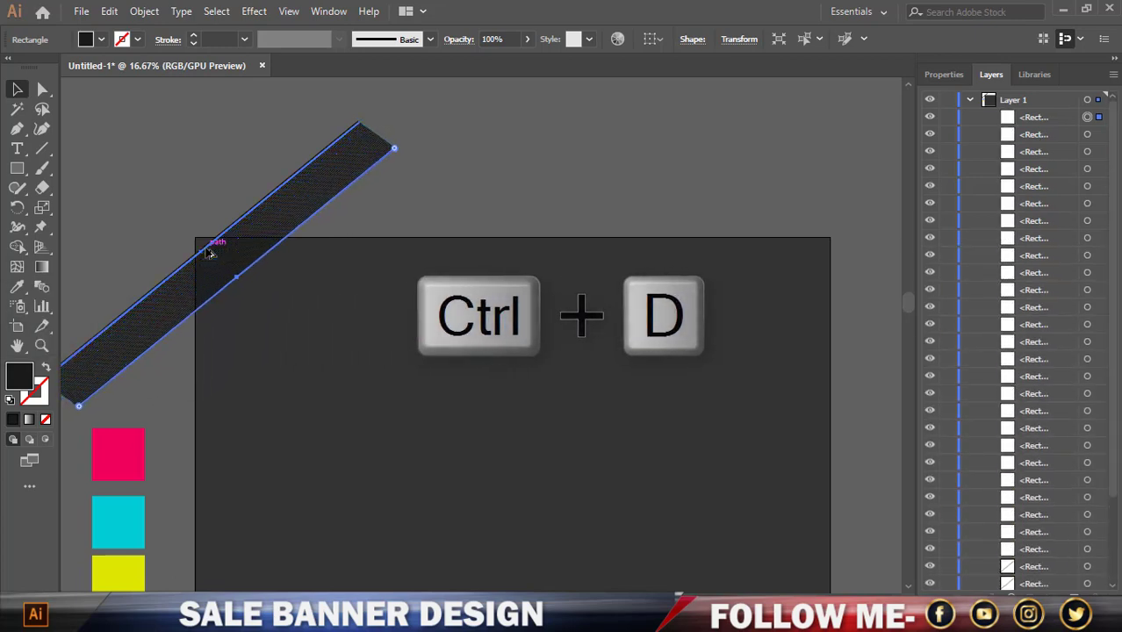
key("ctrl+d")
key("ctrl+d")
key("ctrl+d")
key("ctrl+d")
key("ctrl+d")
key("ctrl+d")
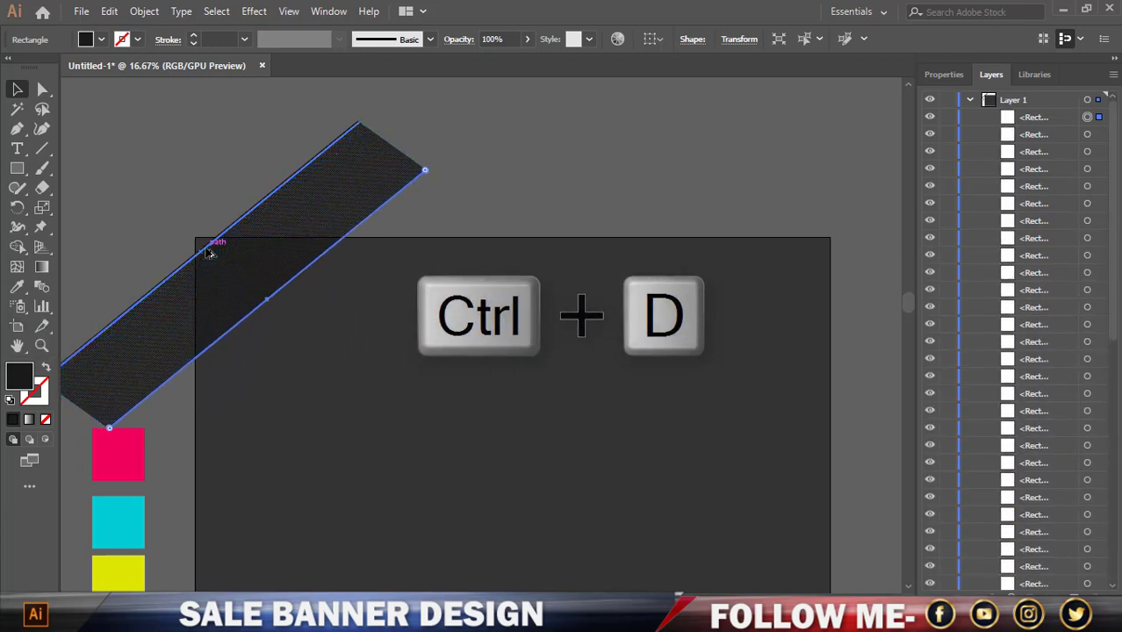
key("ctrl+d")
key("ctrl+d")
key("ctrl+d")
key("ctrl+d")
key("ctrl+d")
key("ctrl+d")
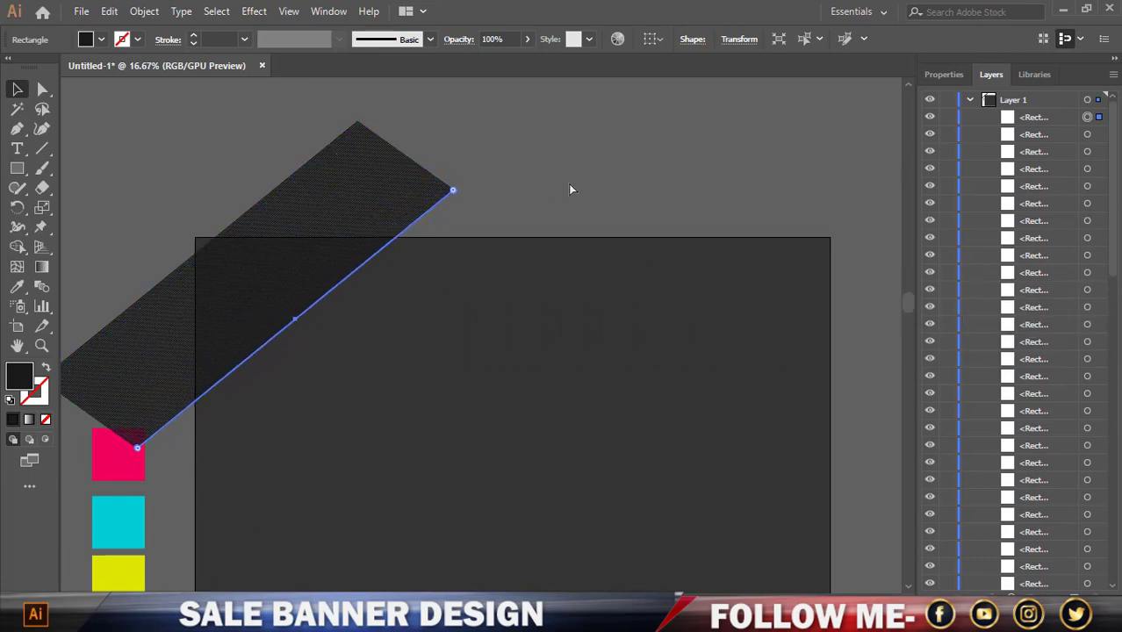
key("ctrl+d")
key("ctrl+d")
key("ctrl+d")
key("ctrl+d")
key("ctrl+d")
key("ctrl+d")
key("ctrl+d")
key("ctrl+d")
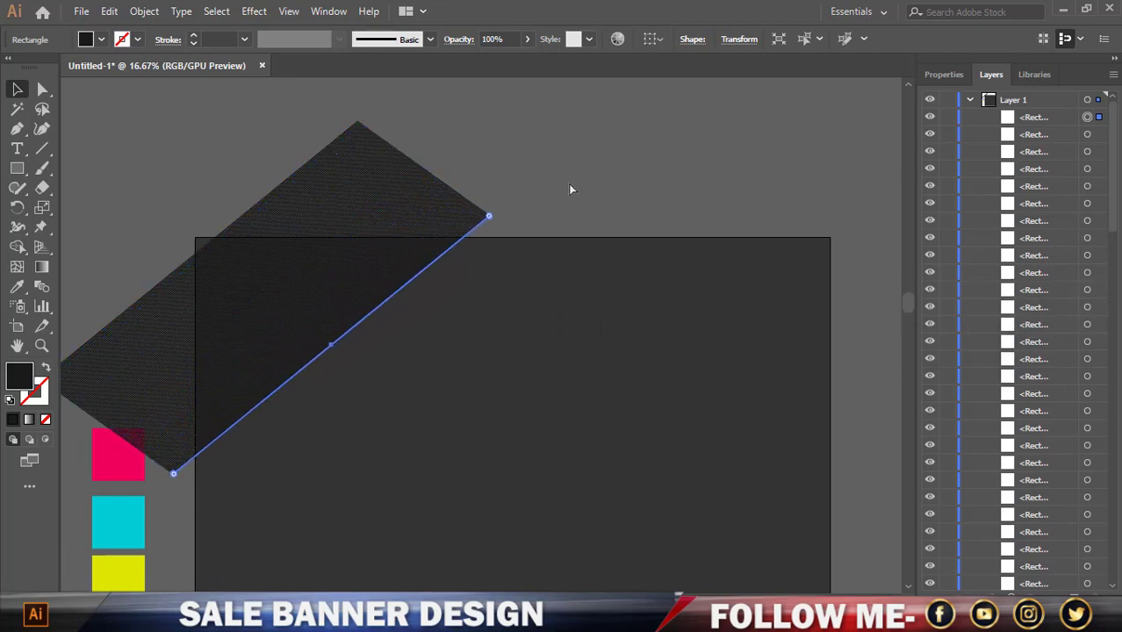
key("ctrl+d")
key("ctrl+d")
key("ctrl+d")
key("ctrl+d")
key("ctrl+d")
key("ctrl+d")
key("ctrl+d")
key("ctrl+d")
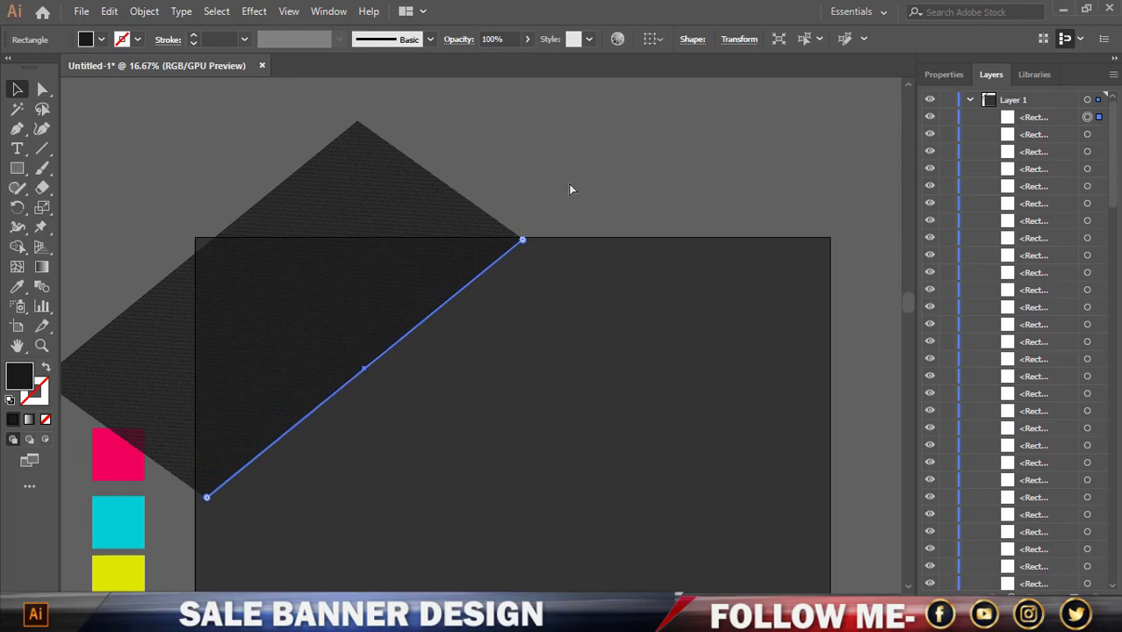
key("ctrl+d")
key("ctrl+d")
key("ctrl+d")
key("ctrl+d")
key("ctrl+d")
key("ctrl+d")
key("ctrl+d")
key("ctrl+d")
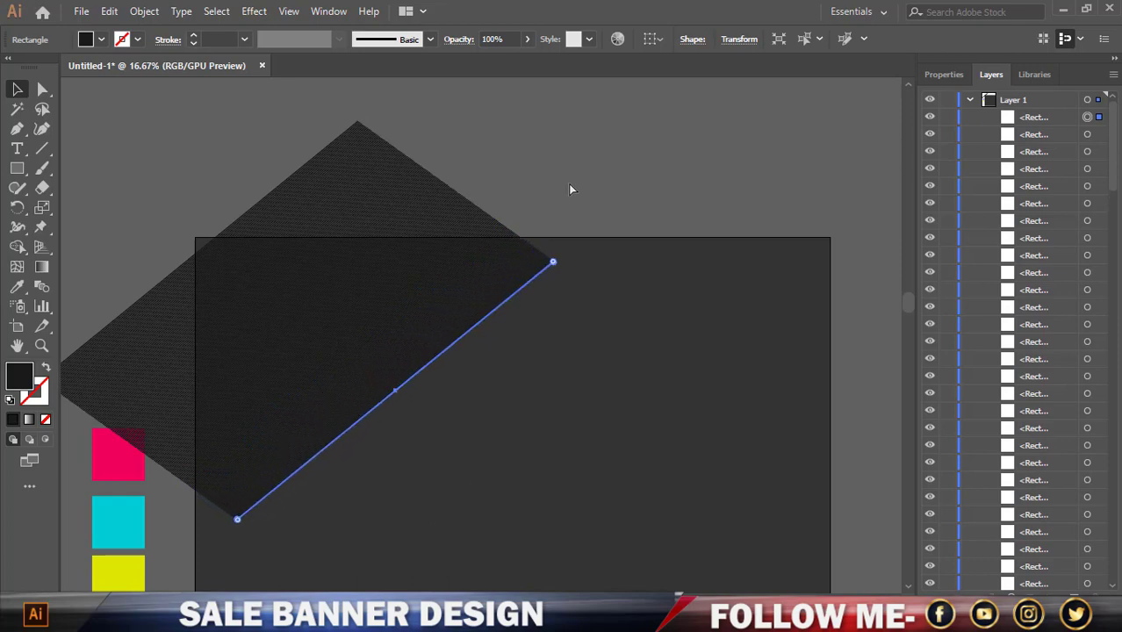
key("ctrl+d")
key("ctrl+d")
key("ctrl+d")
key("ctrl+d")
scroll(508, 182, "down", 2)
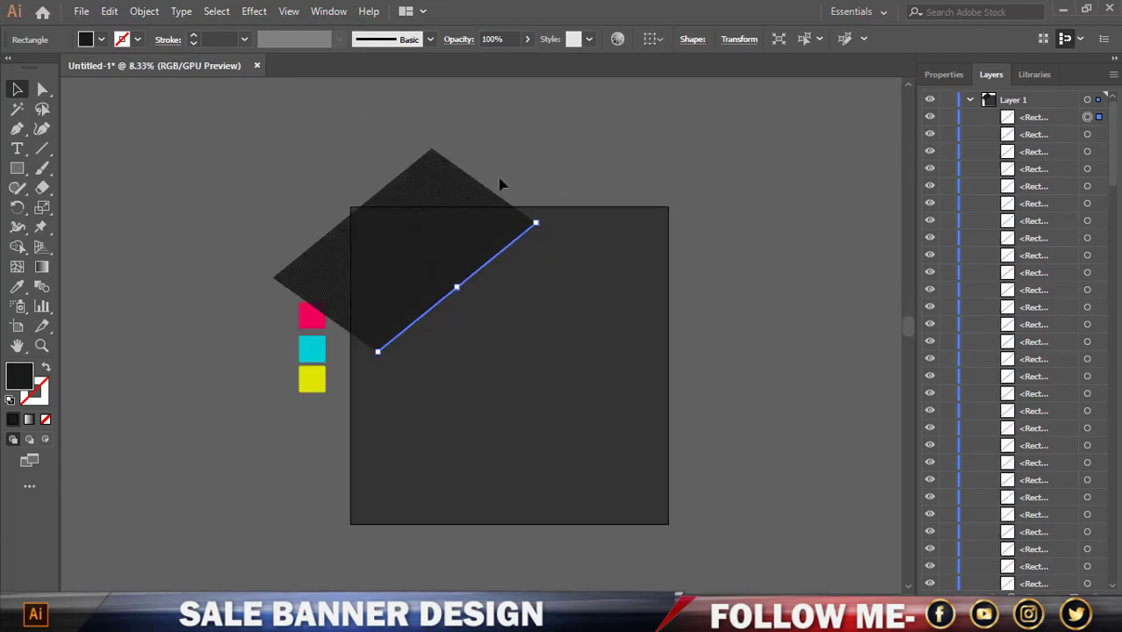
key("ctrl+d")
key("ctrl+d")
key("ctrl+d")
key("ctrl+d")
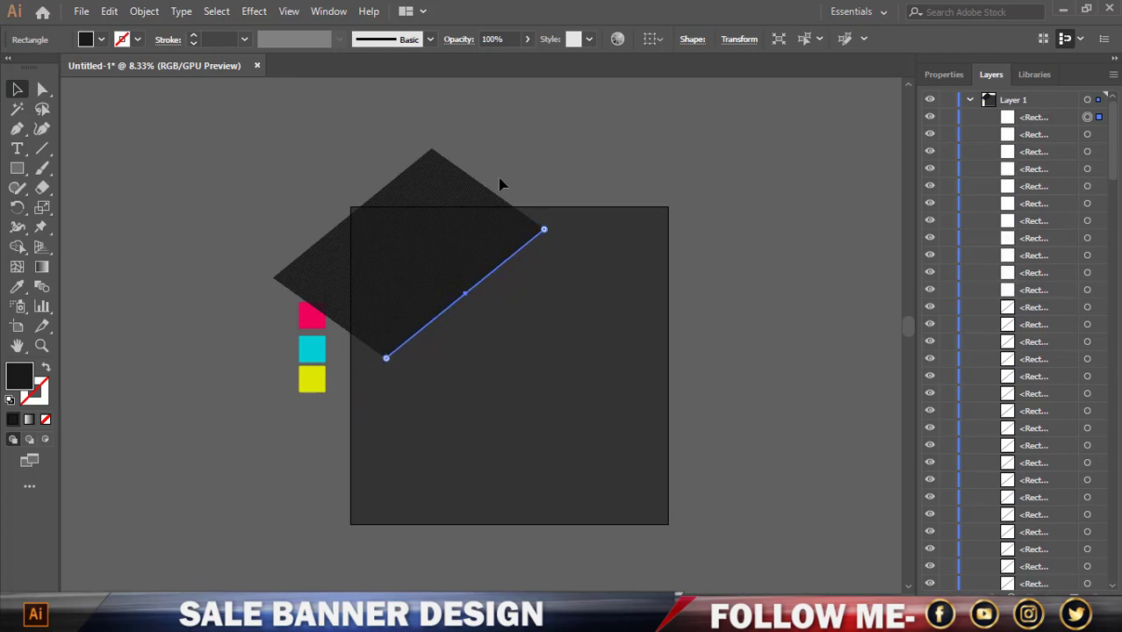
key("ctrl+d")
key("ctrl+d")
key("ctrl+d")
key("ctrl+d")
key("ctrl+d")
key("ctrl+d")
key("ctrl+d")
key("ctrl+d")
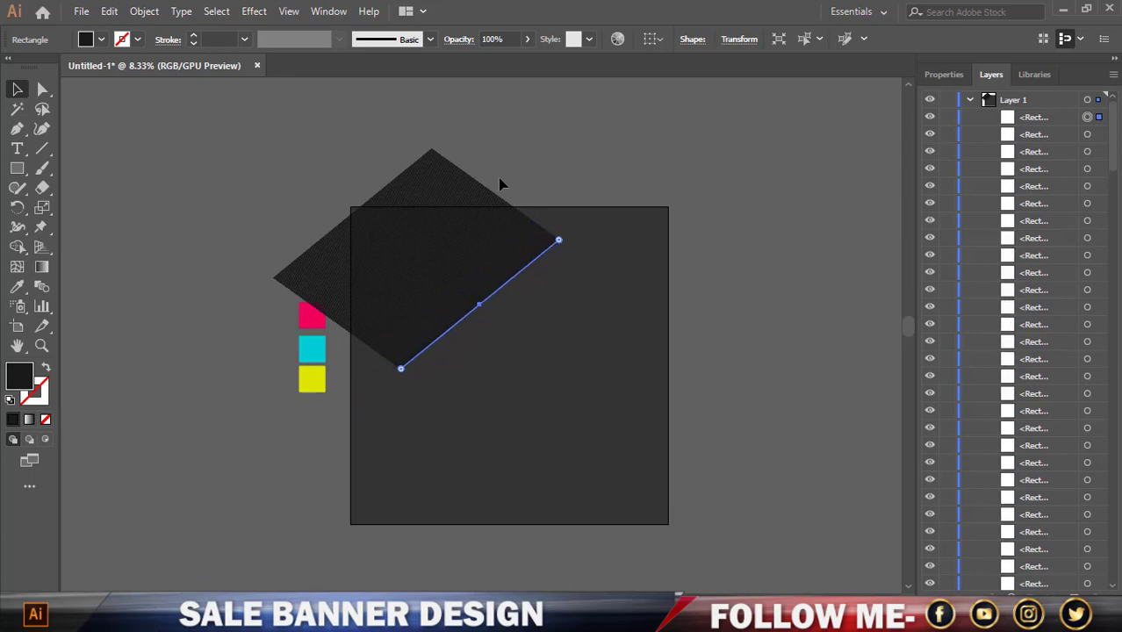
key("ctrl+d")
key("ctrl+d")
key("ctrl+d")
key("ctrl+d")
key("ctrl+d")
key("ctrl+d")
key("ctrl+d")
key("ctrl+d")
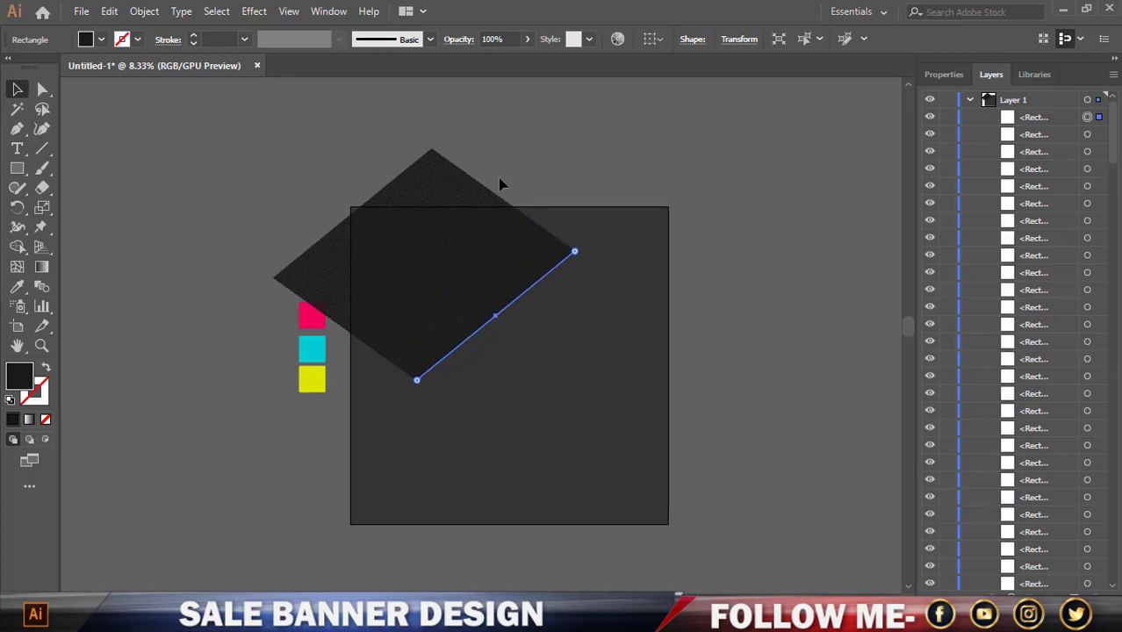
key("ctrl+d")
key("ctrl+d")
key("ctrl+d")
key("ctrl+d")
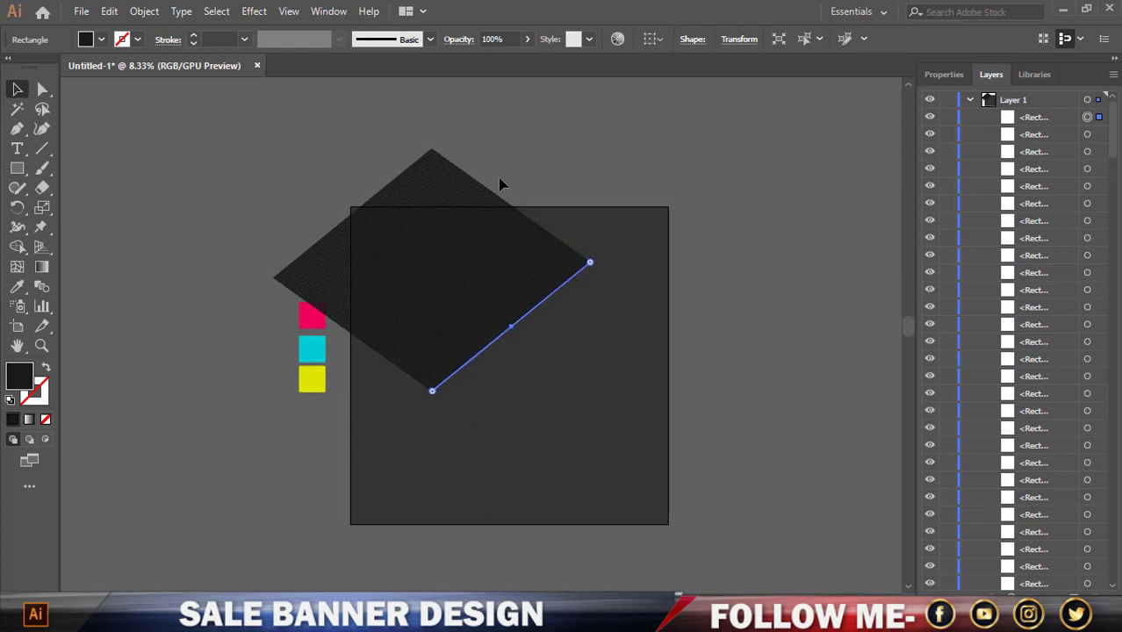
key("ctrl+d")
key("ctrl+d")
key("ctrl+d")
key("ctrl+d")
key("ctrl+d")
key("ctrl+d")
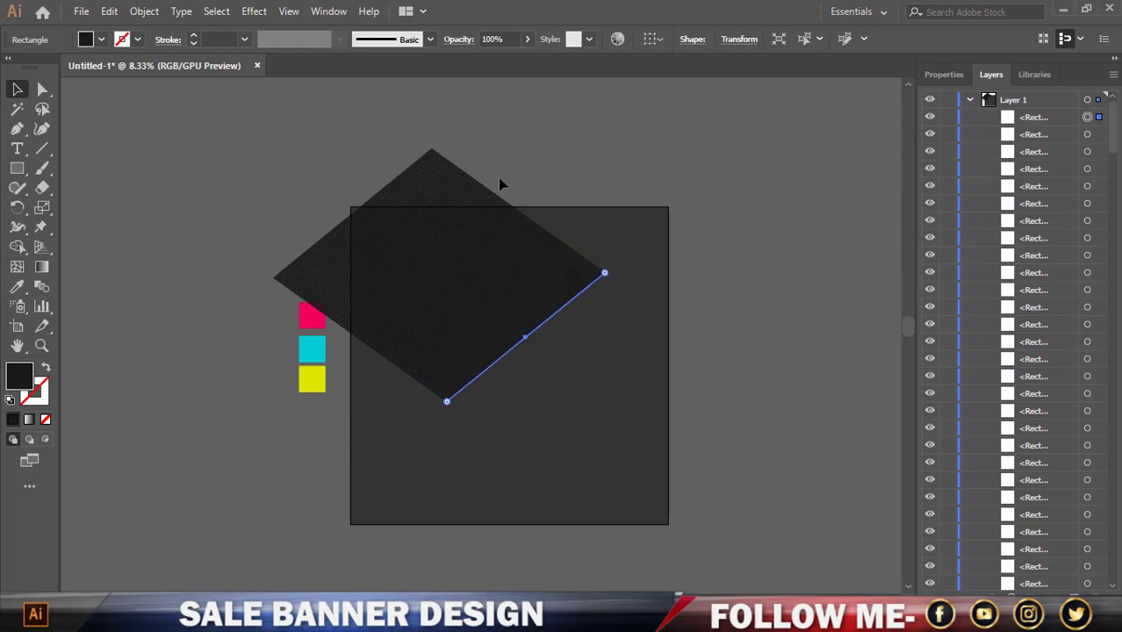
key("ctrl+d")
key("ctrl+d")
key("ctrl+d")
key("ctrl+d")
key("ctrl+d")
key("ctrl+d")
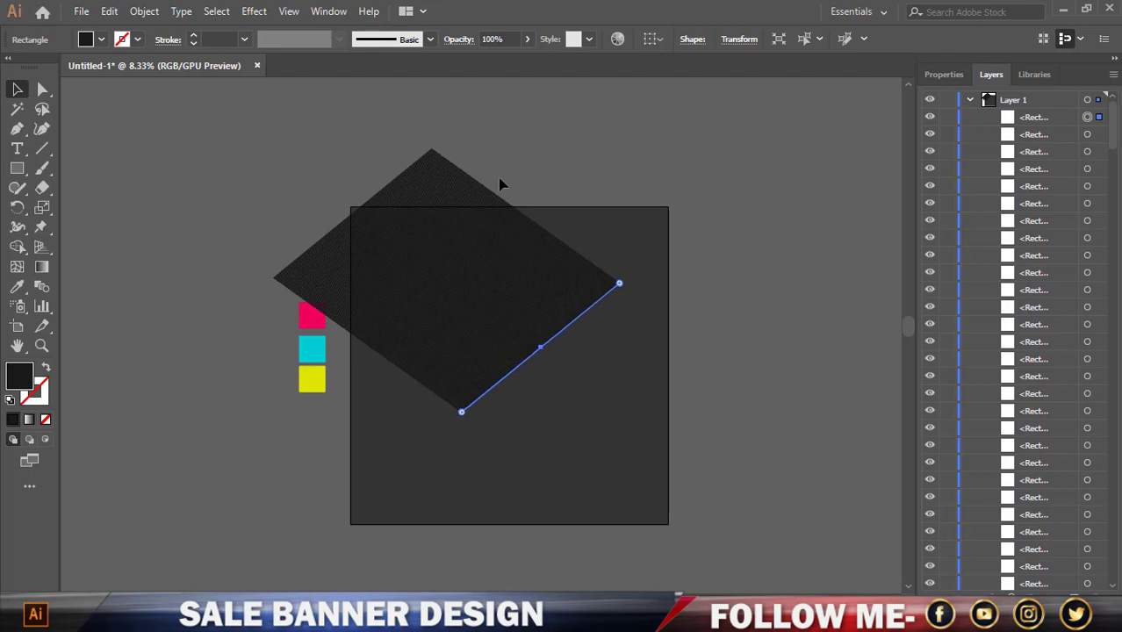
key("ctrl+d")
key("ctrl+d")
key("ctrl+d")
key("ctrl+d")
key("ctrl+d")
key("ctrl+d")
key("ctrl+d")
key("ctrl+d")
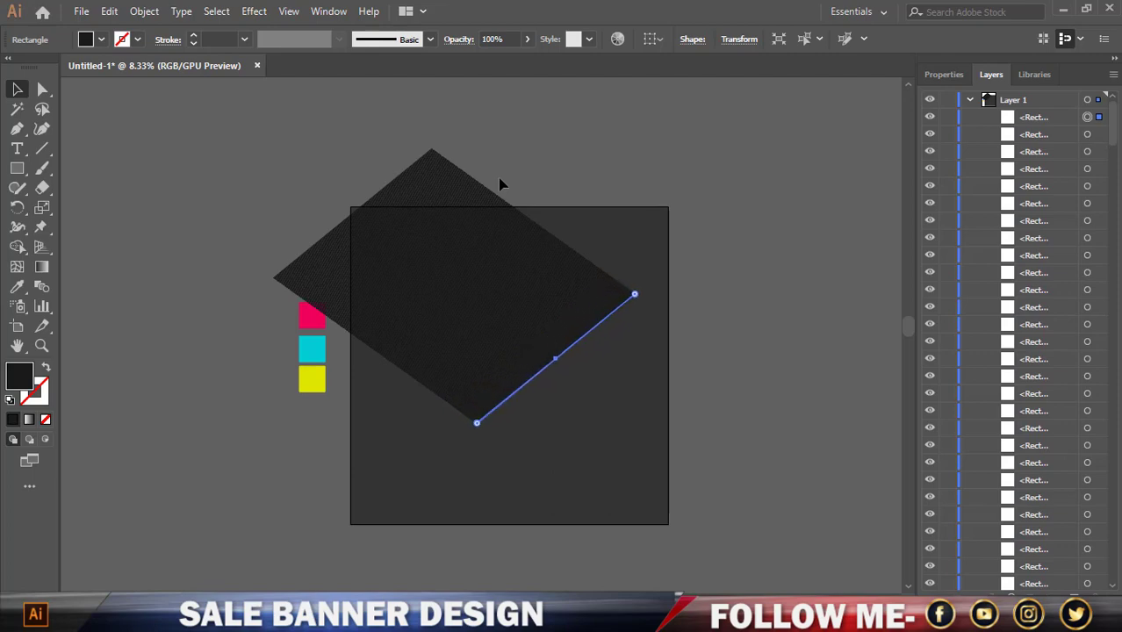
key("ctrl+d")
key("ctrl+d")
key("ctrl+d")
key("ctrl+d")
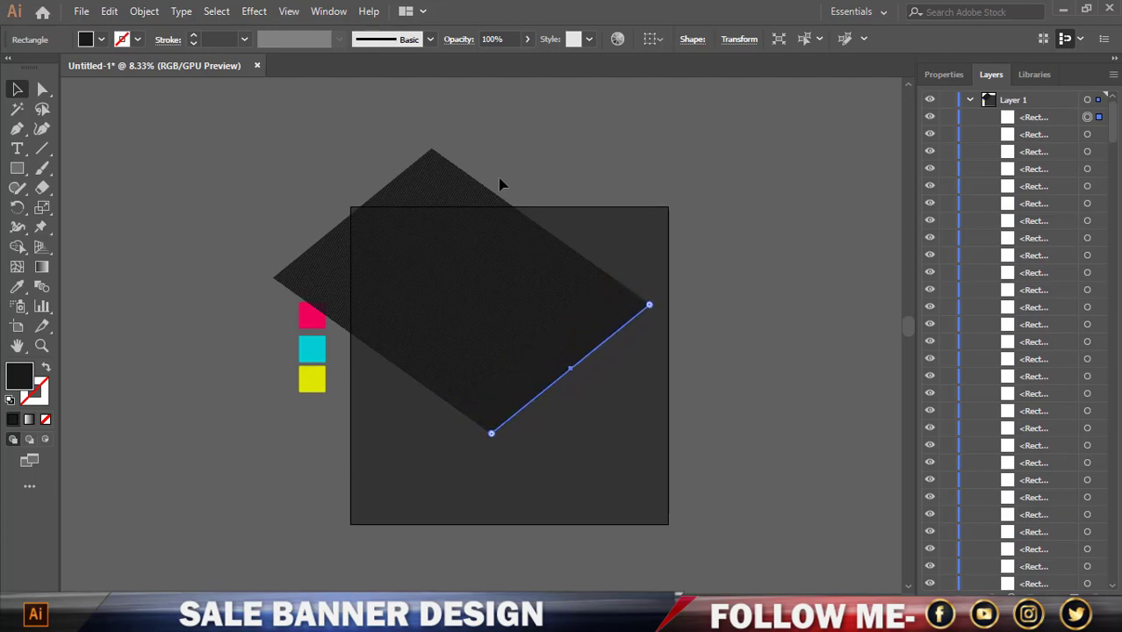
key("ctrl+d")
key("ctrl+d")
key("ctrl+d")
key("ctrl+d")
key("ctrl+d")
key("ctrl+d")
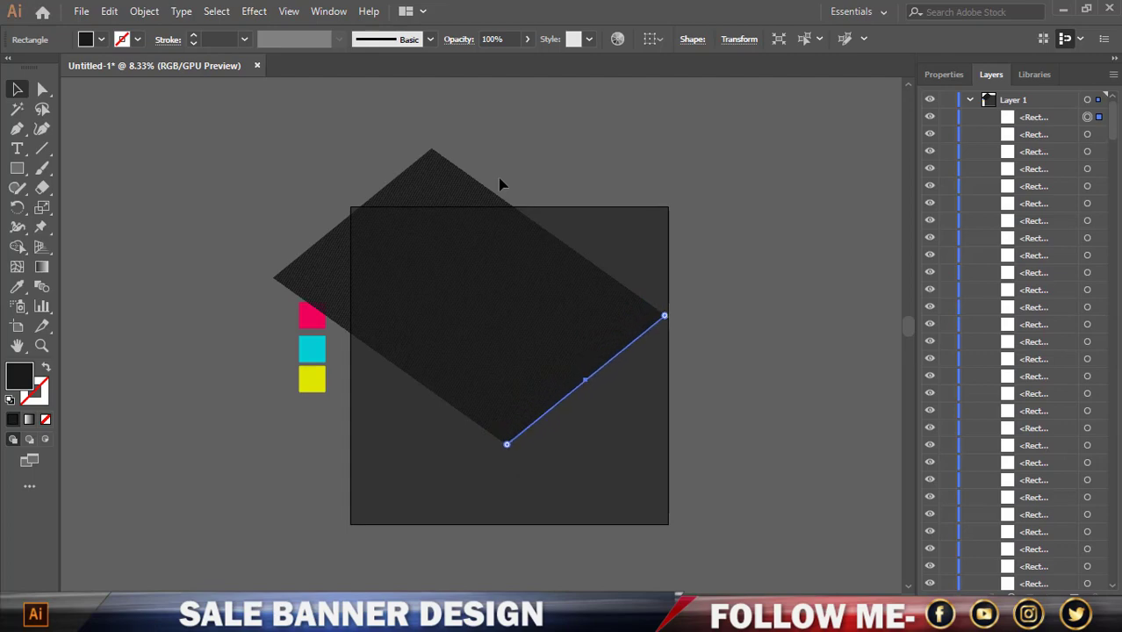
key("ctrl+d")
key("ctrl+d")
key("ctrl+d")
key("ctrl+d")
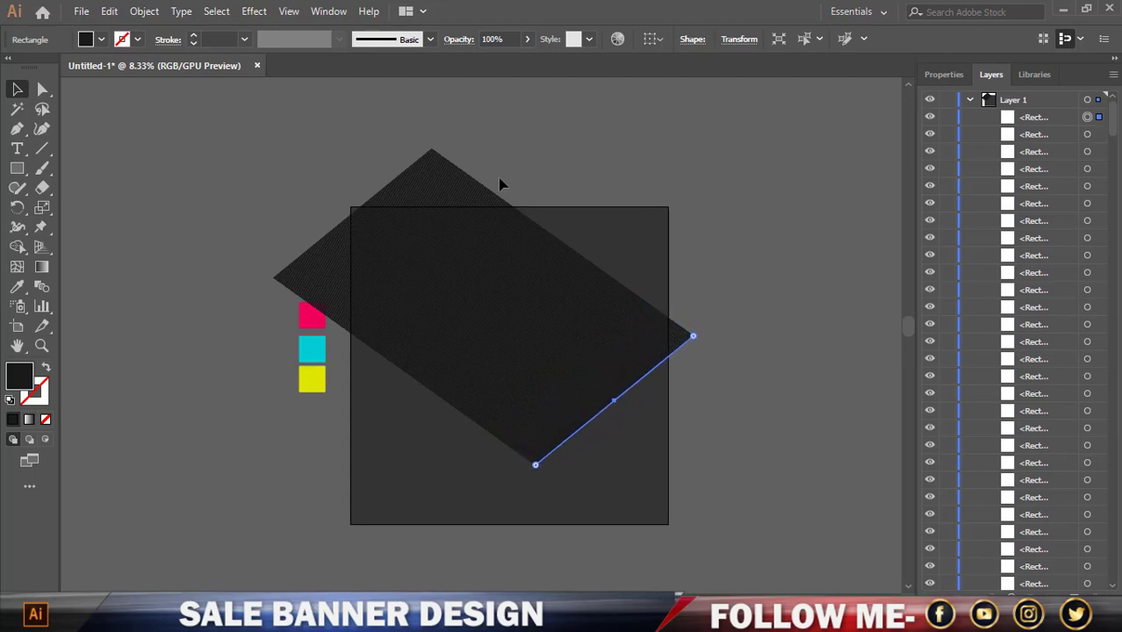
key("ctrl+d")
key("ctrl+d")
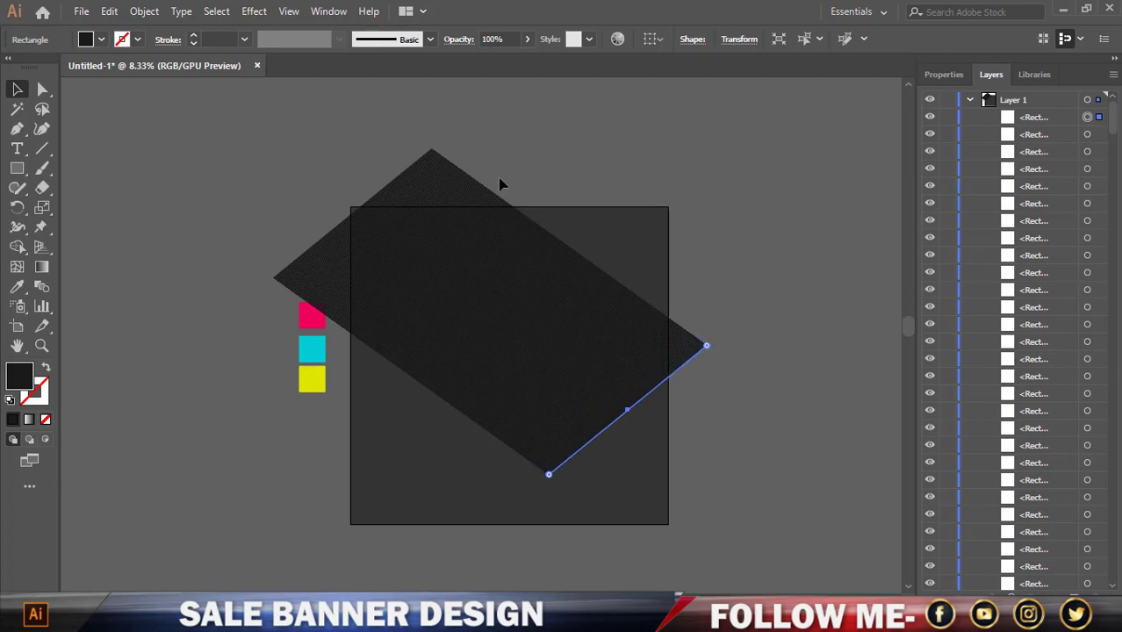
key("ctrl+d")
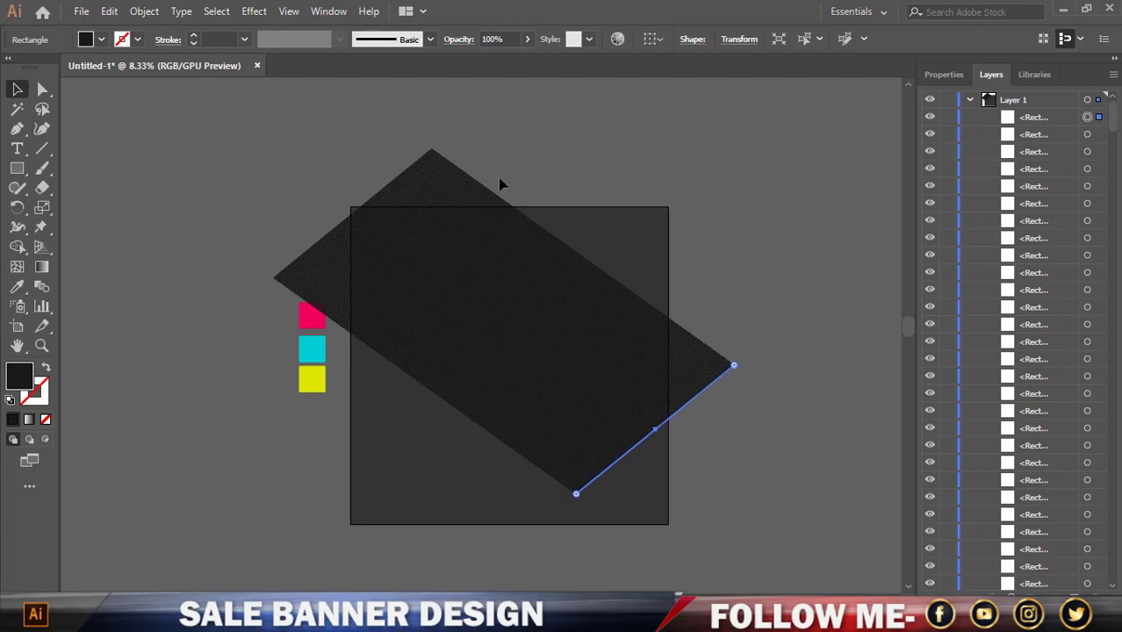
key("ctrl+d")
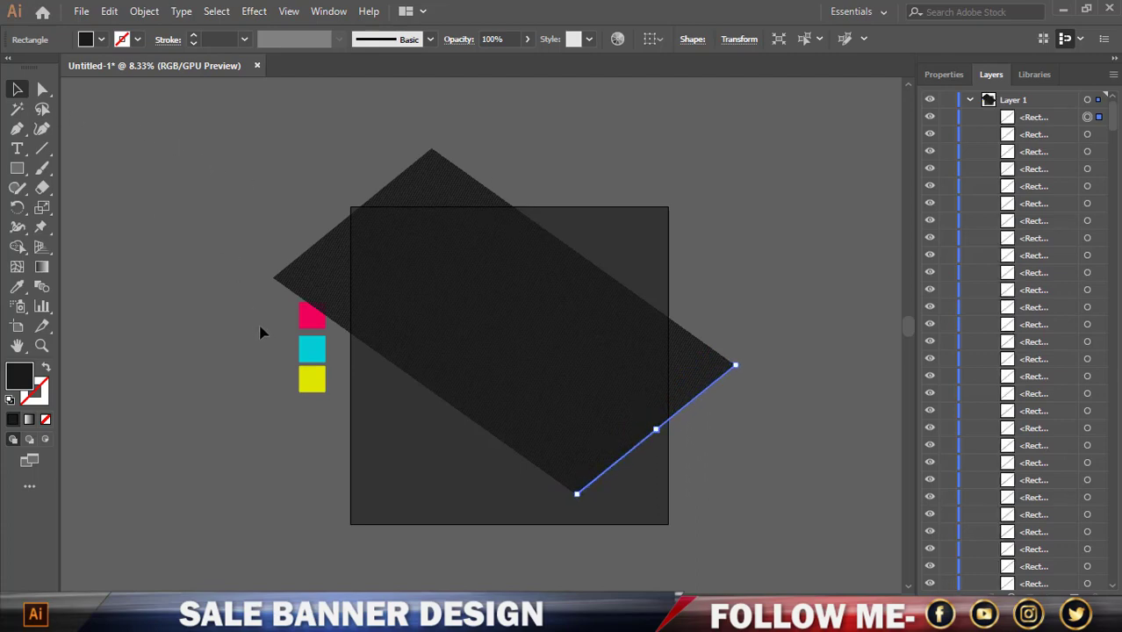
Move the pink, cyan and yellow squares left and lock the dark background rectangle
left_click(297, 366)
left_click_drag(320, 362, 214, 417)
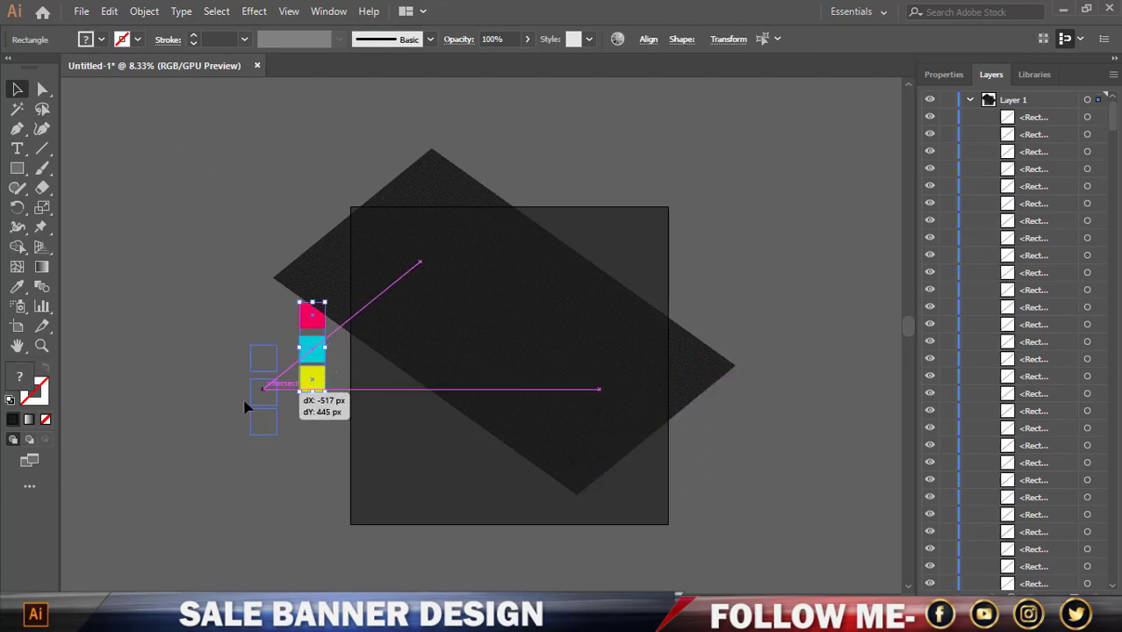
left_click(426, 429)
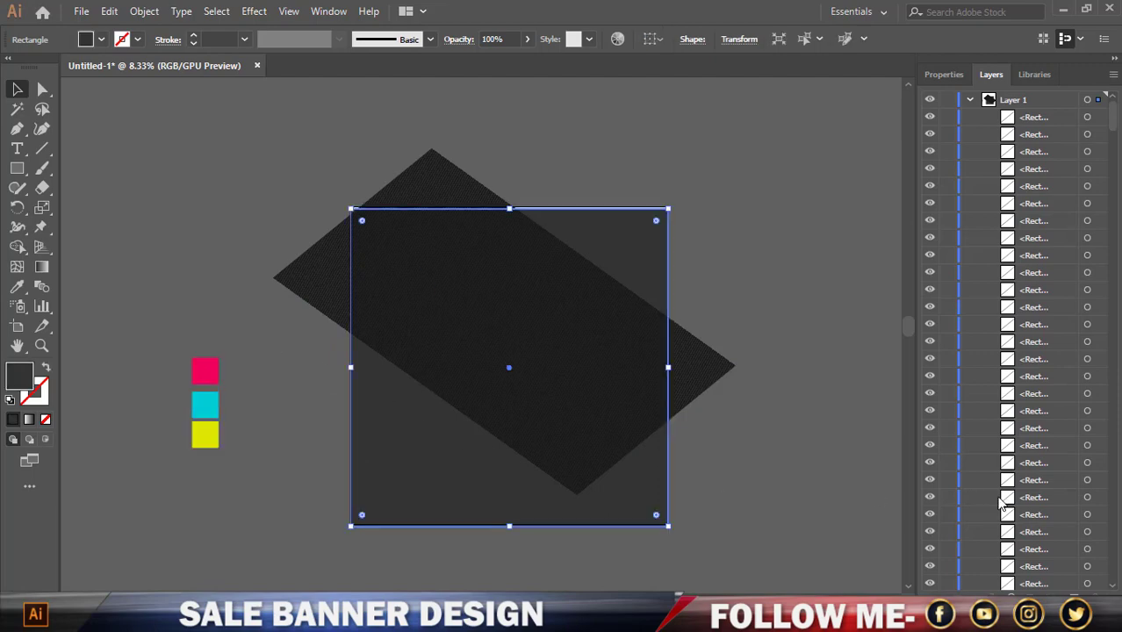
scroll(1005, 492, "down", 1)
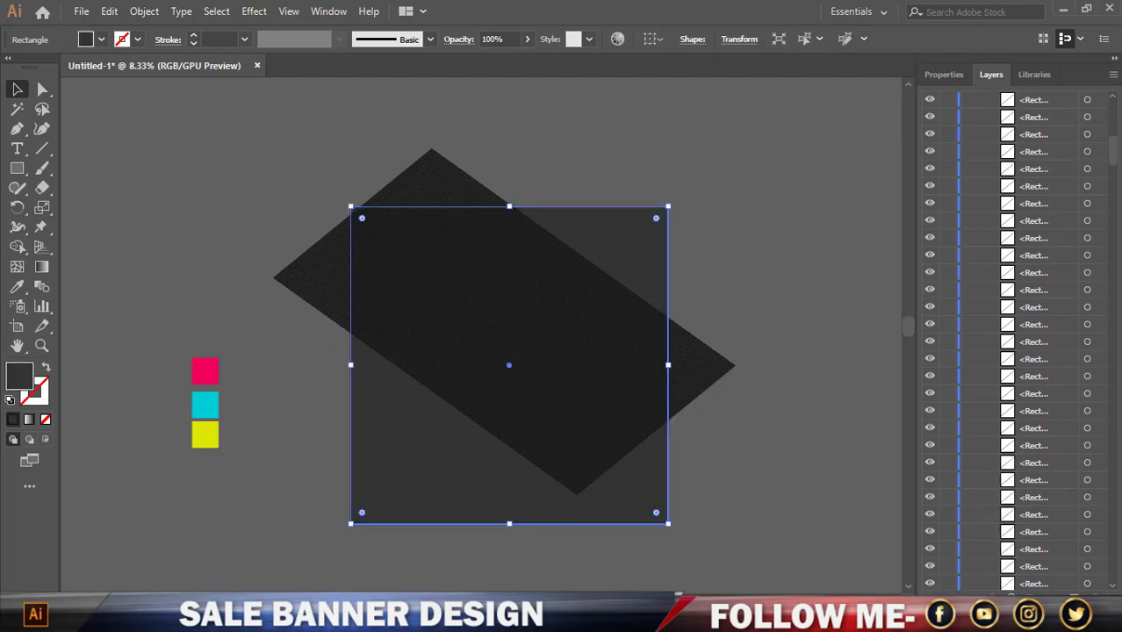
left_click_drag(1115, 143, 1095, 574)
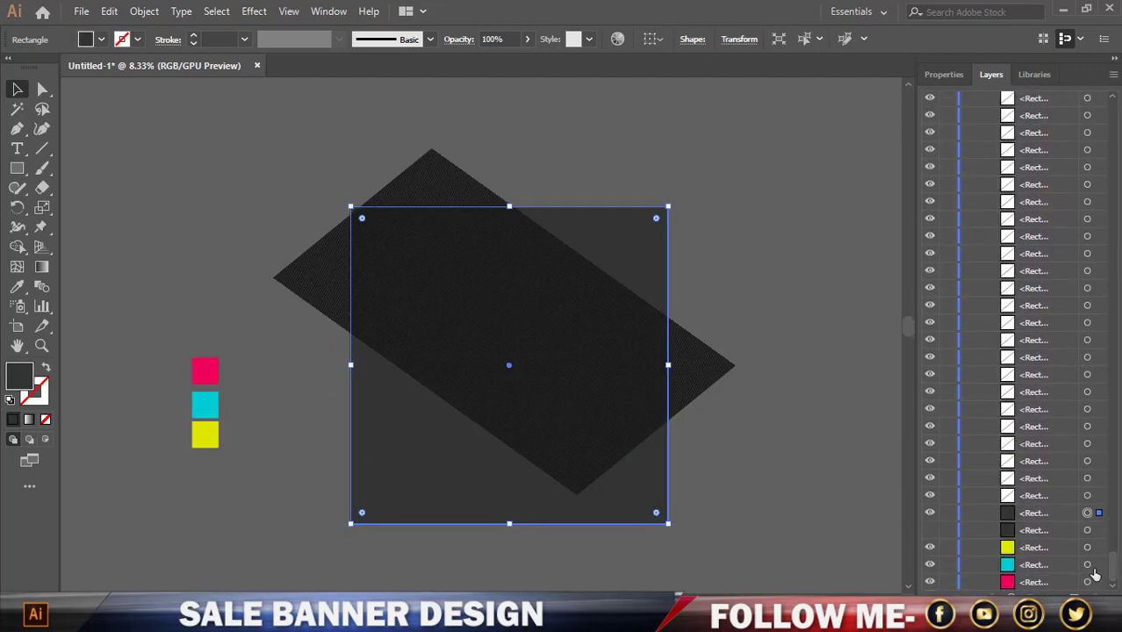
left_click(948, 513)
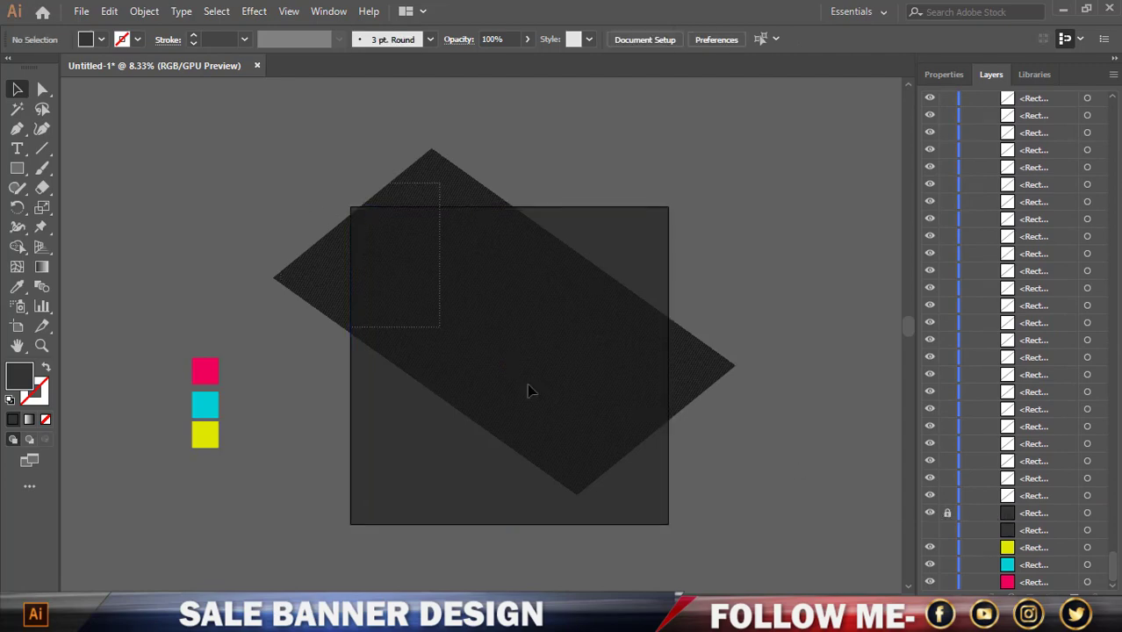
Enlarge the striped band to cover the artboard and group its rectangles with Ctrl+G
left_click_drag(626, 396, 631, 434)
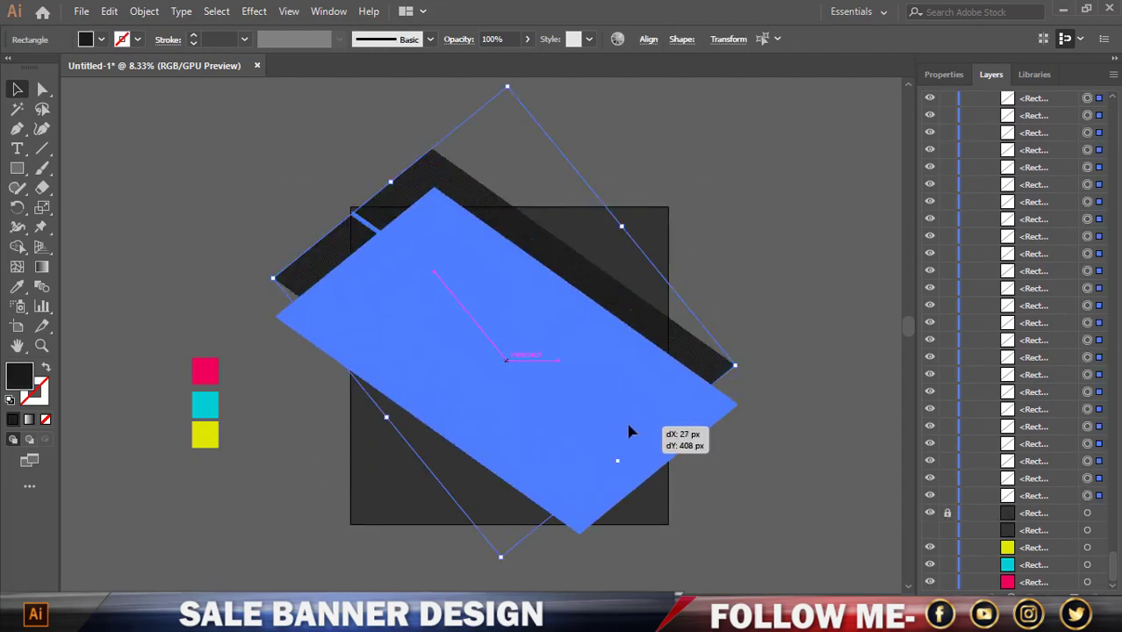
left_click_drag(626, 270, 702, 216)
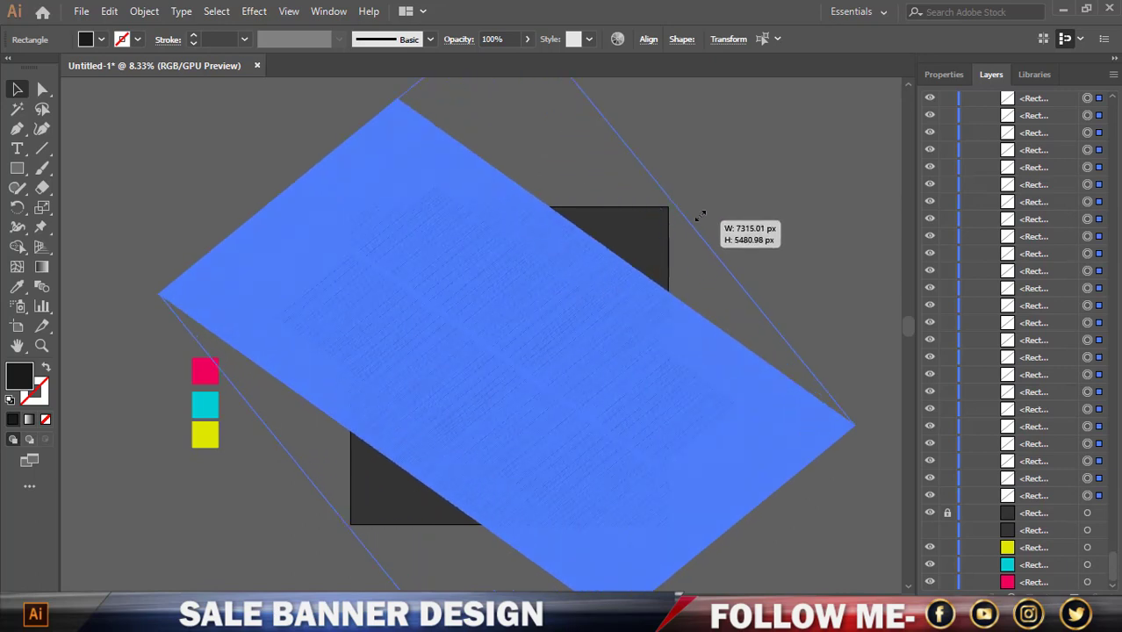
key("ctrl+minus")
key("ctrl+minus")
key("ctrl+minus")
left_click_drag(553, 245, 588, 195)
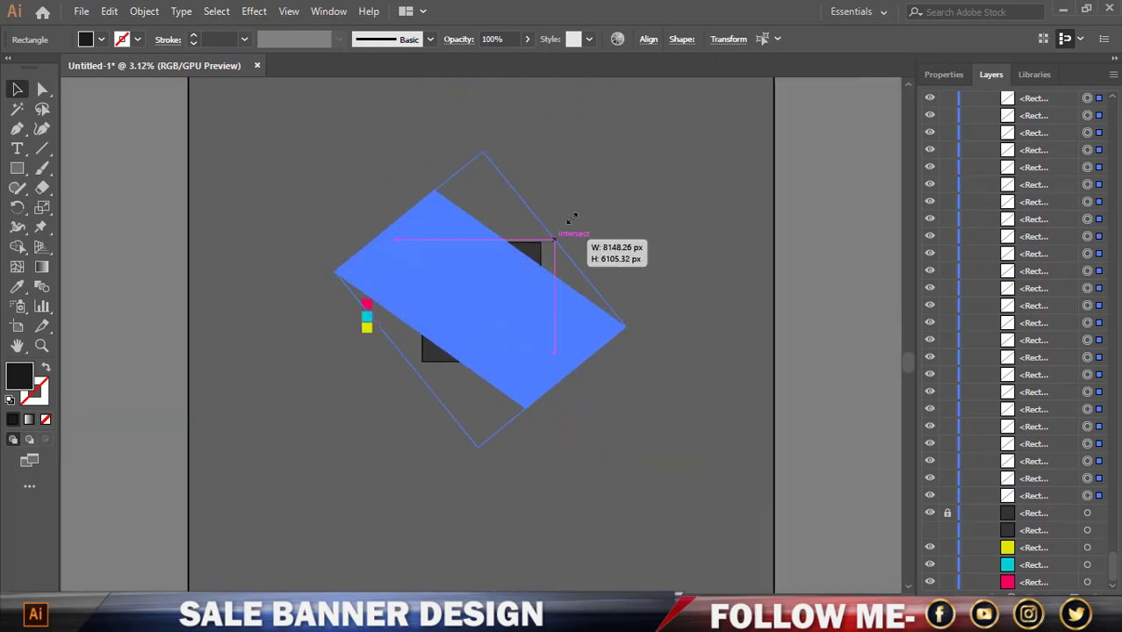
key("ctrl+plus")
key("ctrl+plus")
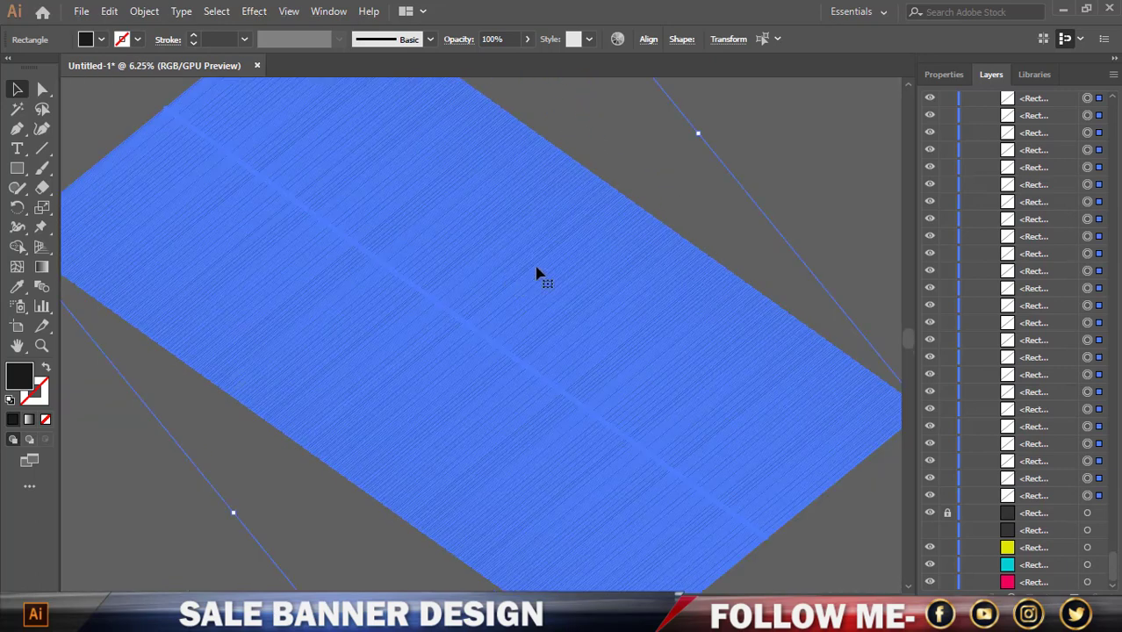
key("ctrl+g")
Move the stripe group beneath the dark square in the Layers panel
right_click(571, 244)
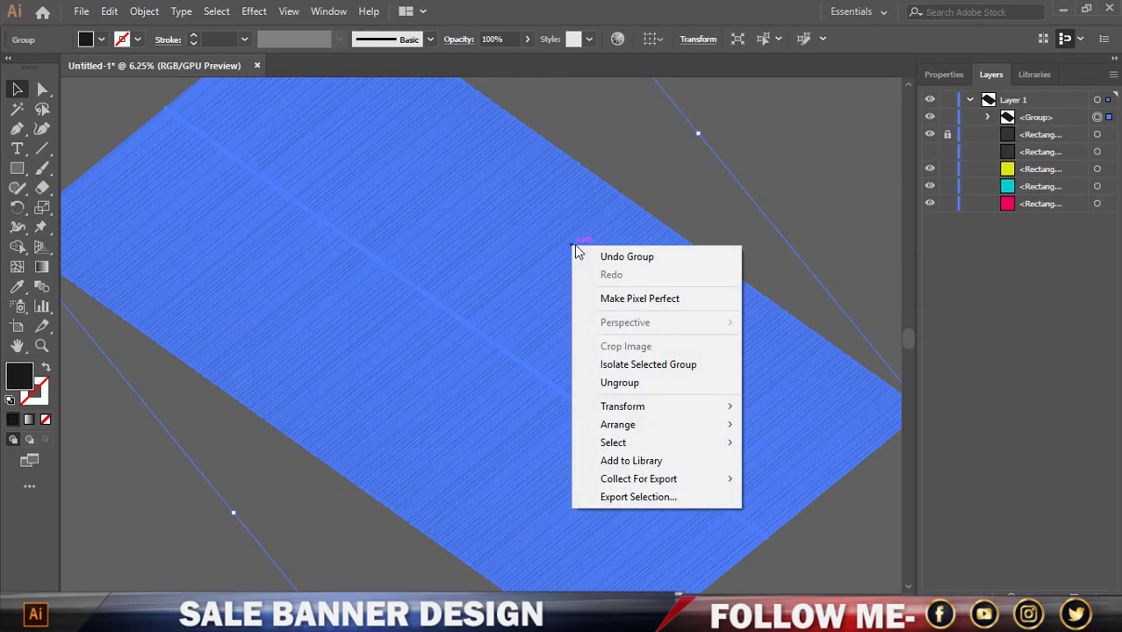
key("Escape")
left_click(800, 200)
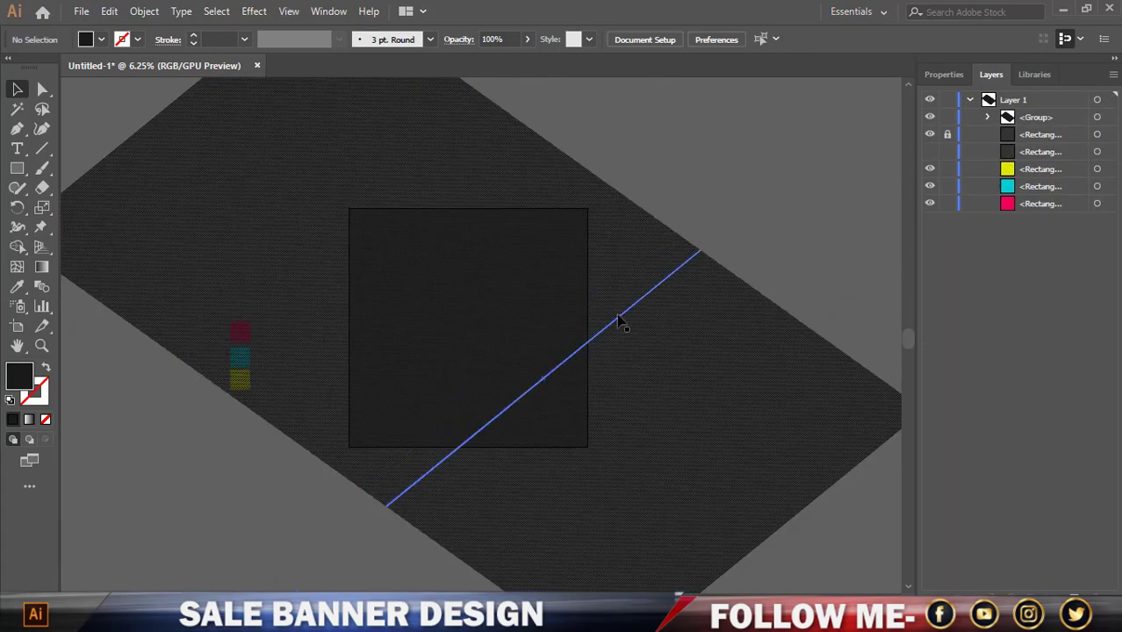
left_click(668, 303)
left_click(782, 223)
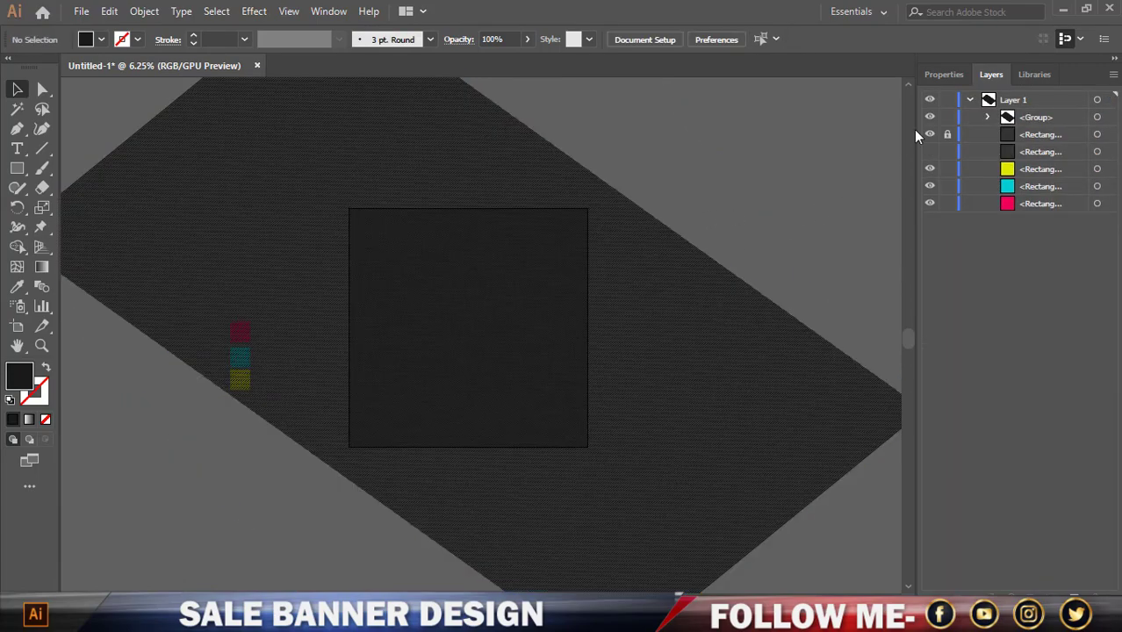
left_click_drag(1022, 122, 1019, 147)
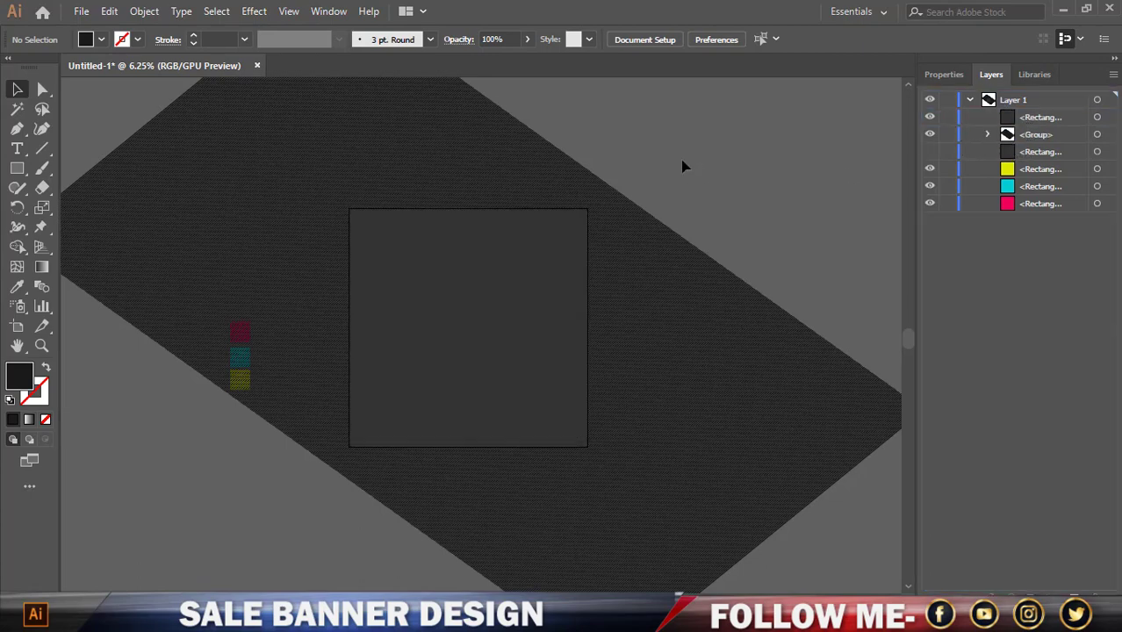
Make a clipping mask from the dark square and stripe group
left_click(547, 249)
left_click(635, 233, "shift")
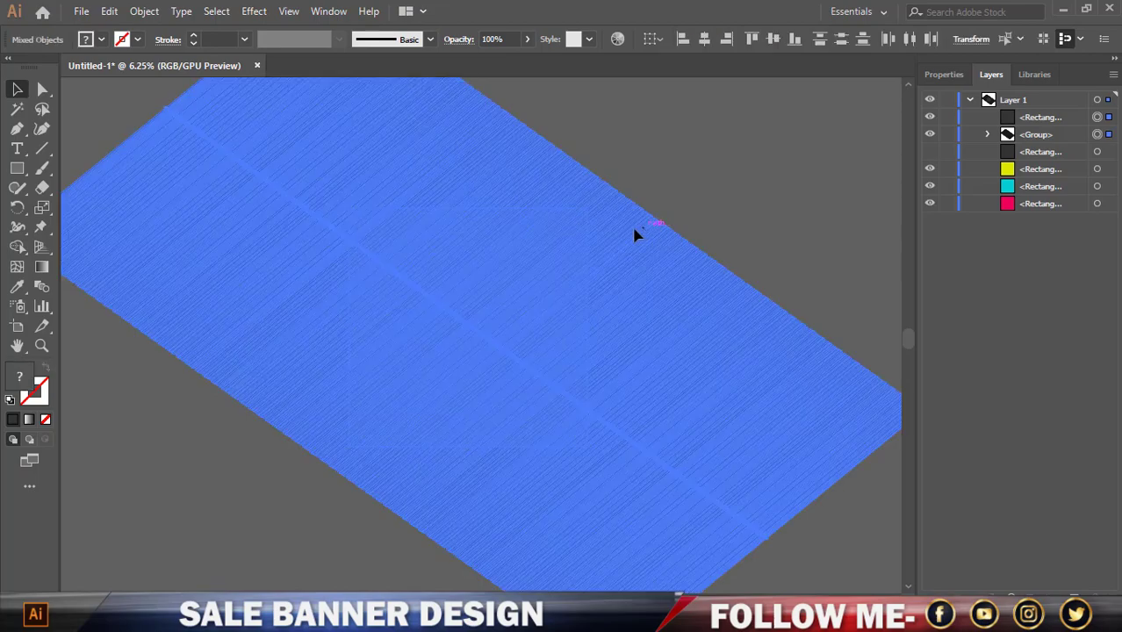
right_click(514, 263)
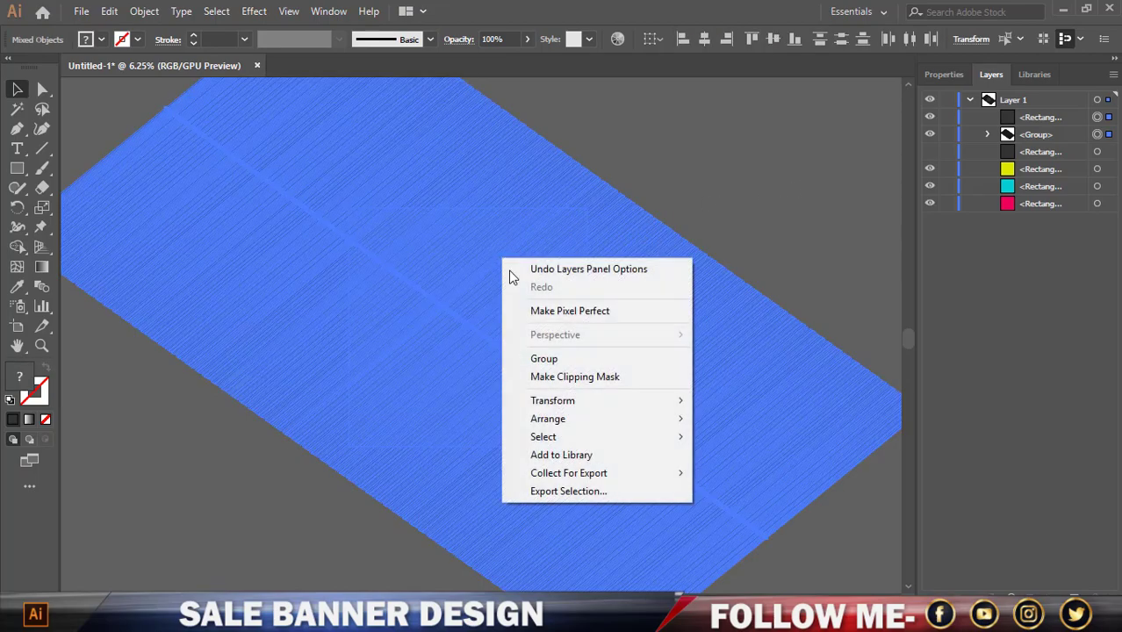
left_click(551, 373)
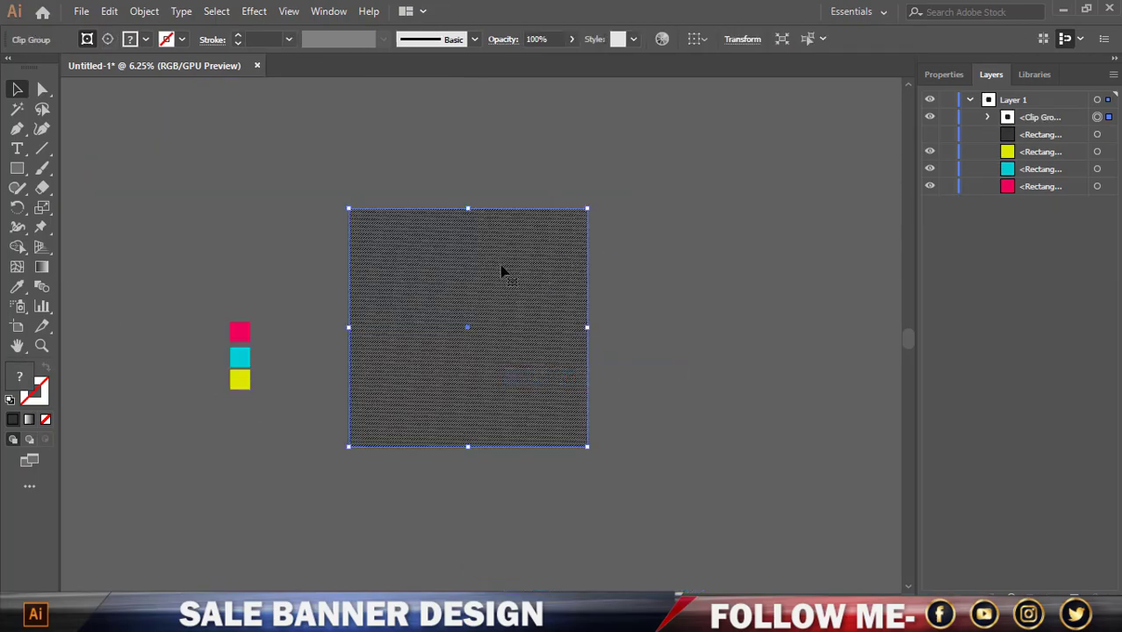
left_click(655, 215)
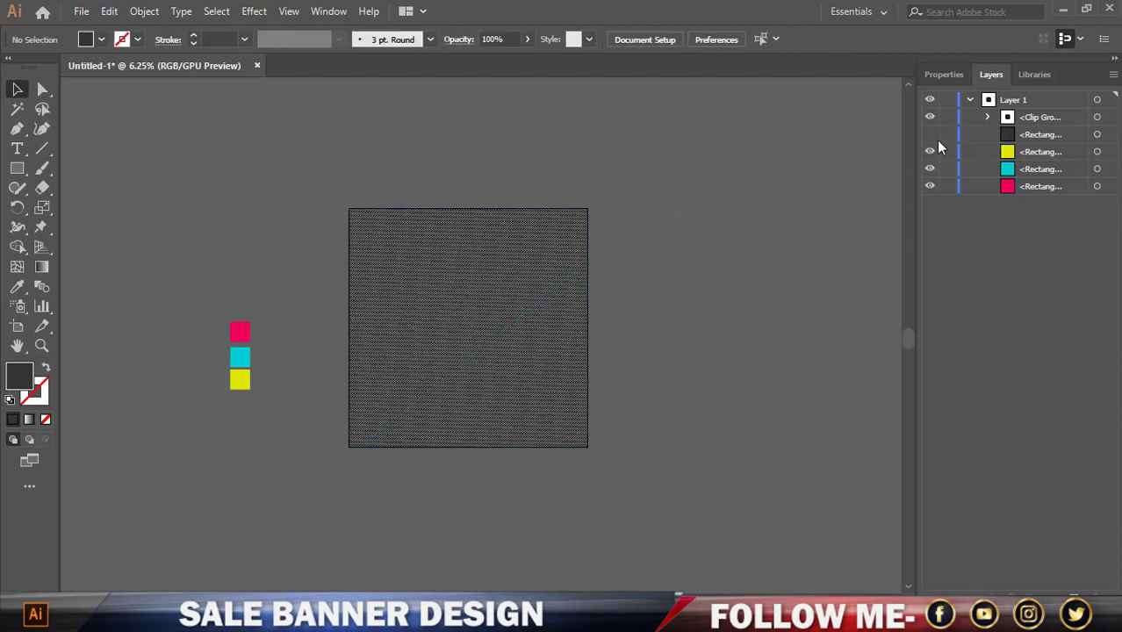
scroll(479, 229, "up", 3)
scroll(476, 230, "up", 3)
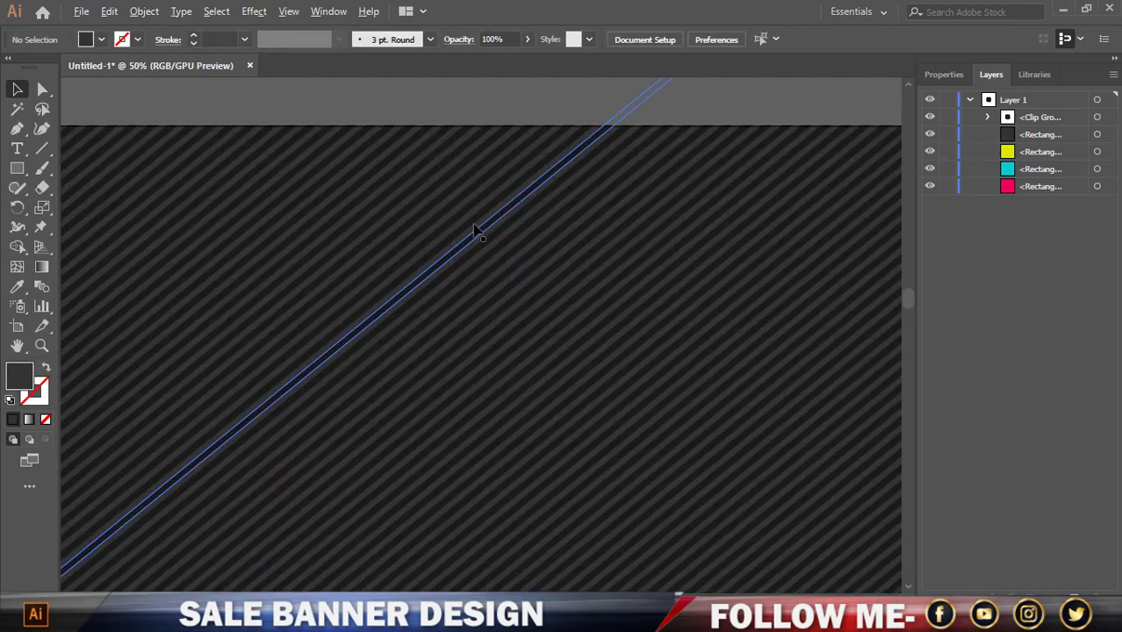
scroll(441, 230, "down", 2)
scroll(448, 226, "down", 2)
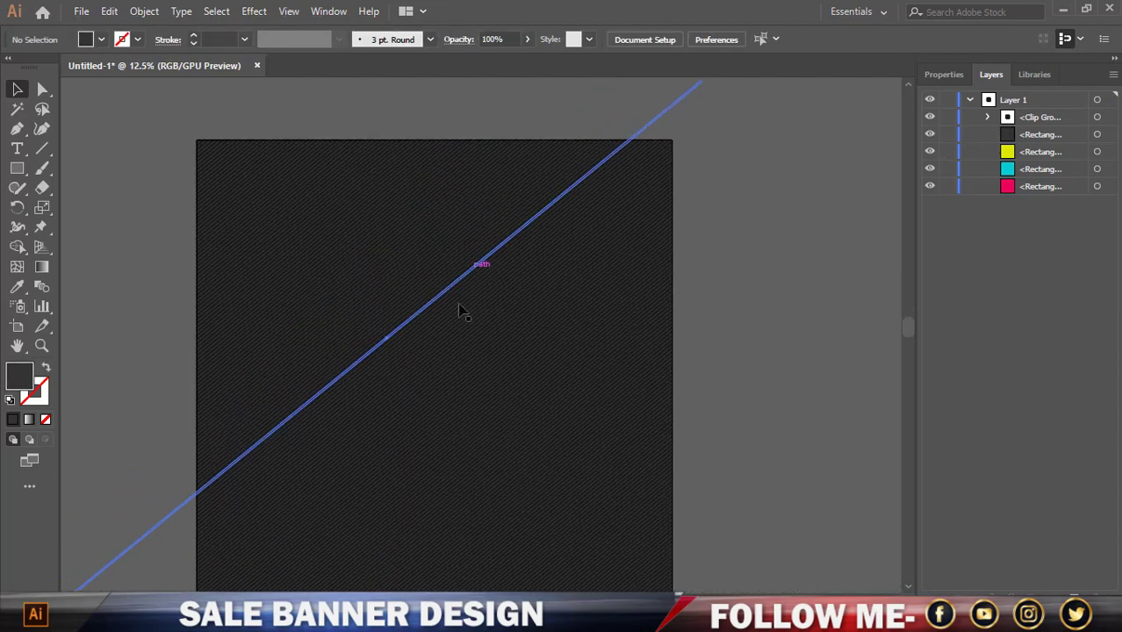
scroll(321, 306, "up", 1)
scroll(325, 301, "up", 1)
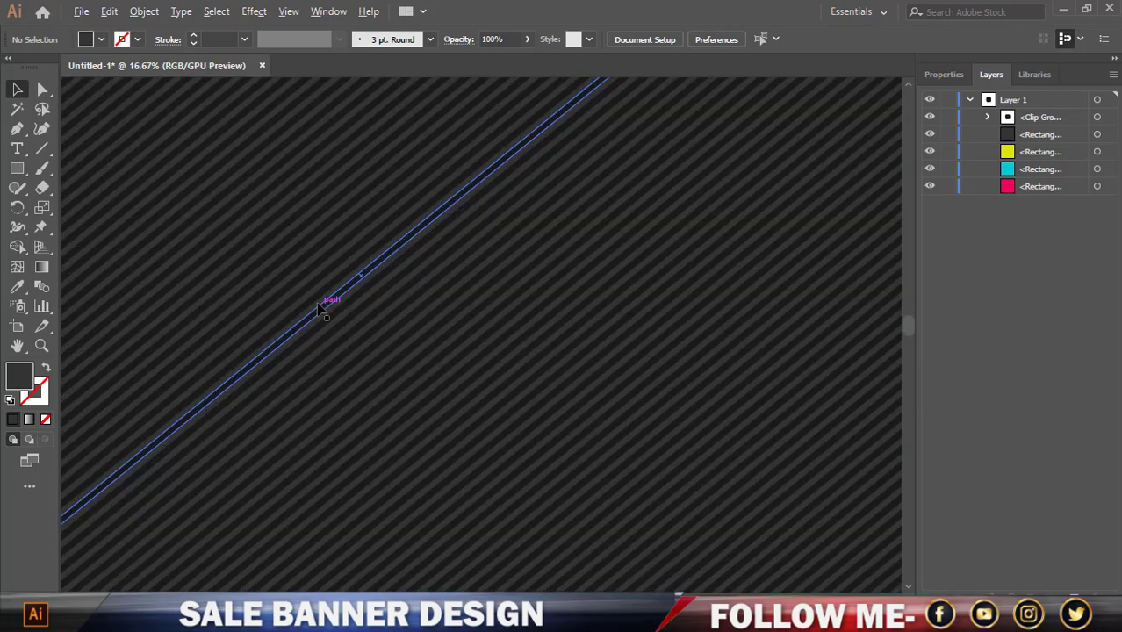
scroll(356, 281, "down", 1)
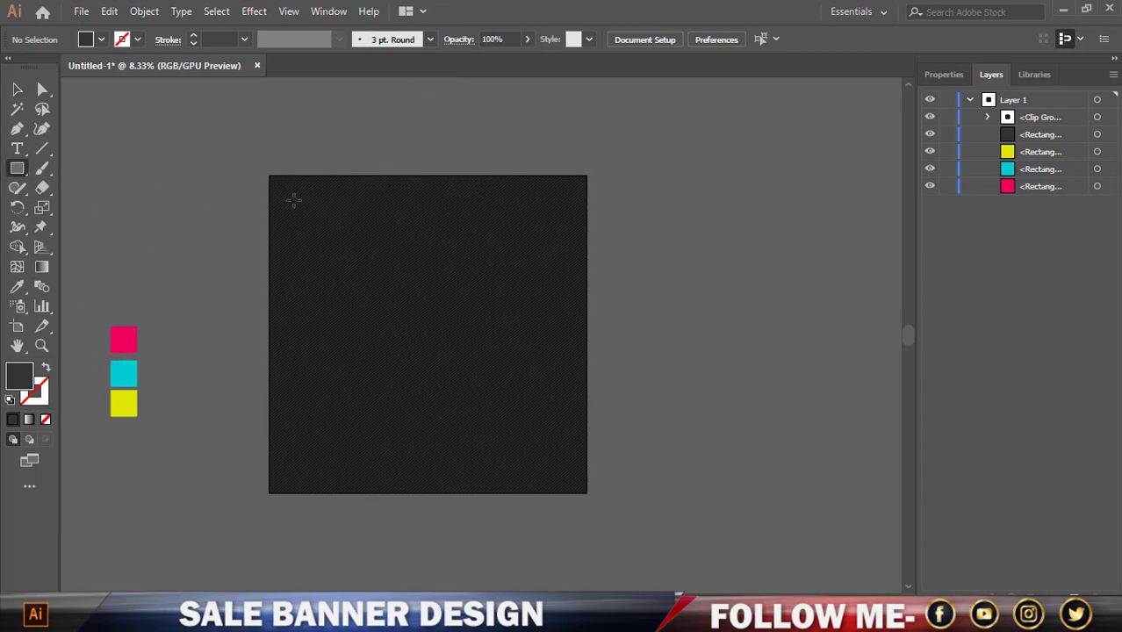
scroll(319, 236, "up", 1, "alt")
scroll(351, 245, "down", 2)
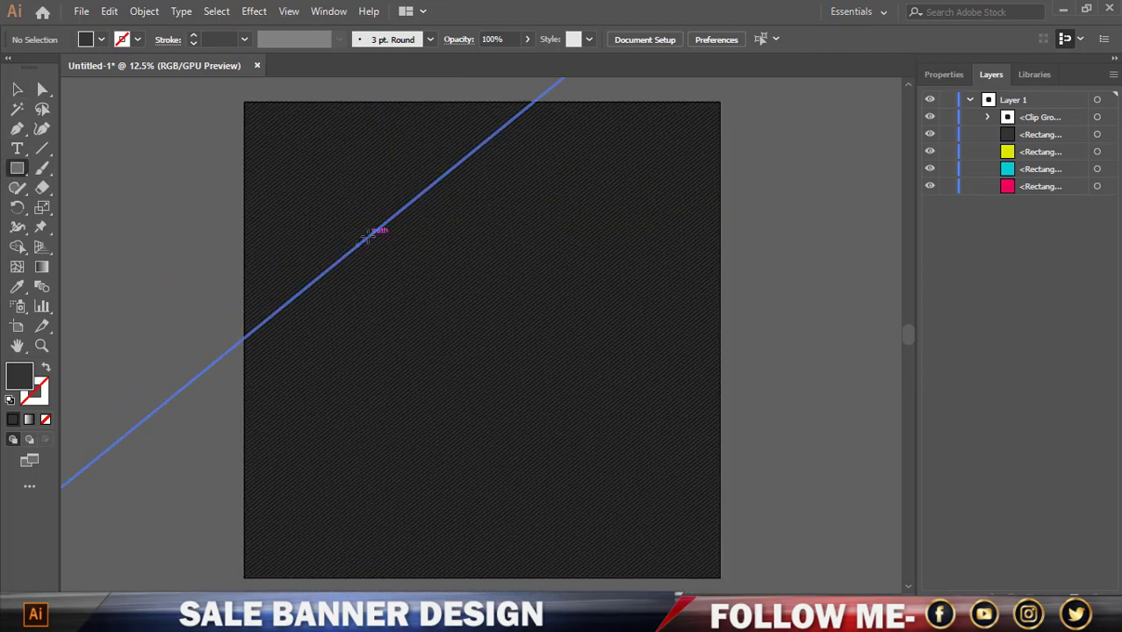
Draw a lighter grey square in the artboard's upper left
left_click_drag(375, 258, 450, 332)
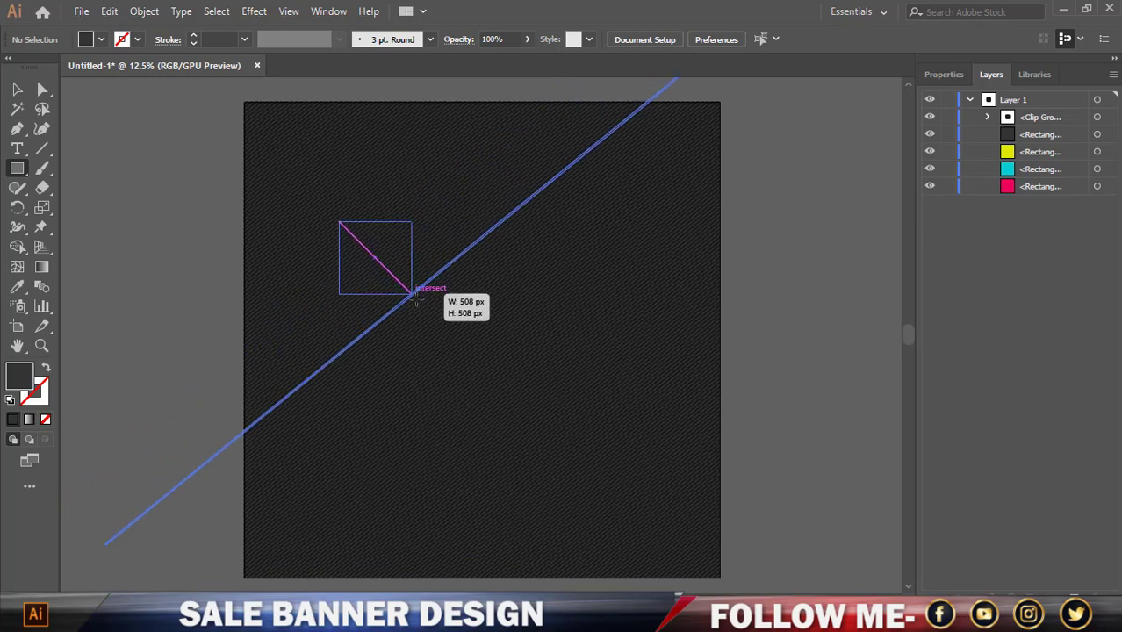
left_click_drag(454, 332, 466, 347)
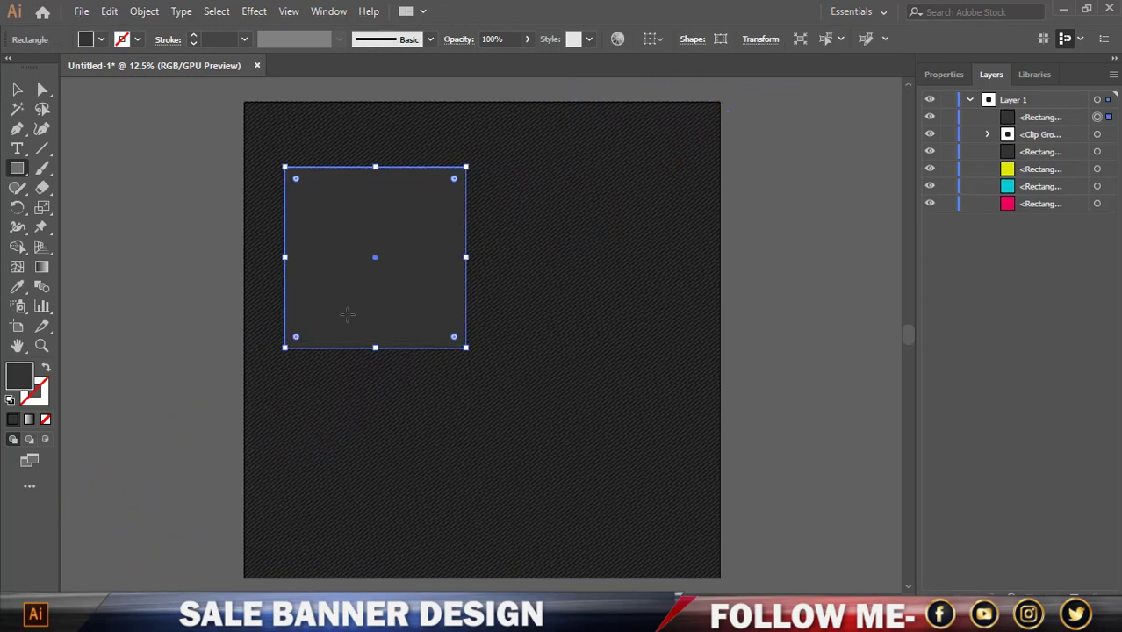
left_click(17, 90)
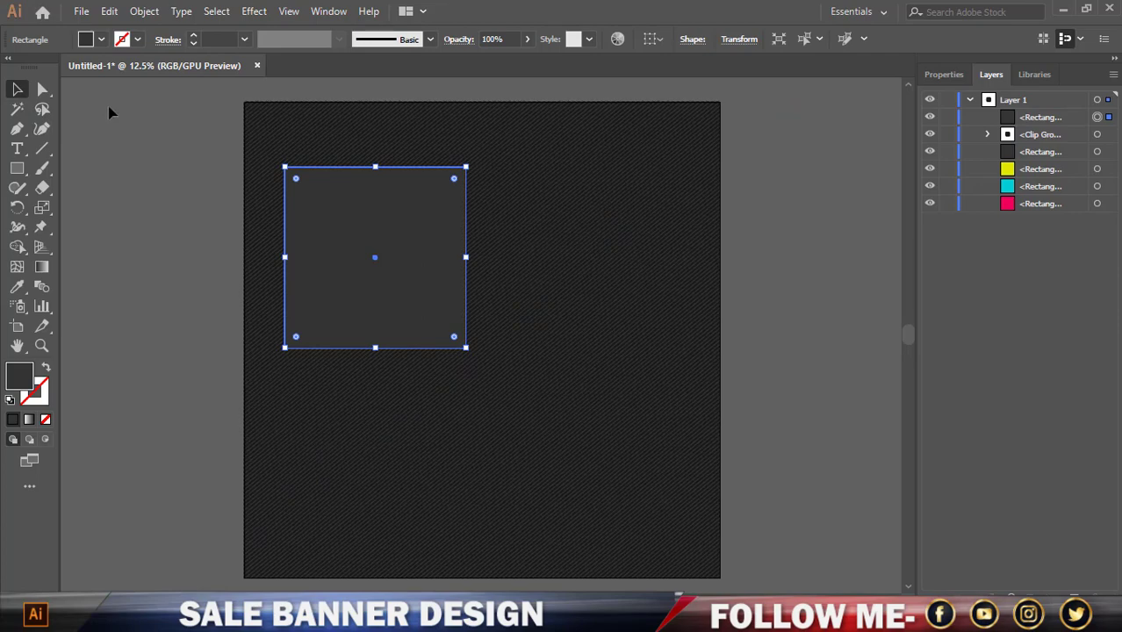
scroll(193, 143, "down", 2)
Move the colour swatches nearer and set the grey square into the artboard's top-left corner
mouse_move(103, 215)
left_mouse_down()
mouse_move(120, 296)
mouse_move(186, 211)
left_mouse_up()
scroll(189, 261, "up", 1)
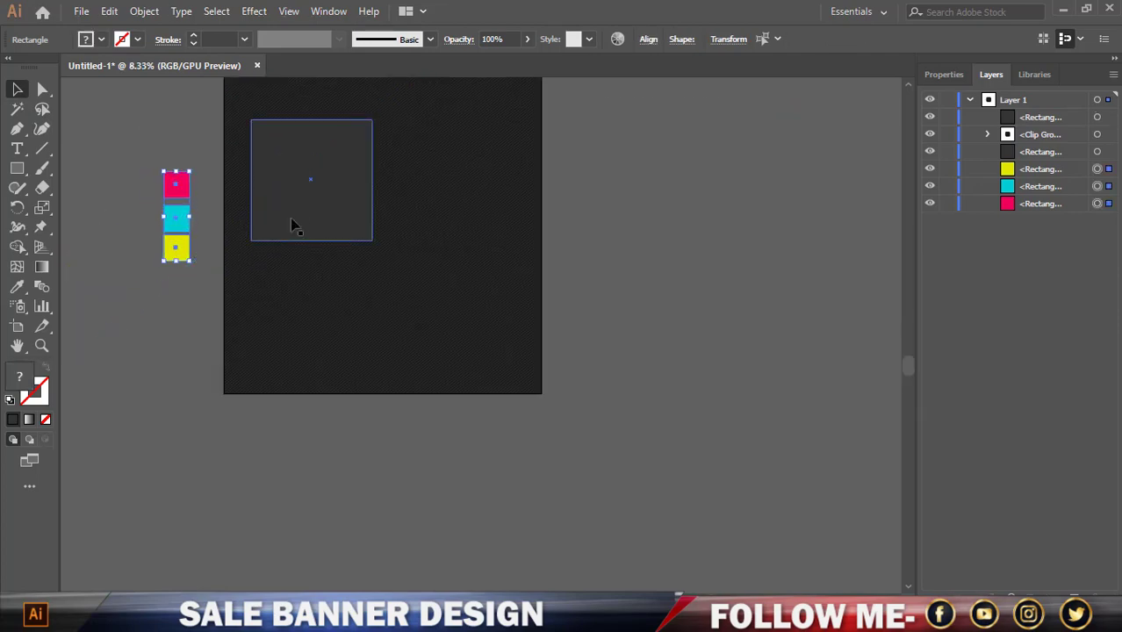
left_click(551, 261)
scroll(332, 276, "up", 1)
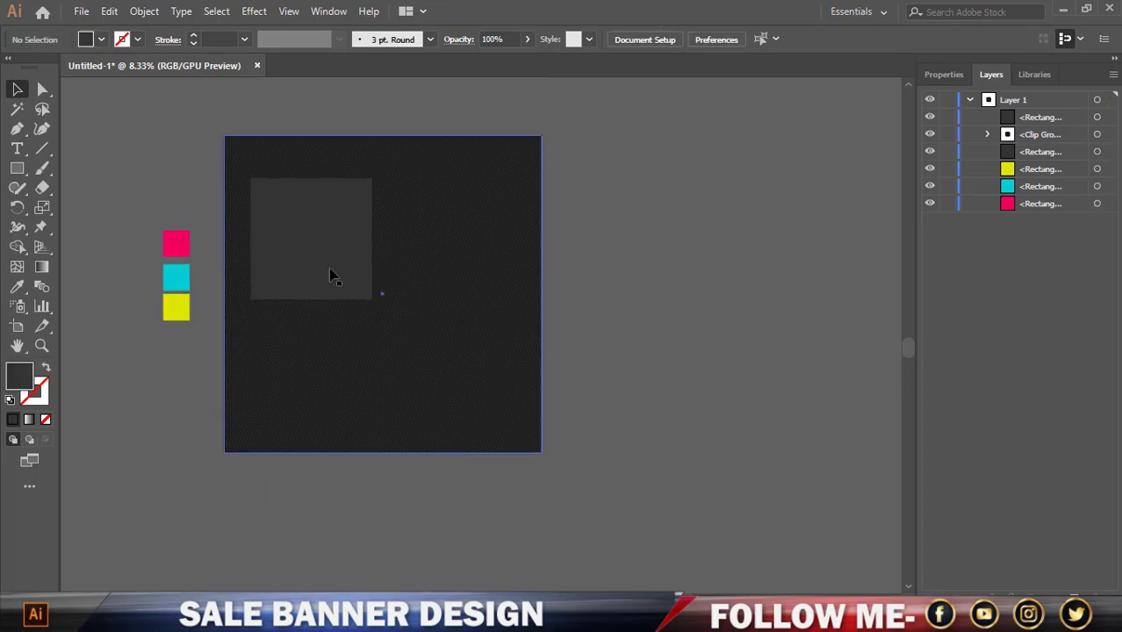
left_click_drag(332, 276, 305, 280)
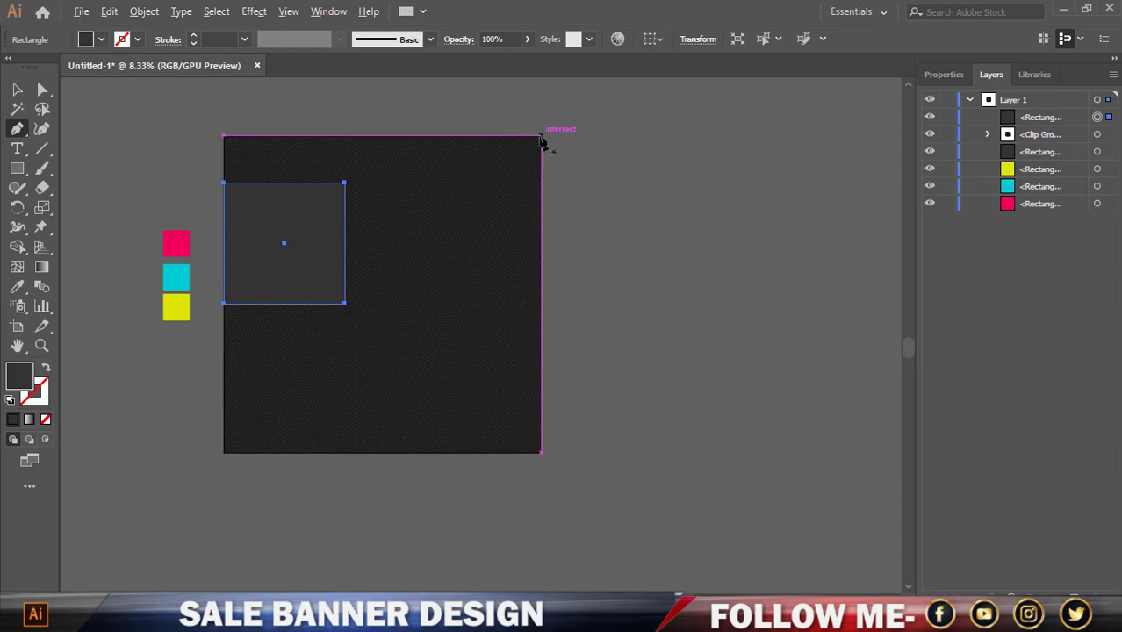
scroll(542, 141, "up", 1)
Draw a closed slanted panel from the top edge to the bottom-right corner
left_click(542, 140)
scroll(565, 156, "down", 1)
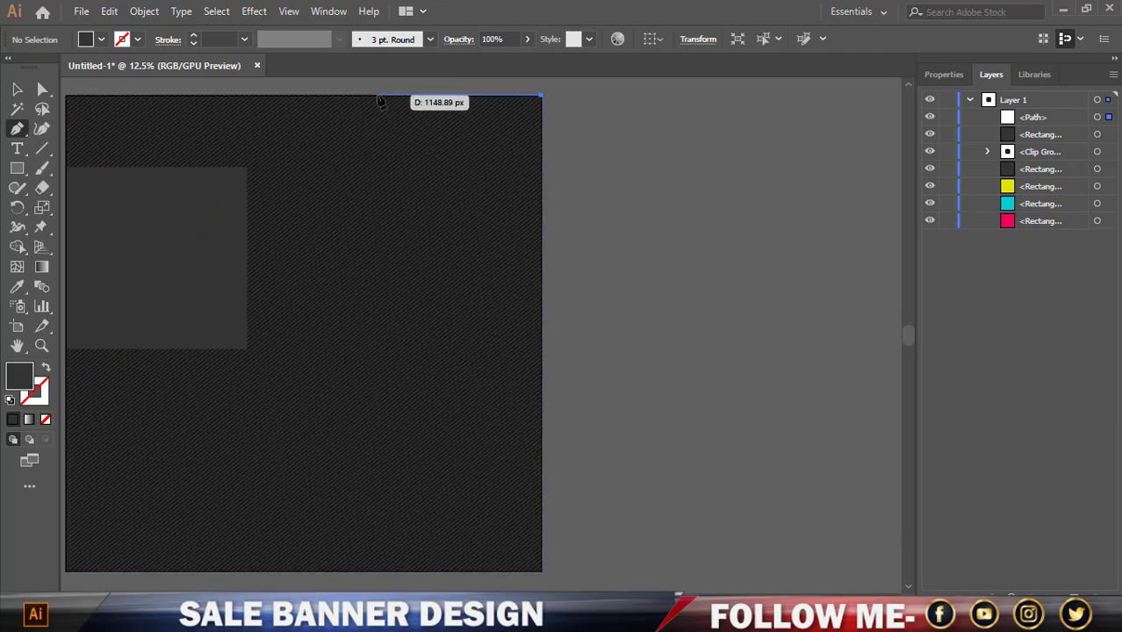
left_click(431, 95)
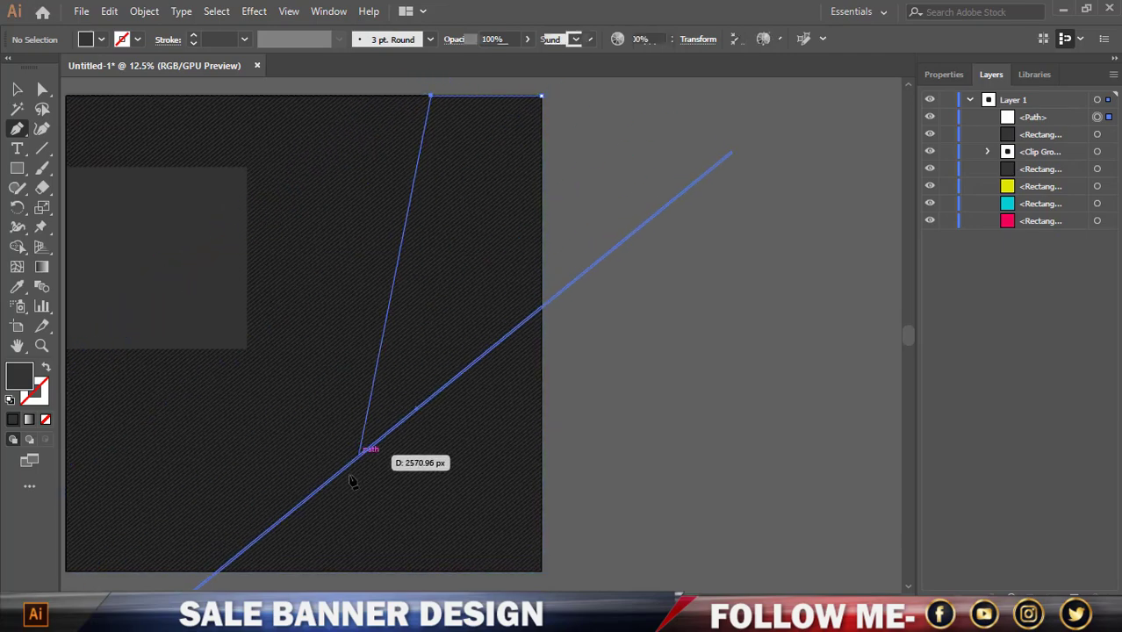
left_click(323, 571)
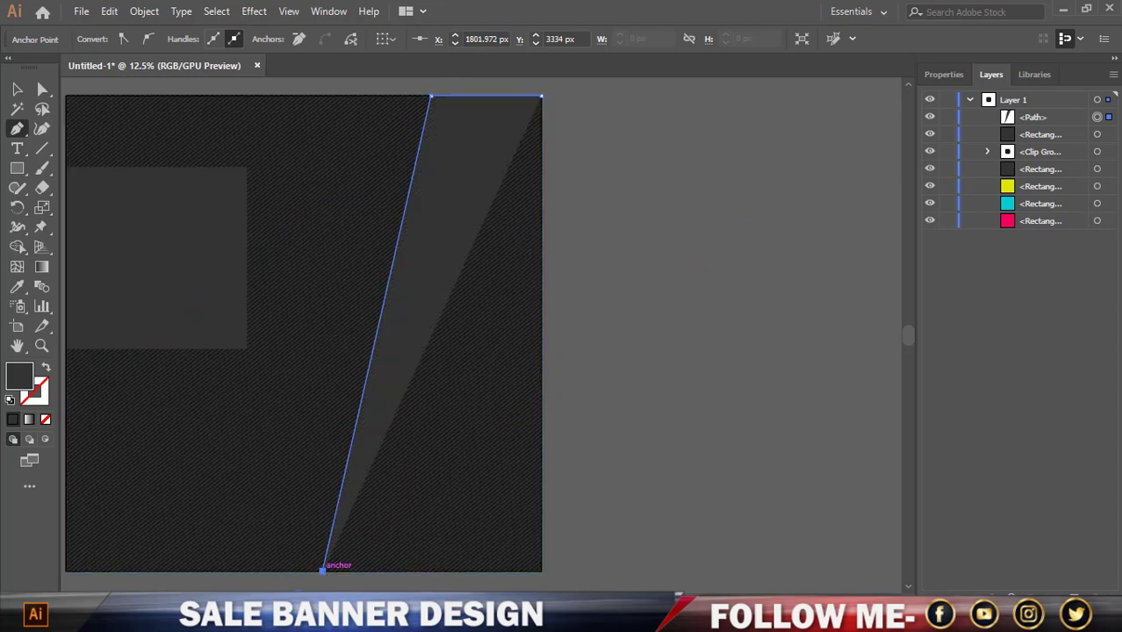
left_click(541, 571)
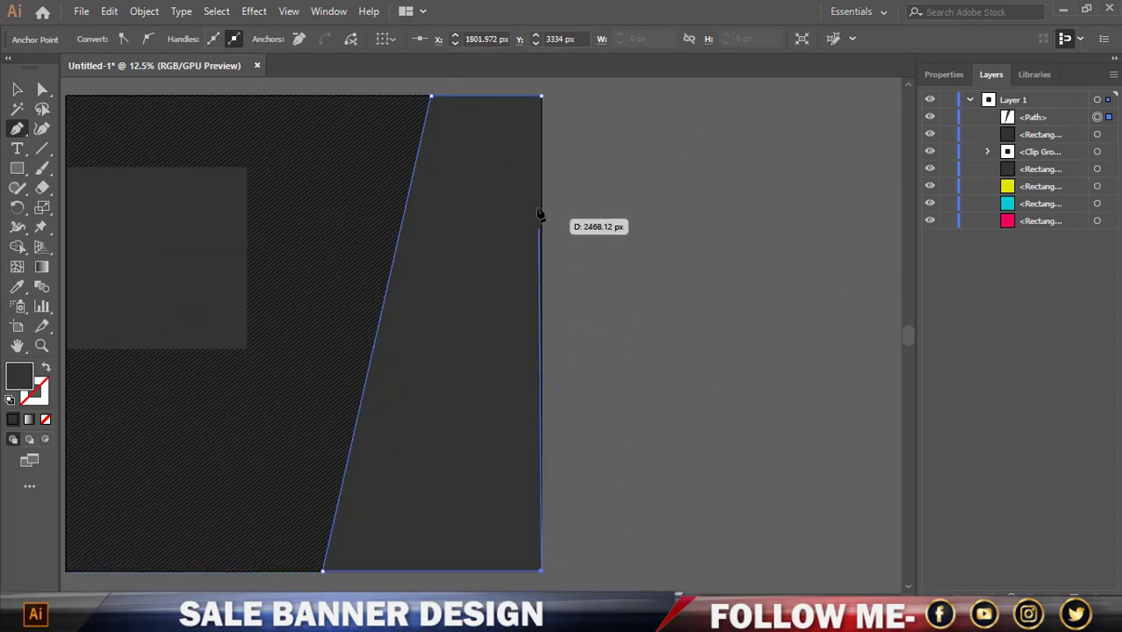
left_click(542, 95)
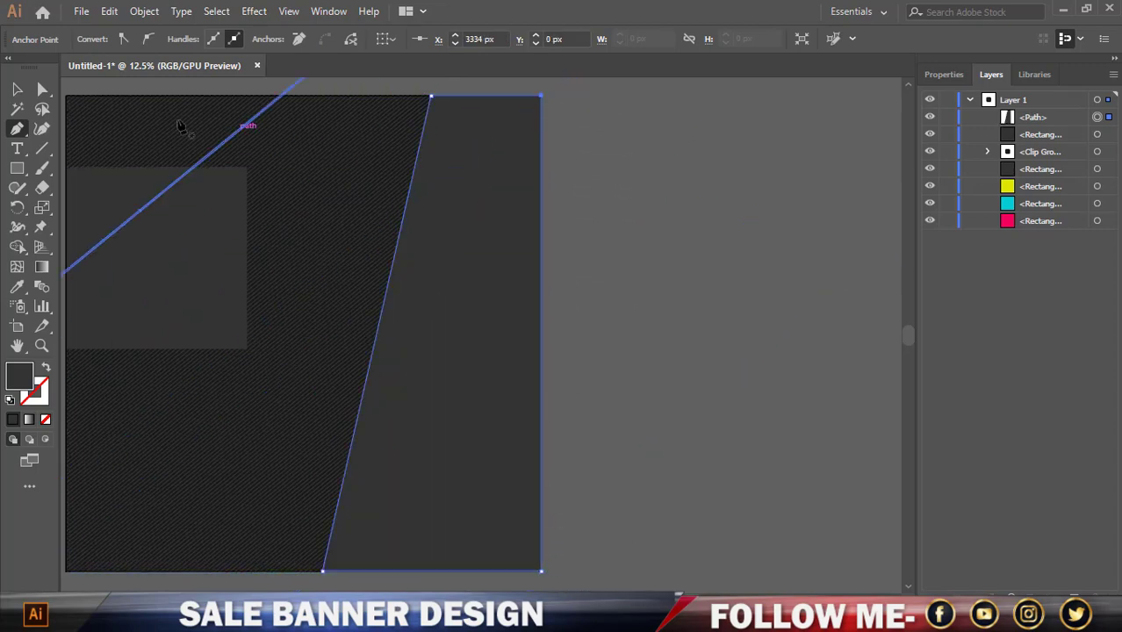
left_click(17, 90)
Move the grey square toward the artboard's upper middle
left_click(606, 227)
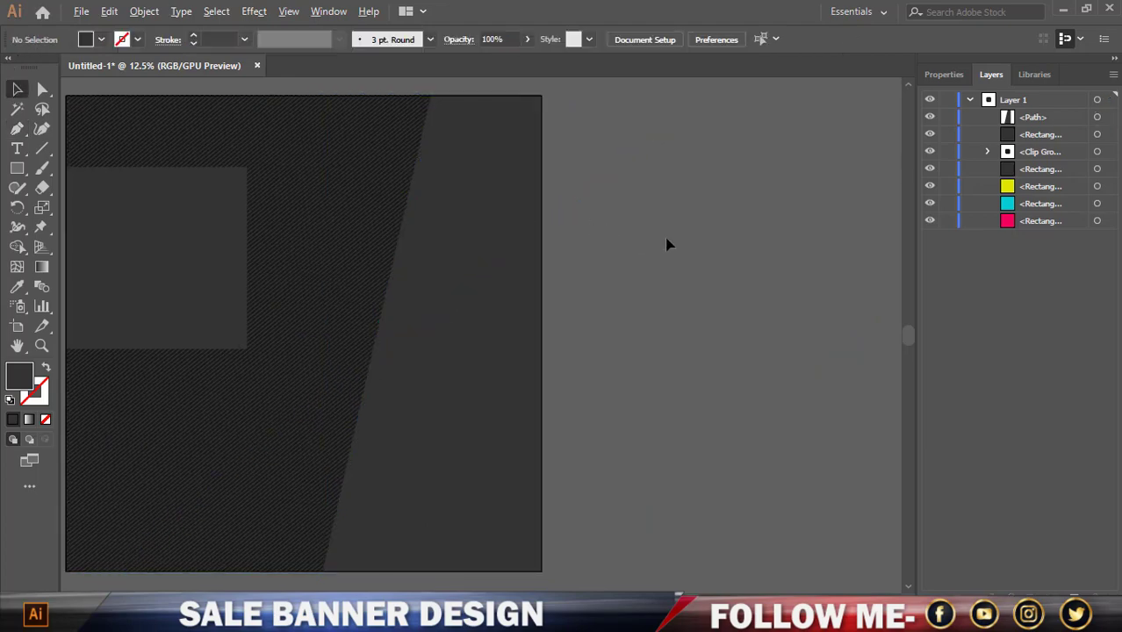
scroll(667, 243, "down", 1)
left_click_drag(336, 233, 400, 244)
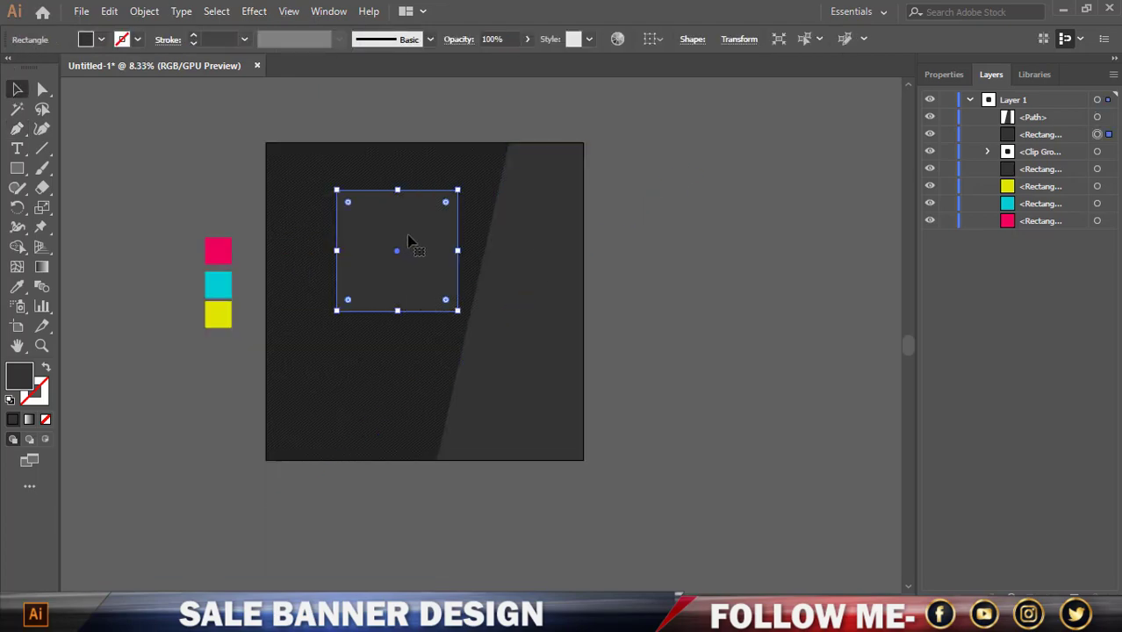
Show the rulers and place a vertical guide through the square's centre
scroll(421, 253, "up", 1)
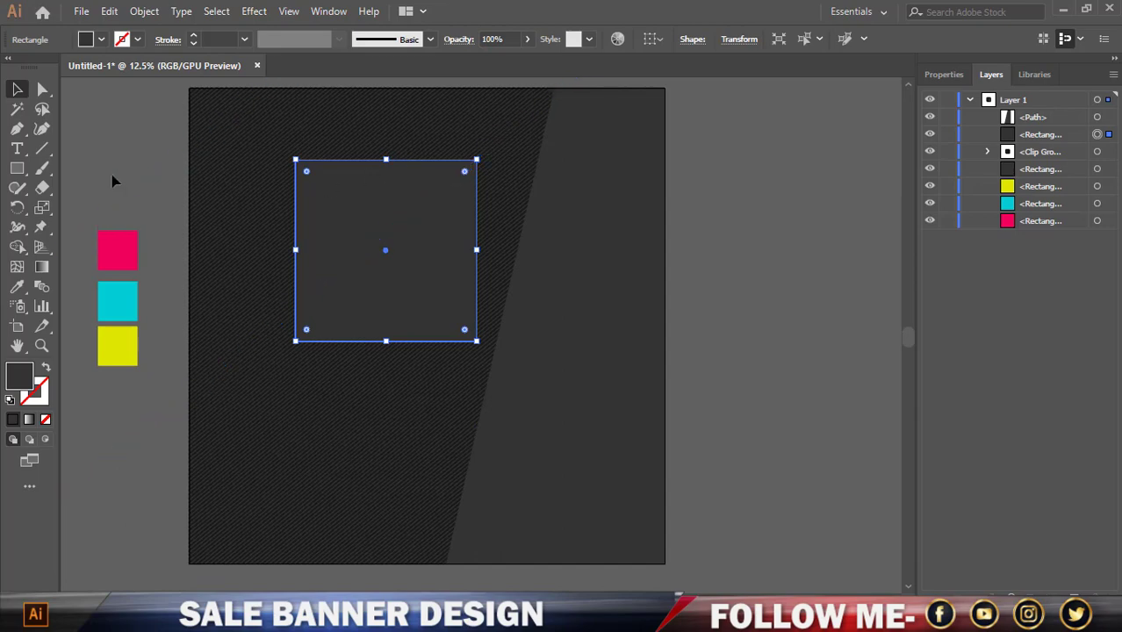
key("ctrl+shift+b")
key("ctrl+r")
key("ctrl+shift+b")
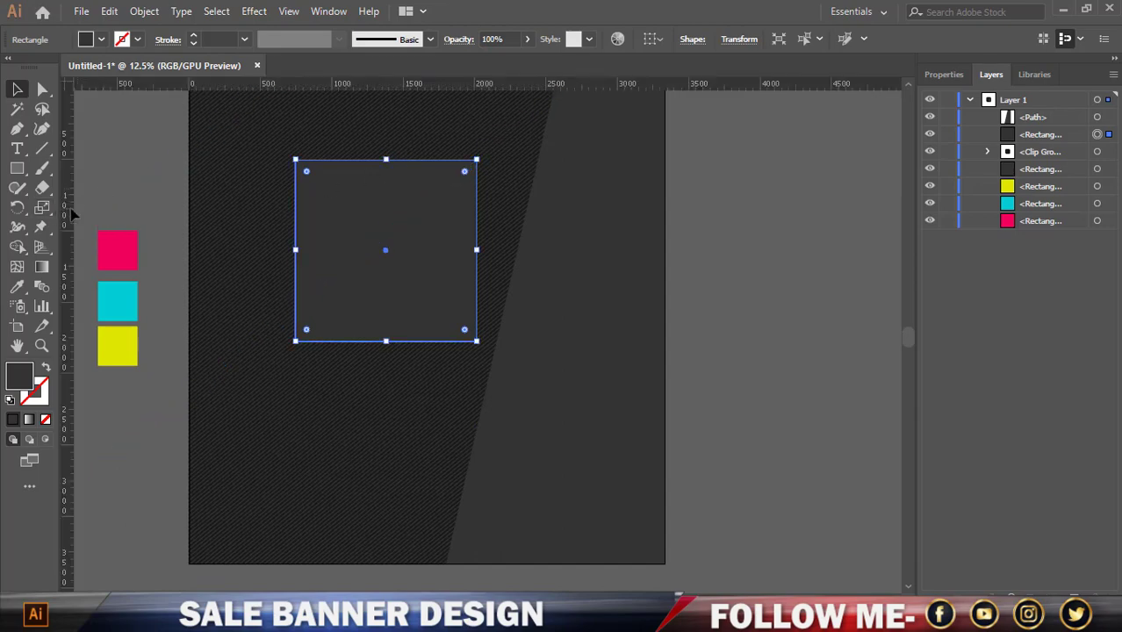
key("ctrl+shift+b")
left_click_drag(391, 226, 384, 227)
Rotate the square 45° into a diamond and fill it with the yellow swatch
left_click(464, 195)
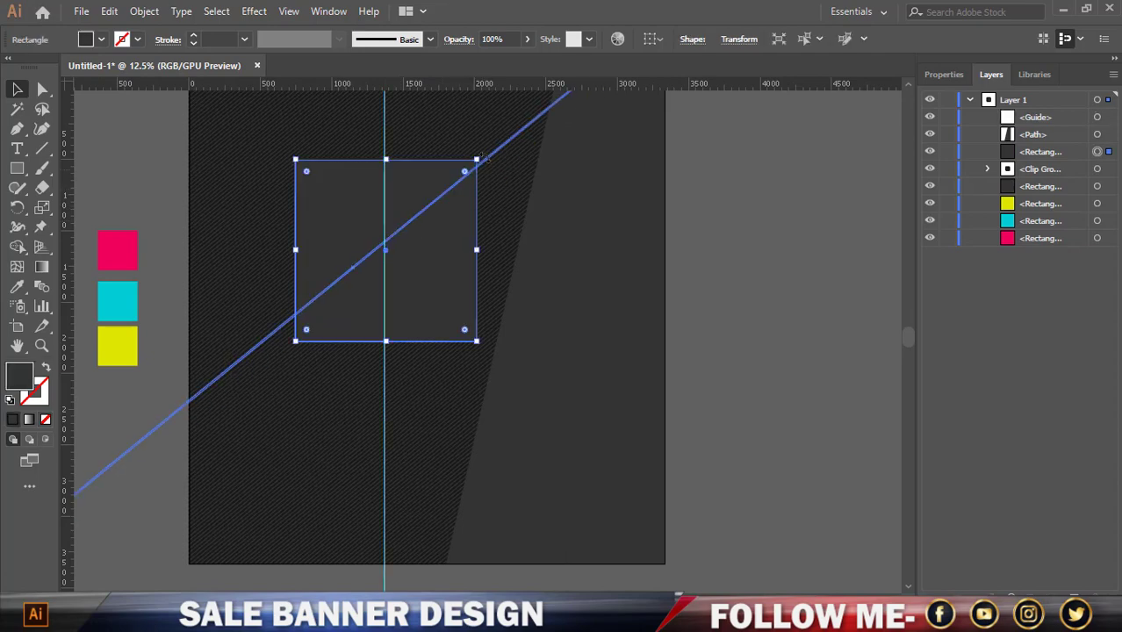
mouse_move(487, 180)
left_mouse_down()
mouse_move(516, 244)
mouse_move(488, 254)
left_mouse_up()
scroll(614, 259, "down", 1)
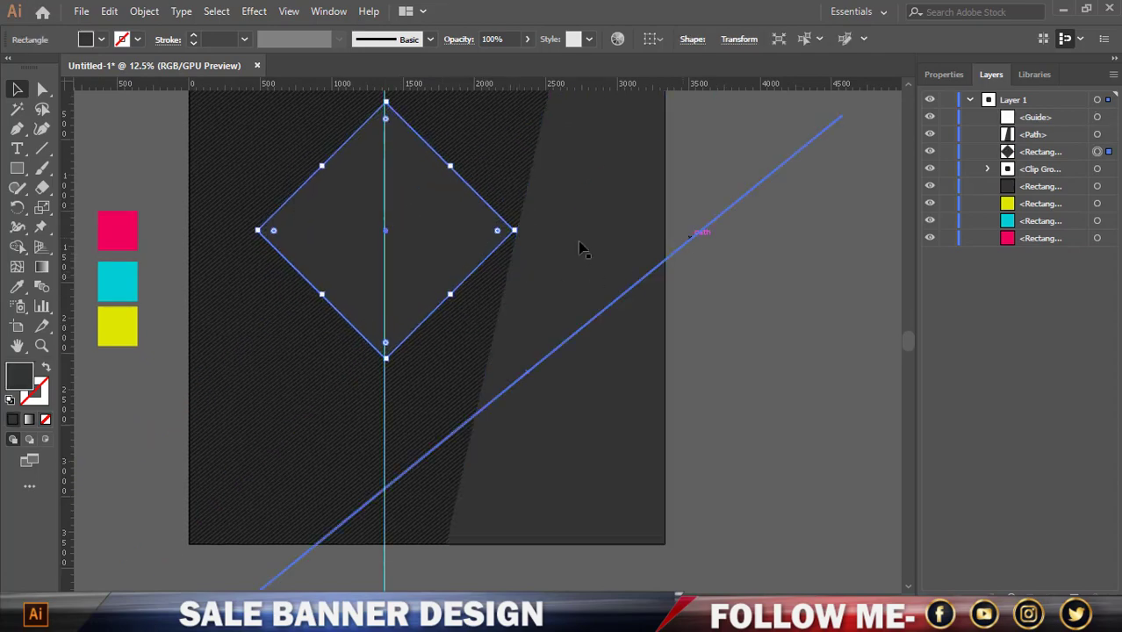
left_click(16, 287)
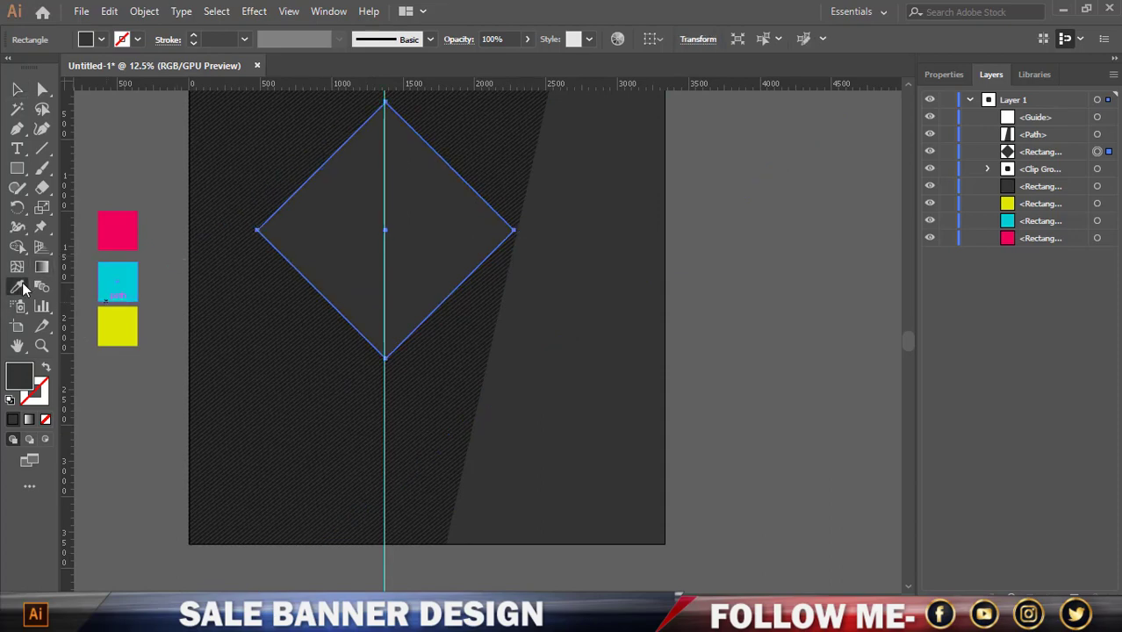
left_click(138, 329)
left_click(16, 88)
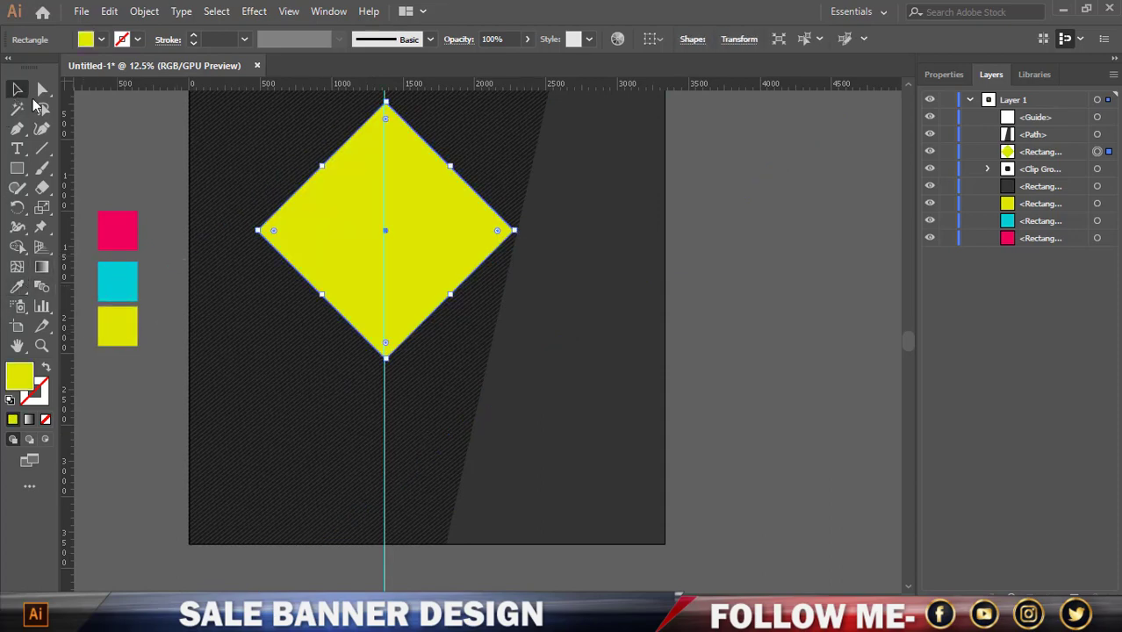
Enlarge the yellow diamond evenly and move it down along the centre guide
left_click(149, 164)
left_click(441, 206)
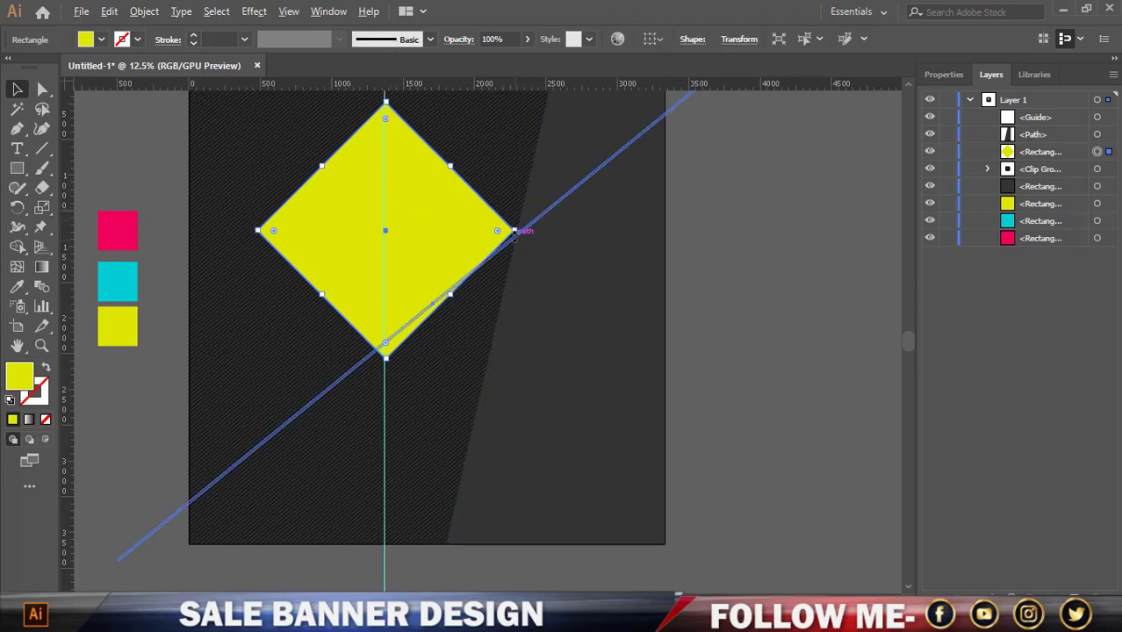
left_click_drag(515, 231, 525, 230)
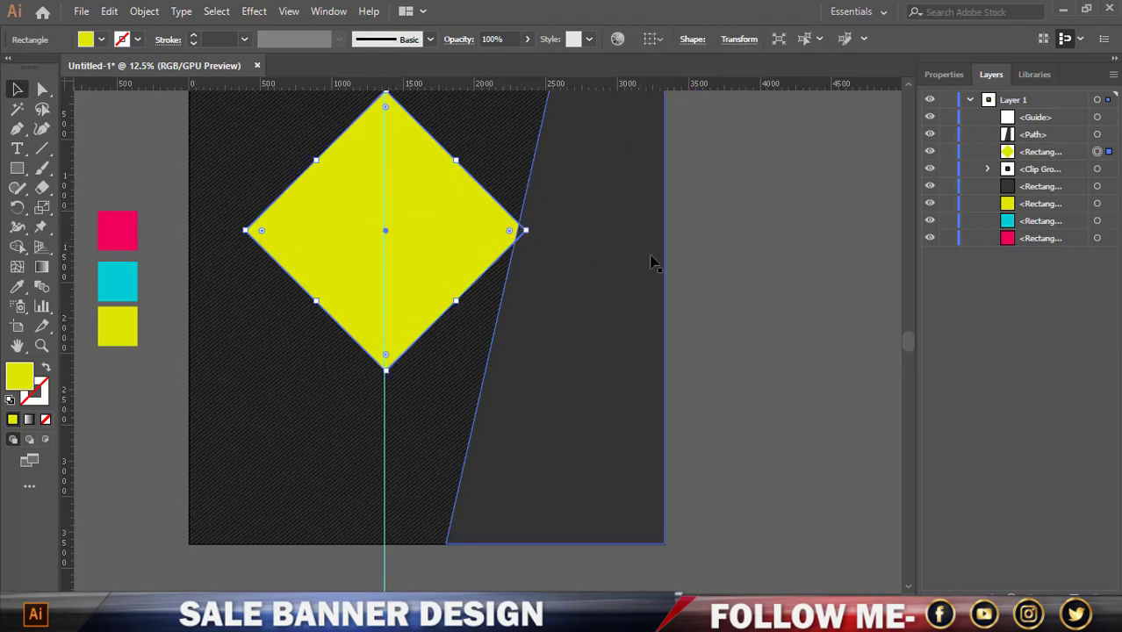
left_click(703, 268)
scroll(698, 271, "up", 1)
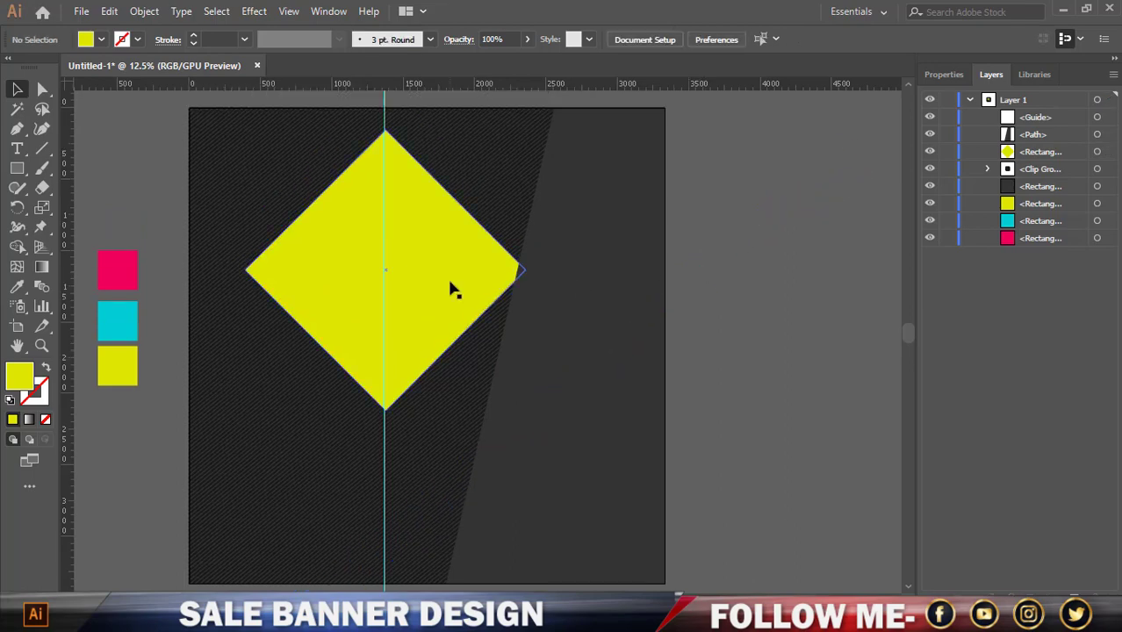
left_click_drag(414, 283, 425, 322)
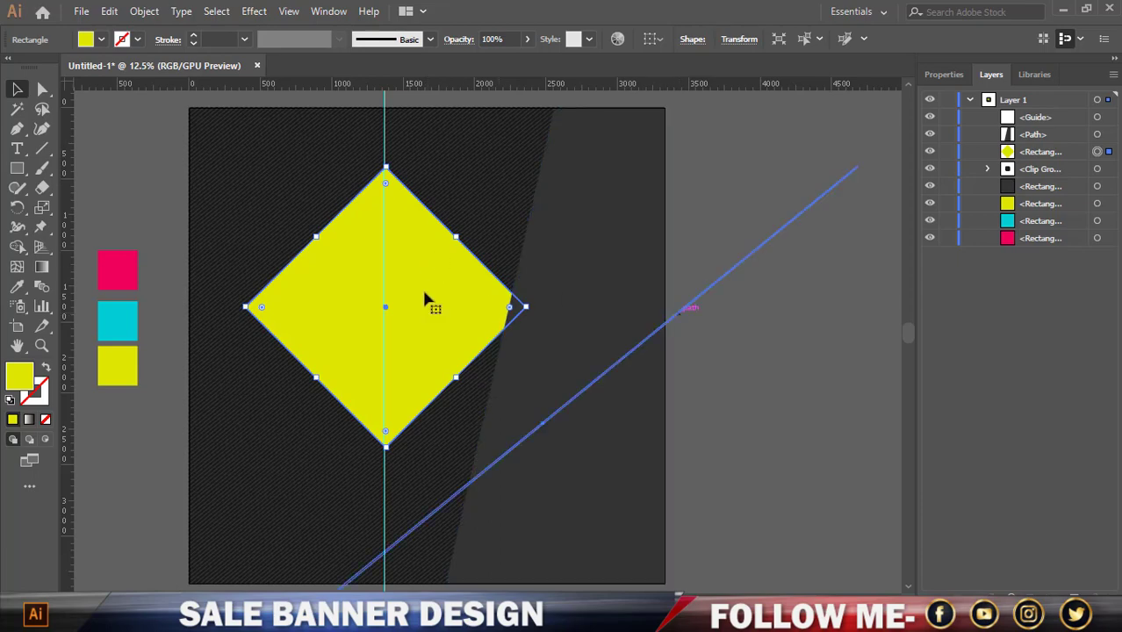
Bring the yellow diamond to the front of all other objects
right_click(404, 311)
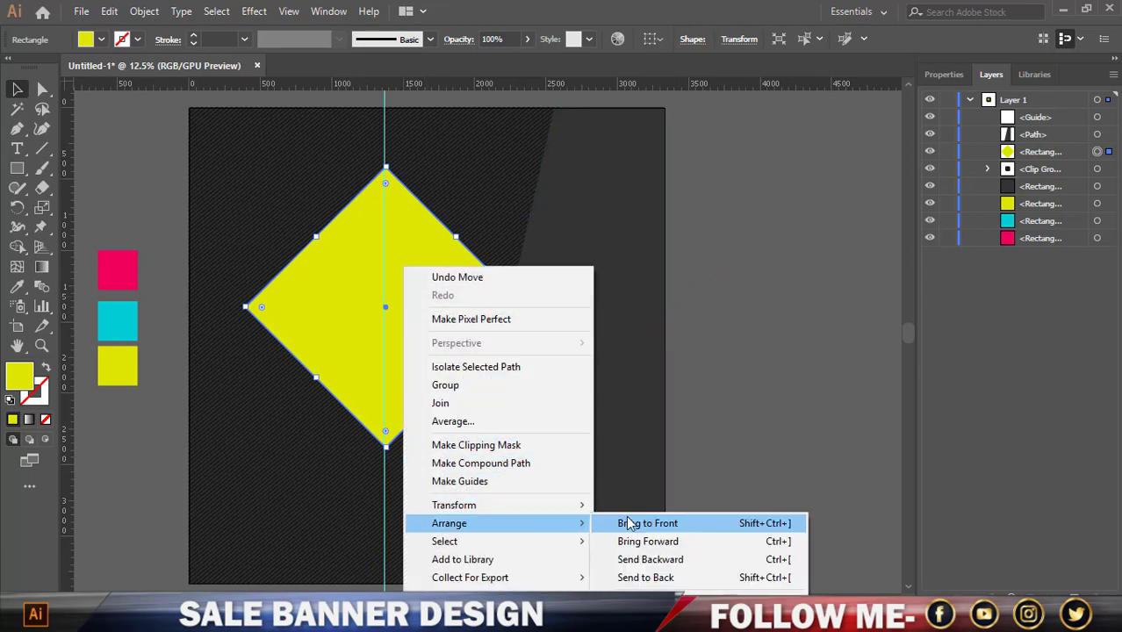
left_click(641, 520)
left_click(739, 463)
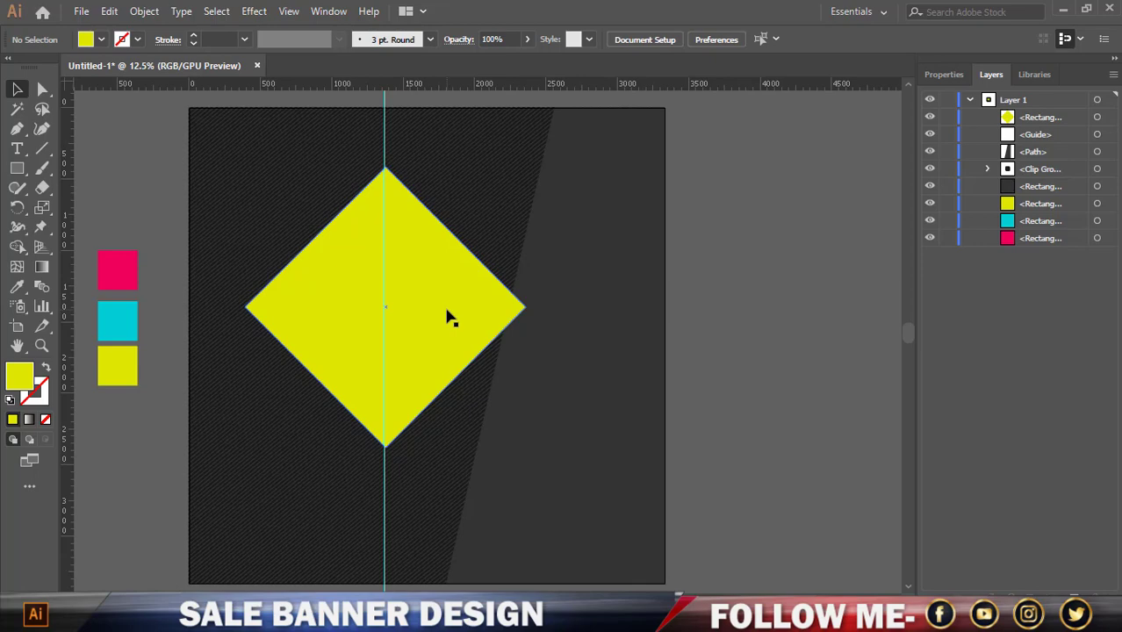
left_click(437, 335)
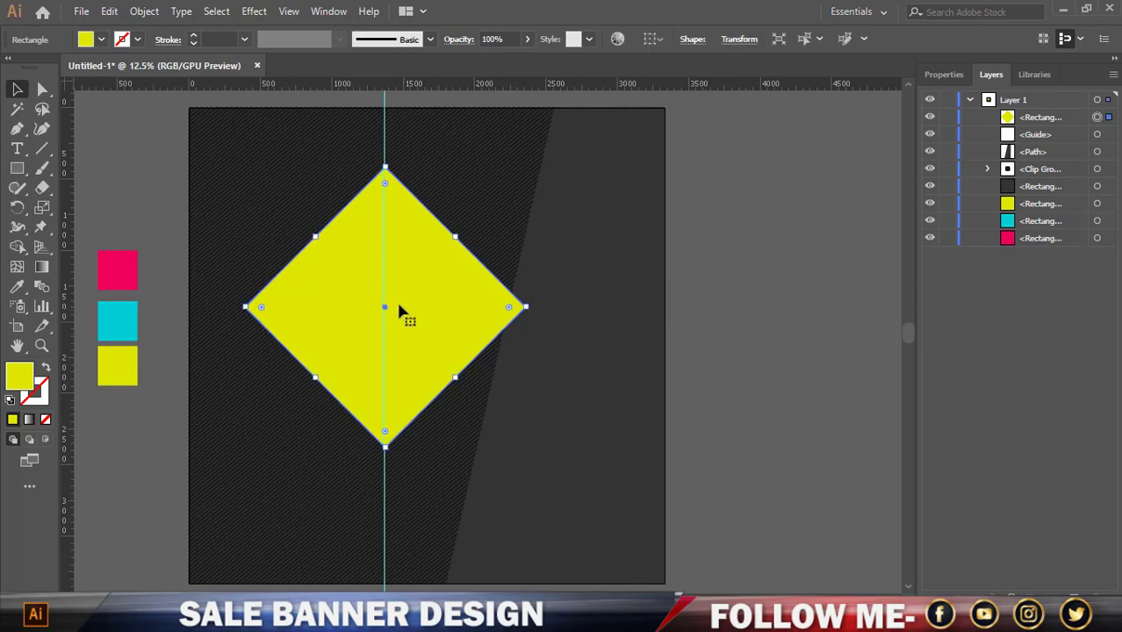
left_click(109, 11)
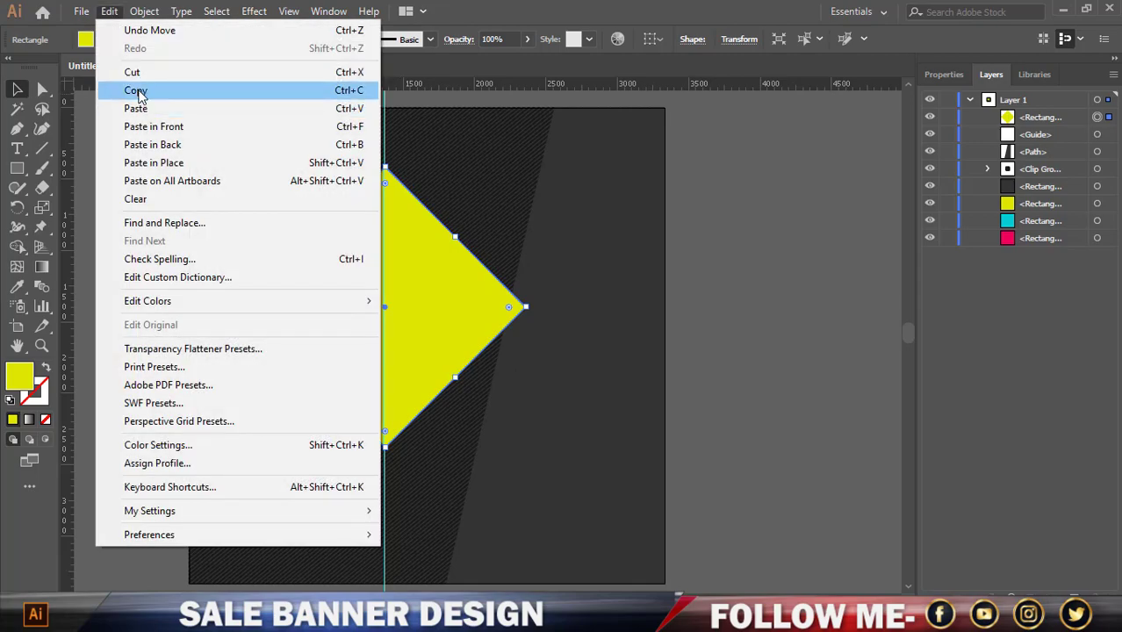
Copy the yellow diamond, paste it in front, and shrink the copy around its centre
left_click(136, 91)
left_click(154, 126)
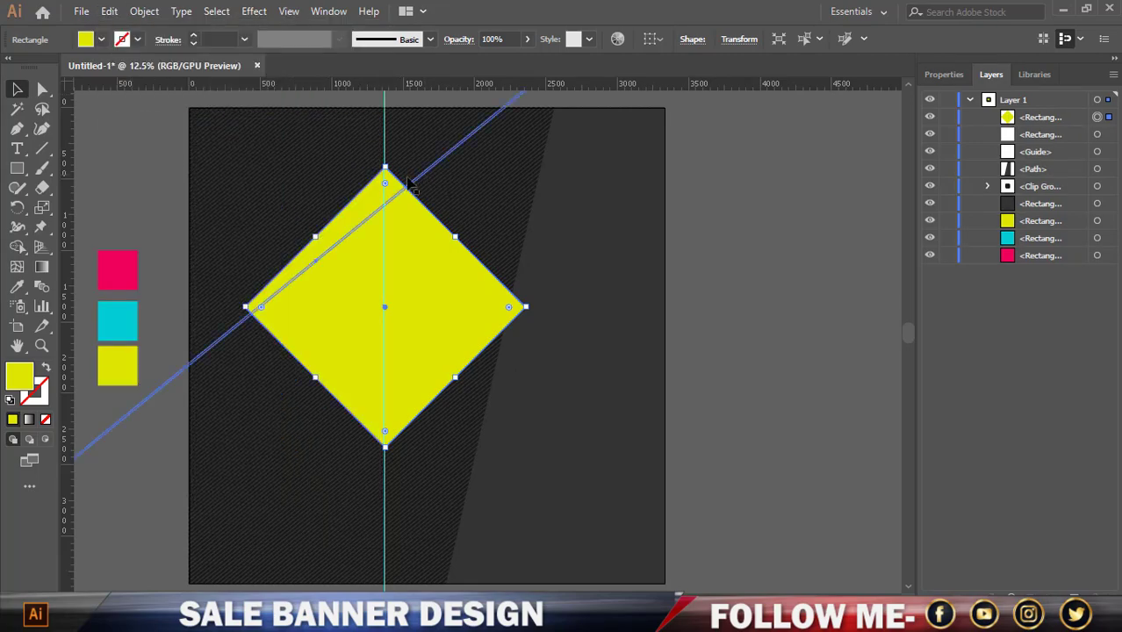
left_click_drag(383, 175, 387, 174)
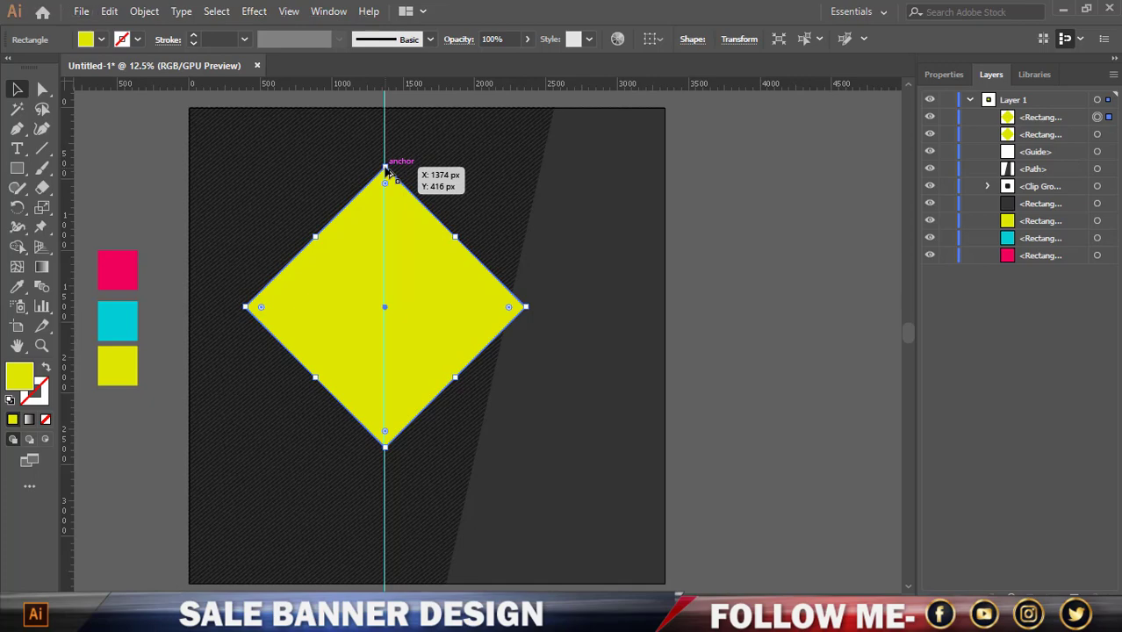
left_click_drag(387, 173, 384, 187)
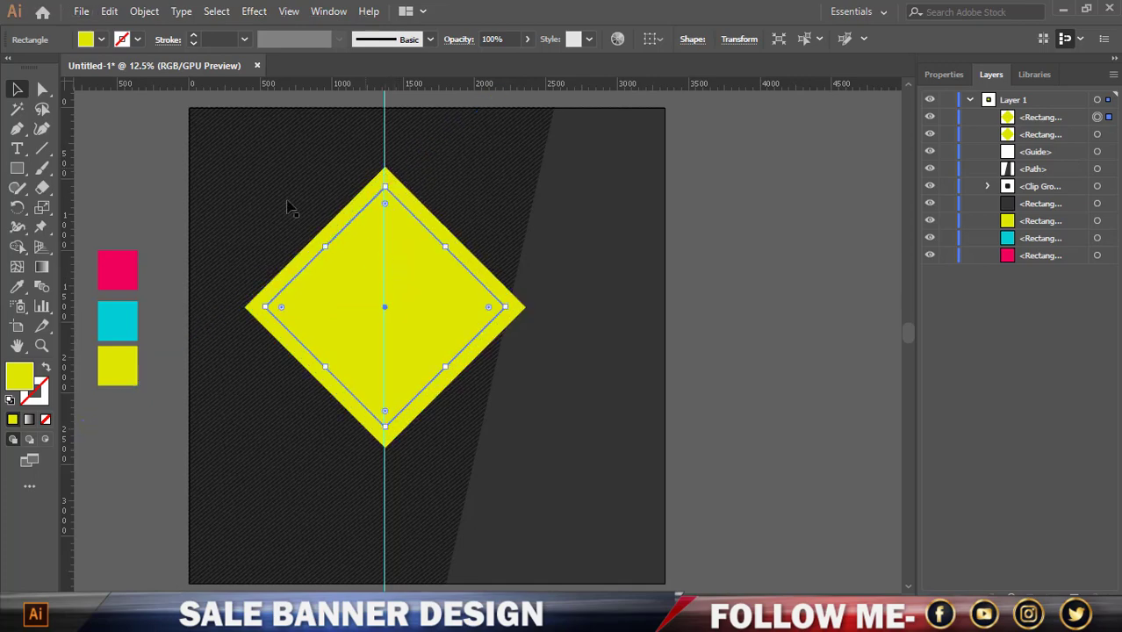
Fill the smaller copy with the pink swatch and select the outer yellow diamond
left_click(102, 39)
key("i")
left_click(131, 269)
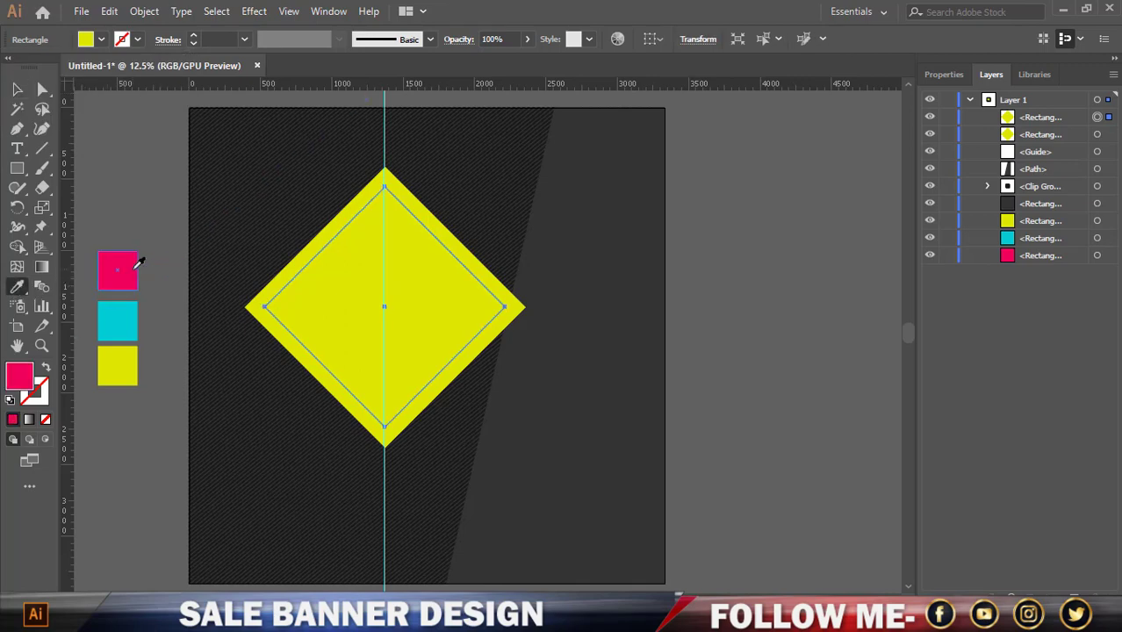
left_click(17, 89)
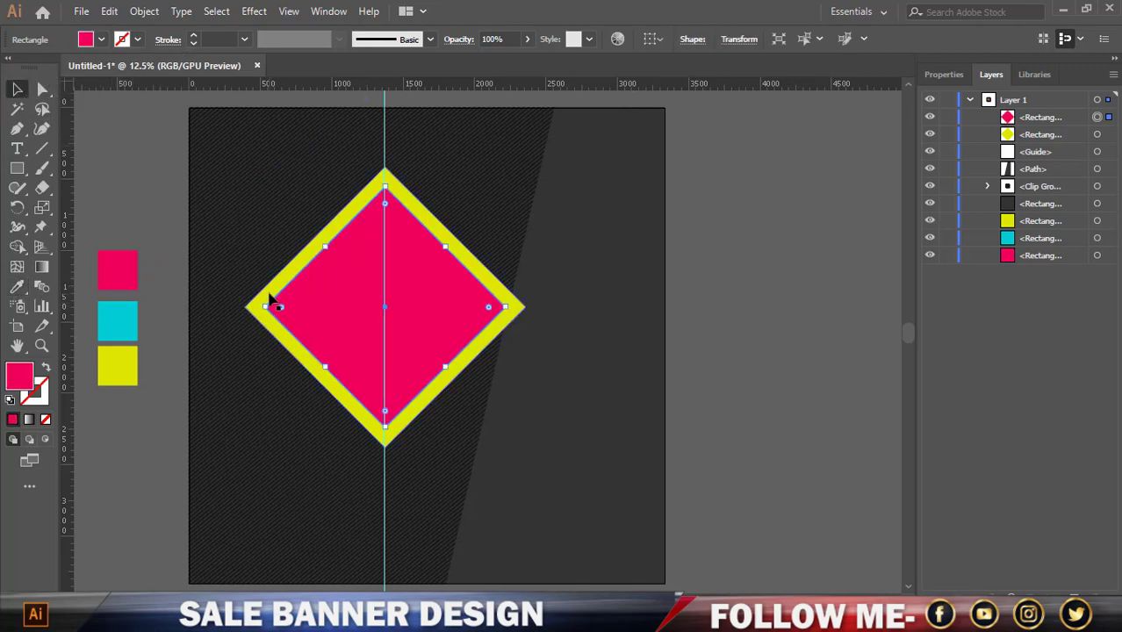
left_click(254, 306)
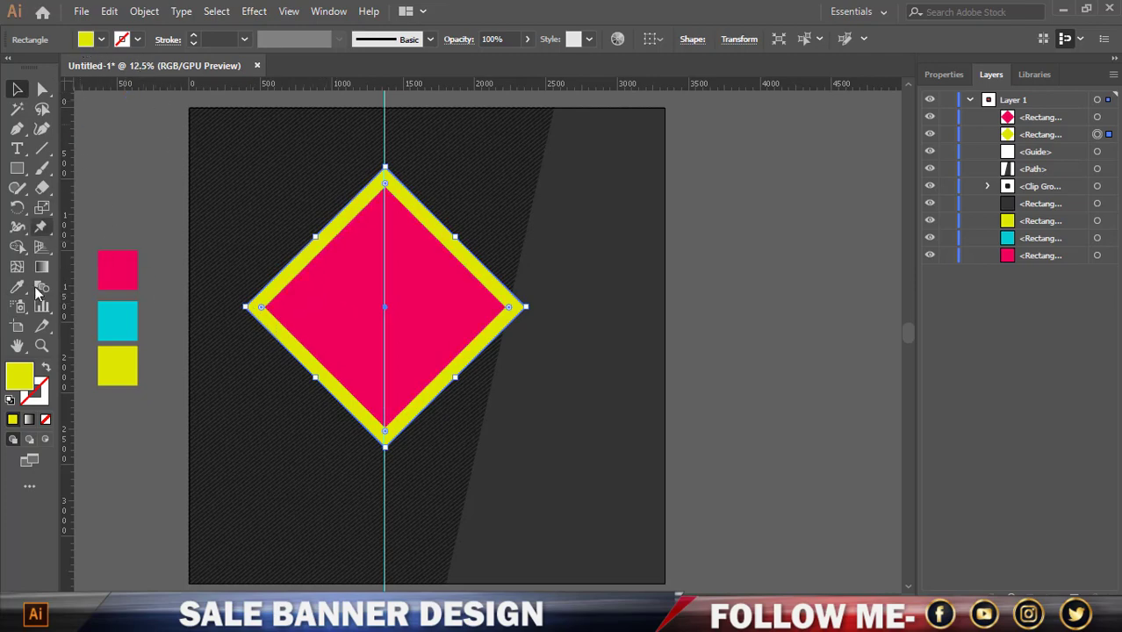
Swap the outer diamond's yellow fill to stroke and raise the stroke weight to 14 pt
left_click(46, 367)
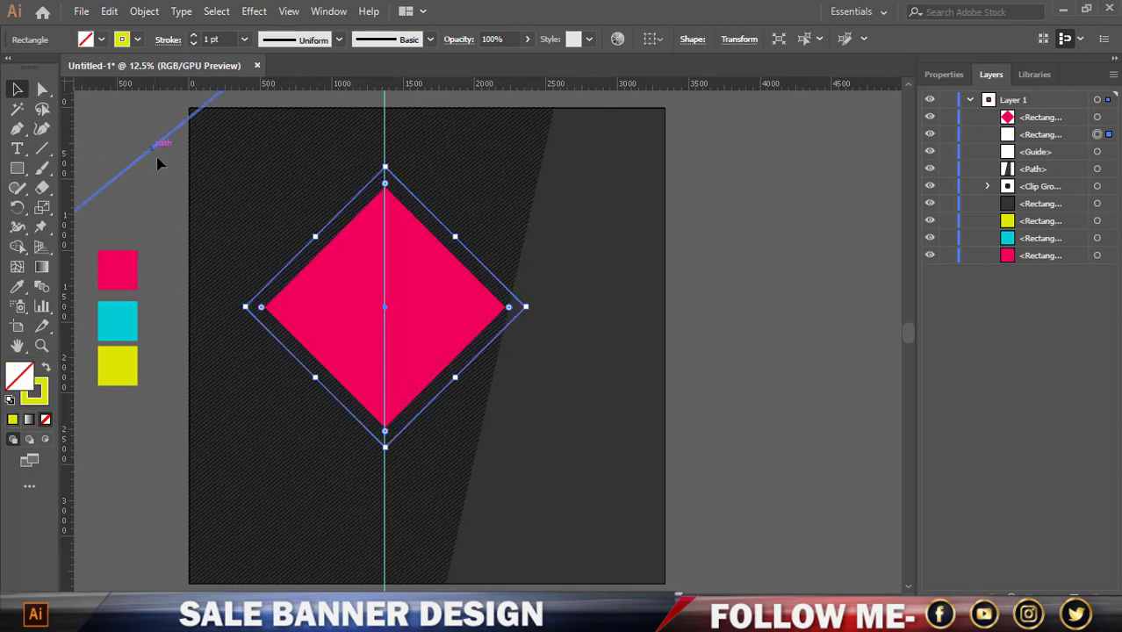
left_click(194, 36)
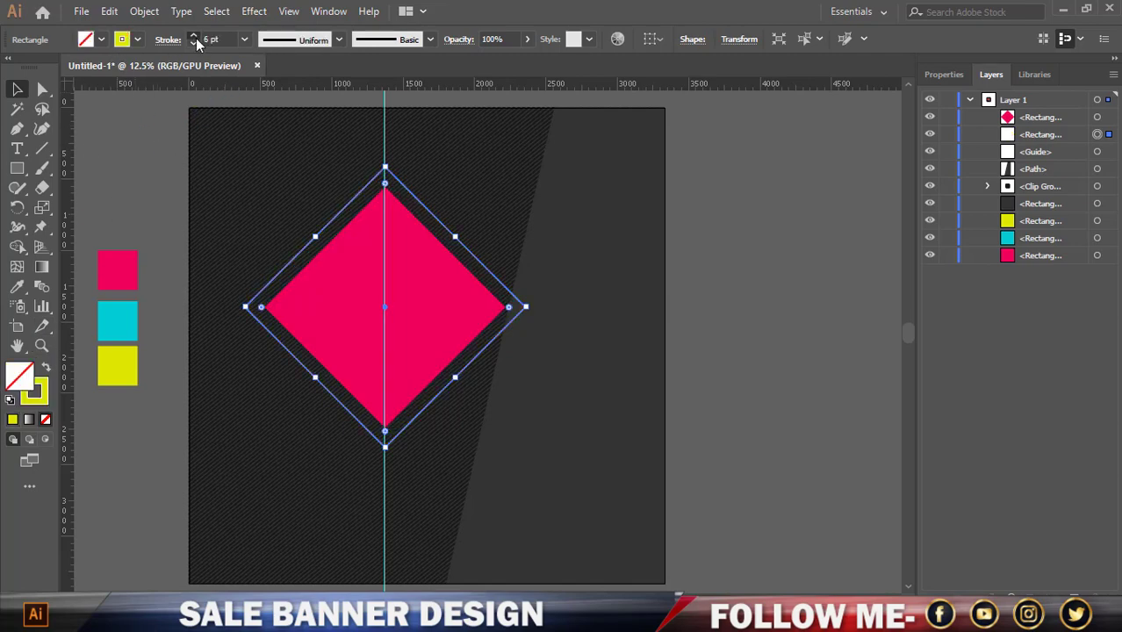
left_click(194, 36)
left_click(195, 36)
left_click(144, 164)
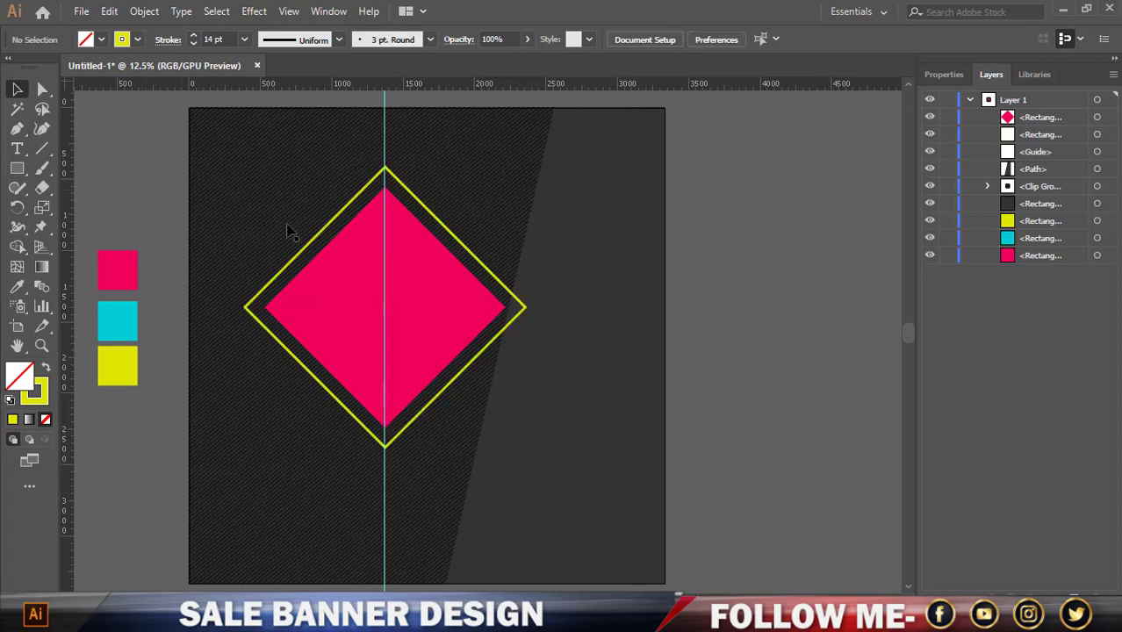
left_click(470, 272)
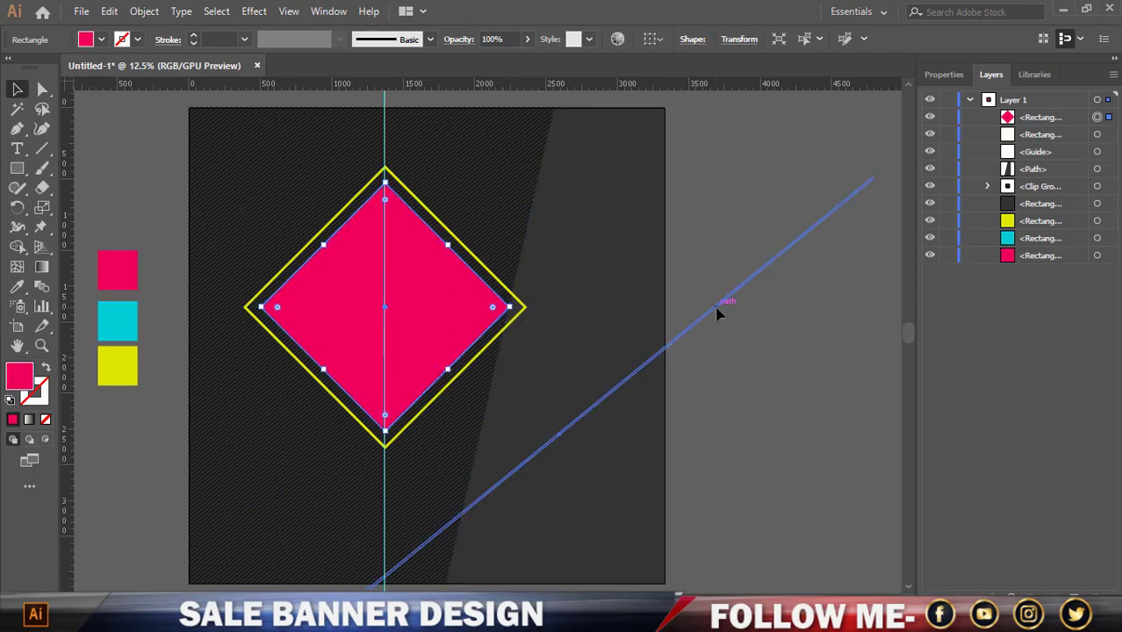
left_click(720, 310)
Shrink the yellow outline to match the pink diamond and move it down
left_click(511, 330)
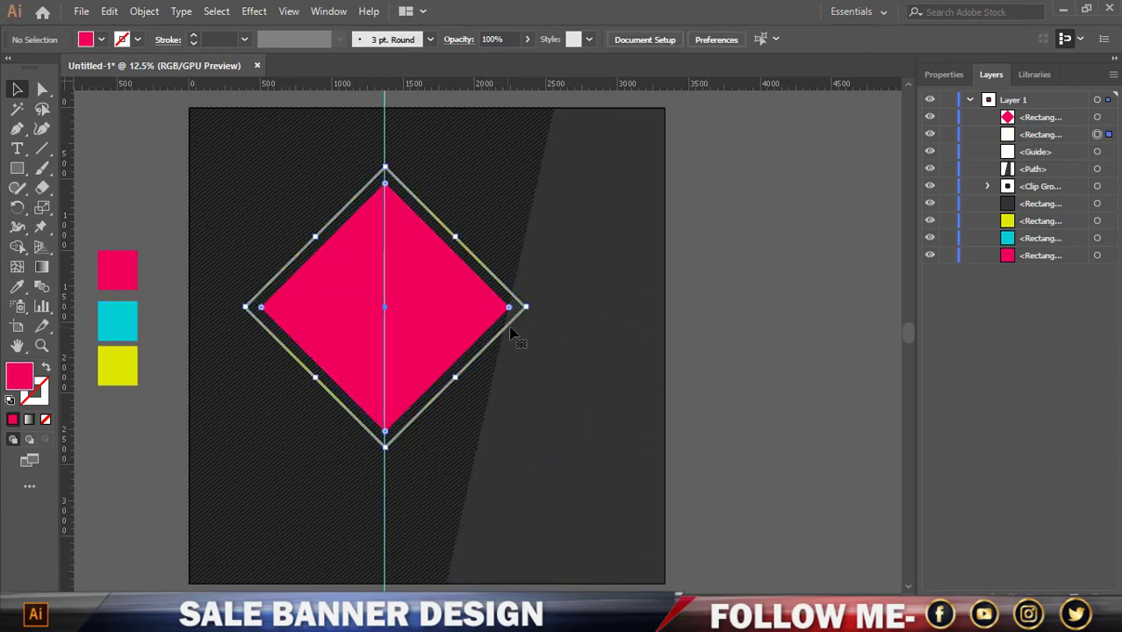
left_click_drag(529, 307, 505, 308)
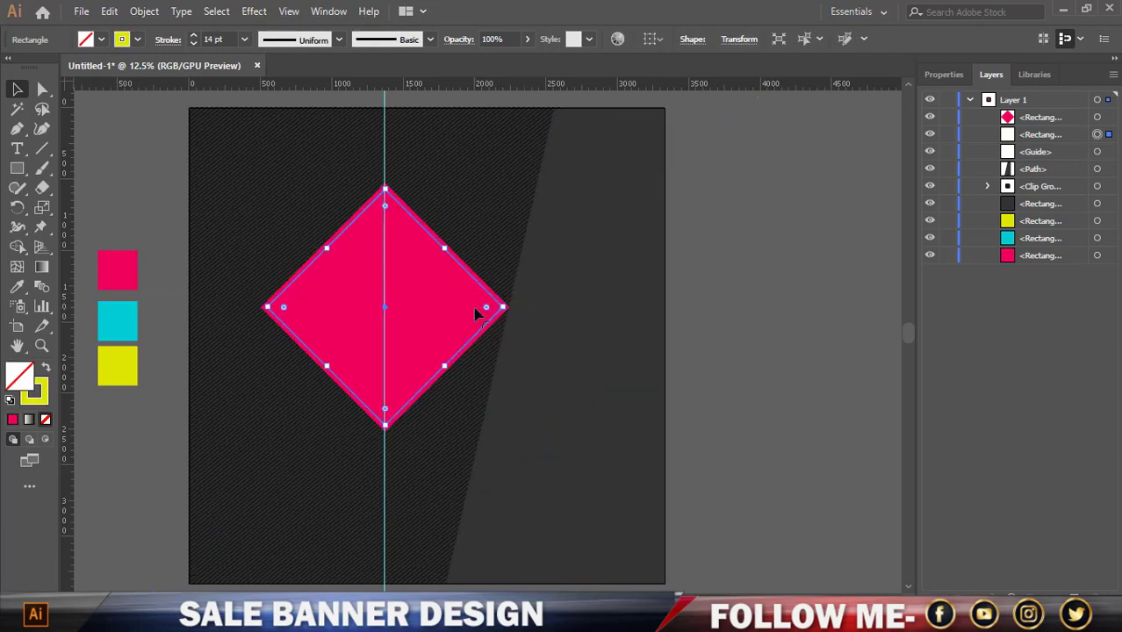
key("Down")
key("Down")
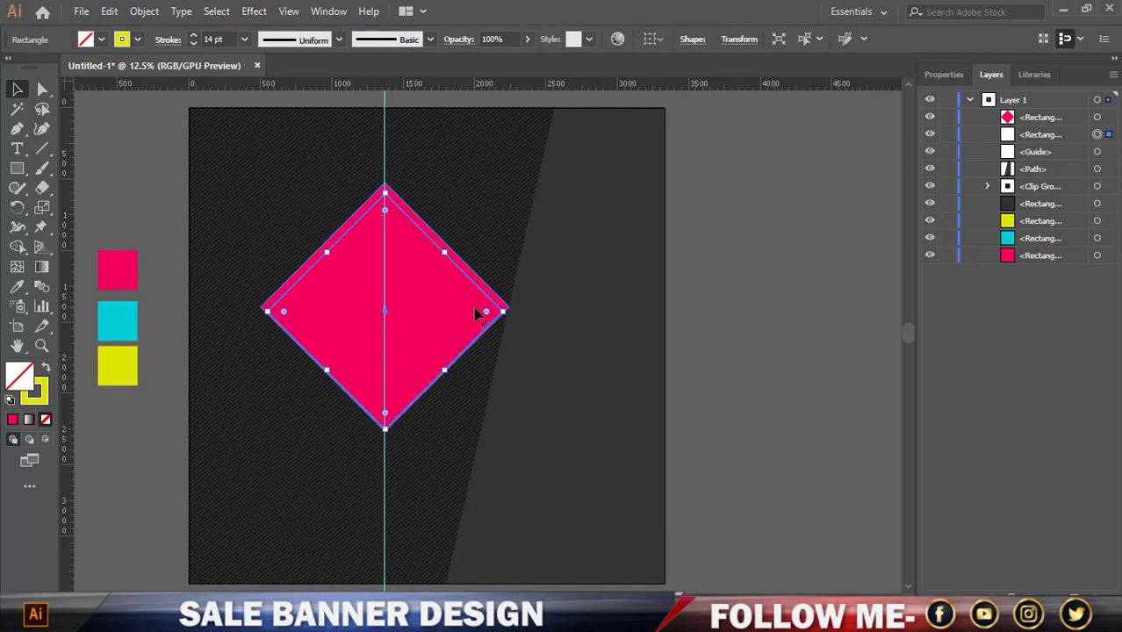
key("Down")
key("Down")
key("Down")
key("Down")
key("Down")
key("Down")
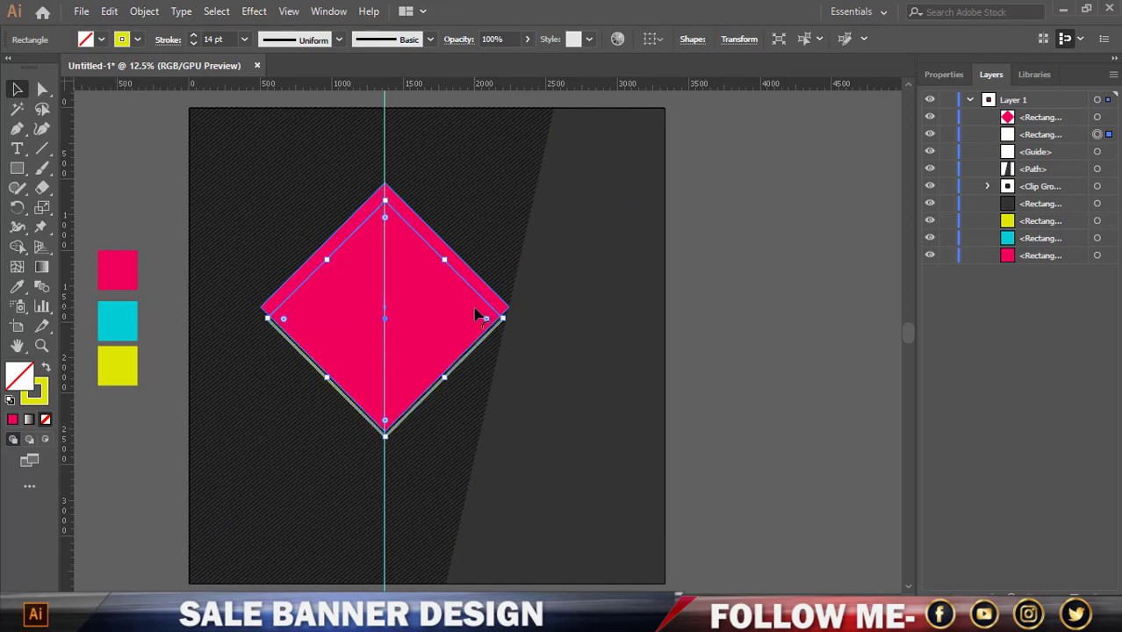
key("Down")
scroll(332, 452, "up", 2)
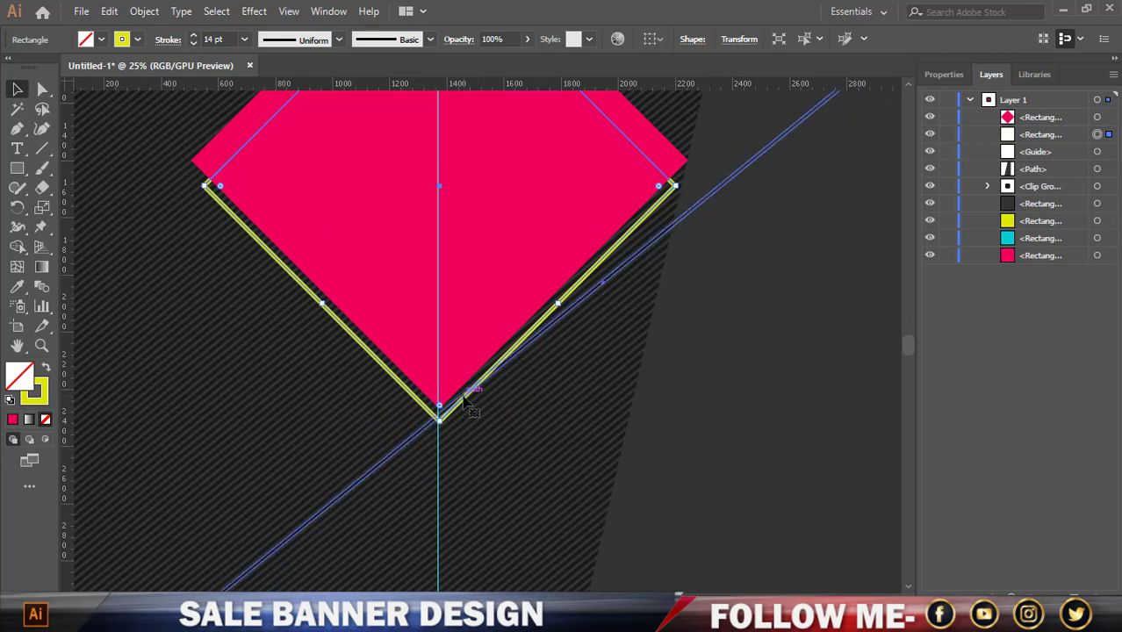
left_click_drag(471, 392, 467, 431)
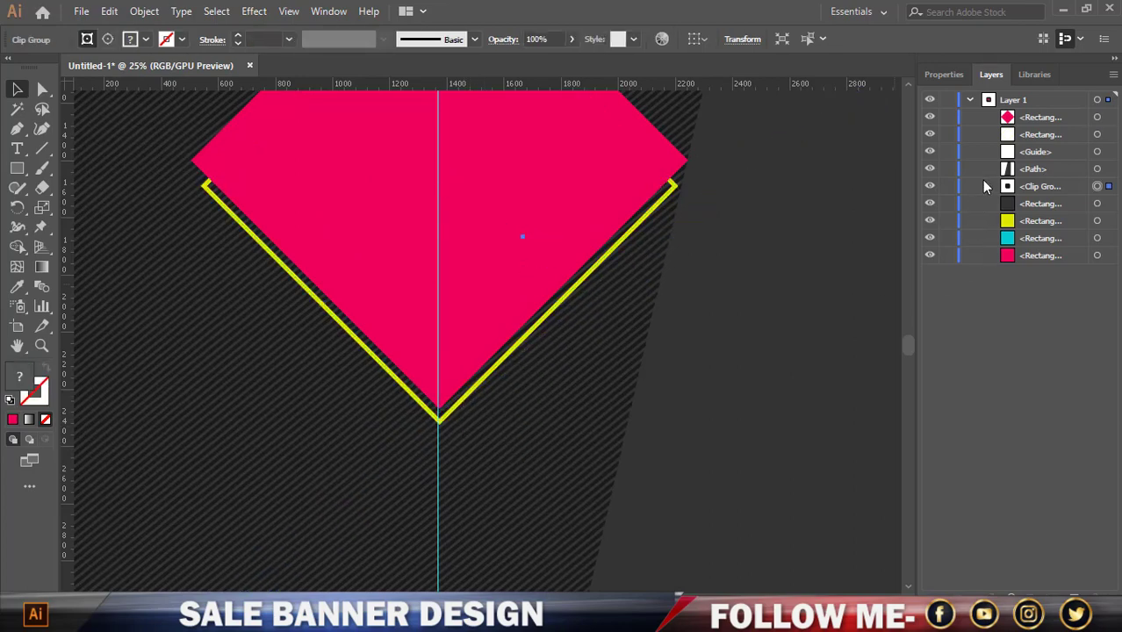
Lock the striped background group, then drop the yellow outline lower and nudge it back up
left_click(948, 186)
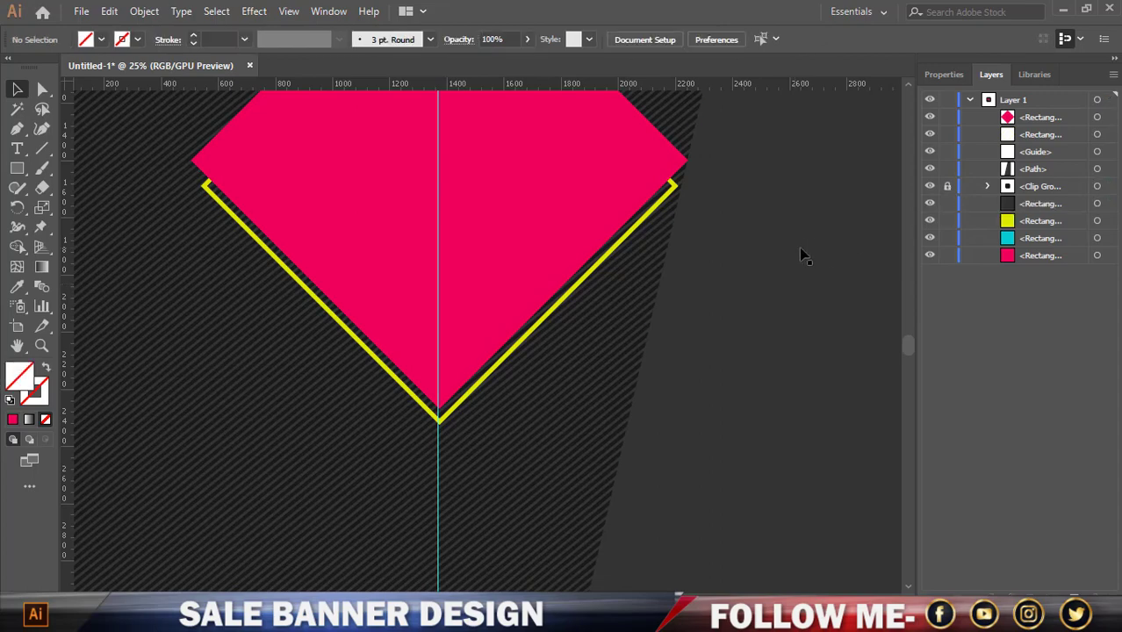
left_click(427, 407)
left_click_drag(427, 410, 429, 450)
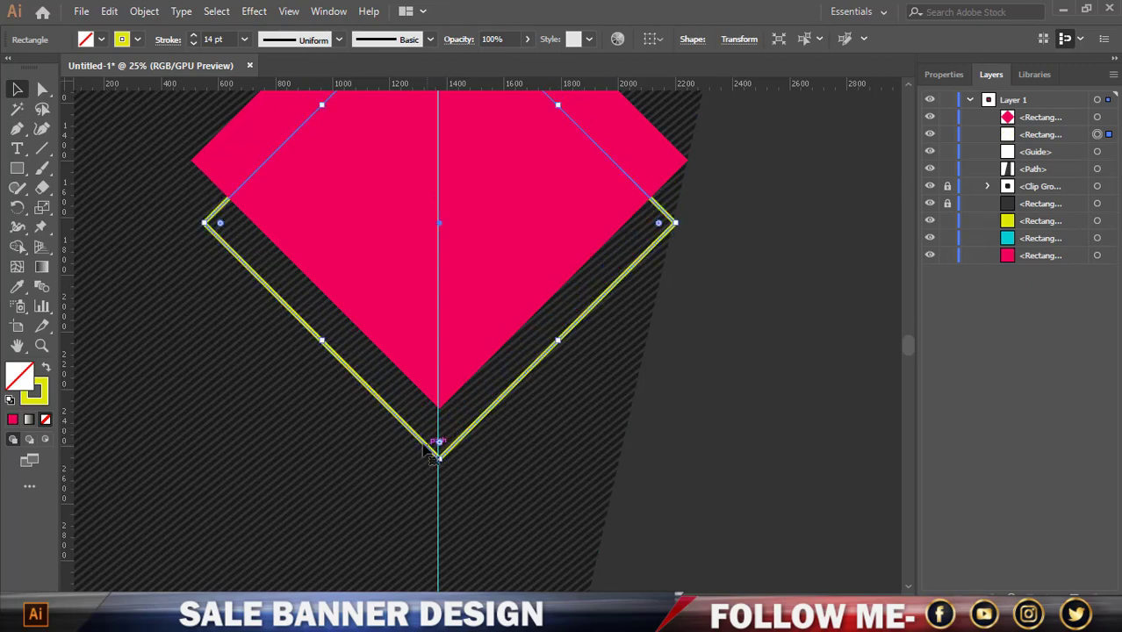
scroll(413, 446, "down", 1)
key("shift+Up")
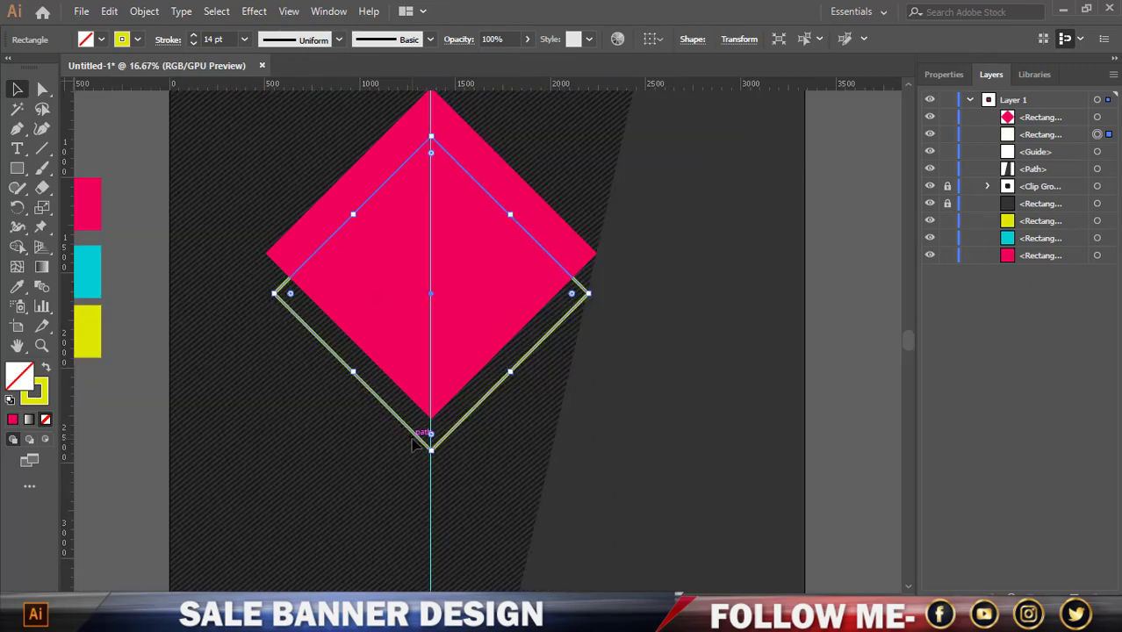
key("shift+Up")
key("shift+Up")
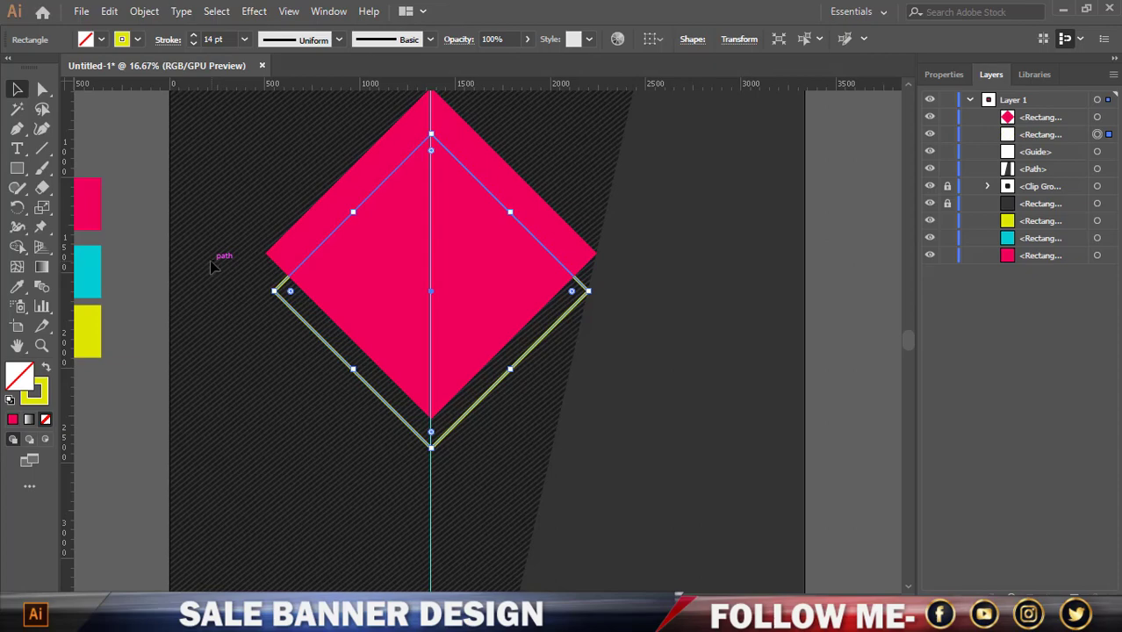
Enlarge the pink diamond slightly and move it up a little
left_click(345, 206)
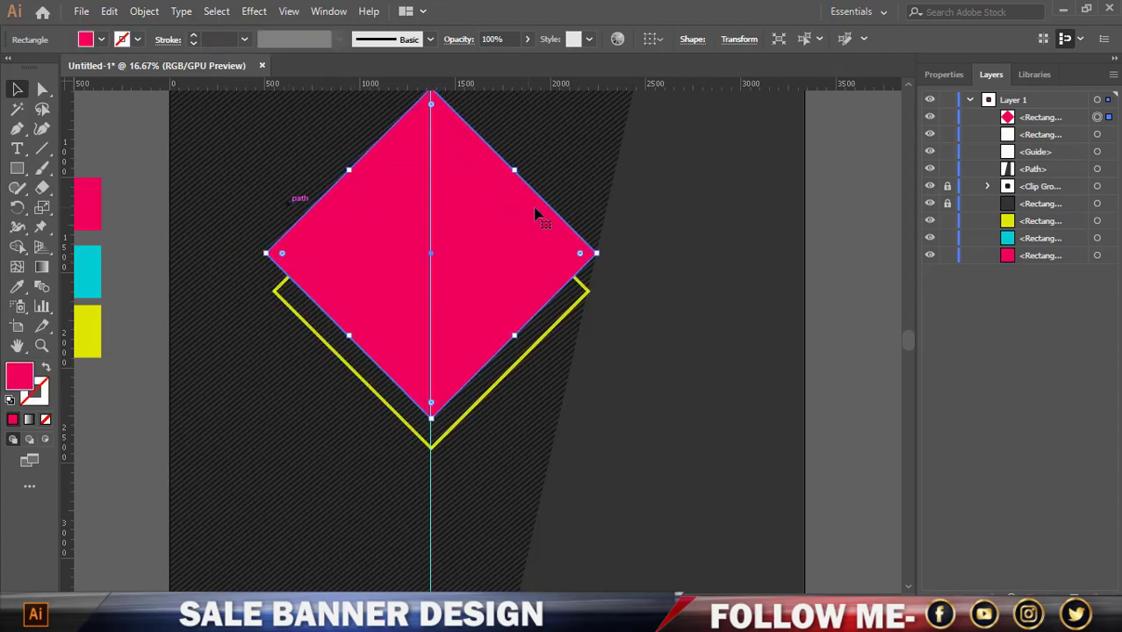
left_click_drag(515, 170, 520, 161)
left_click_drag(469, 269, 469, 253)
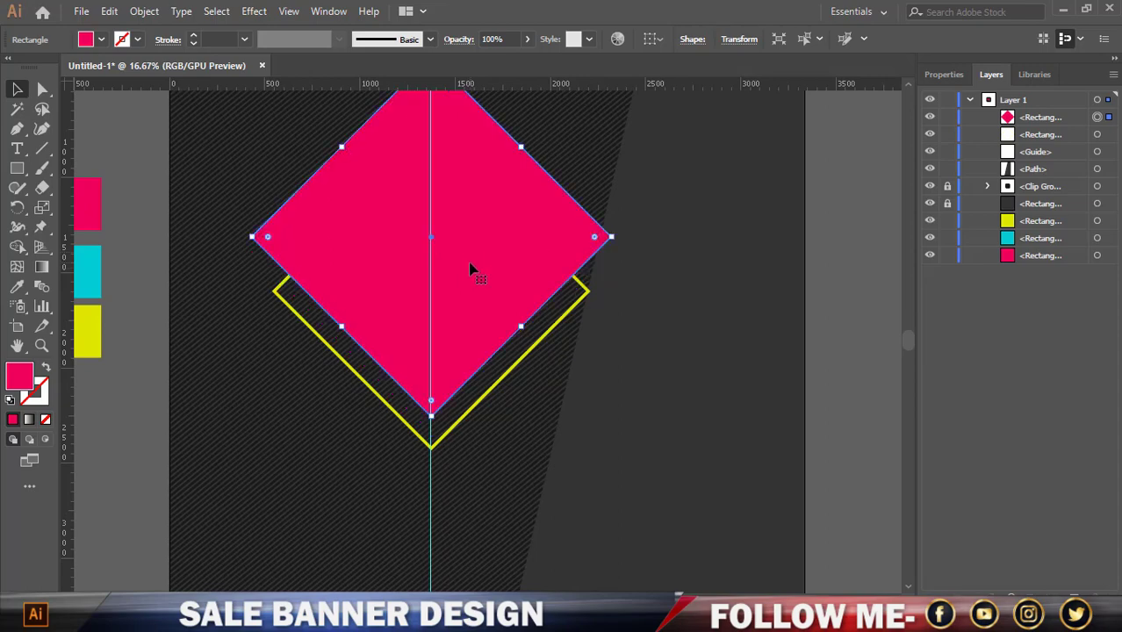
left_click(822, 290)
key("ctrl+minus")
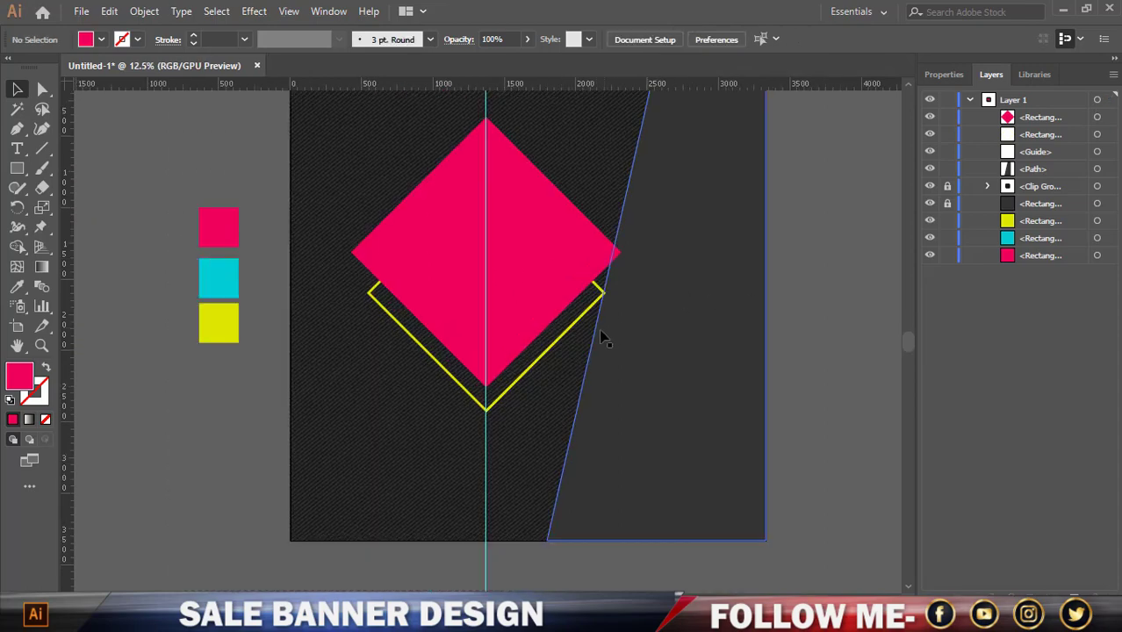
scroll(562, 354, "up", 2)
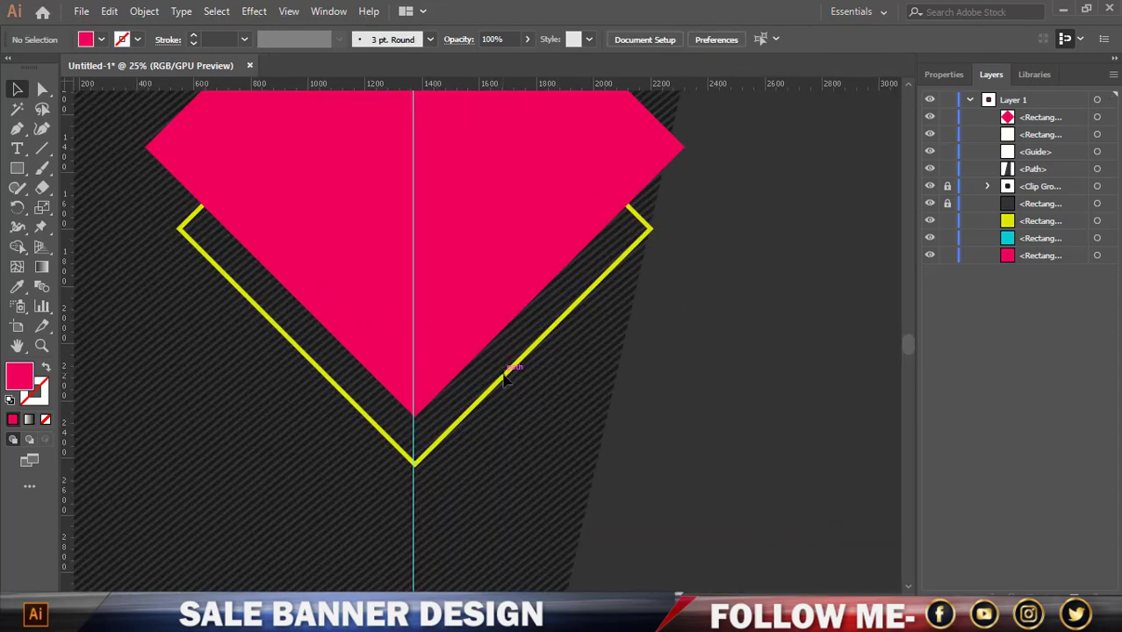
Raise the yellow outline frame about 17 px
double_click(505, 378)
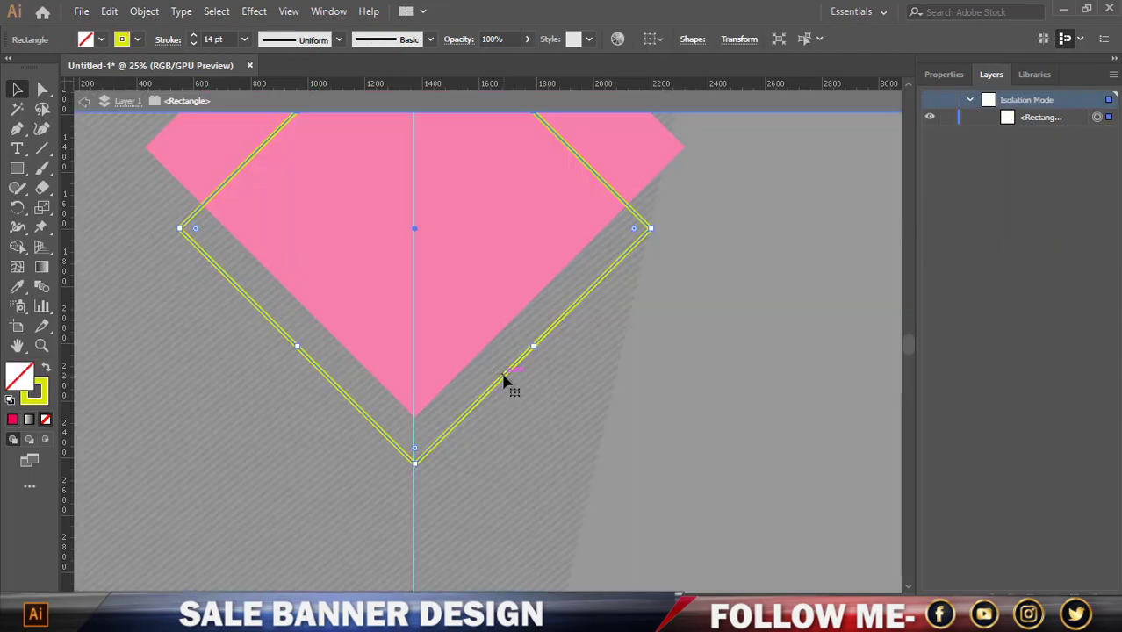
left_click(84, 101)
left_click_drag(524, 360, 525, 345)
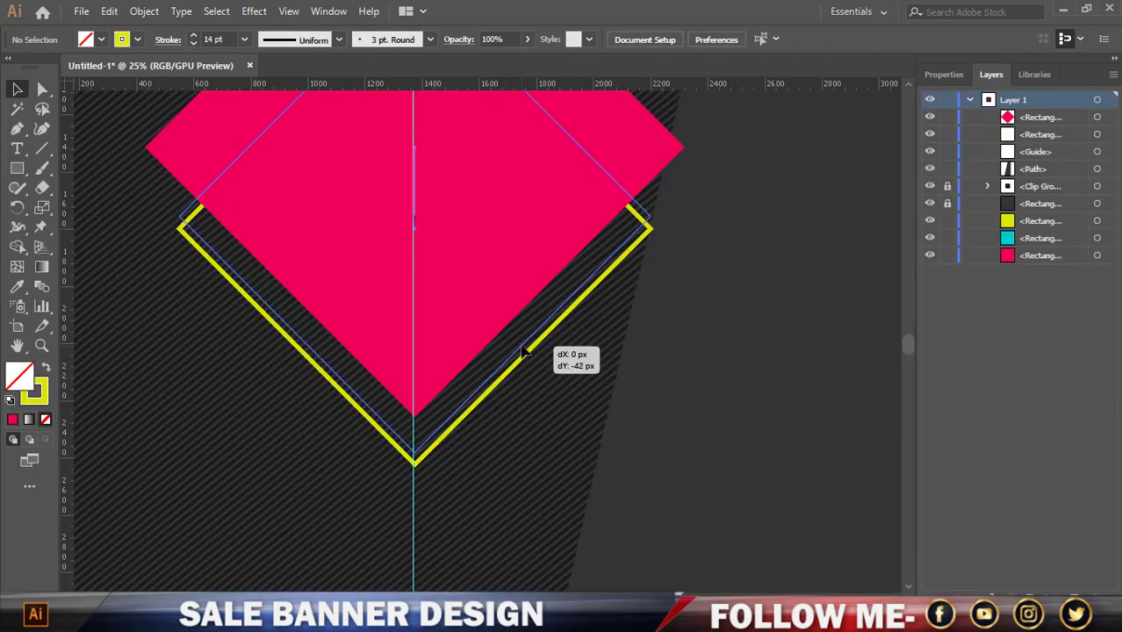
scroll(494, 367, "down", 1)
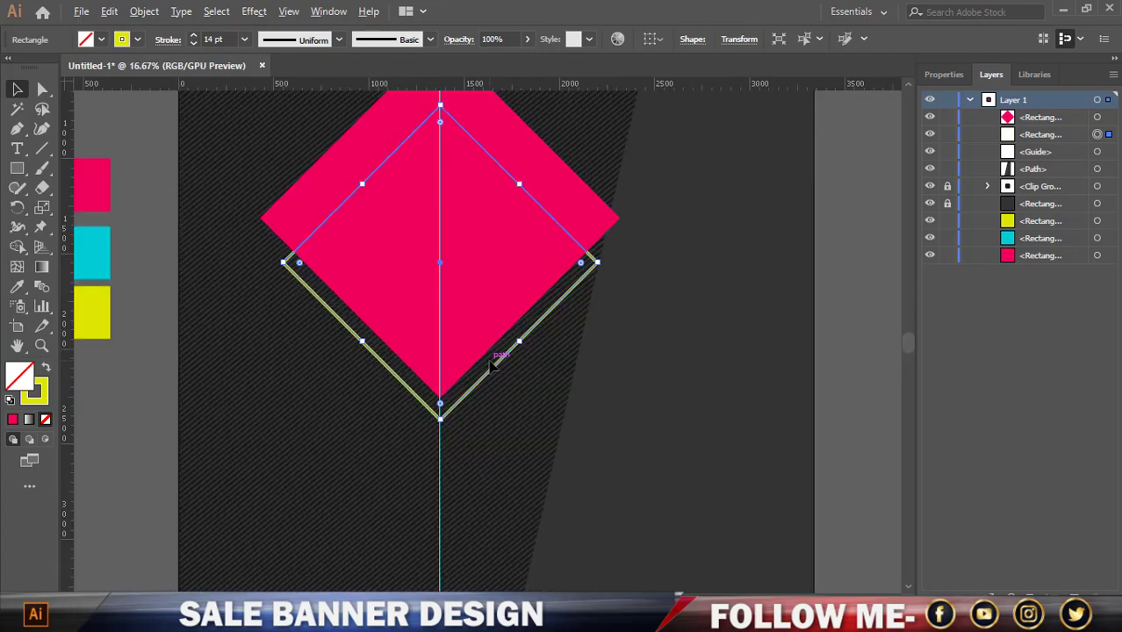
scroll(499, 355, "down", 1)
left_click(545, 345)
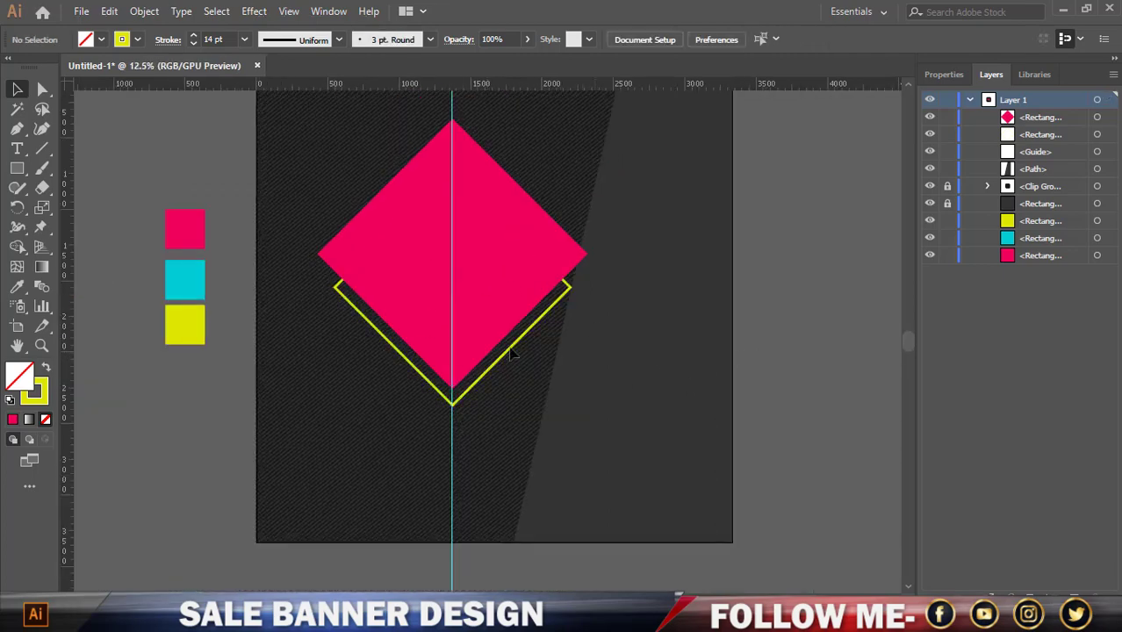
scroll(497, 351, "up", 1)
scroll(493, 355, "up", 3)
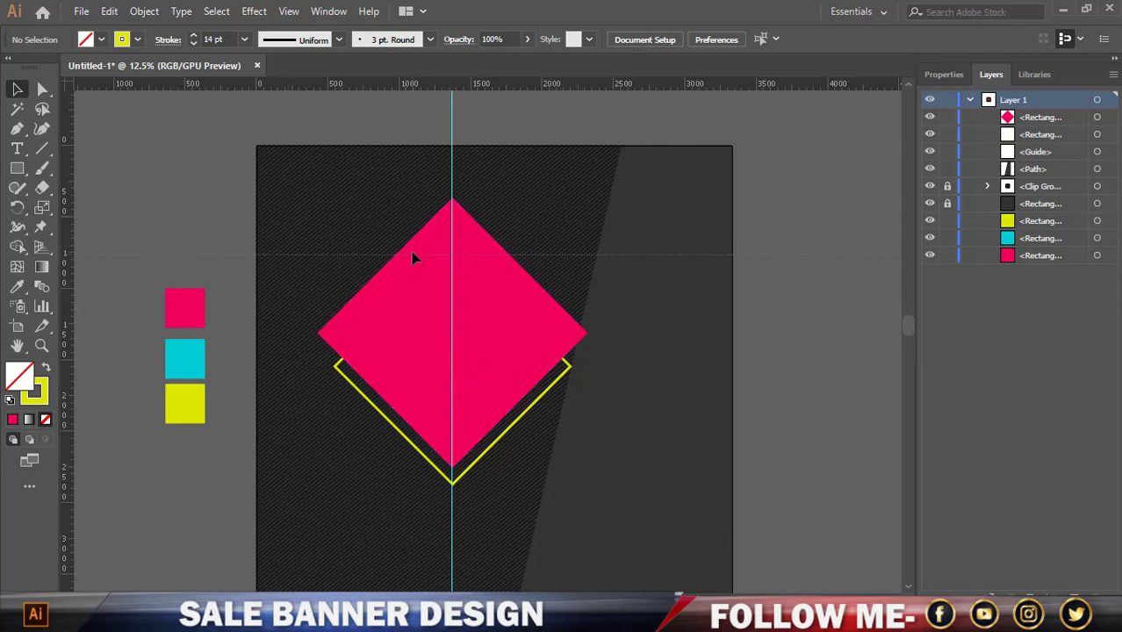
Add two horizontal and two vertical guides across the pink diamond's upper, lower, left and right parts
left_click_drag(415, 257, 414, 253)
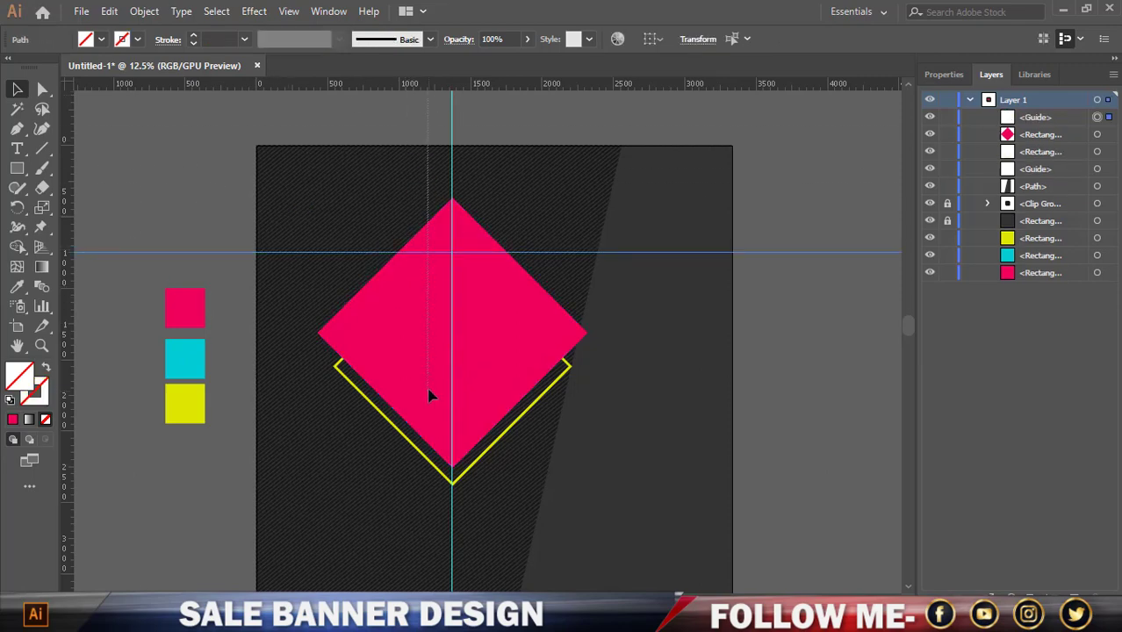
left_click(429, 396)
left_click(404, 94)
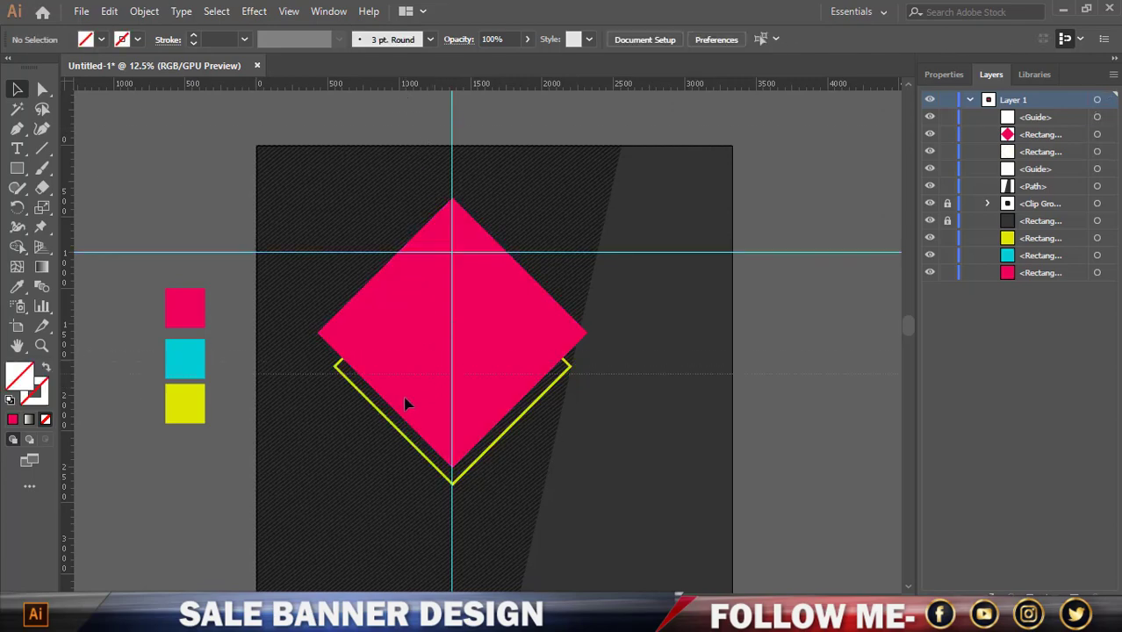
left_click_drag(405, 402, 416, 413)
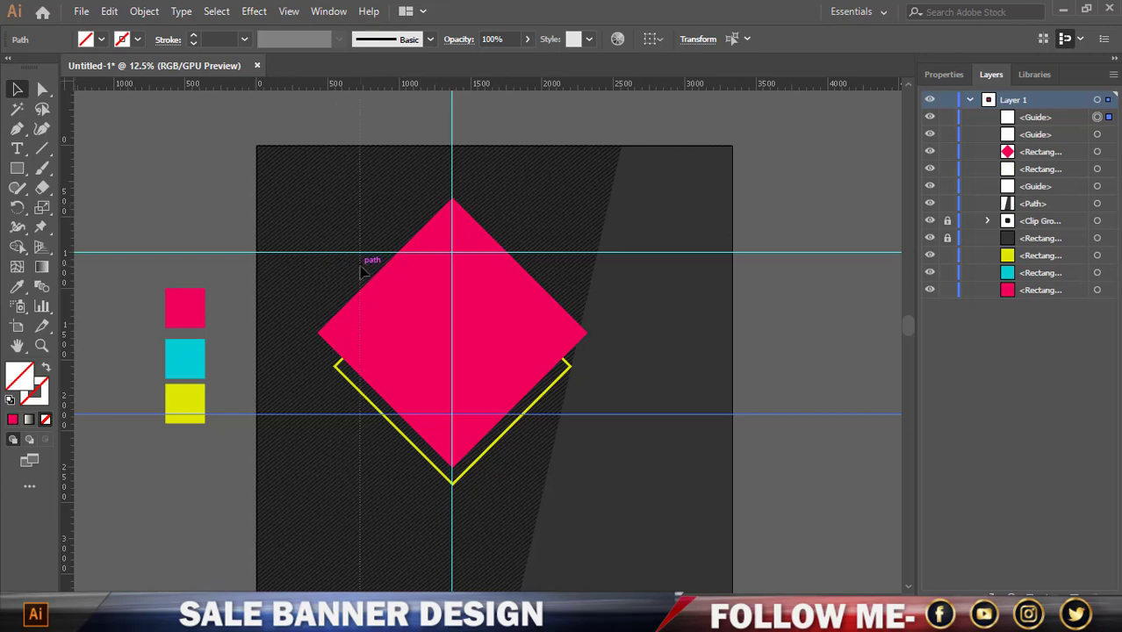
left_click_drag(363, 271, 361, 271)
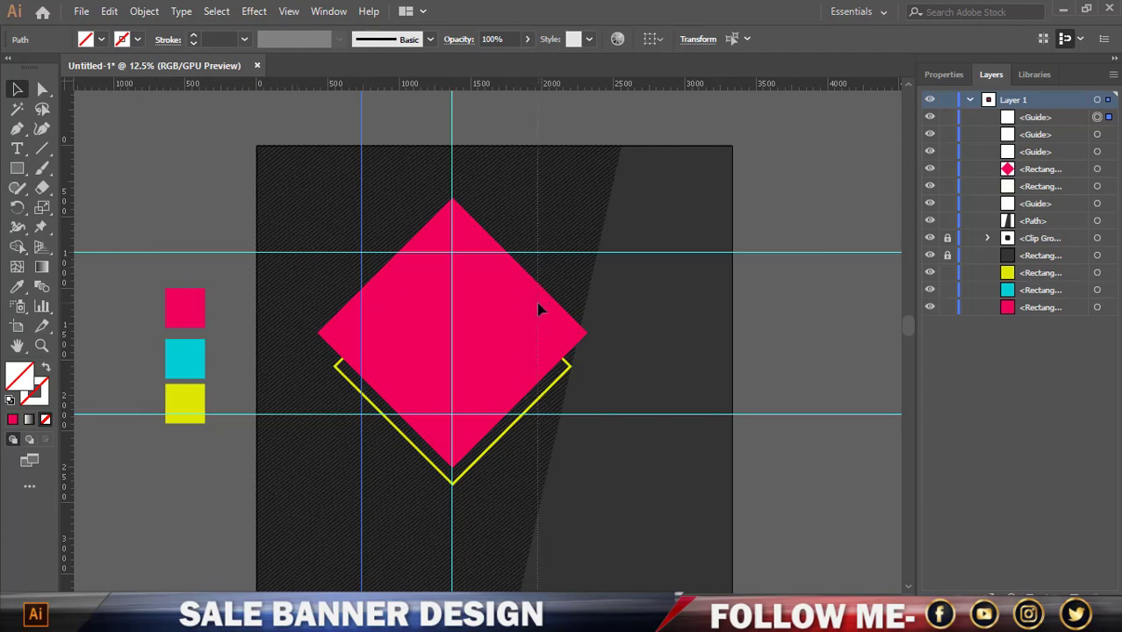
left_click_drag(537, 302, 532, 306)
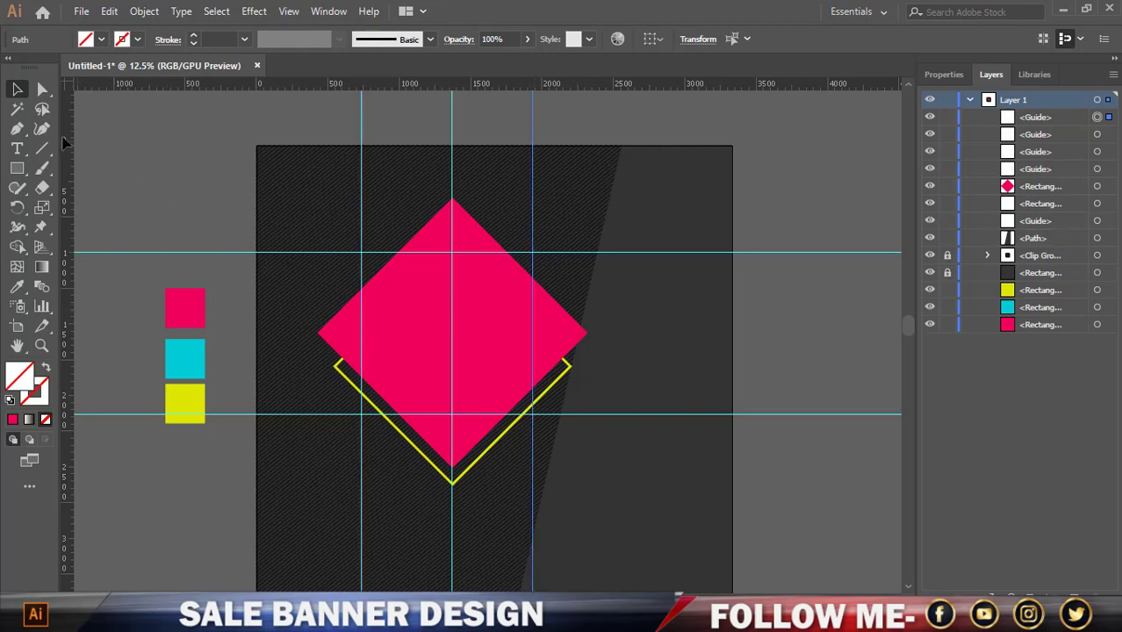
left_click(18, 129)
scroll(430, 268, "up", 2)
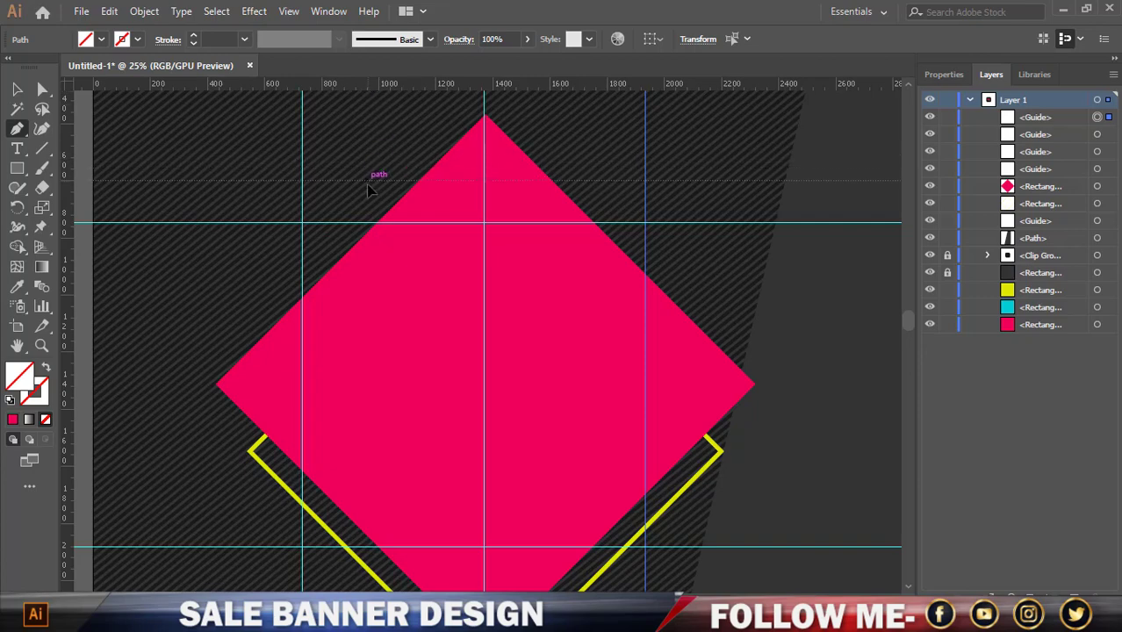
Add a horizontal guide near the diamond's top and trial a fold line across guide intersections
left_click_drag(369, 84, 334, 194)
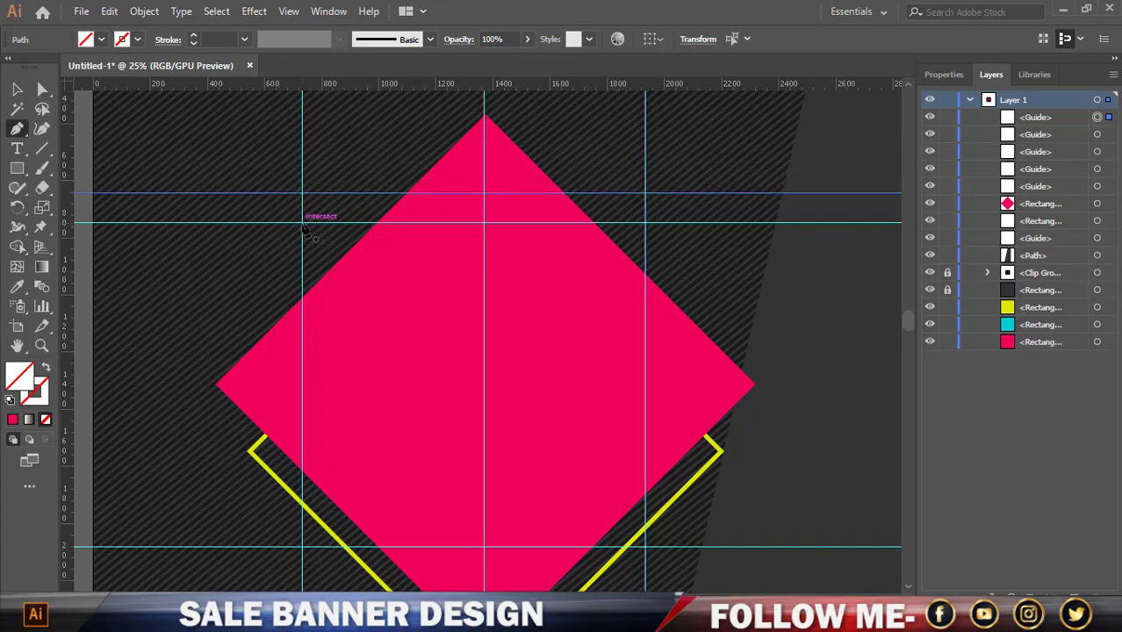
left_click(302, 223)
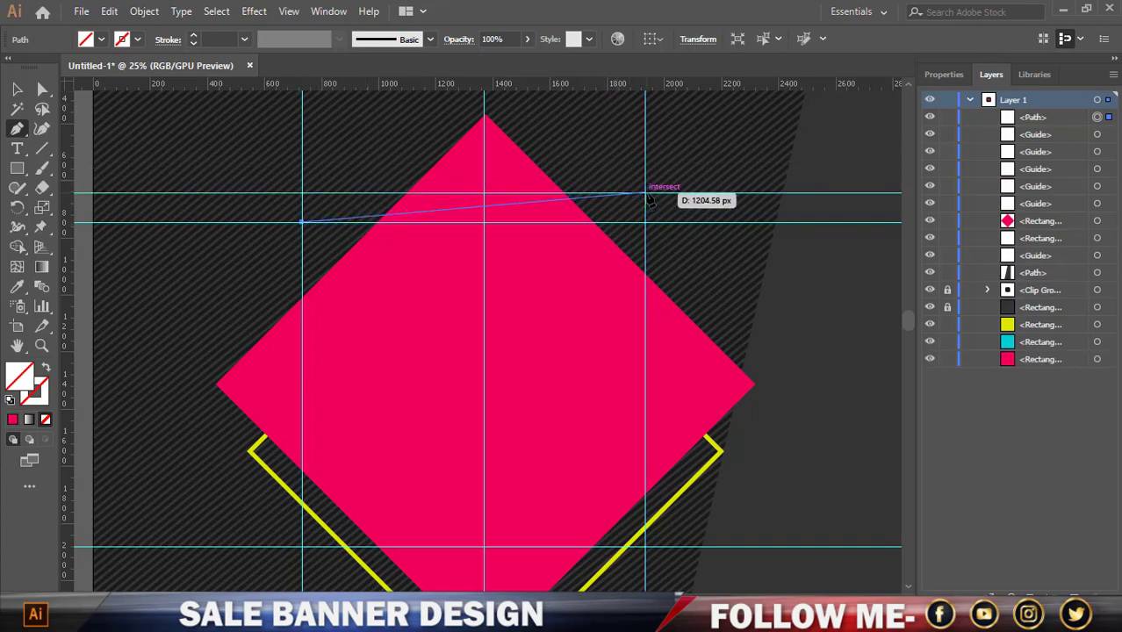
left_click(646, 192)
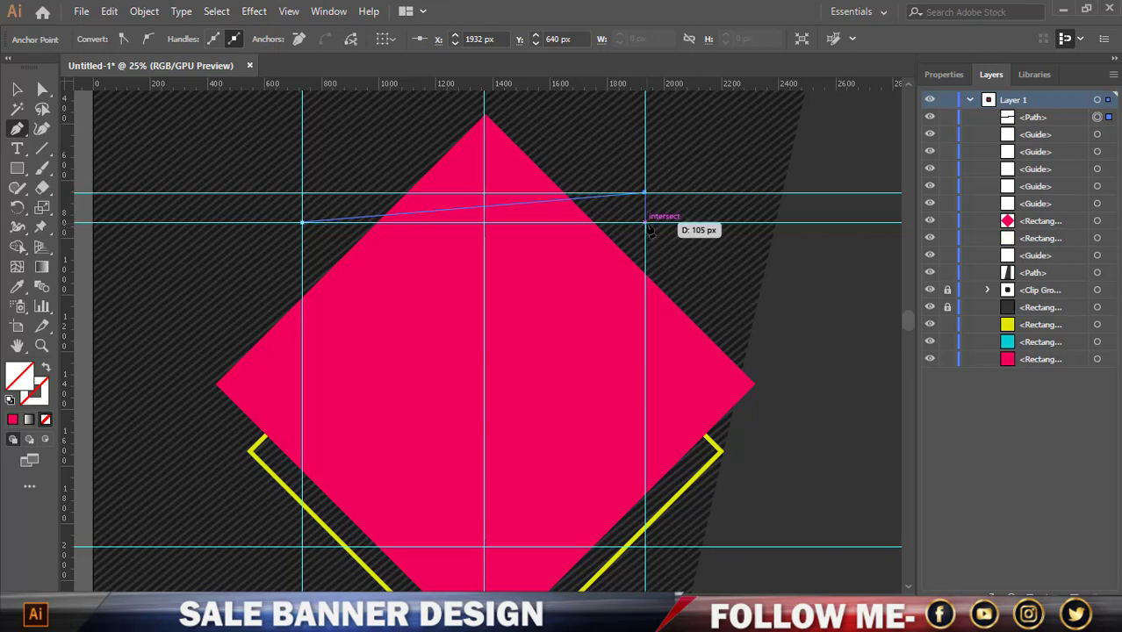
left_click(645, 223)
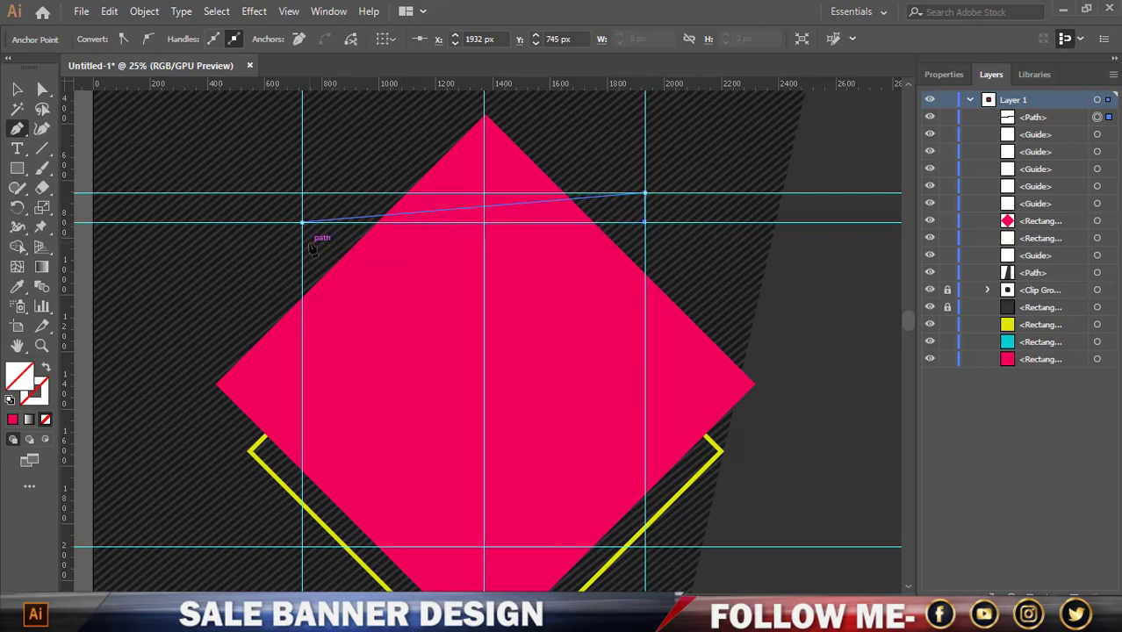
Undo the trial fold line's points and abandon the path
key("z")
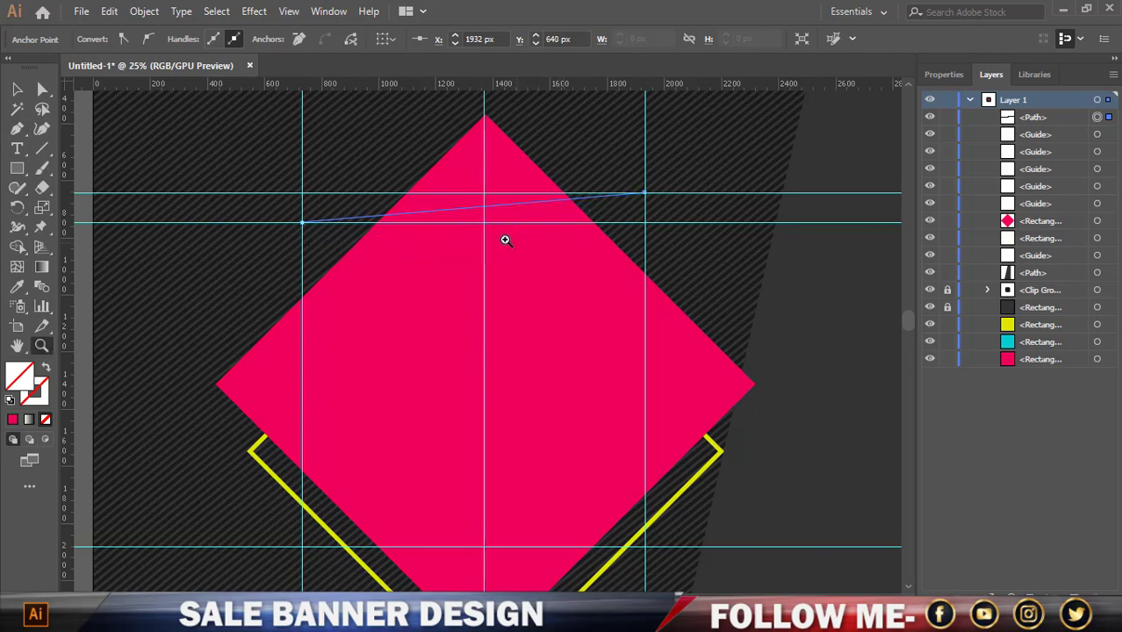
left_click(17, 89)
key("ctrl+z")
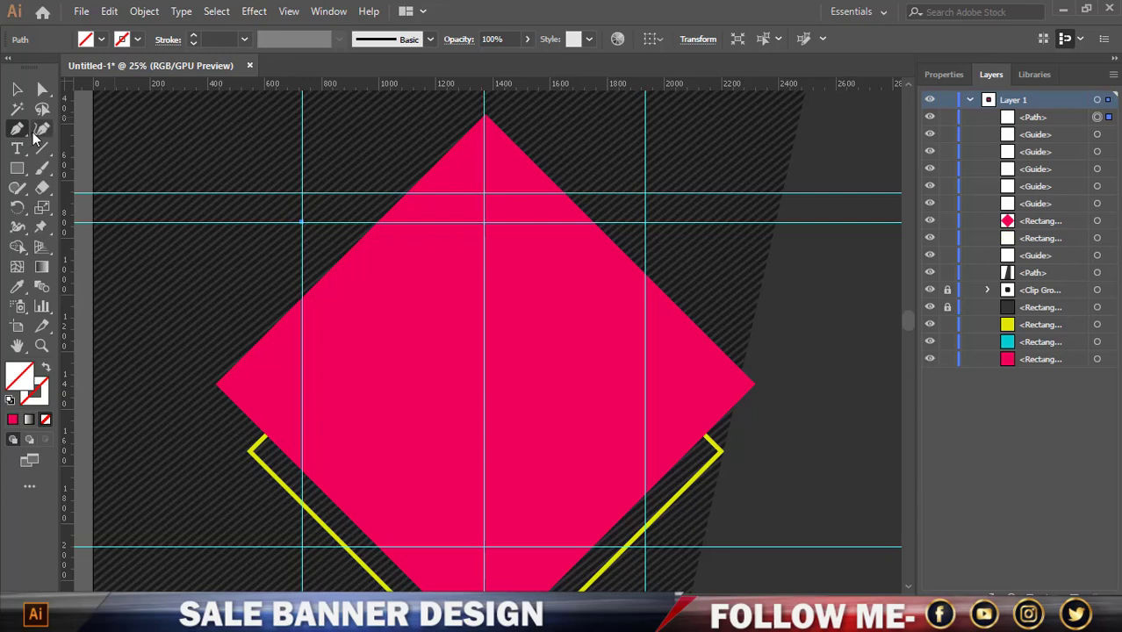
key("z")
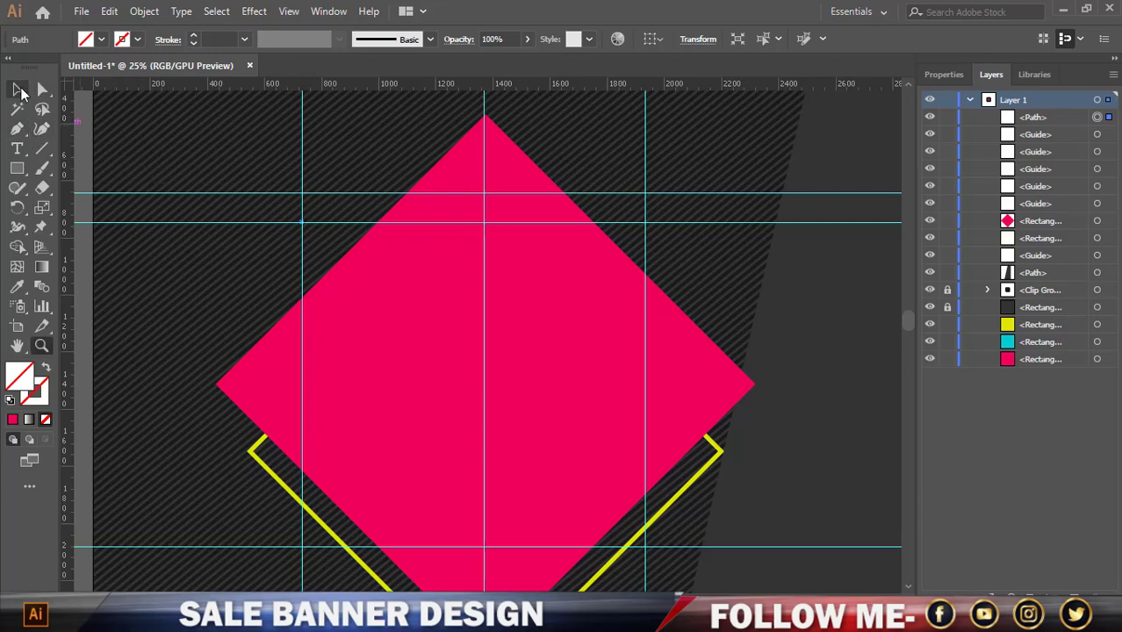
left_click(17, 89)
Delete the unfinished fold line and raise the upper horizontal guide slightly
key("Delete")
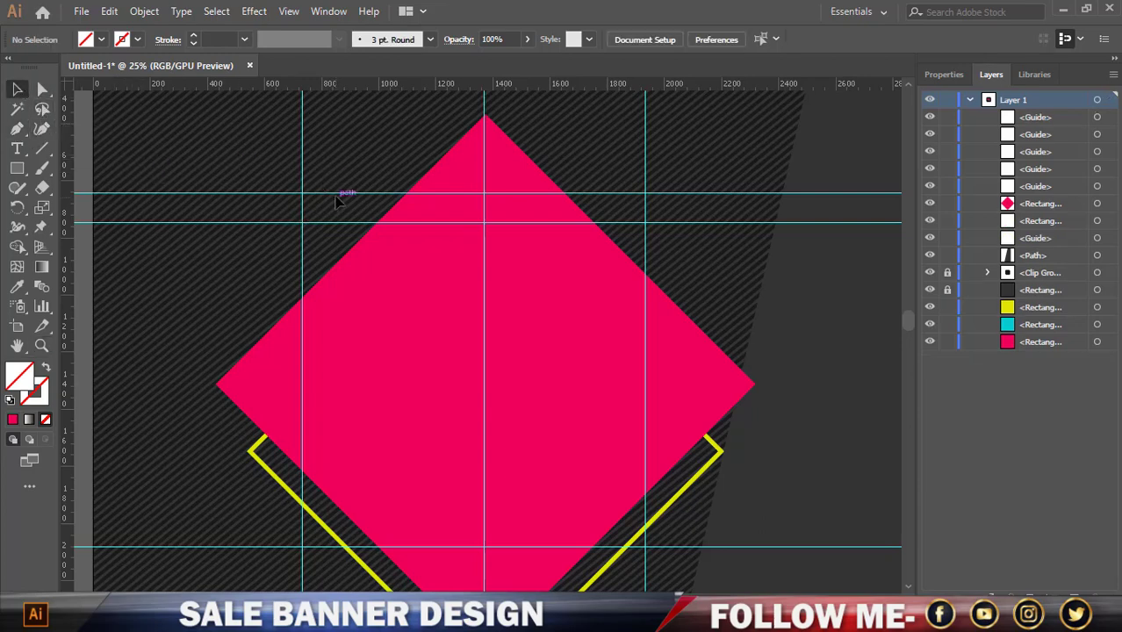
left_click_drag(337, 197, 337, 187)
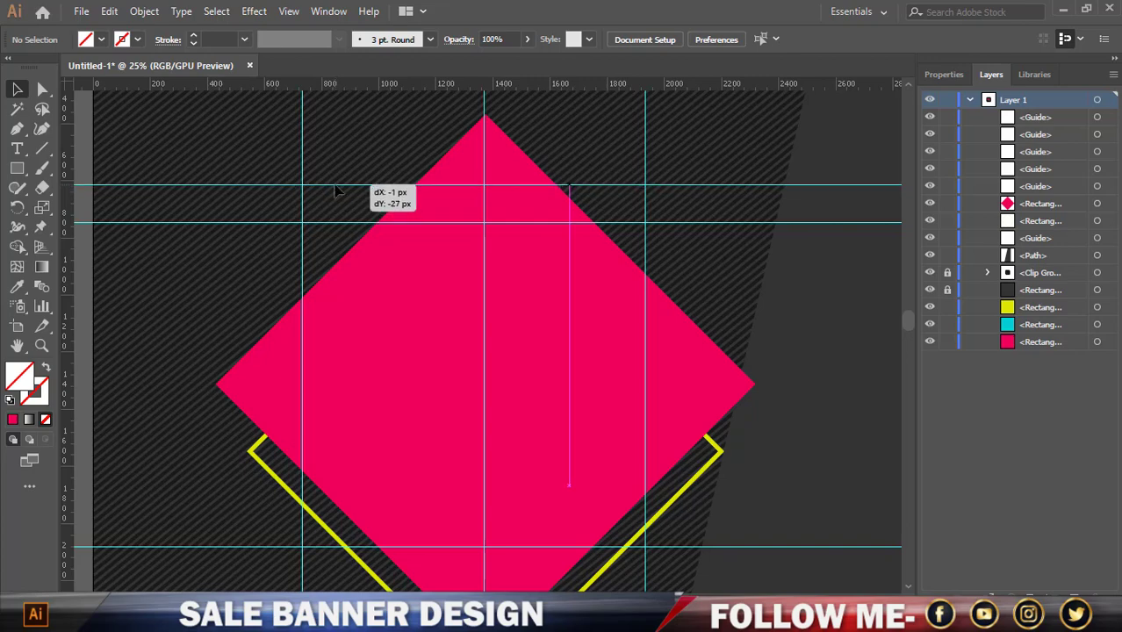
left_click(17, 129)
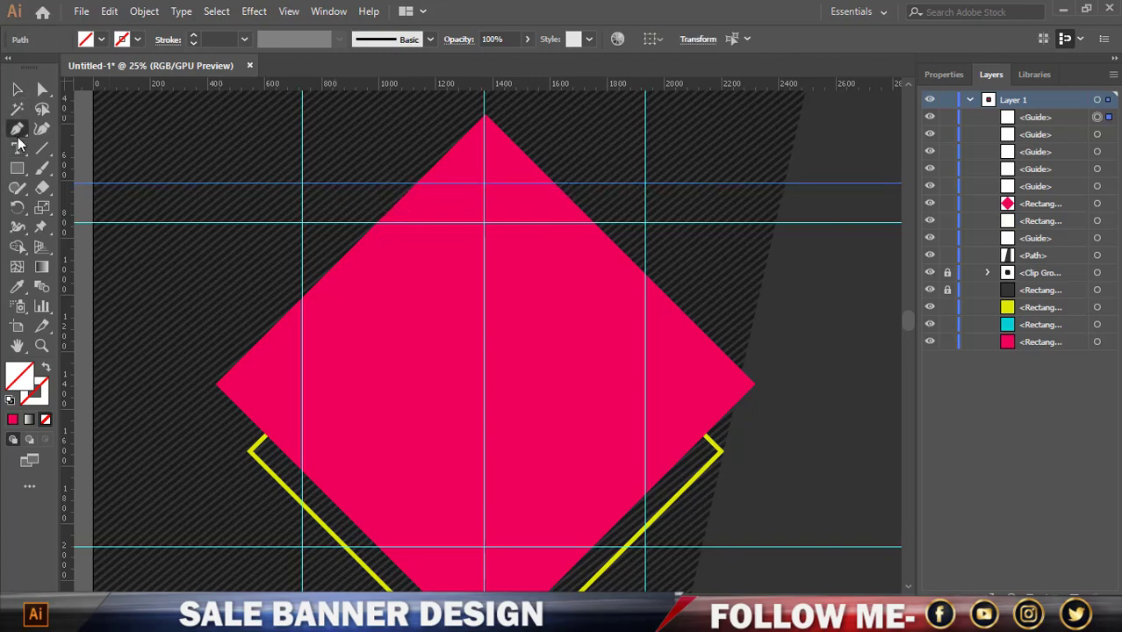
Draw a four-point slanted band between the guide intersections and give it the diamond's pink
left_click(303, 222)
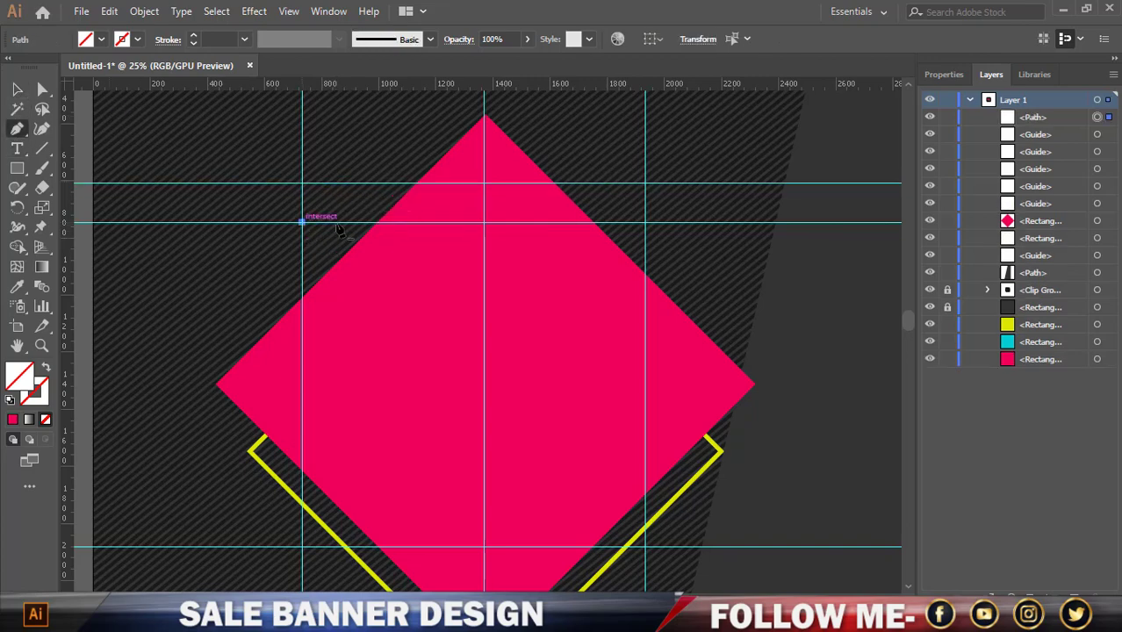
left_click(645, 183)
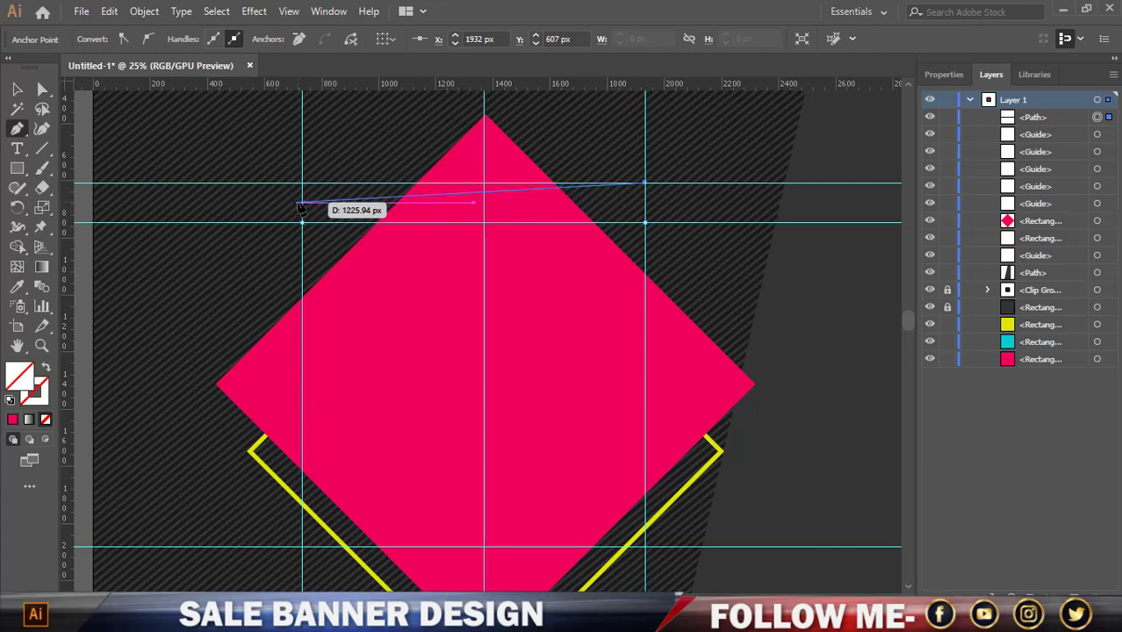
left_click(303, 202)
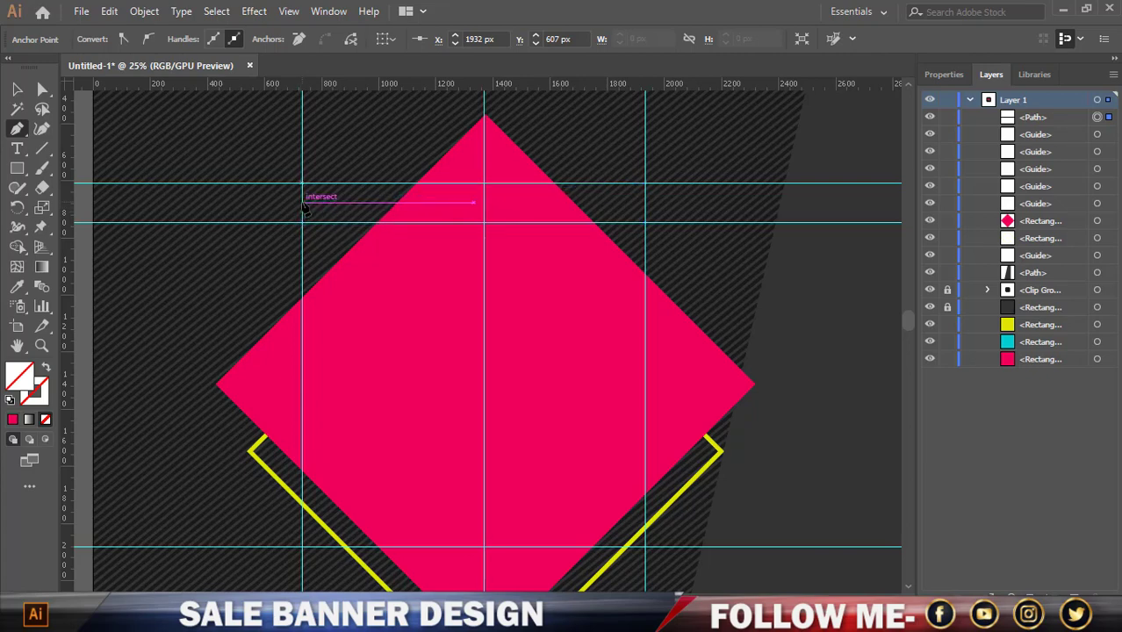
left_click(302, 223)
key("v")
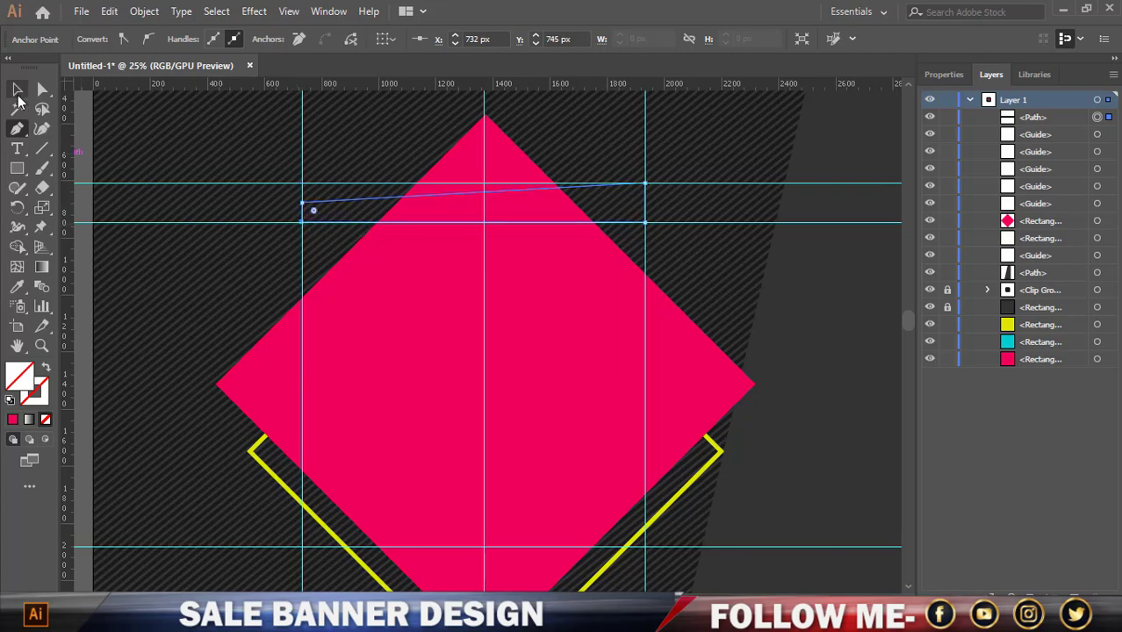
left_click(16, 288)
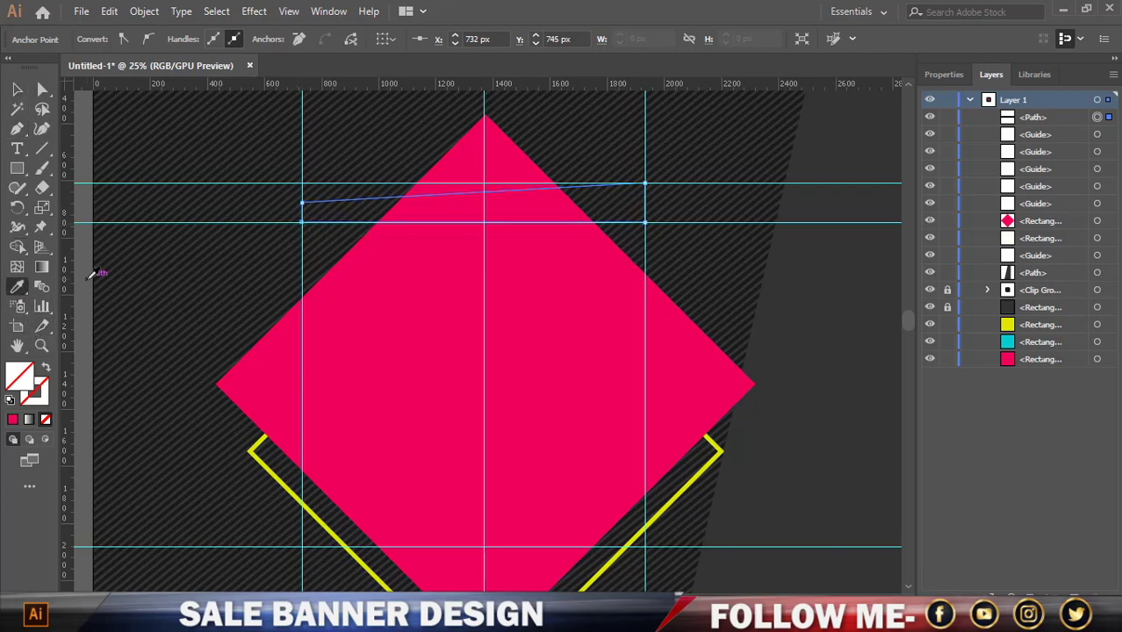
left_click(401, 337)
Recolour the slanted band with the cyan swatch
key("v")
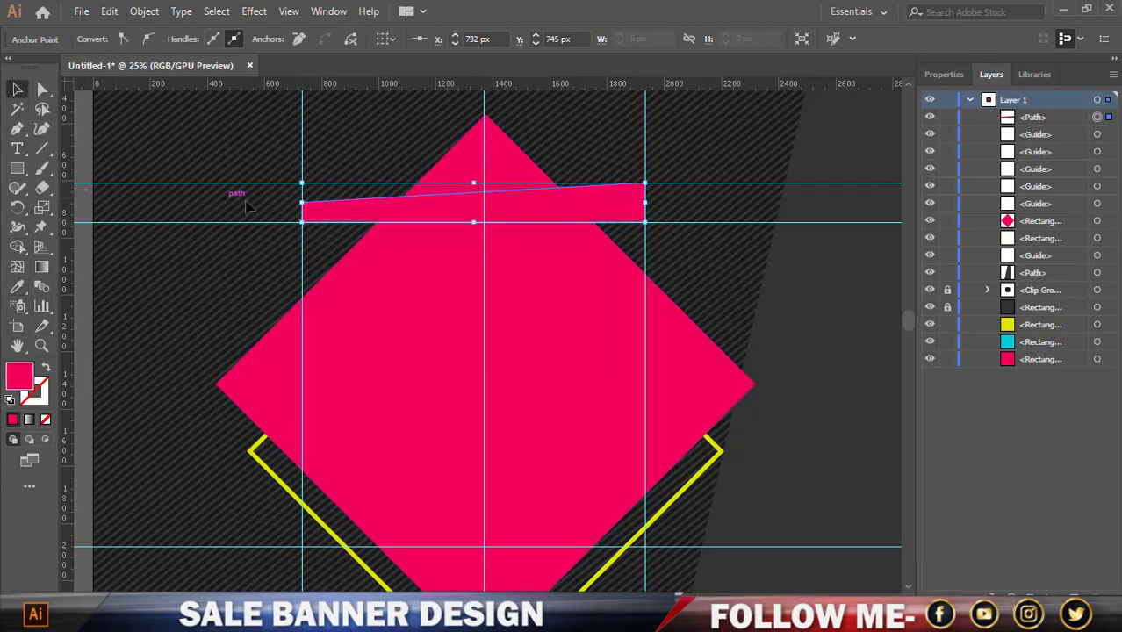
key("ctrl+minus")
key("i")
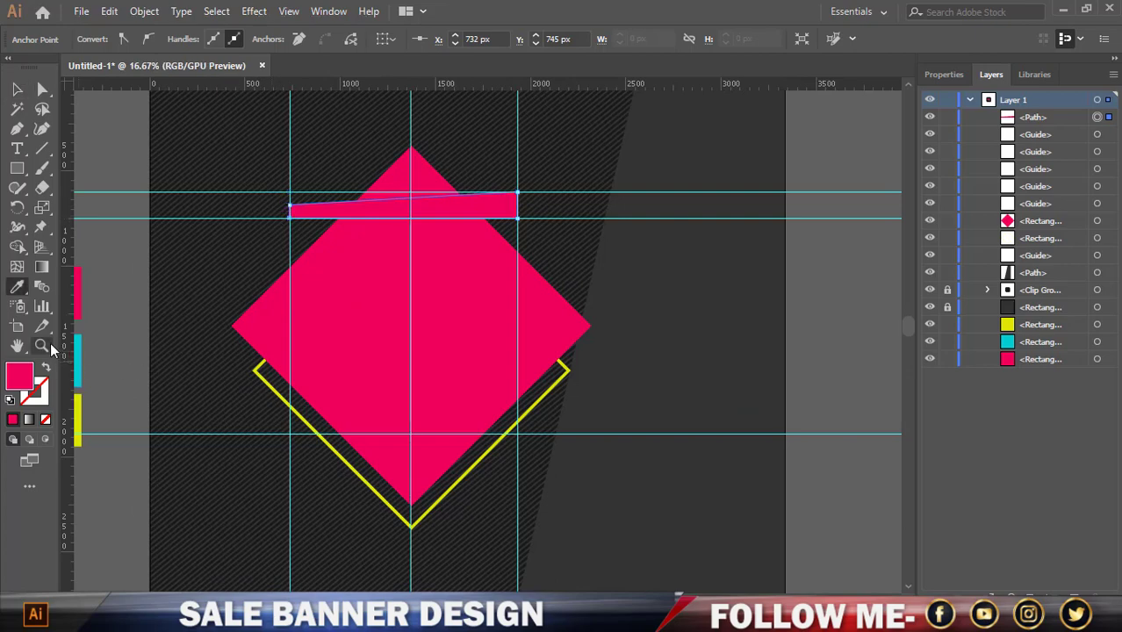
left_click(80, 353)
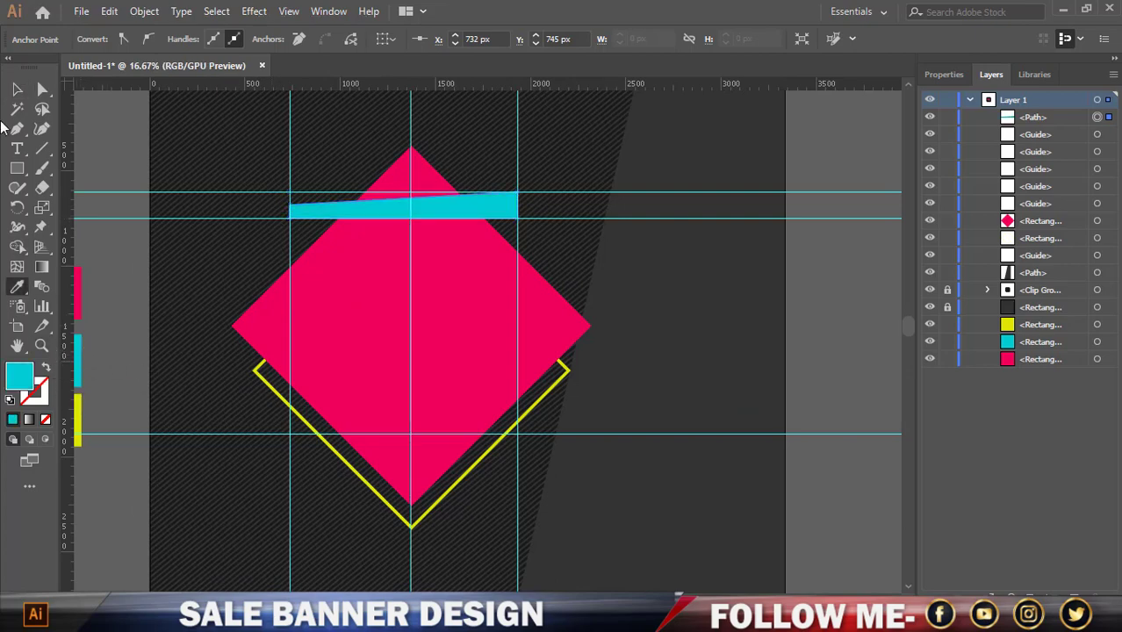
left_click(15, 91)
left_click(132, 117)
Zoom in and raise the cyan band's top edge higher across the diamond's tip
scroll(421, 251, "up", 1)
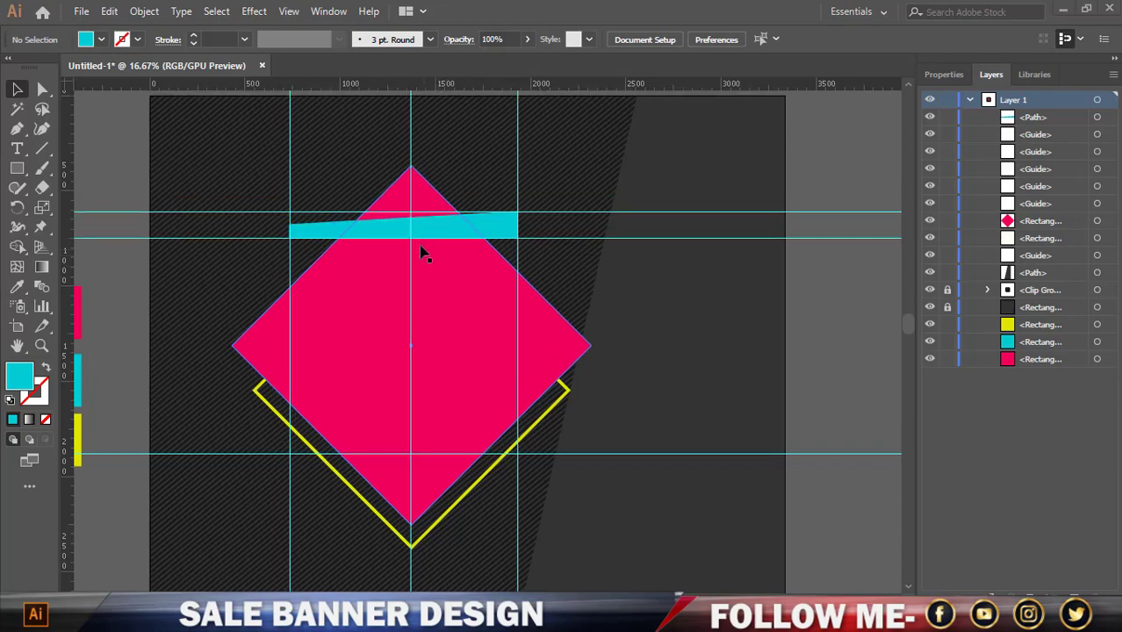
key("super")
key("Escape")
key("ctrl+plus")
key("ctrl+plus")
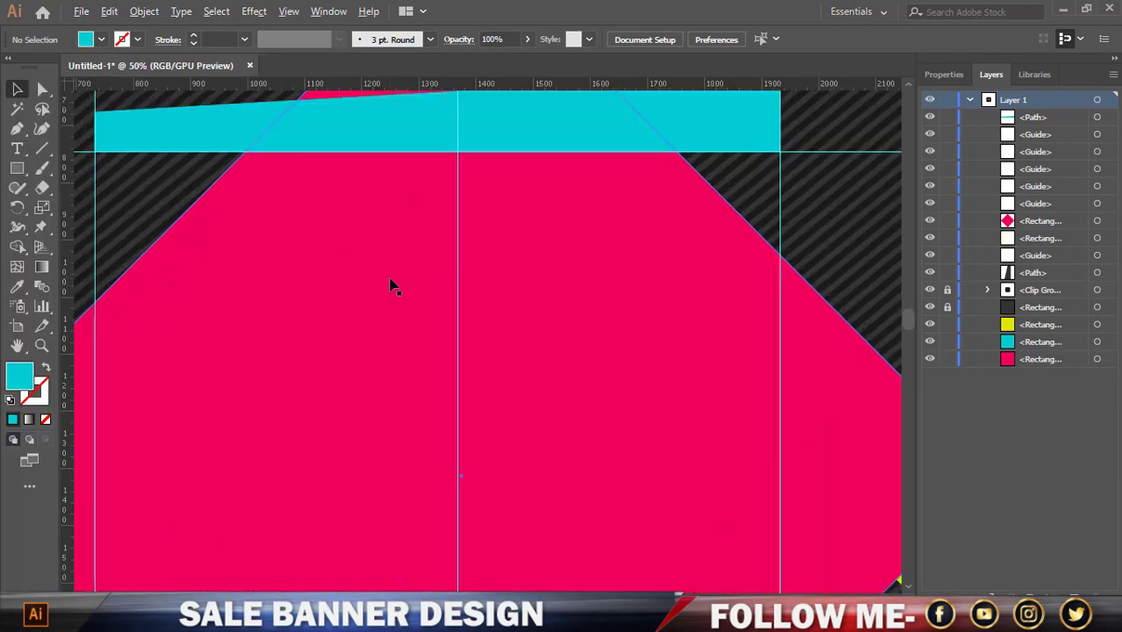
key("ctrl+plus")
scroll(392, 287, "up", 1)
left_click(496, 238)
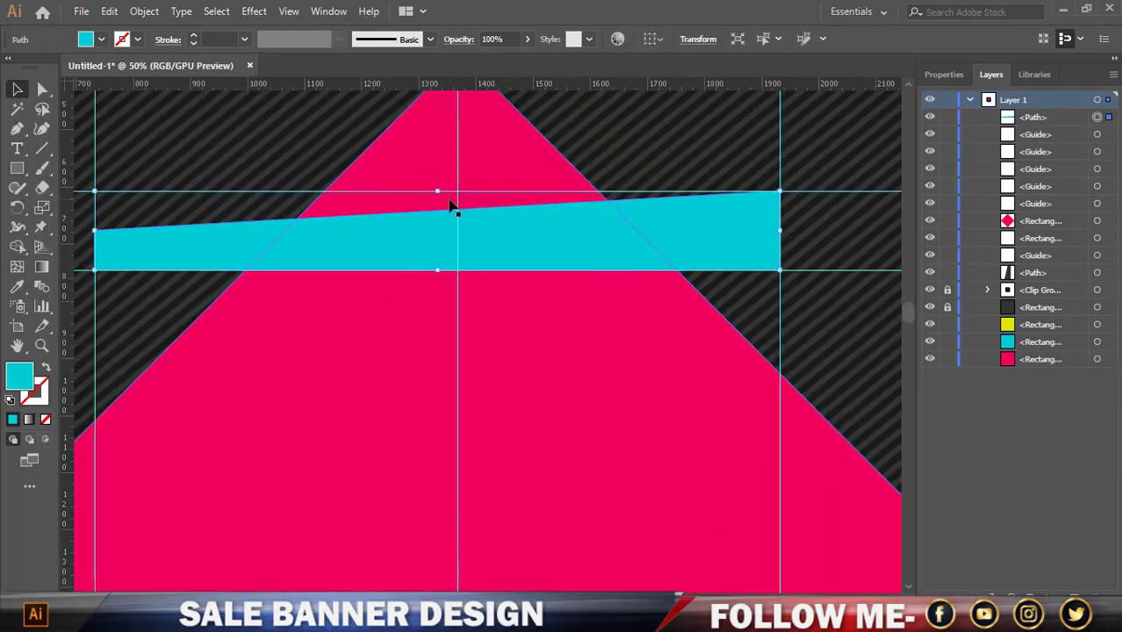
left_click_drag(439, 191, 438, 176)
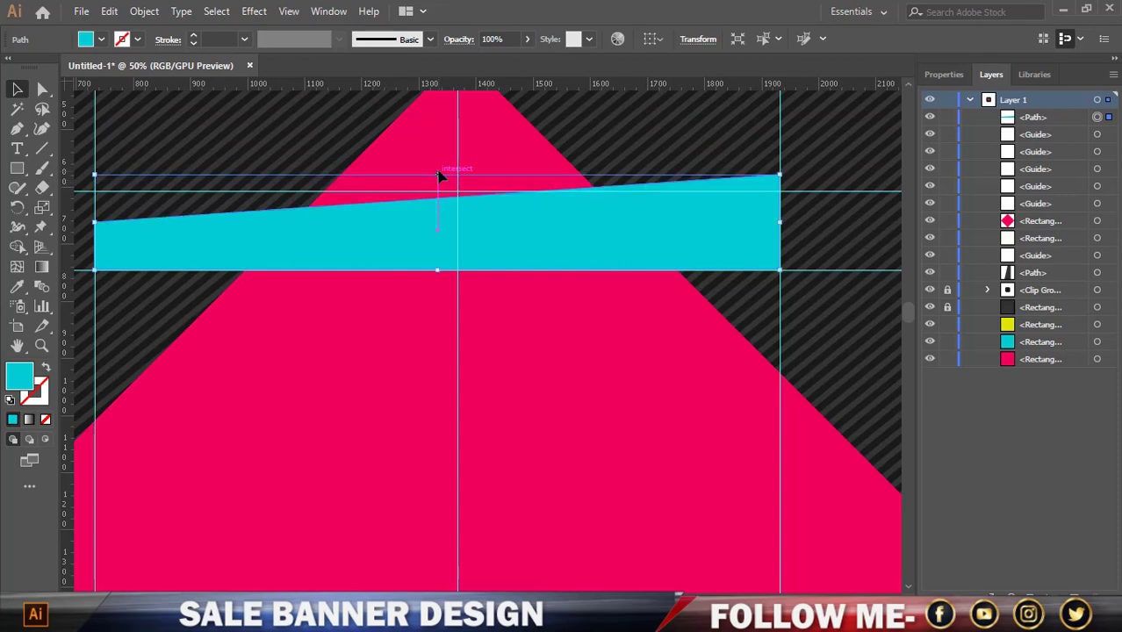
scroll(444, 216, "down", 1)
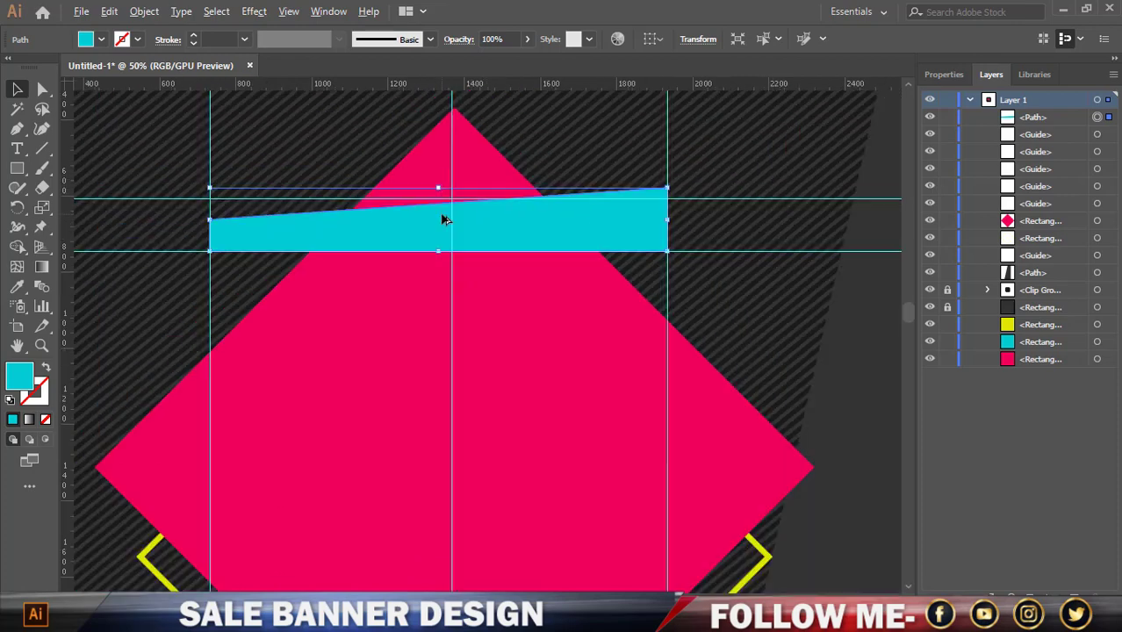
left_click(362, 301)
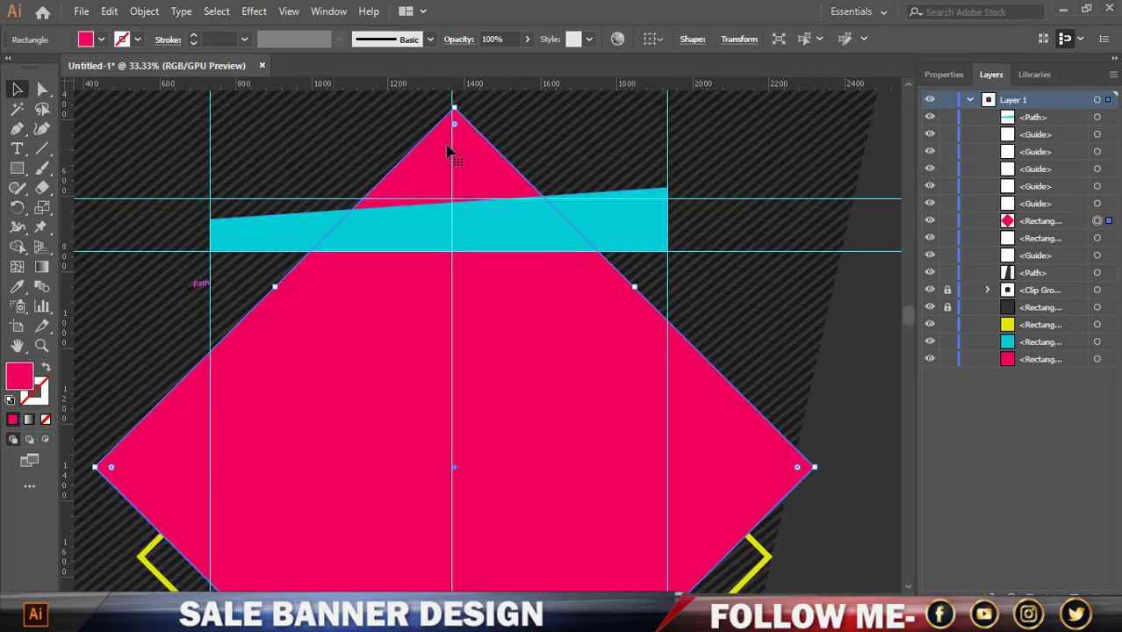
left_click(819, 307)
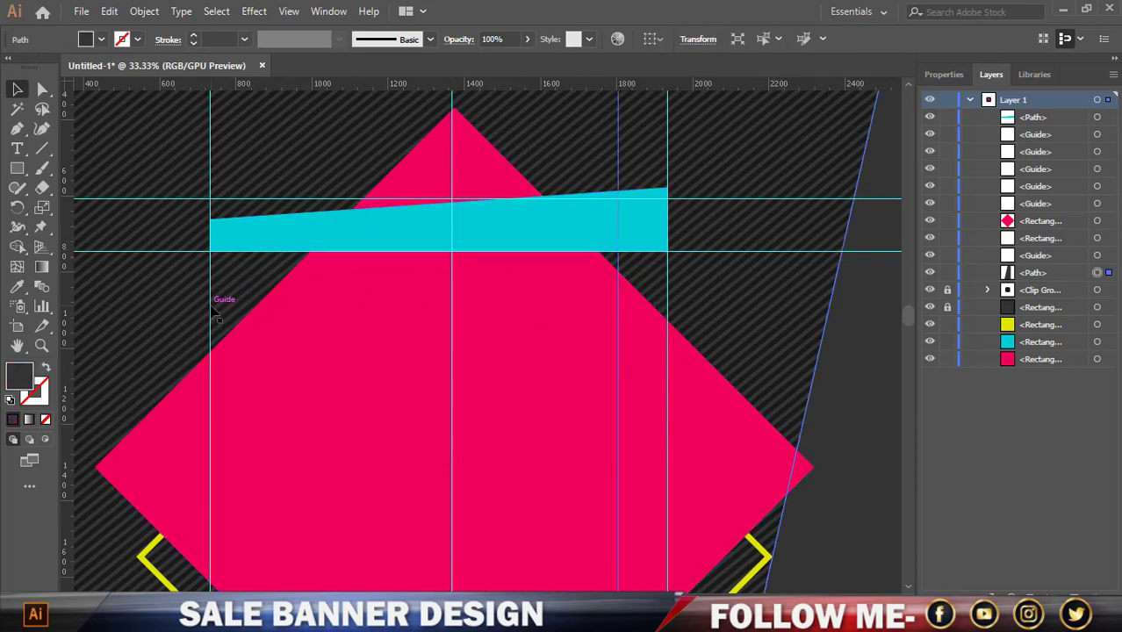
Adjust the left guide and draw a small triangle beneath the cyan band's left end
left_click_drag(217, 317, 211, 312)
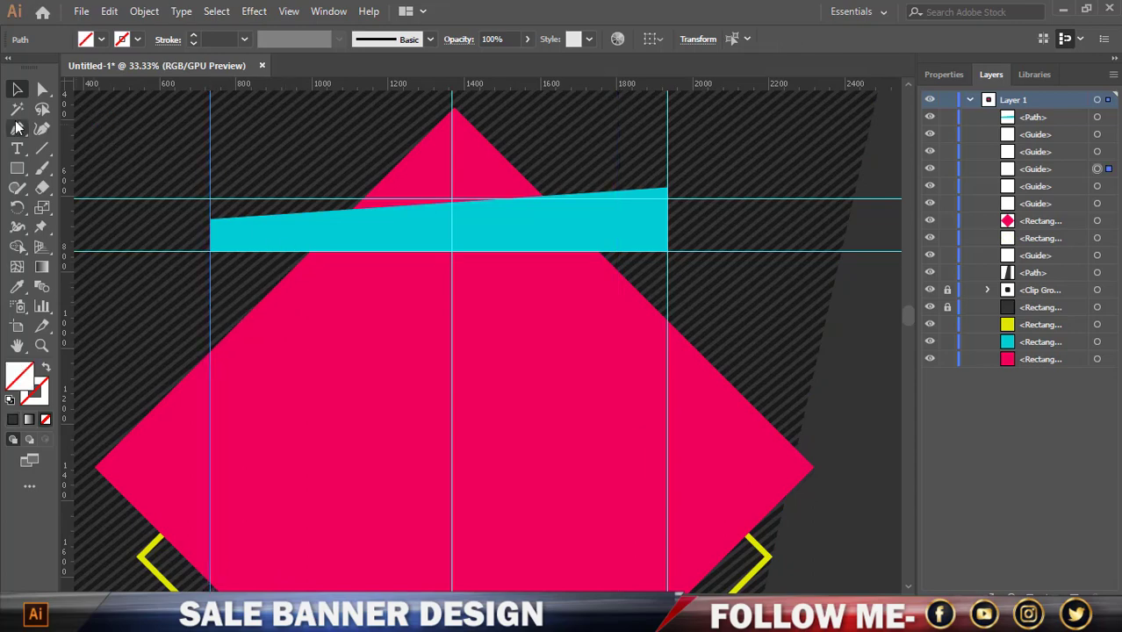
left_click(17, 129)
scroll(210, 254, "up", 2)
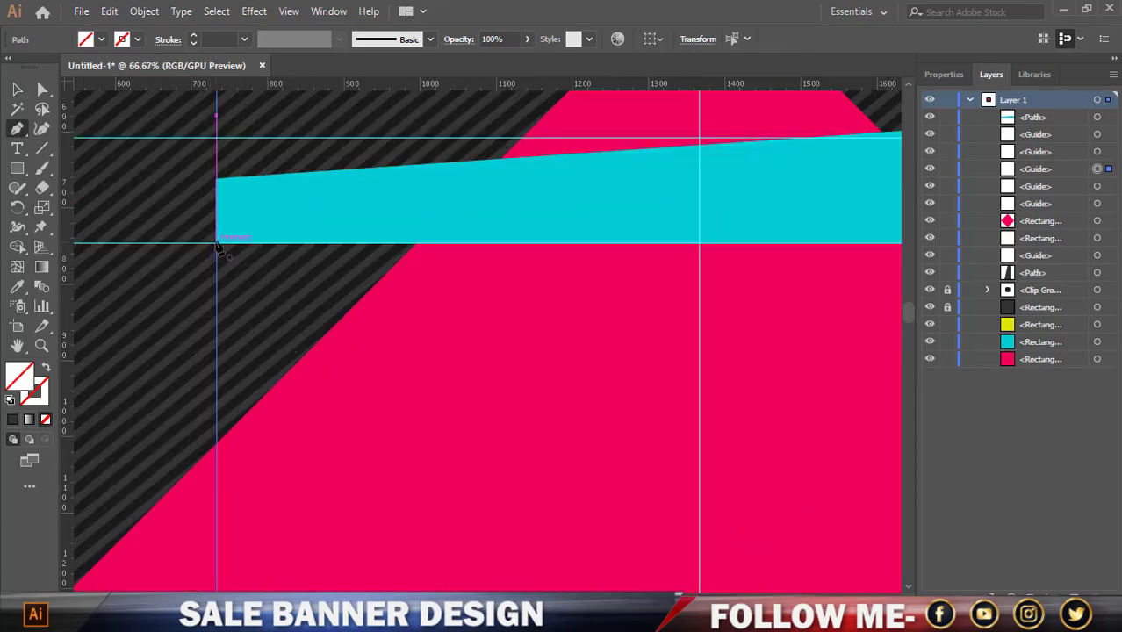
left_click(217, 243)
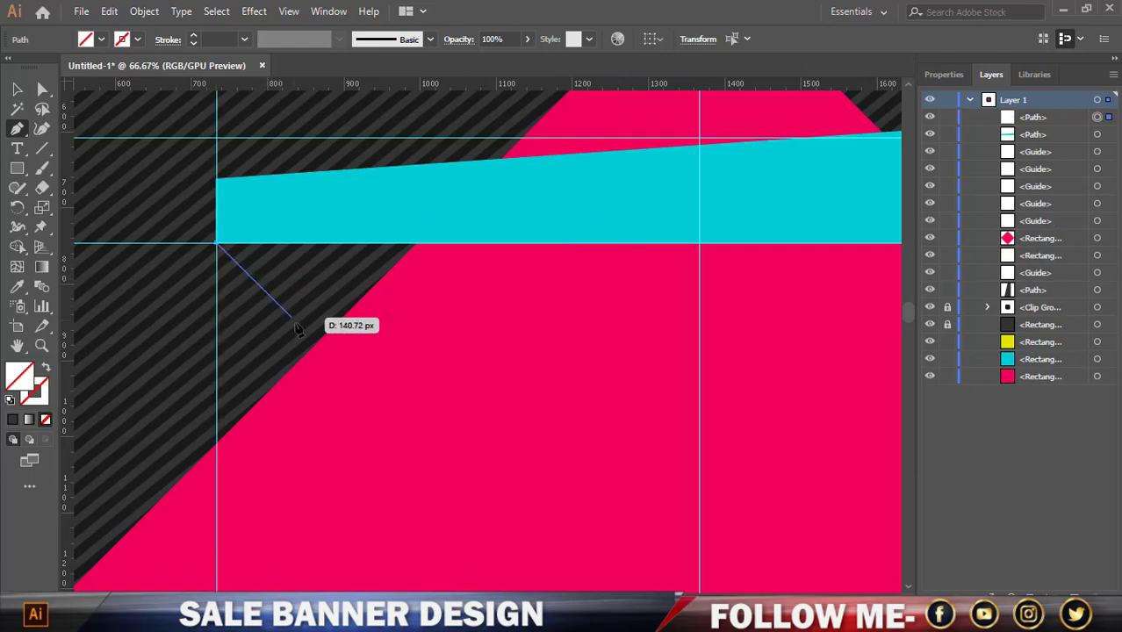
left_click(344, 313)
left_click(421, 243)
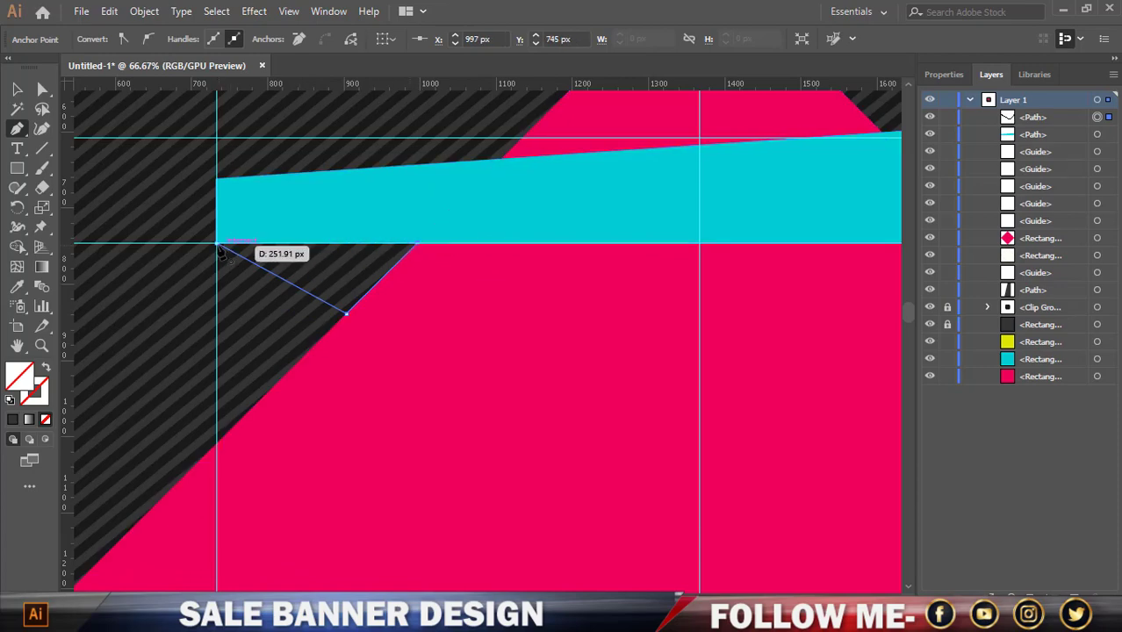
left_click(17, 89)
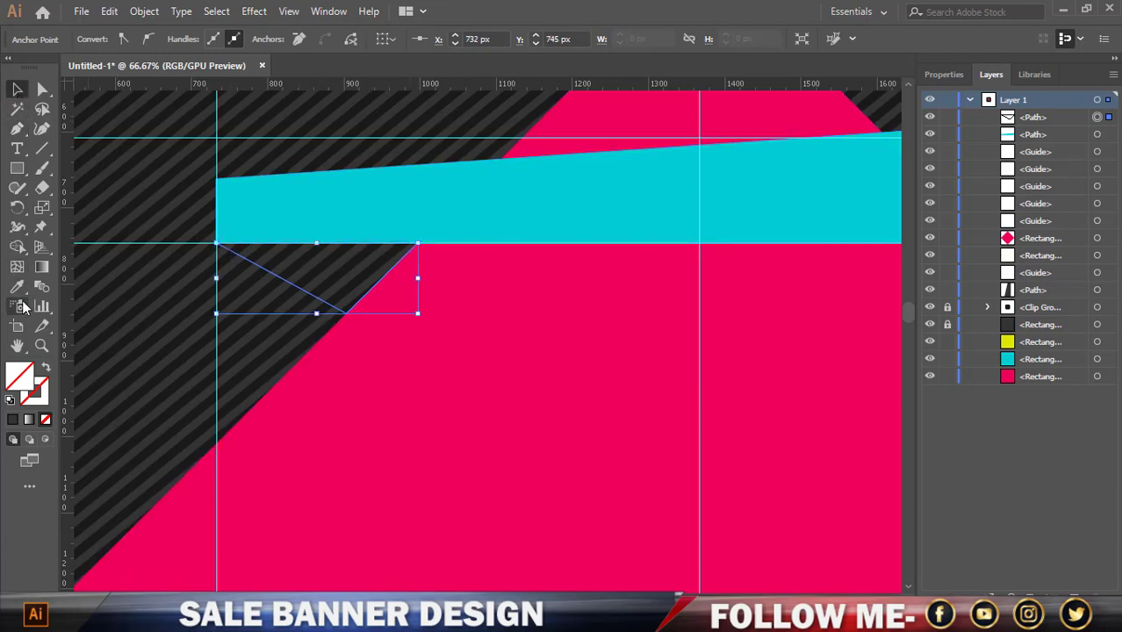
Fill the fold triangle with dark teal #087F7F
left_click(17, 287)
scroll(180, 279, "down", 2)
left_click(285, 232)
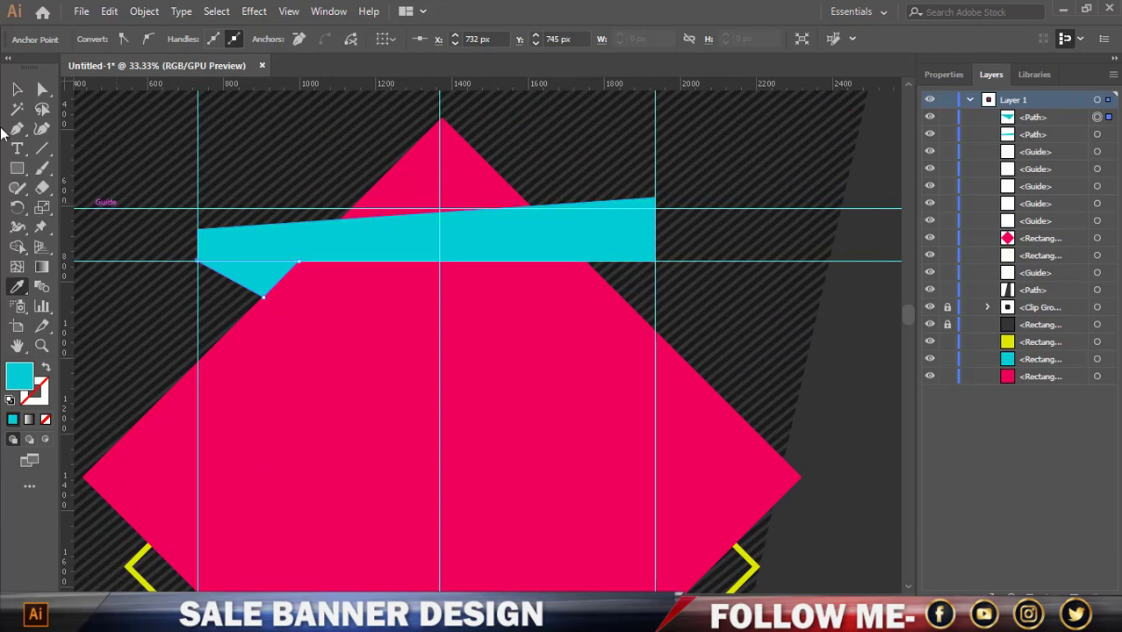
left_click(17, 89)
double_click(19, 376)
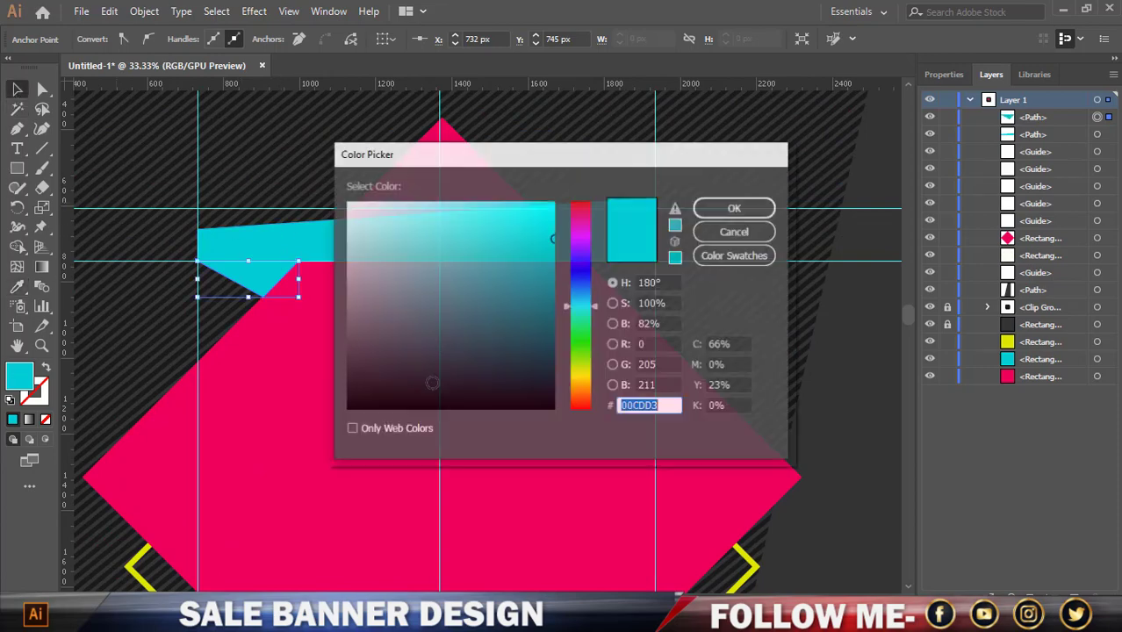
left_click(543, 306)
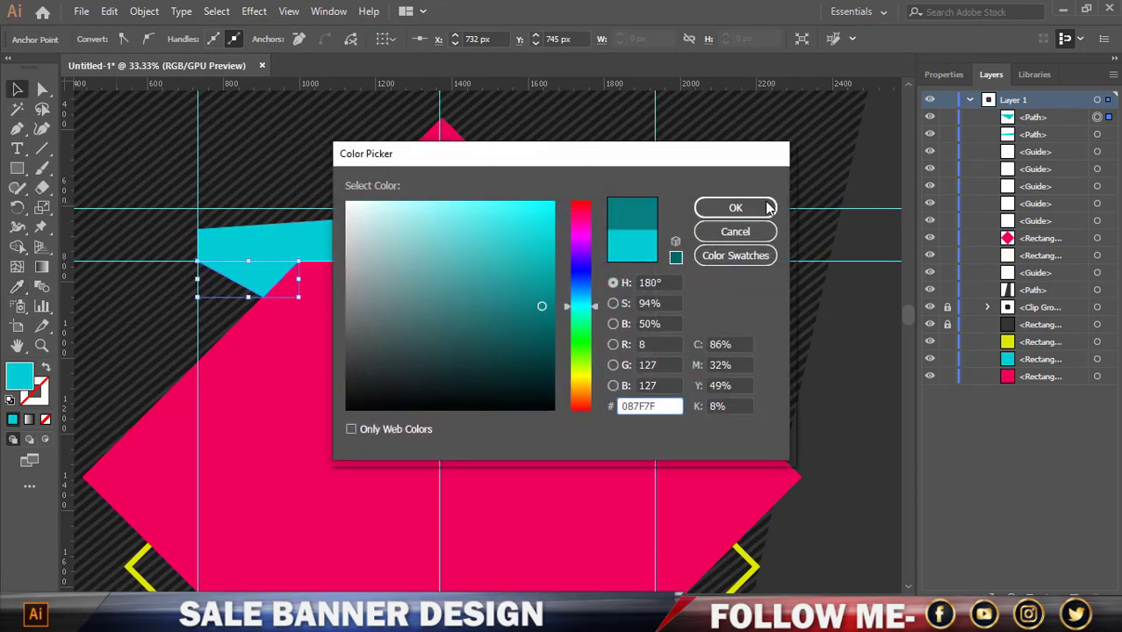
left_click(736, 207)
left_click(755, 169)
scroll(472, 227, "down", 1)
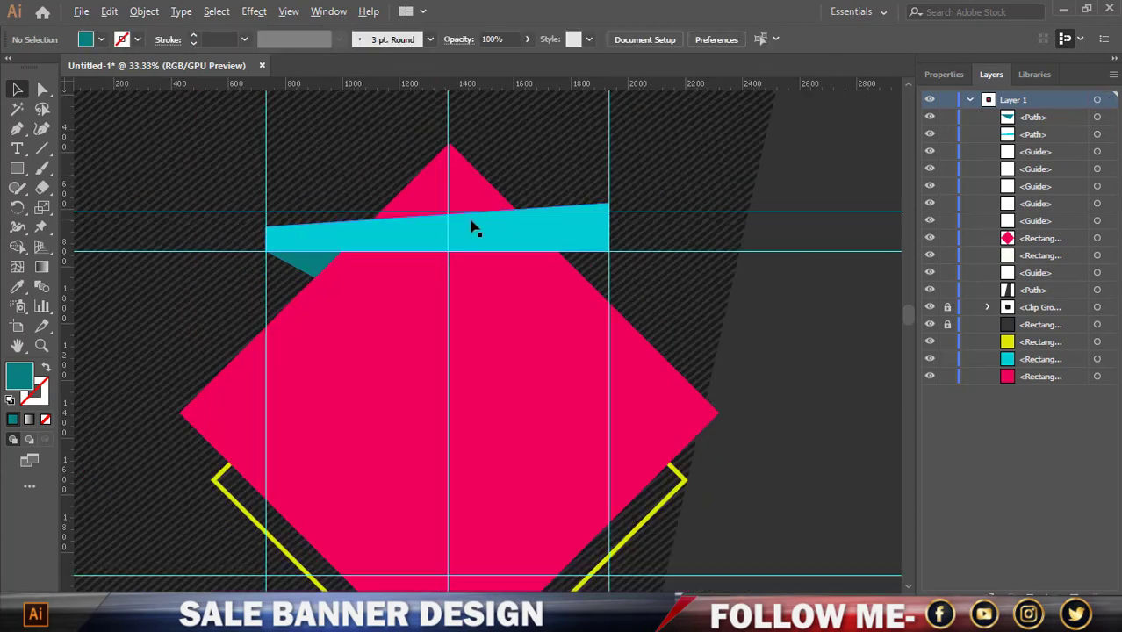
scroll(471, 227, "down", 1)
scroll(702, 338, "down", 1)
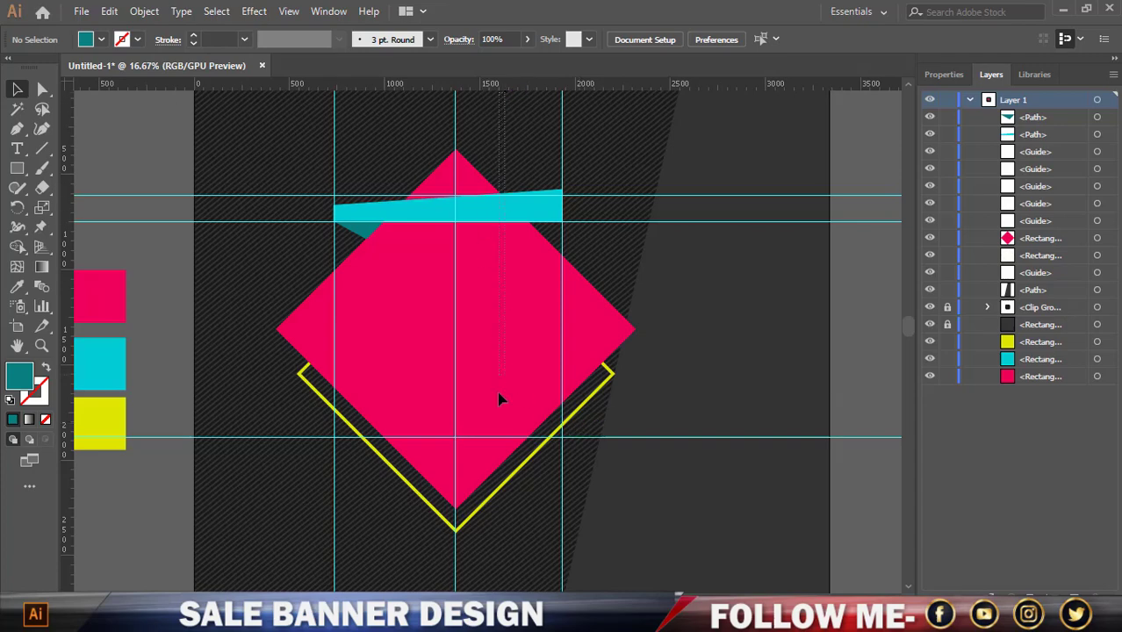
Drag a new horizontal guide just below the lower guide, across the diamond's lower half
key("ctrl+a")
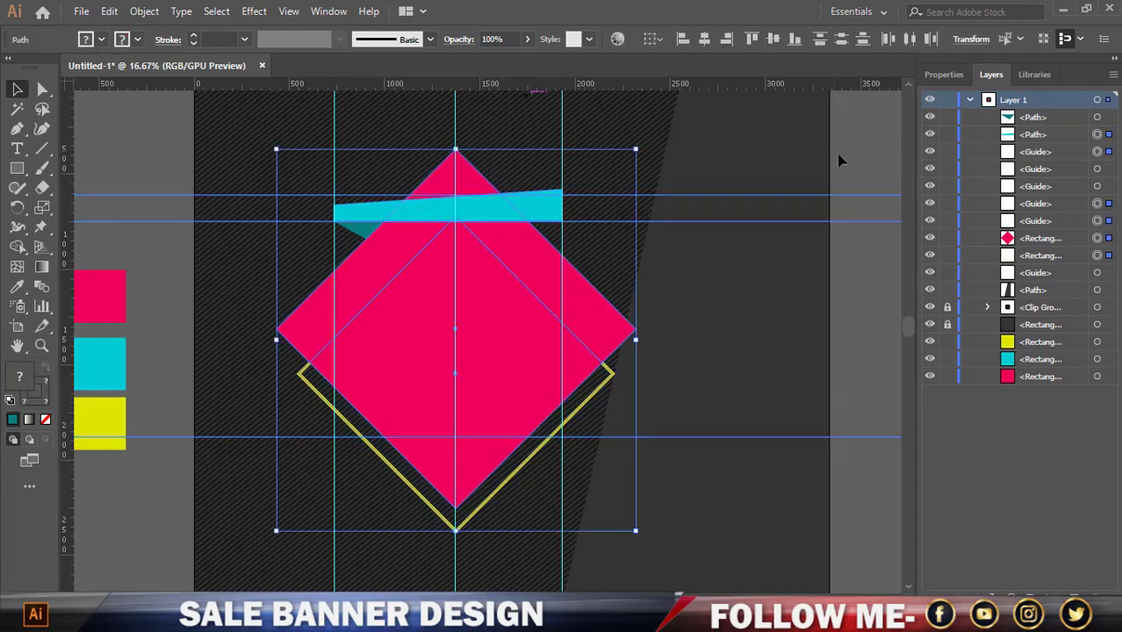
left_click(837, 154)
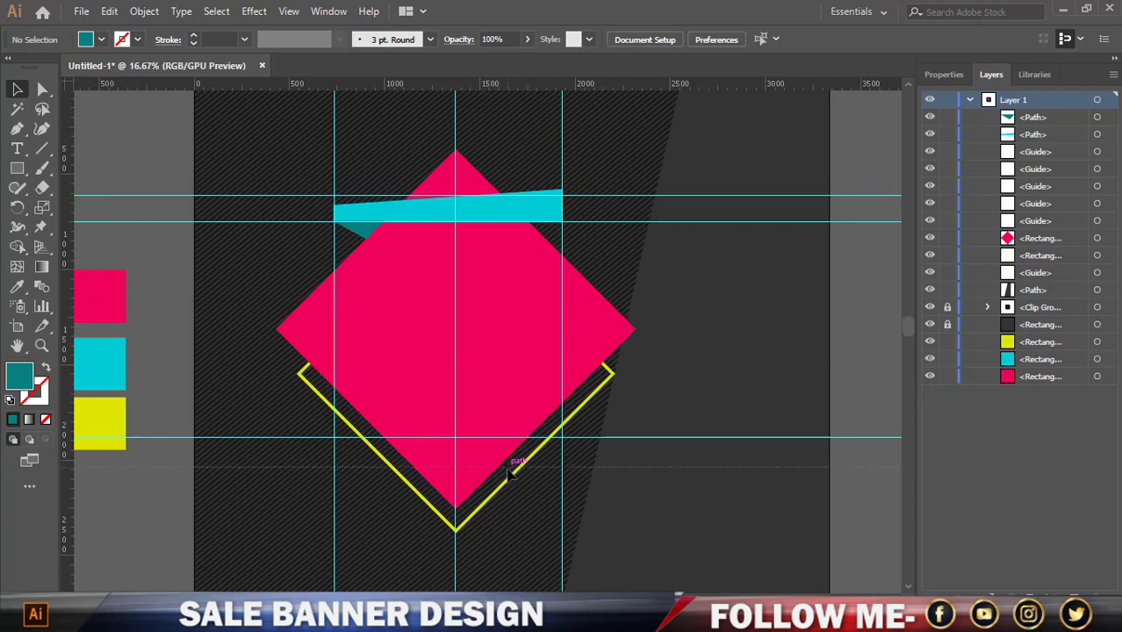
left_click_drag(509, 472, 514, 472)
Draw an unfilled, slanted four-point bar path between the lower guide intersections across the pink diamond
key("p")
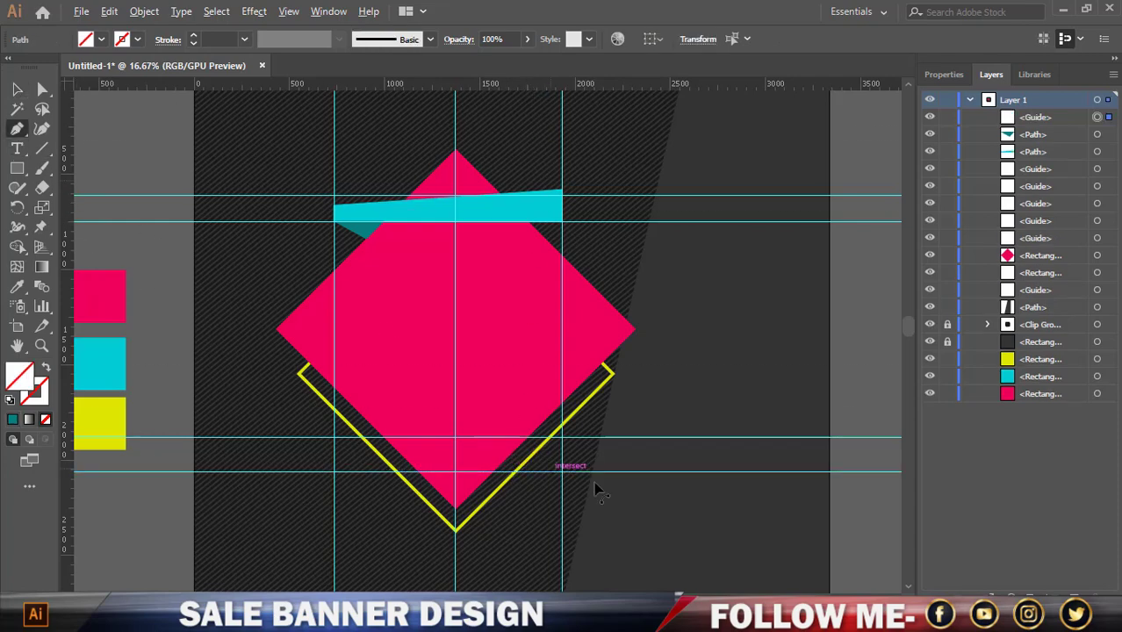
scroll(598, 489, "up", 2)
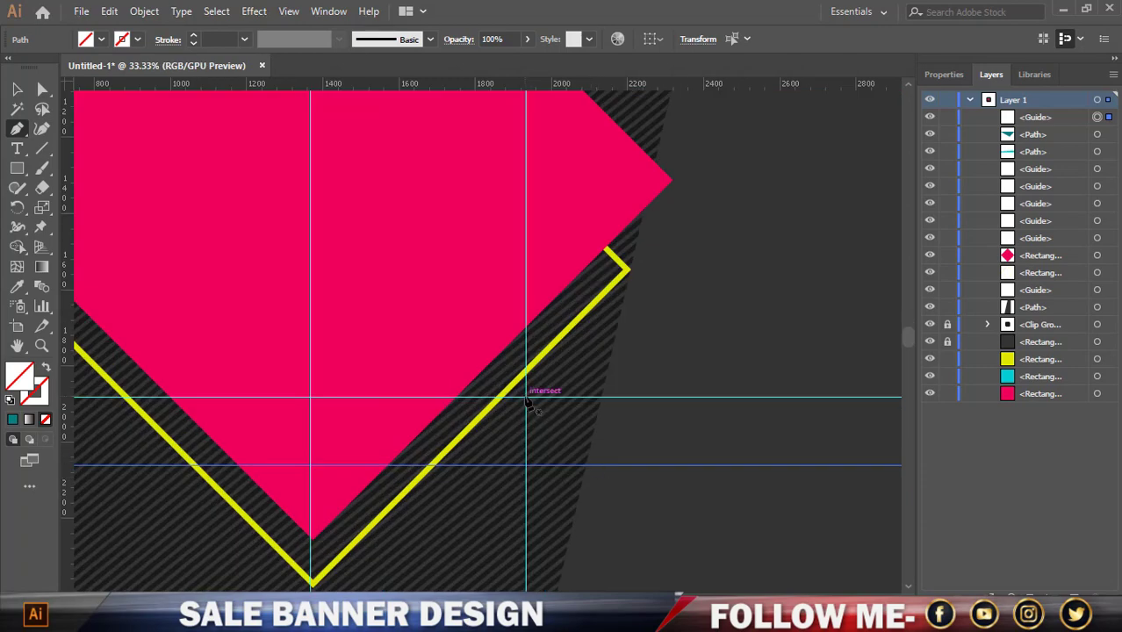
left_click(527, 398)
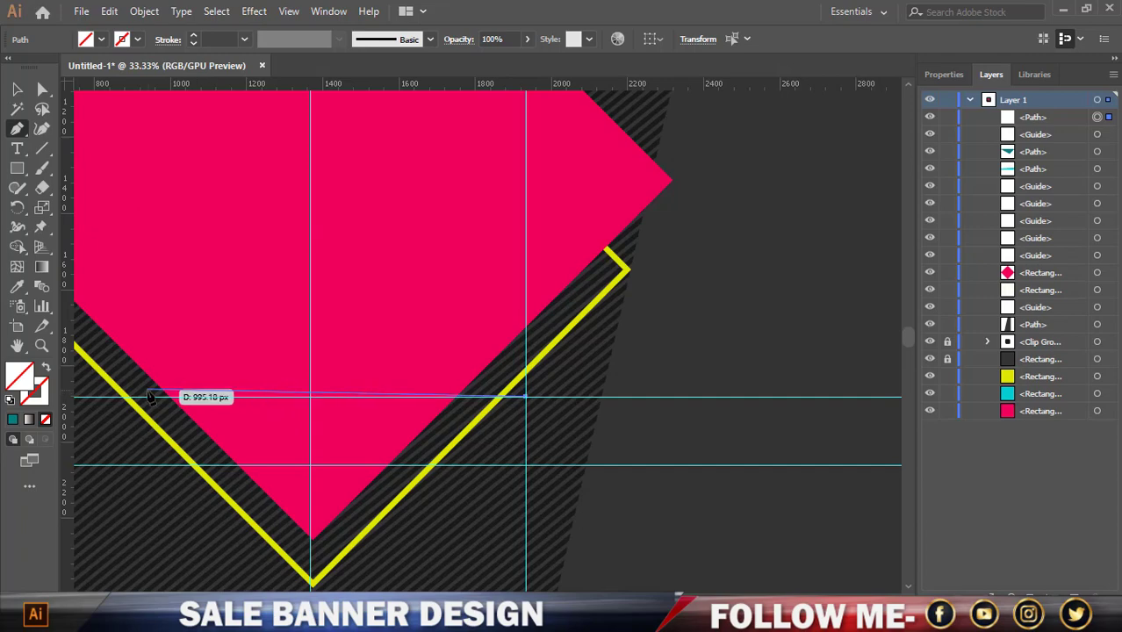
scroll(455, 399, "down", 1)
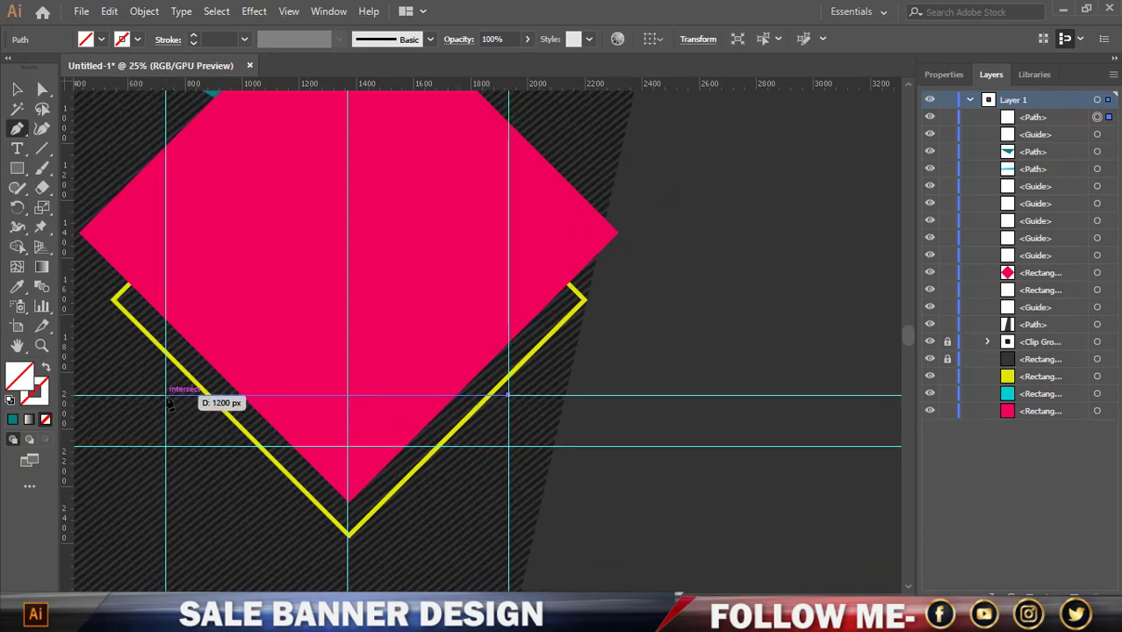
left_click(166, 396)
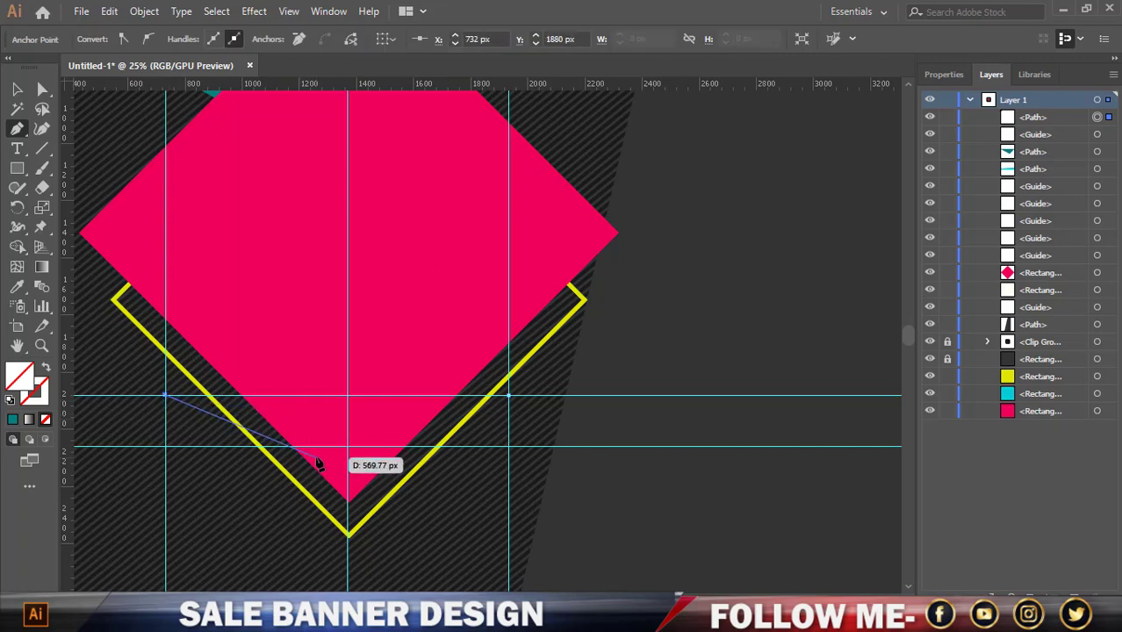
left_click(166, 446)
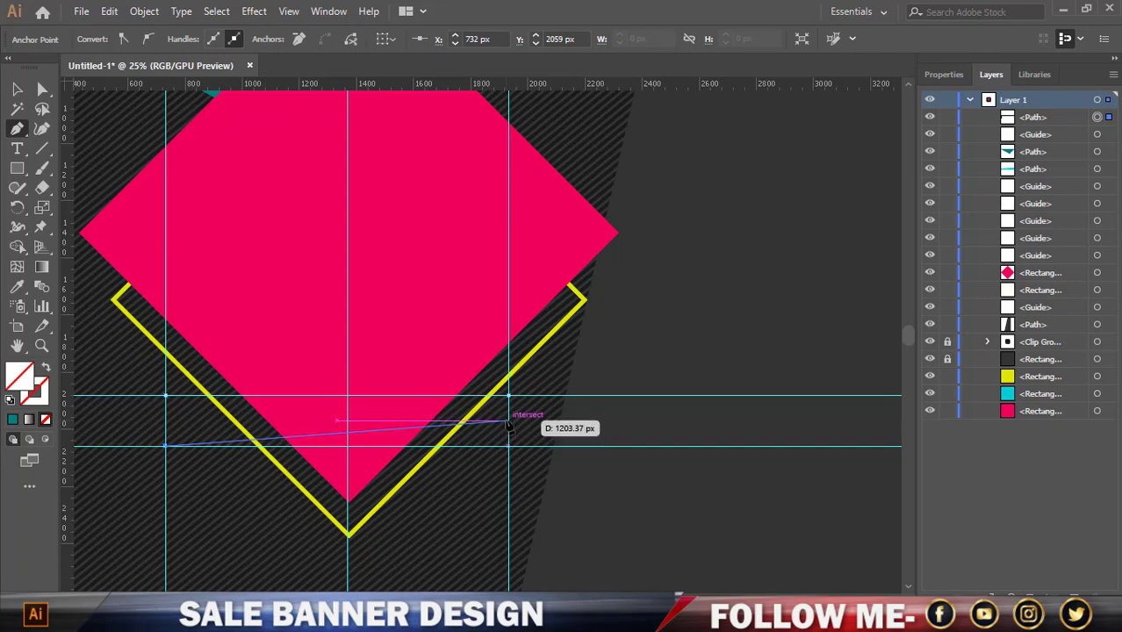
left_click(508, 422)
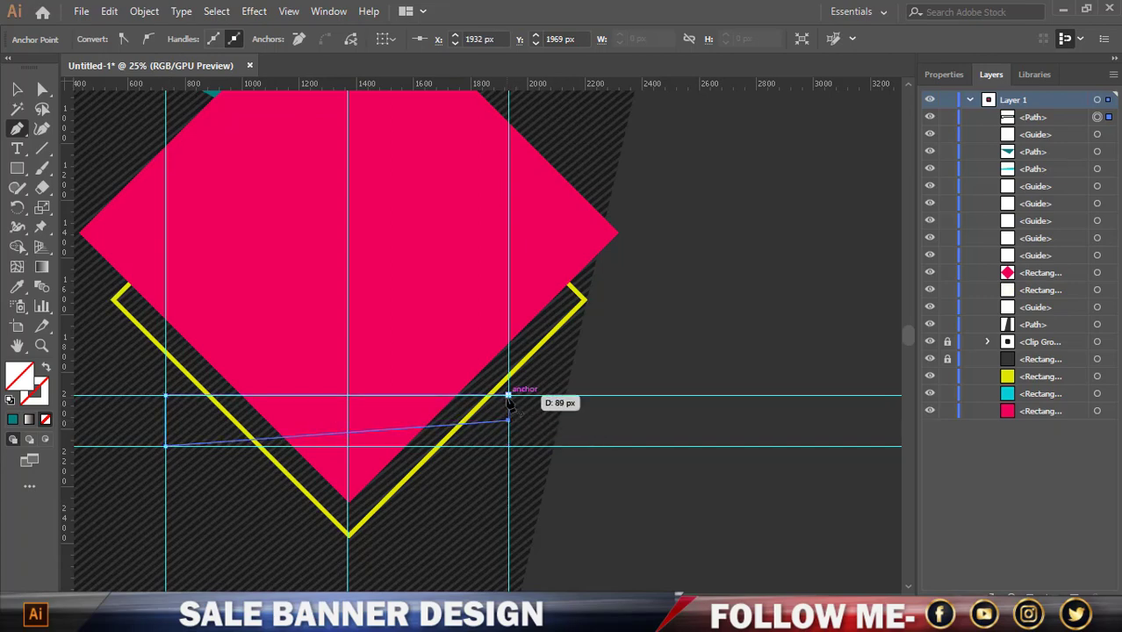
left_click(17, 89)
key("ctrl+minus")
key("ctrl+minus")
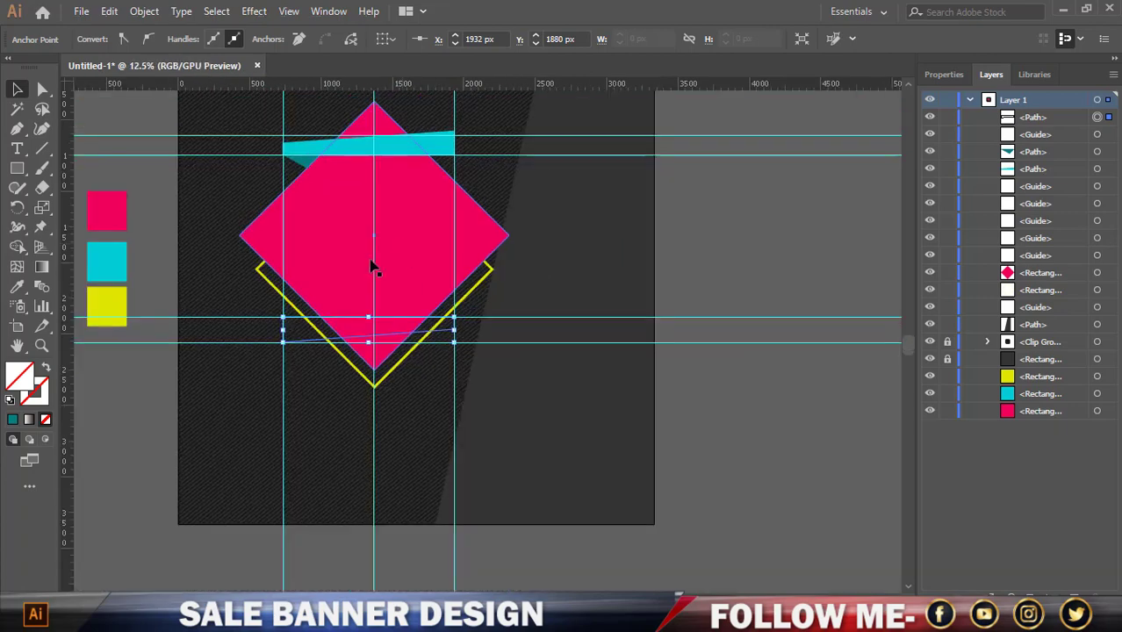
Fill the lower bar with the yellow swatch colour and drag its bottom edge slightly lower
left_click(26, 284)
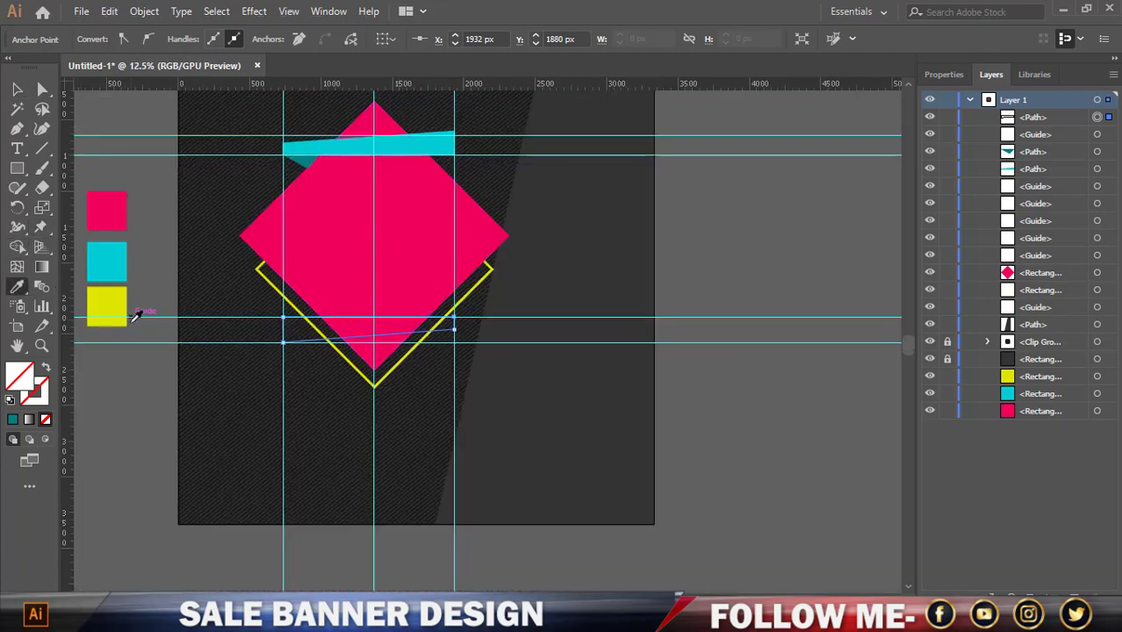
left_click(106, 304)
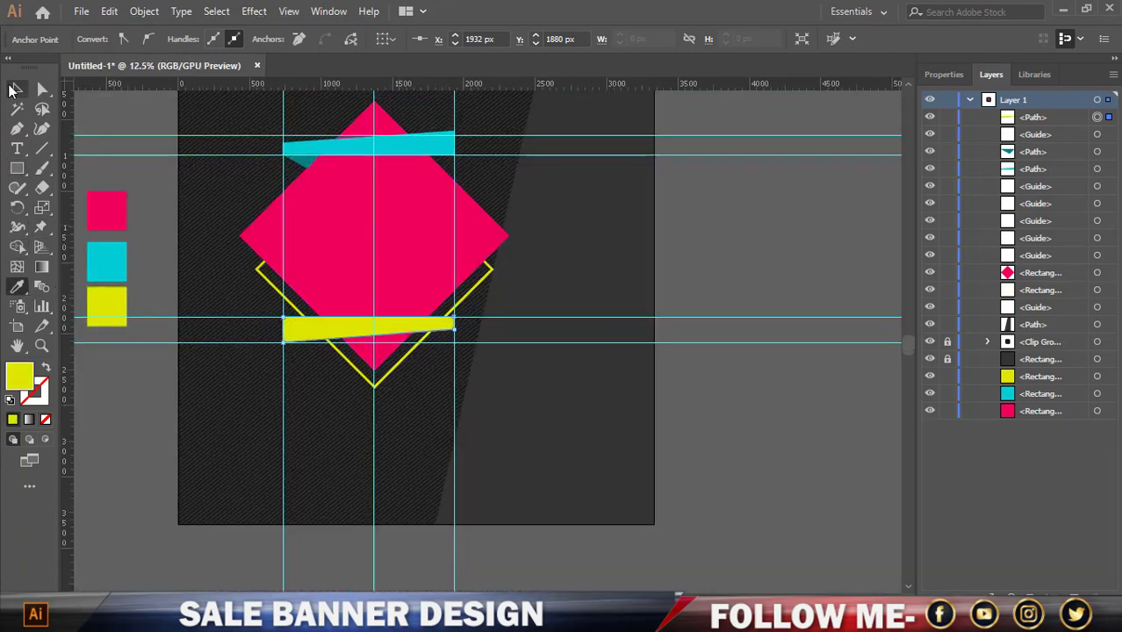
left_click(15, 88)
scroll(393, 314, "up", 4)
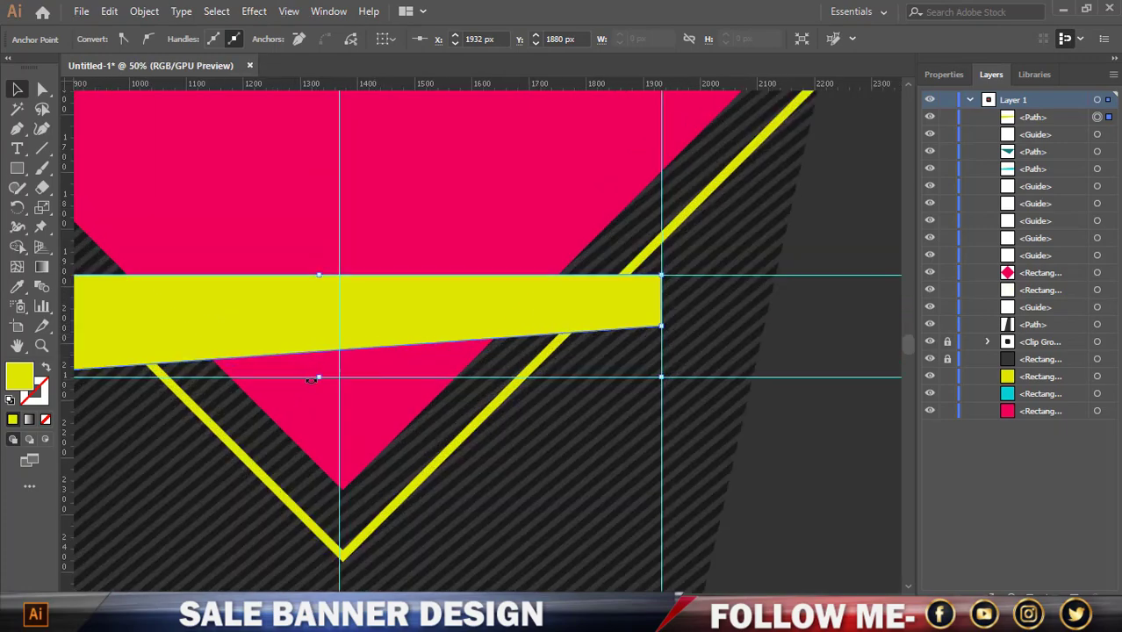
left_click_drag(319, 378, 319, 391)
scroll(445, 396, "down", 1)
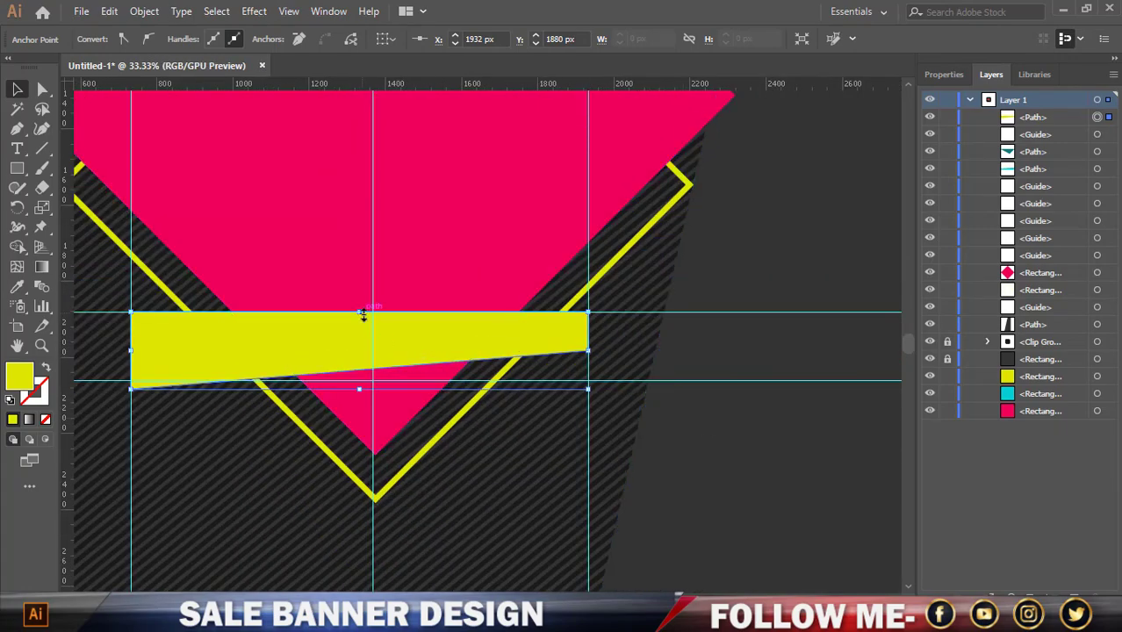
left_click(672, 393)
scroll(614, 370, "down", 3)
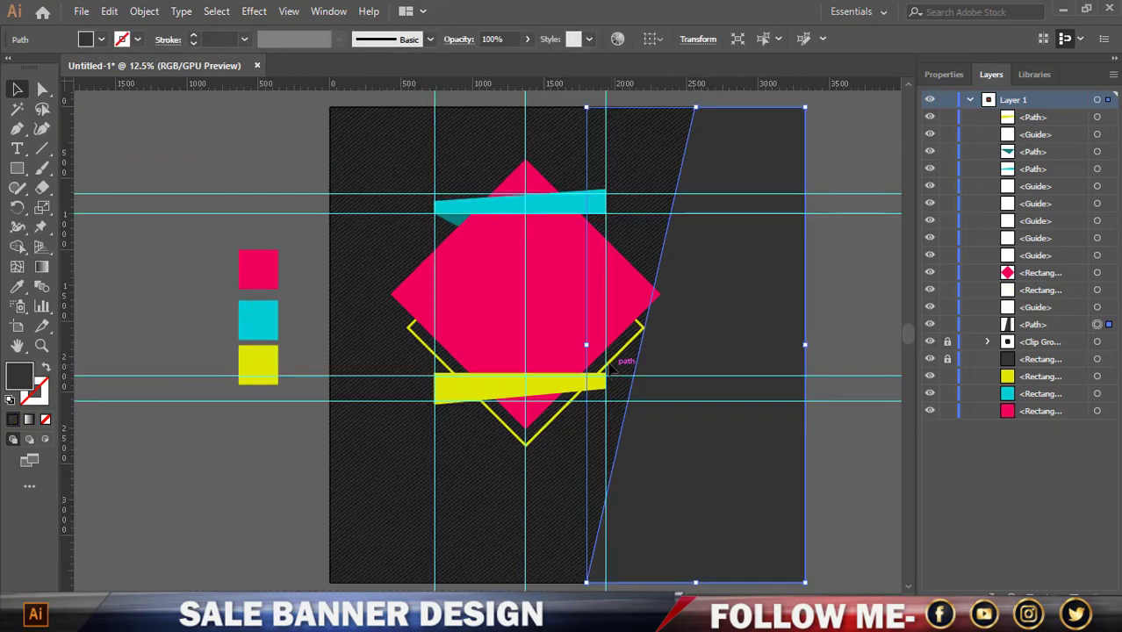
scroll(559, 313, "up", 3)
Stretch the cyan bar's bottom edge downward and move the teal triangle out from under it
left_click(416, 251)
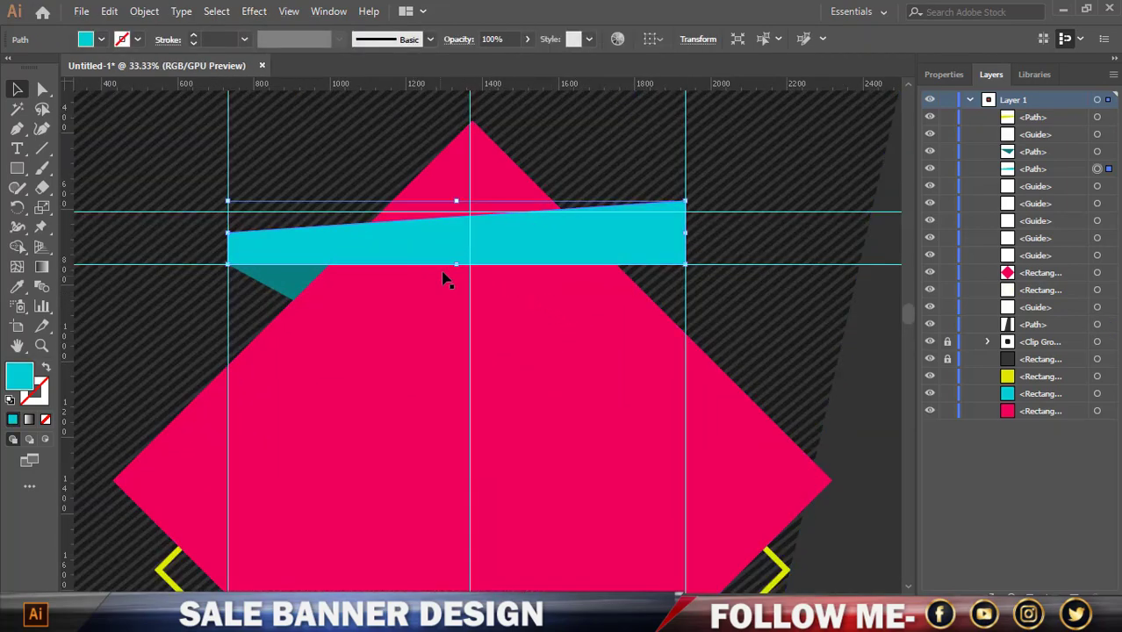
left_click_drag(456, 264, 475, 289)
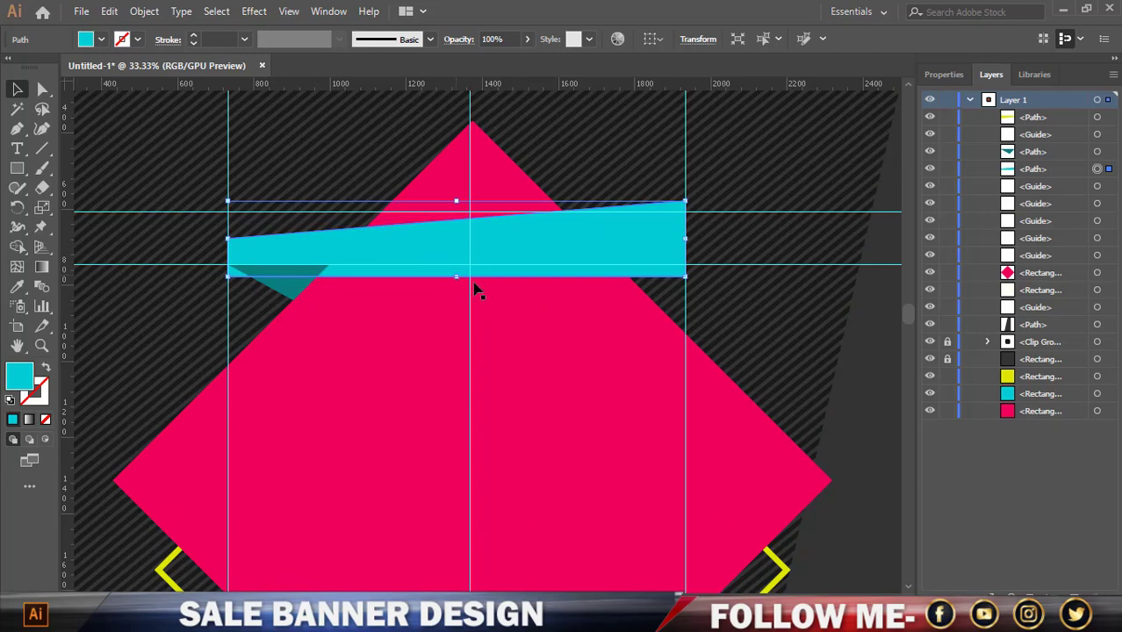
left_click(837, 333)
scroll(239, 280, "up", 2)
scroll(264, 268, "up", 1)
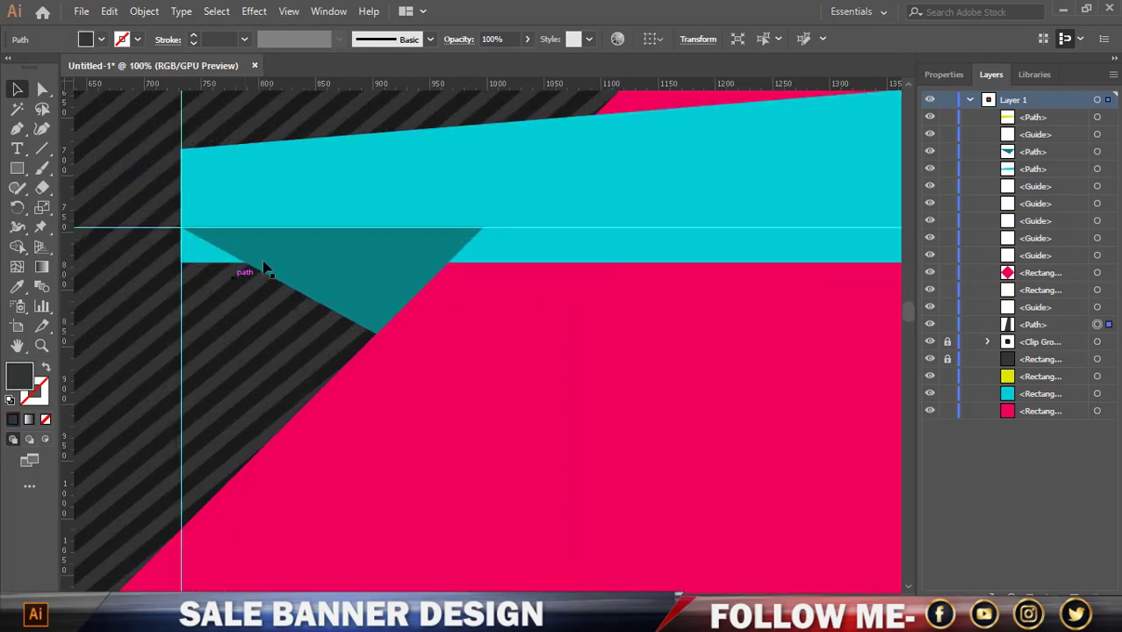
left_click_drag(301, 253, 262, 326)
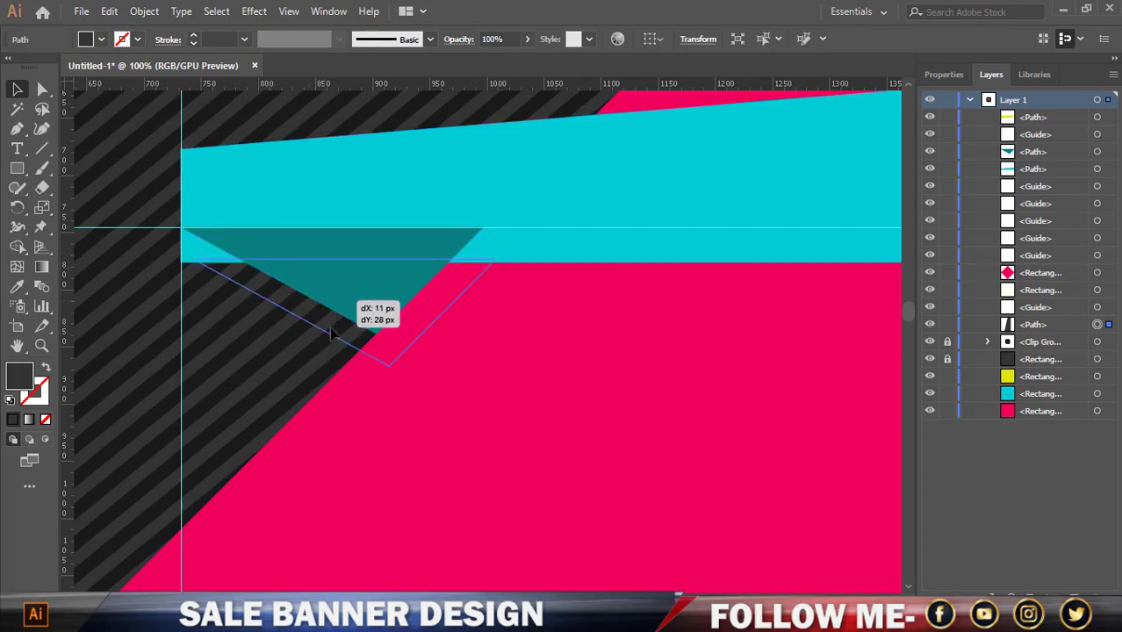
Pull the cyan bar's left end inward and fit the teal triangle back under it
left_click(184, 193)
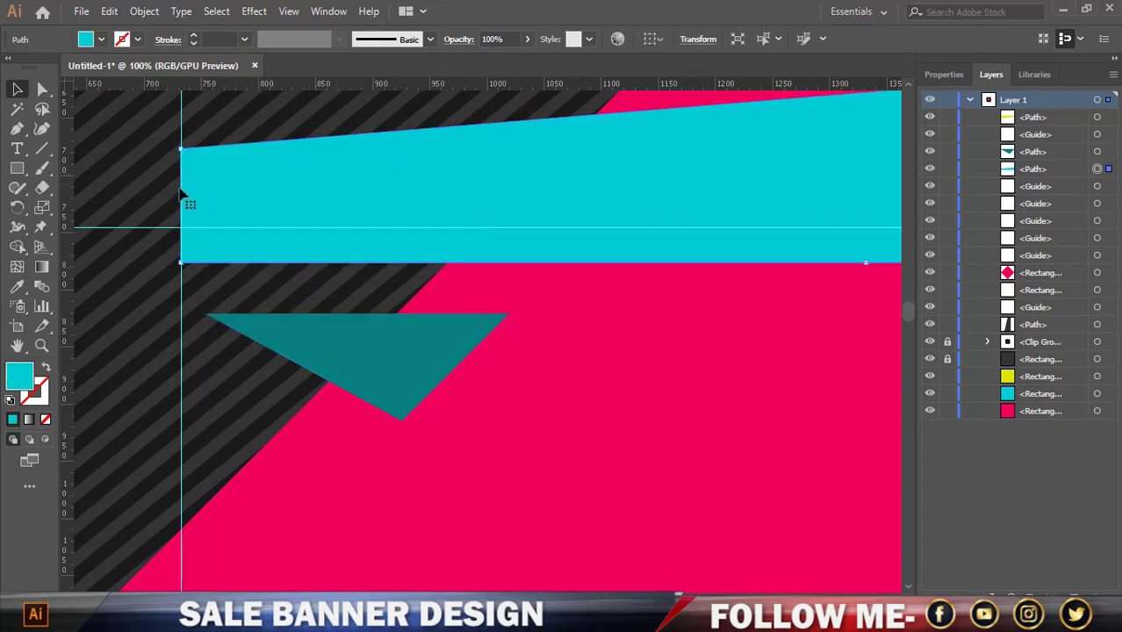
left_click_drag(182, 156, 227, 150)
left_click_drag(317, 361, 333, 322)
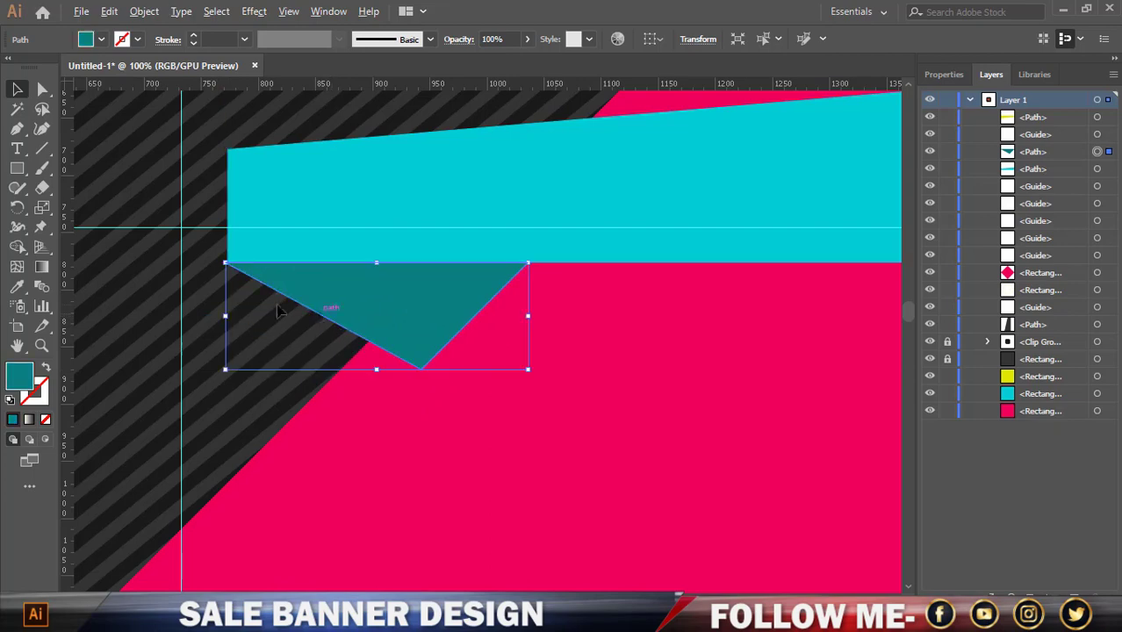
scroll(276, 284, "up", 3)
left_click_drag(244, 279, 256, 283)
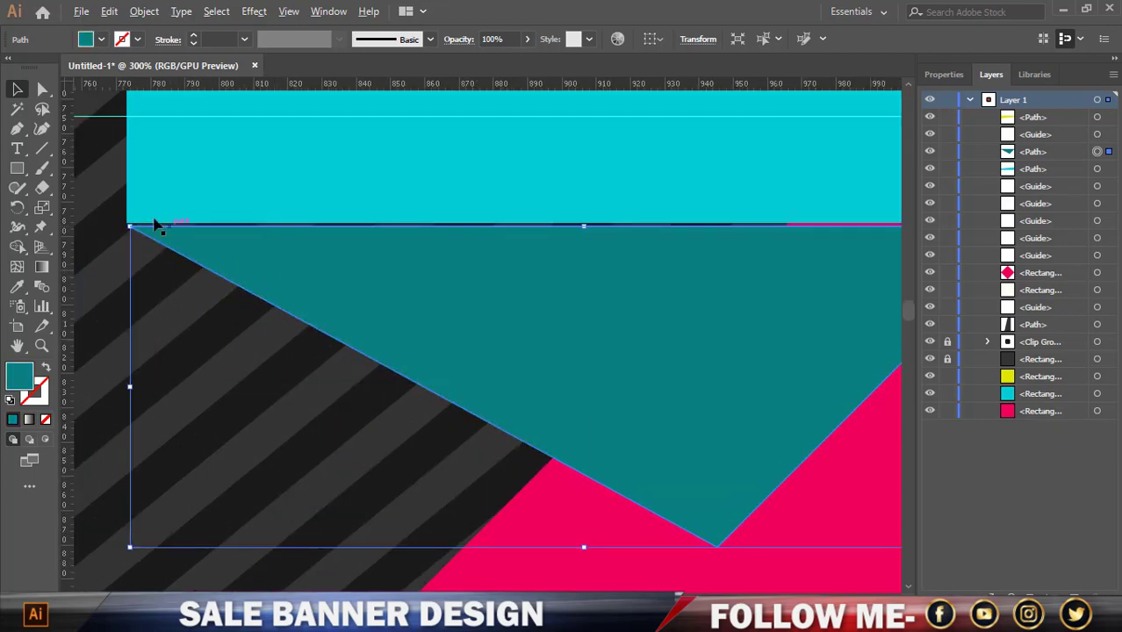
scroll(156, 223, "up", 3)
left_click_drag(127, 265, 120, 256)
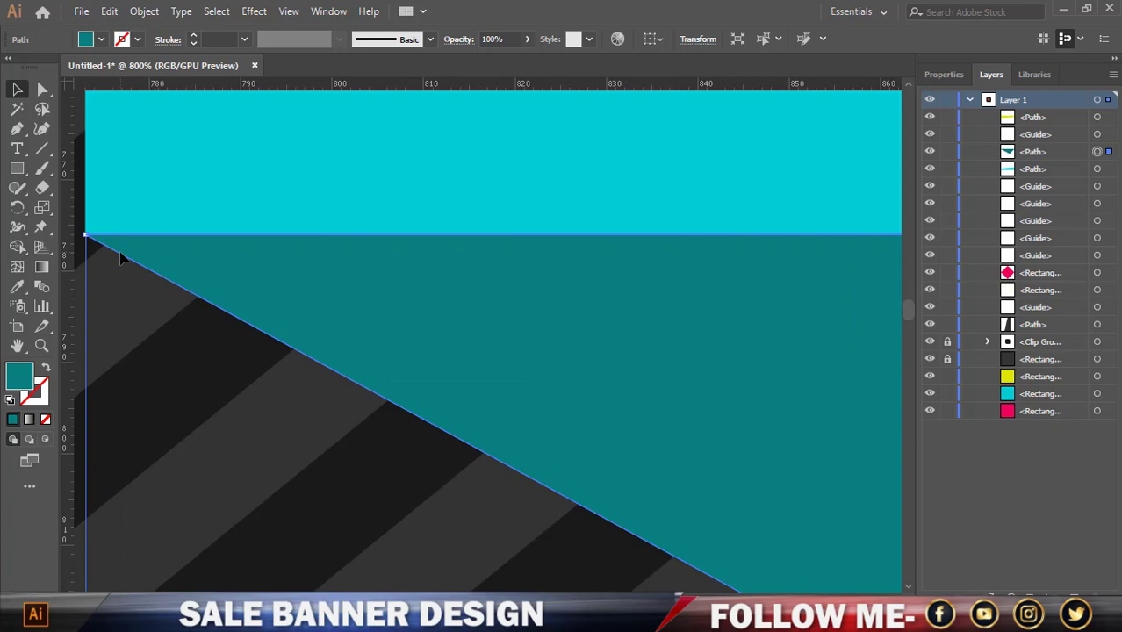
left_click(183, 324)
scroll(190, 339, "down", 1)
scroll(190, 339, "down", 2)
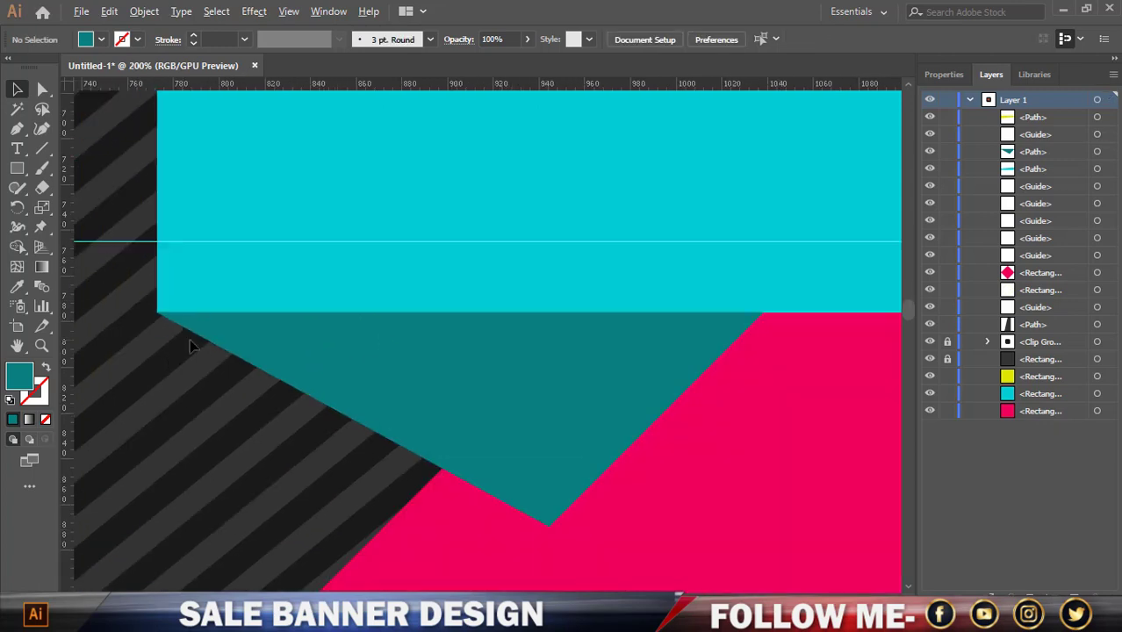
scroll(190, 339, "down", 2)
Reshape the teal triangle's anchors: raise its bottom point and align its top-right point to the cyan edge
left_click(470, 393)
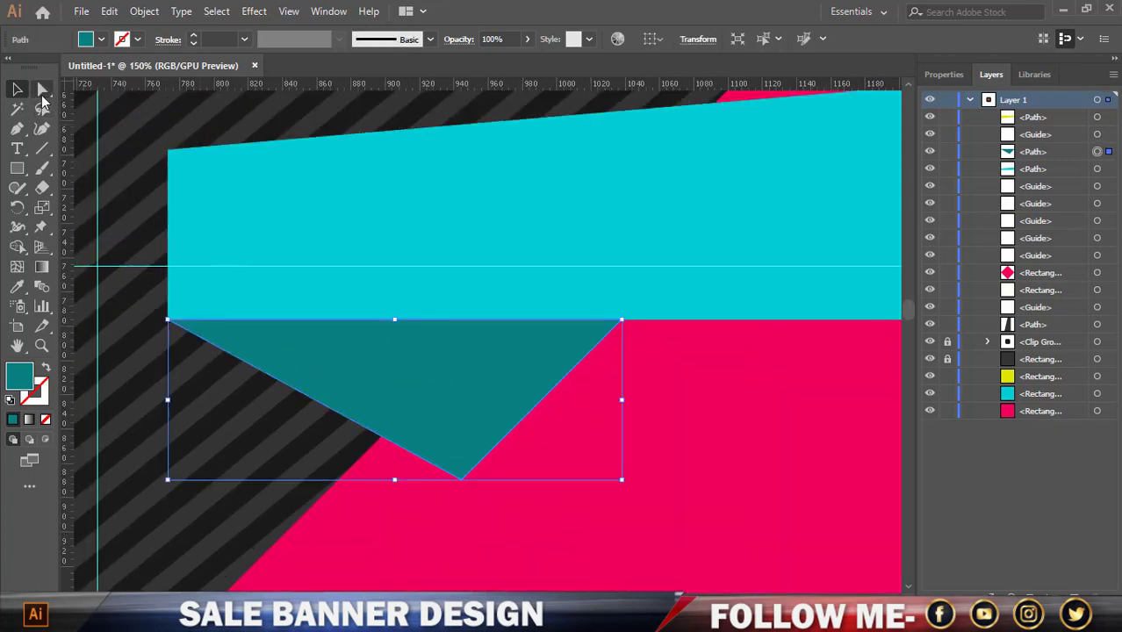
left_click(42, 89)
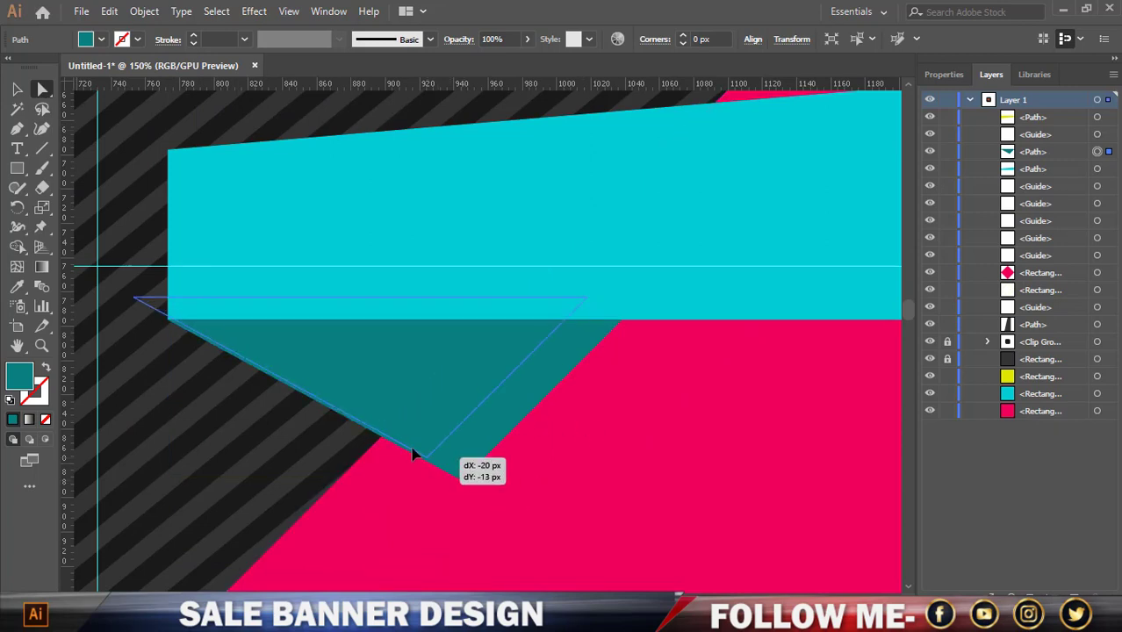
left_click_drag(464, 485, 404, 445)
key("ctrl+z")
left_click(465, 479)
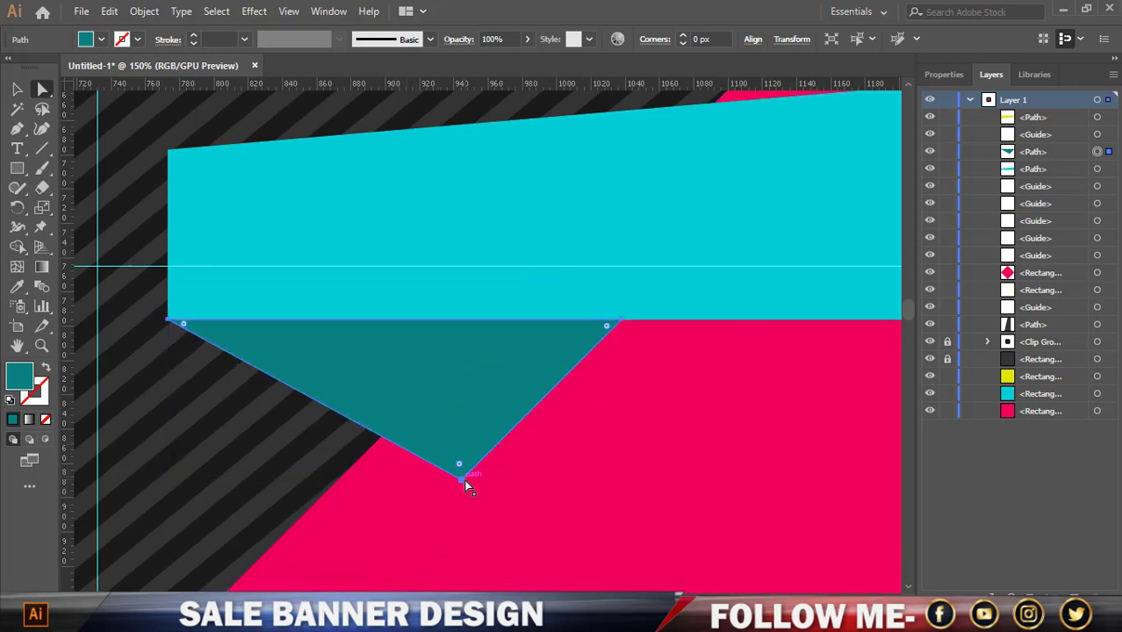
left_click_drag(466, 482, 381, 437)
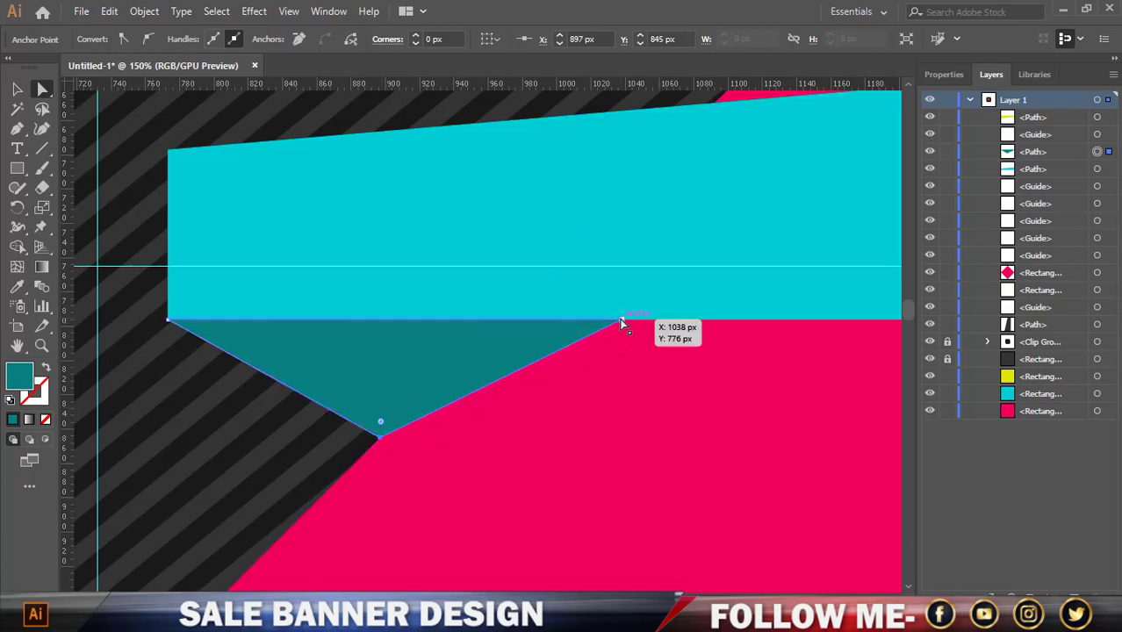
left_click_drag(621, 325, 492, 329)
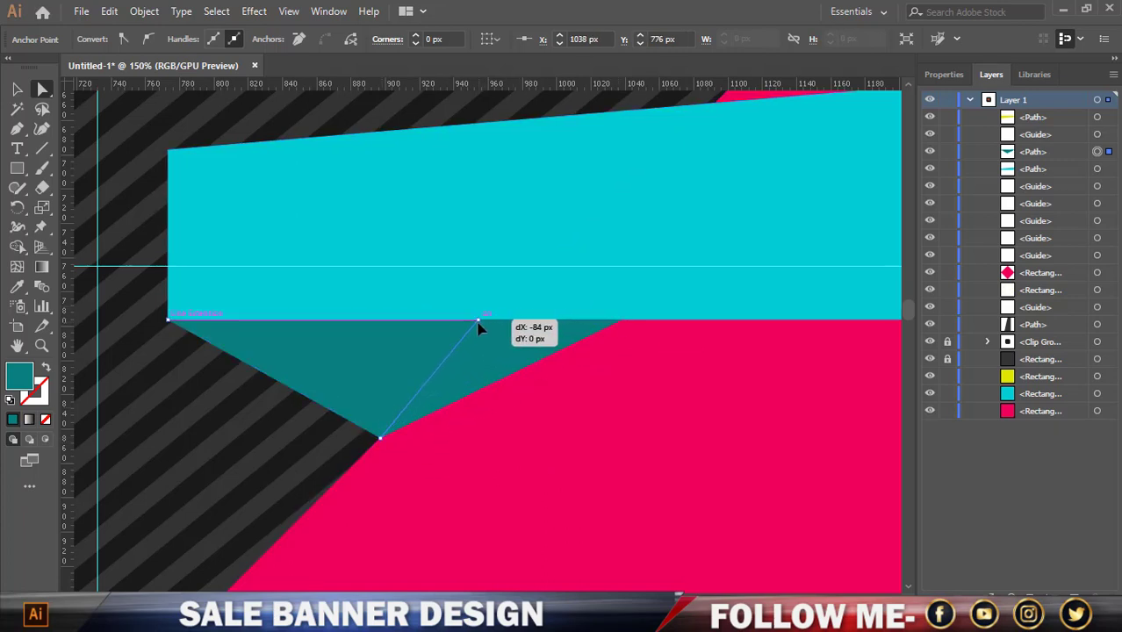
scroll(492, 330, "up", 2)
left_click_drag(445, 319, 491, 324)
left_click(513, 369)
Draw a triangular fold path from the yellow bar's corner up to the pink diamond's edge
scroll(505, 369, "down", 2)
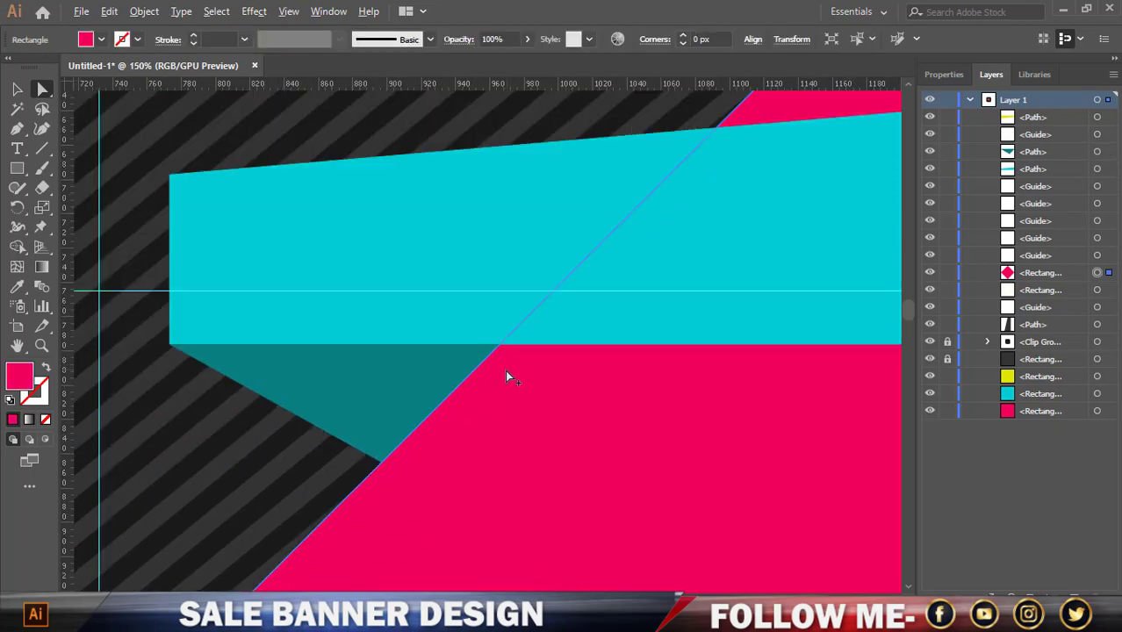
scroll(505, 370, "down", 2)
scroll(505, 369, "down", 3)
scroll(544, 439, "down", 1)
scroll(579, 490, "down", 2)
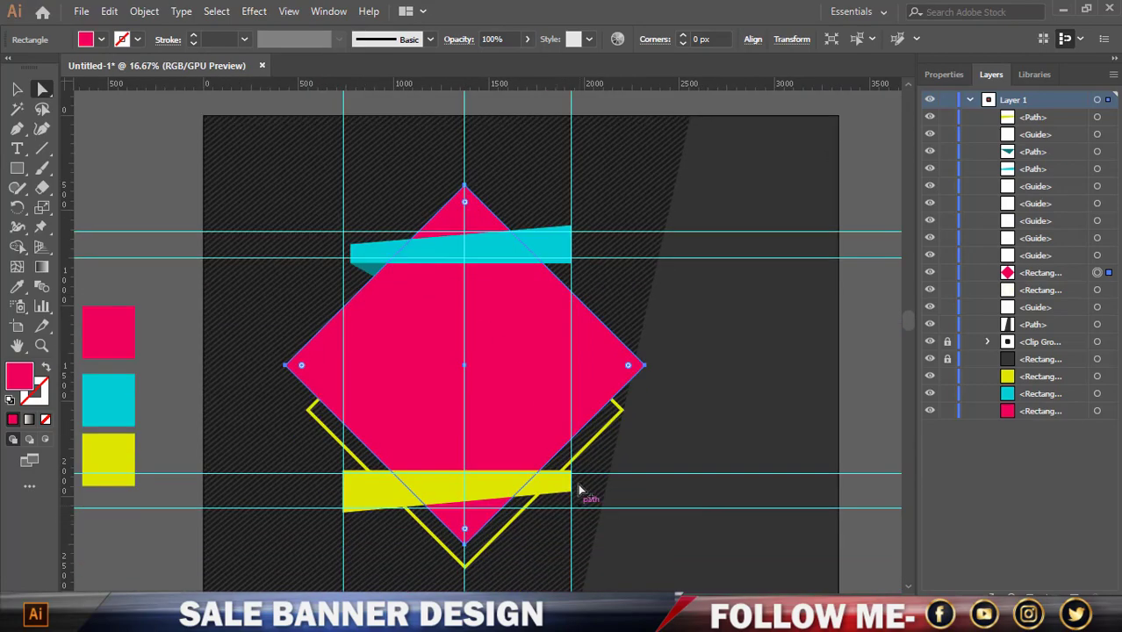
left_click(17, 128)
scroll(569, 482, "up", 3)
scroll(569, 482, "up", 1)
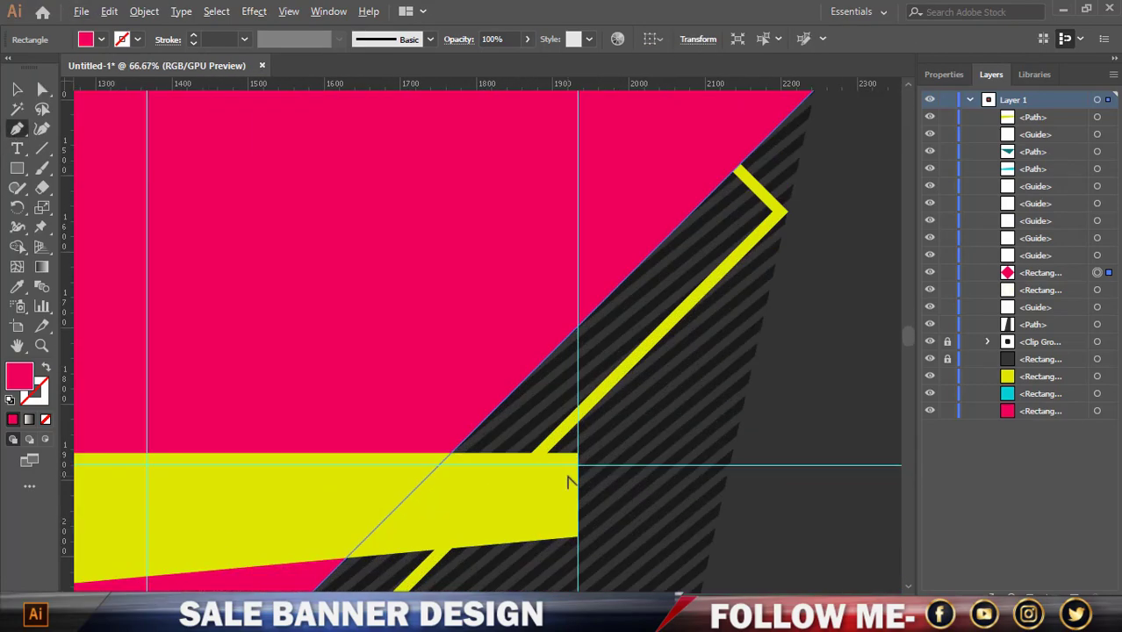
scroll(567, 448, "up", 1)
left_click(563, 445)
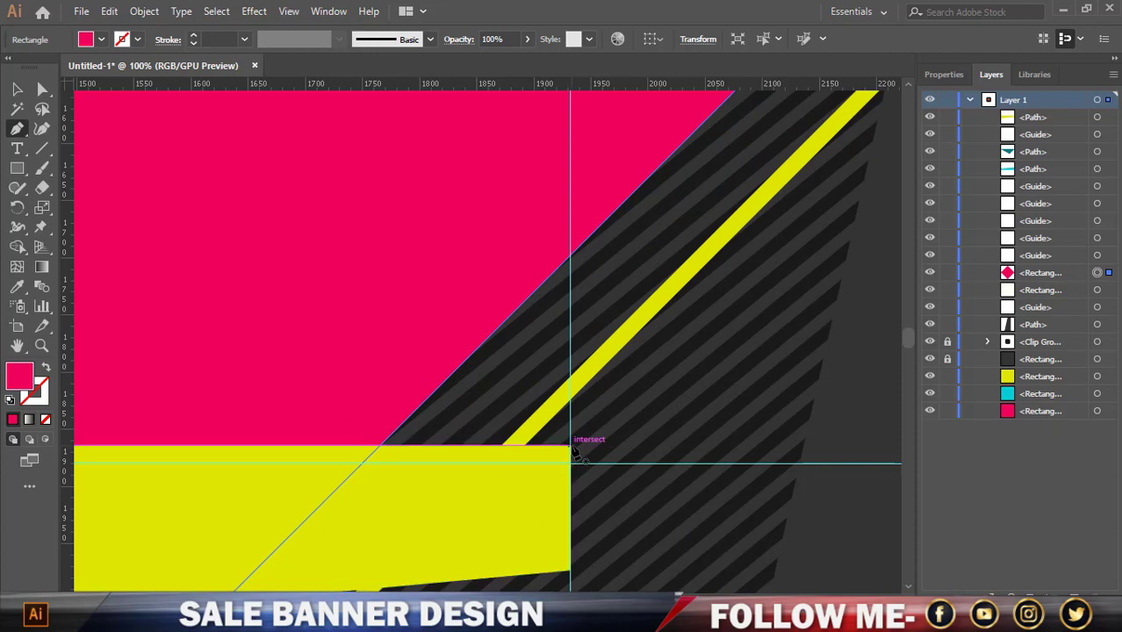
left_click(466, 358)
left_click(383, 447)
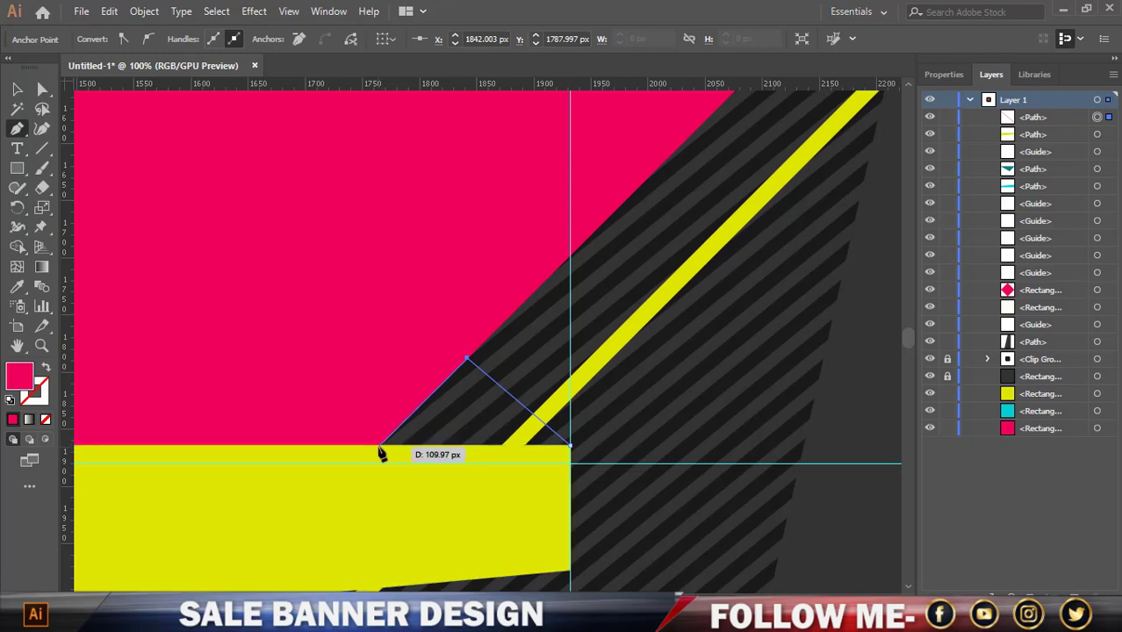
left_click(570, 448)
Fill the triangle with the yellow band's colour, then darken it to olive BFBB16
left_click(17, 285)
left_click(180, 469)
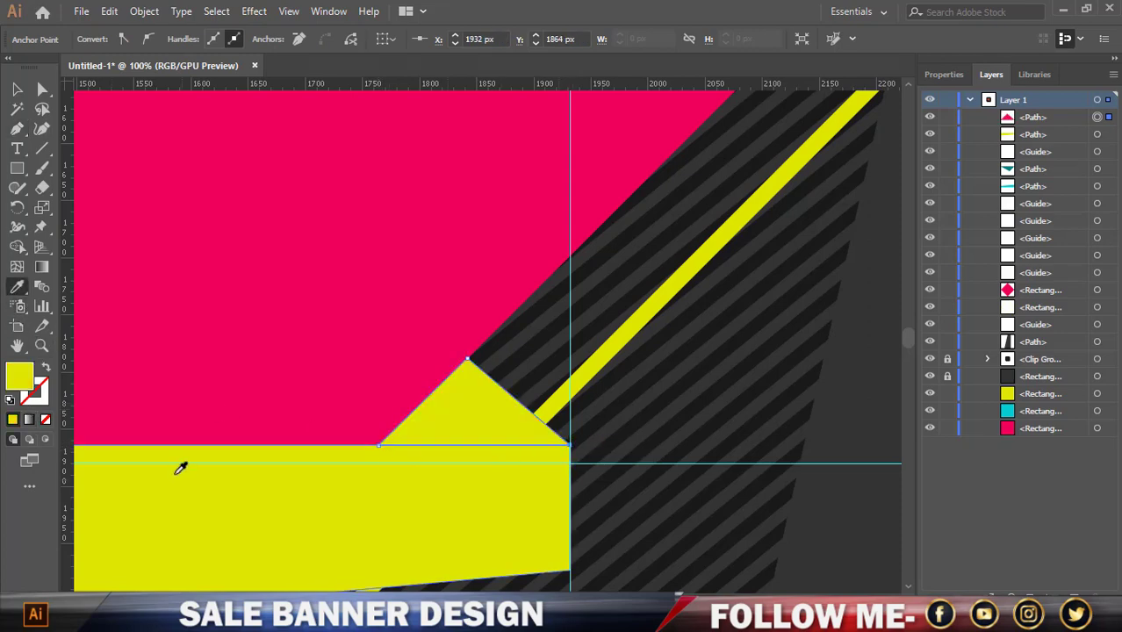
double_click(19, 385)
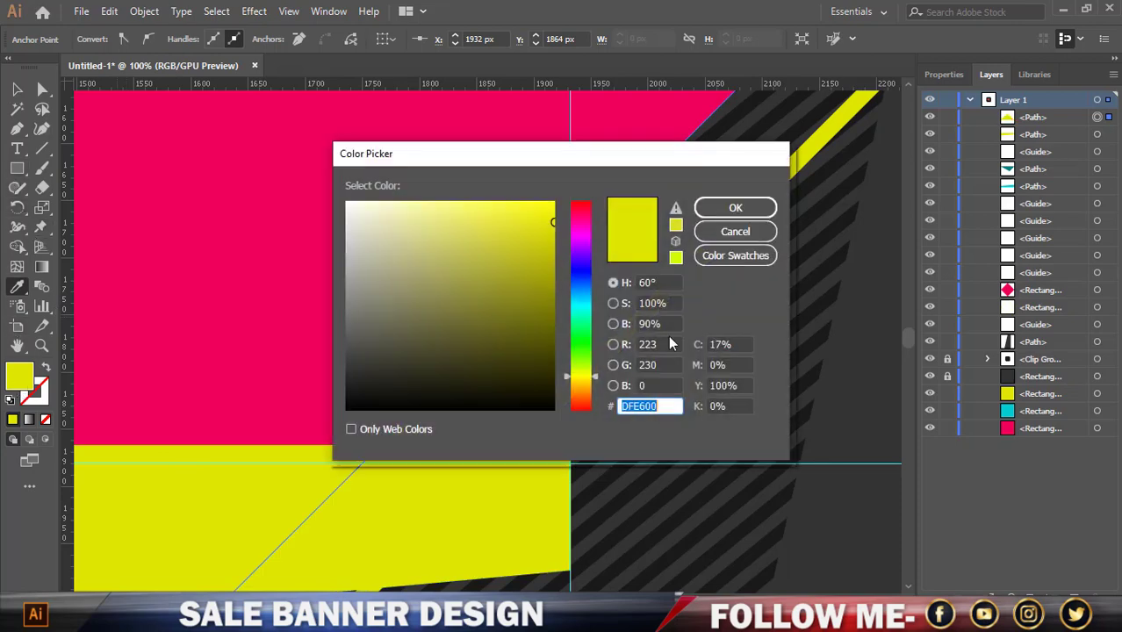
left_click_drag(547, 294, 546, 281)
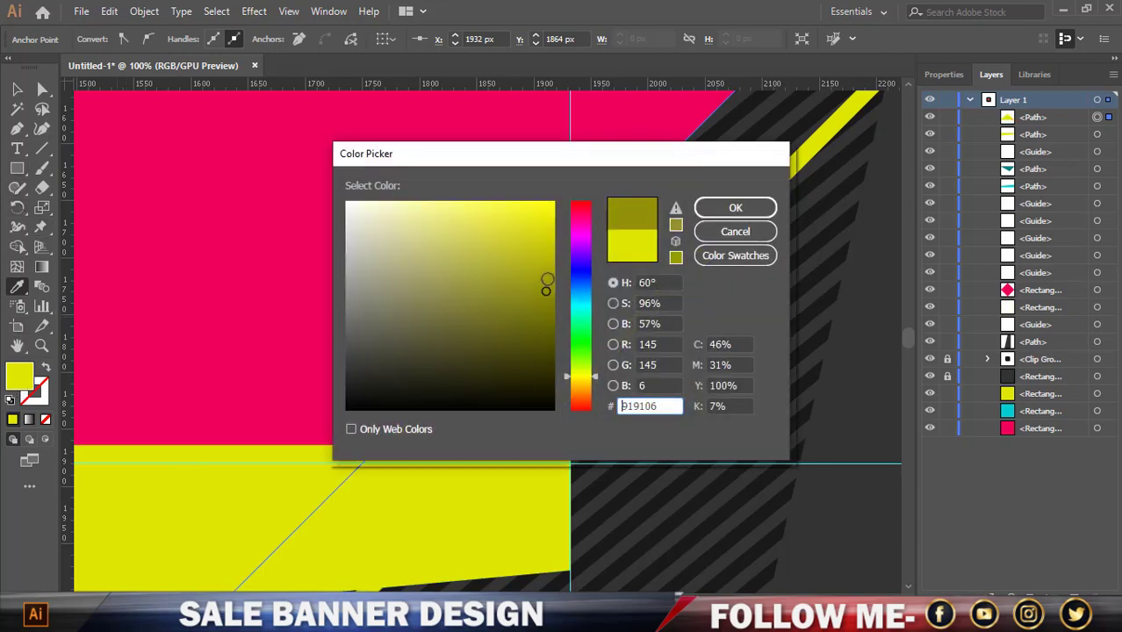
left_click(734, 209)
Reselect the olive fold and adjust its fill to a slightly lighter olive
key("v")
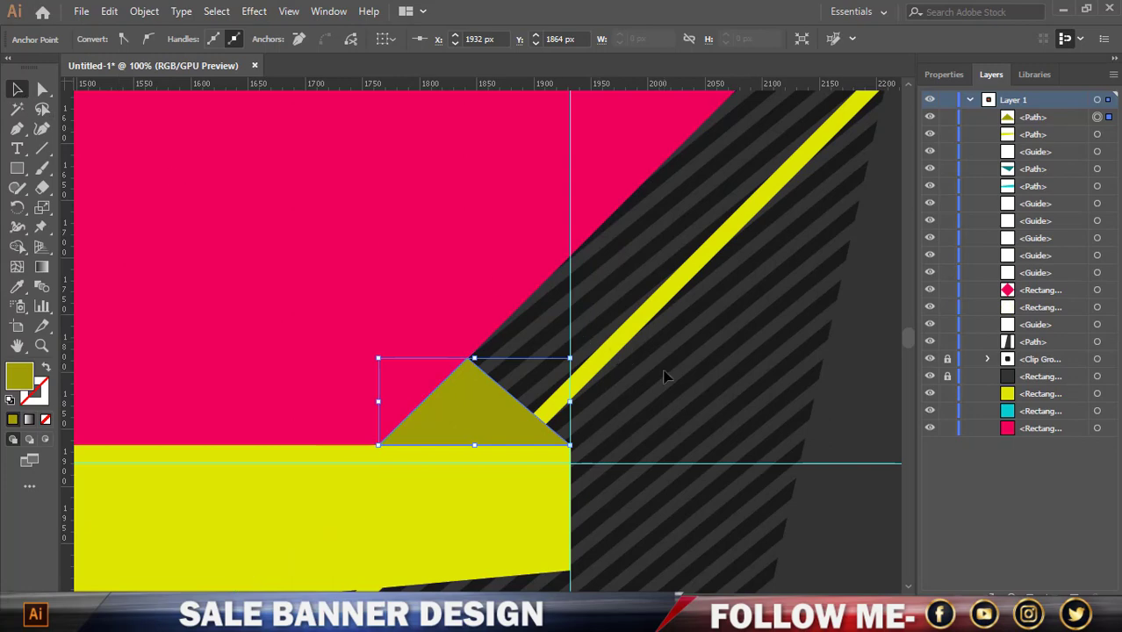
left_click(669, 380)
scroll(672, 383, "down", 2)
scroll(672, 384, "down", 5)
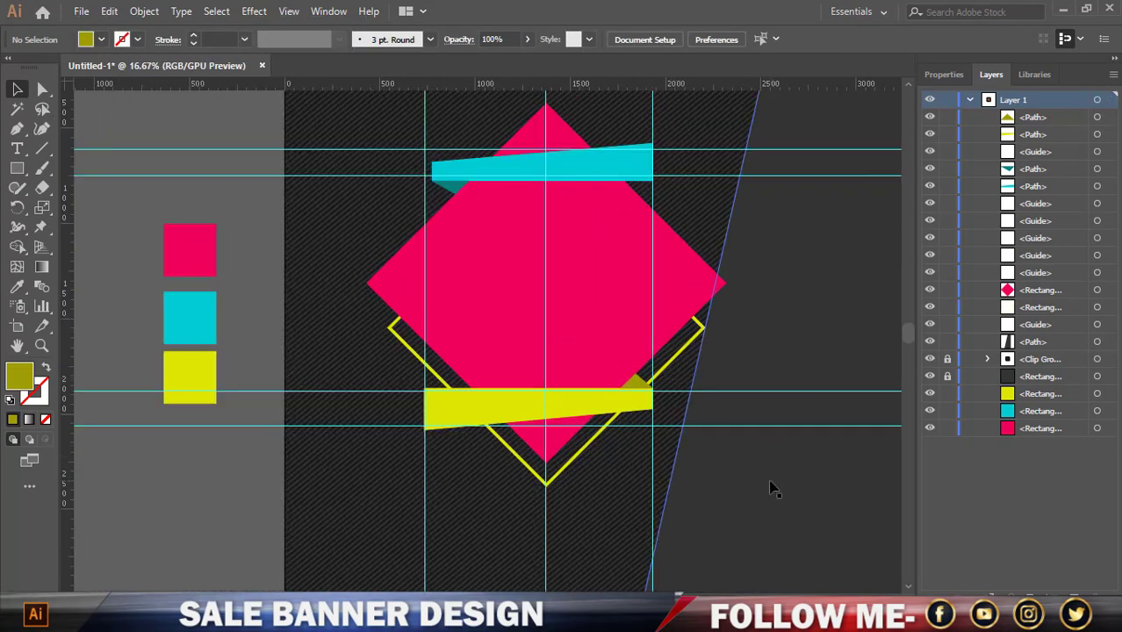
scroll(691, 428, "up", 3)
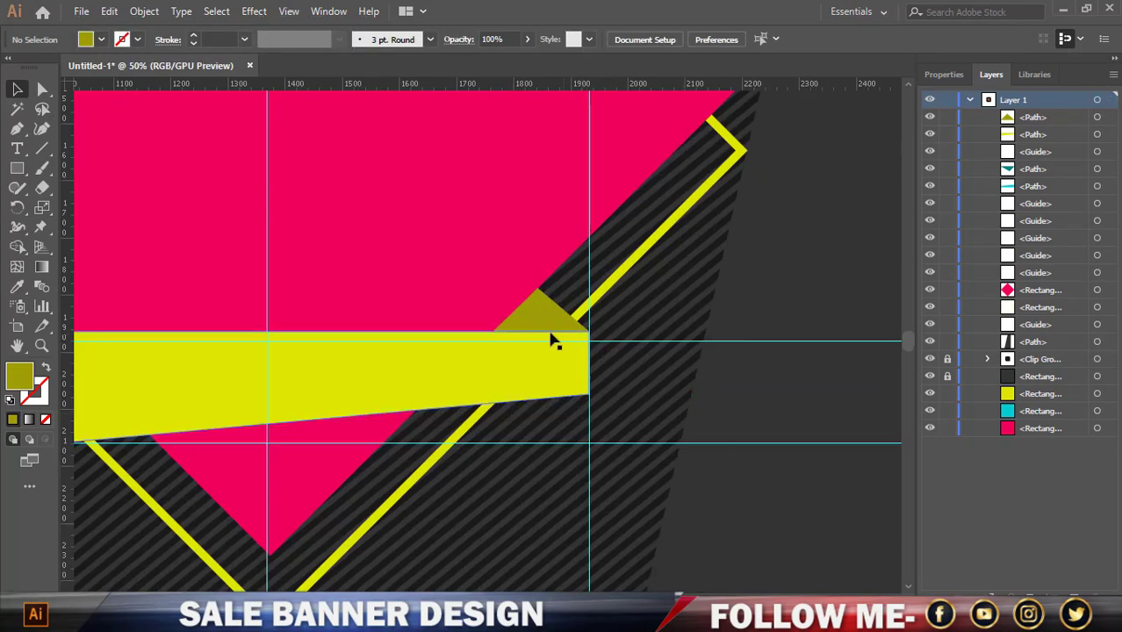
left_click(551, 331)
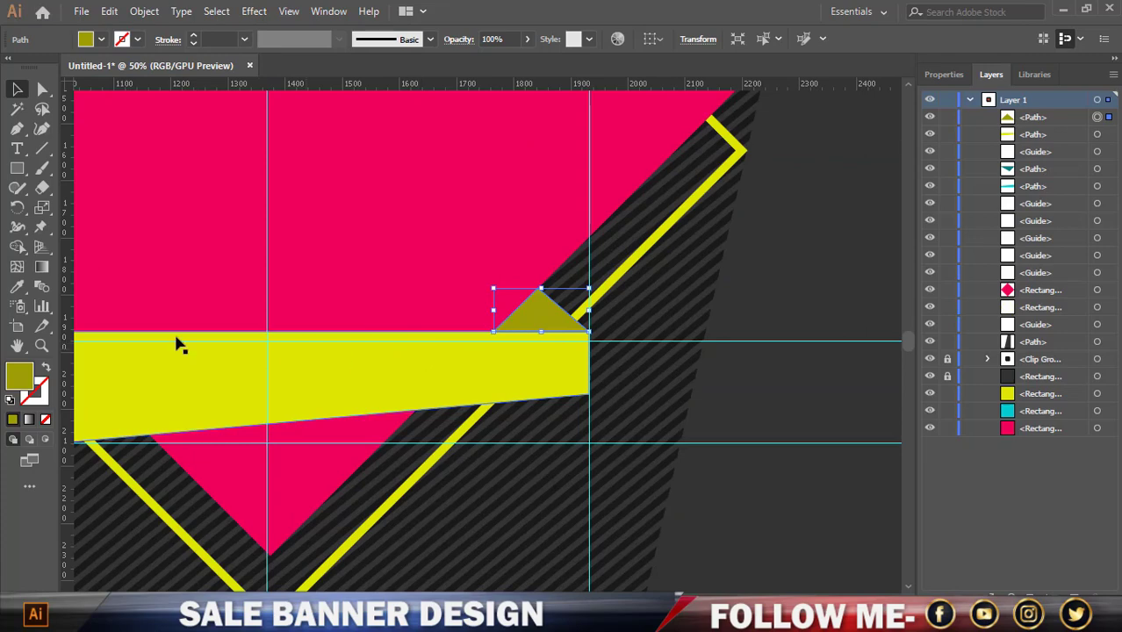
double_click(24, 381)
left_click(531, 253)
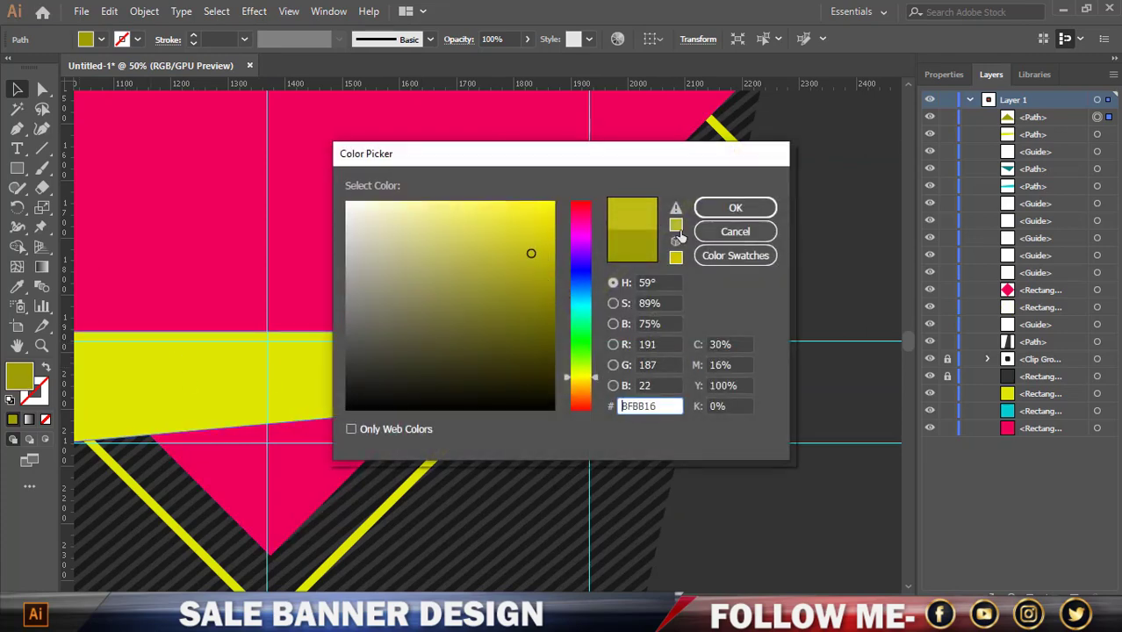
left_click(729, 211)
Delete the three vertical guides, then marquee-select and delete all horizontal guides
left_click(718, 498)
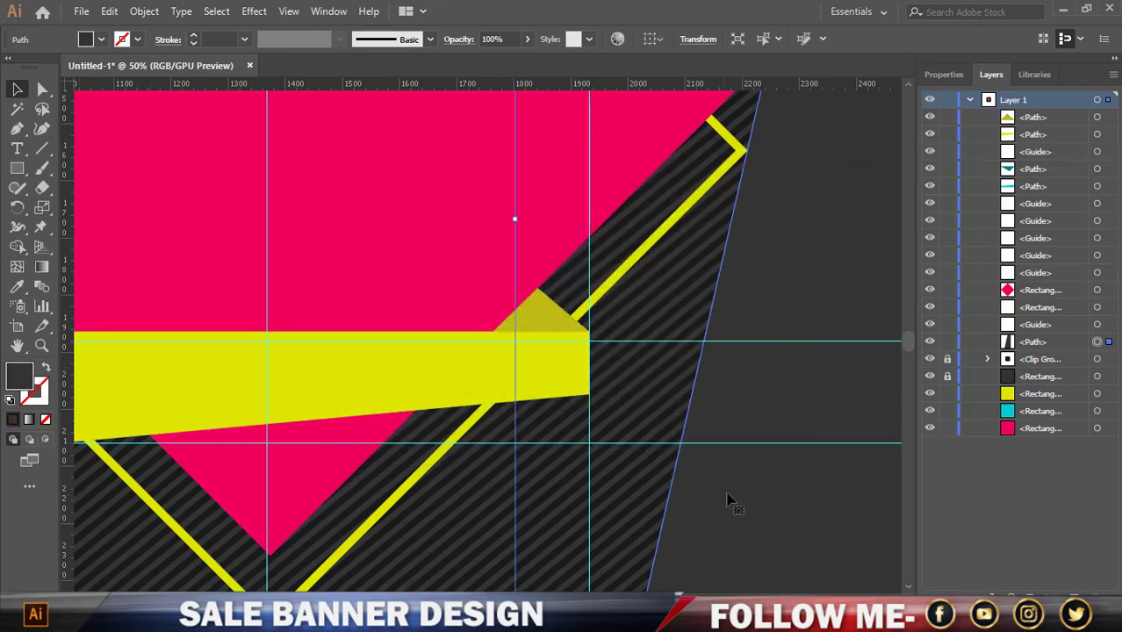
scroll(731, 495, "down", 4)
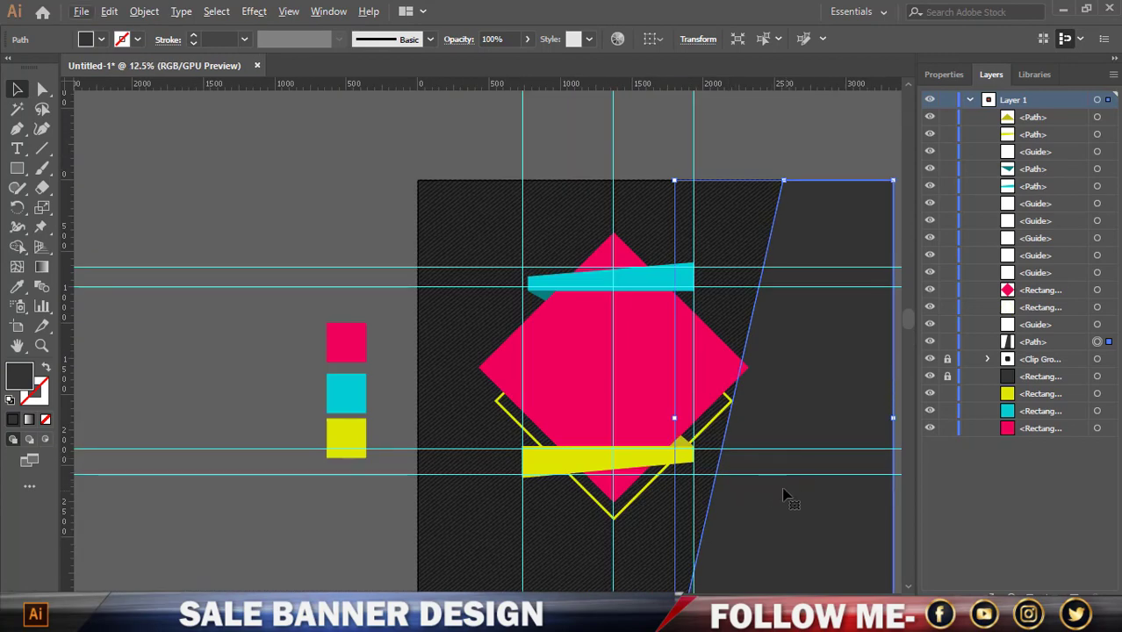
left_click(742, 160)
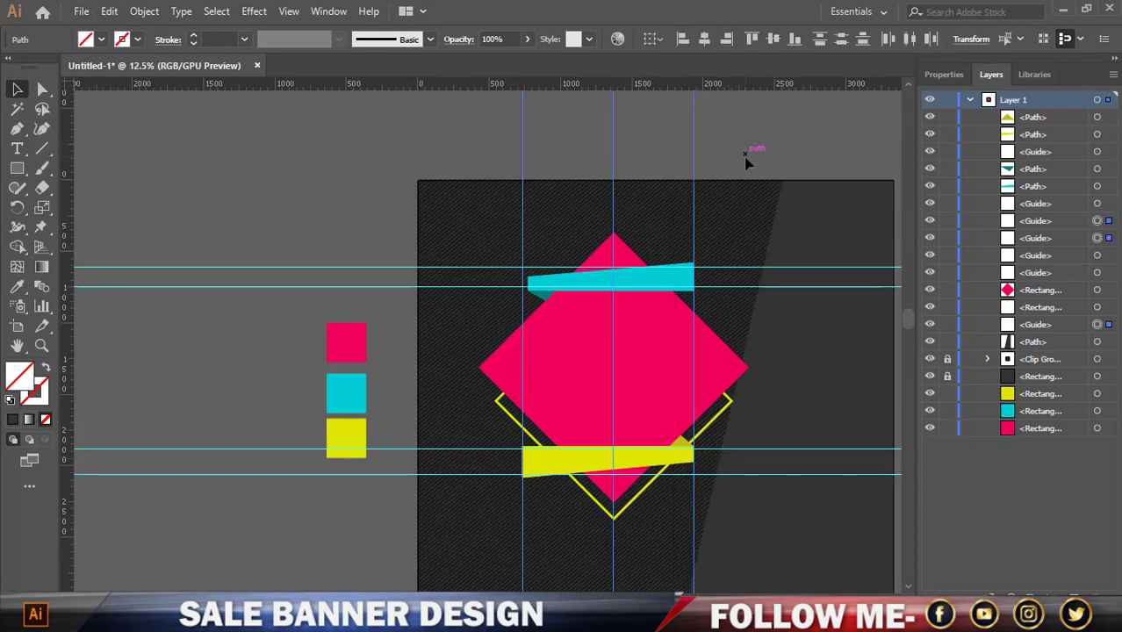
key("Delete")
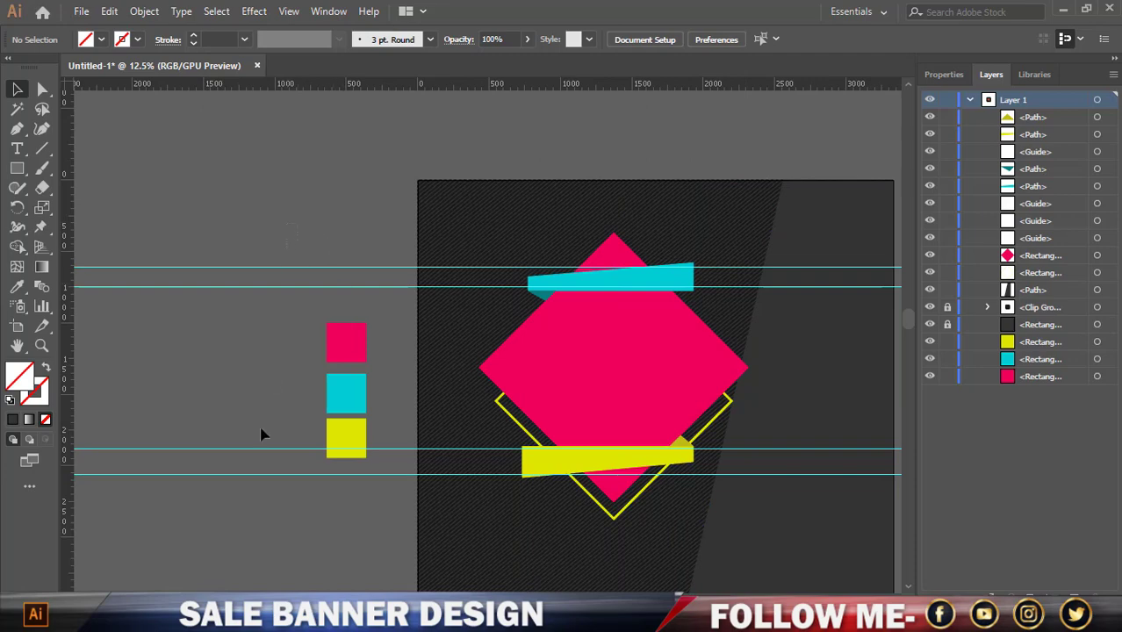
left_click_drag(261, 434, 246, 539)
key("Delete")
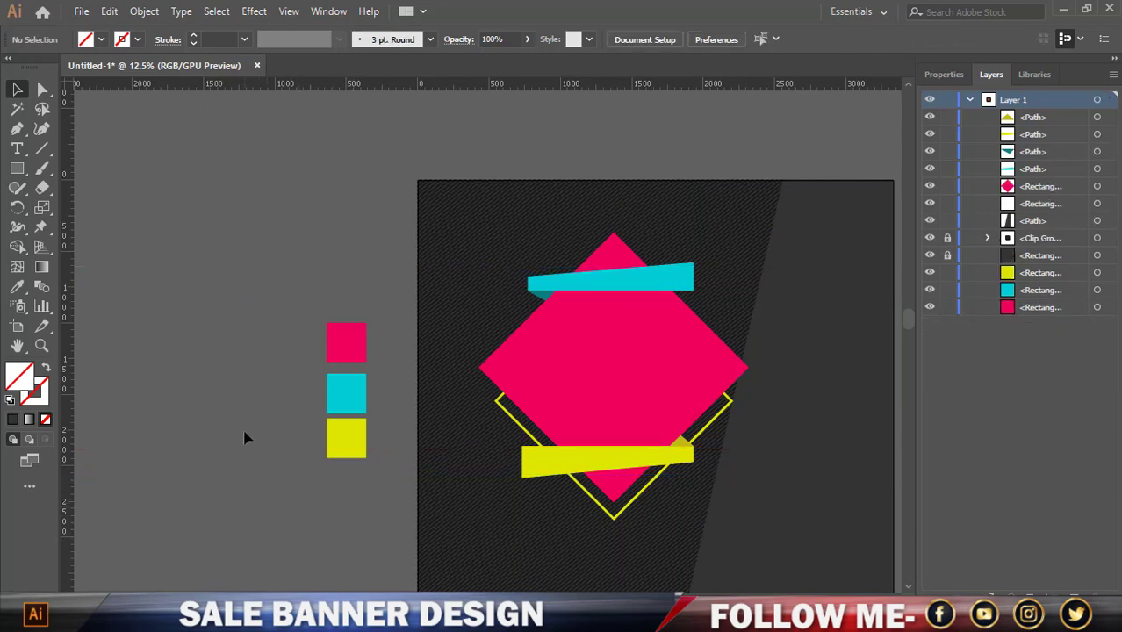
key("super")
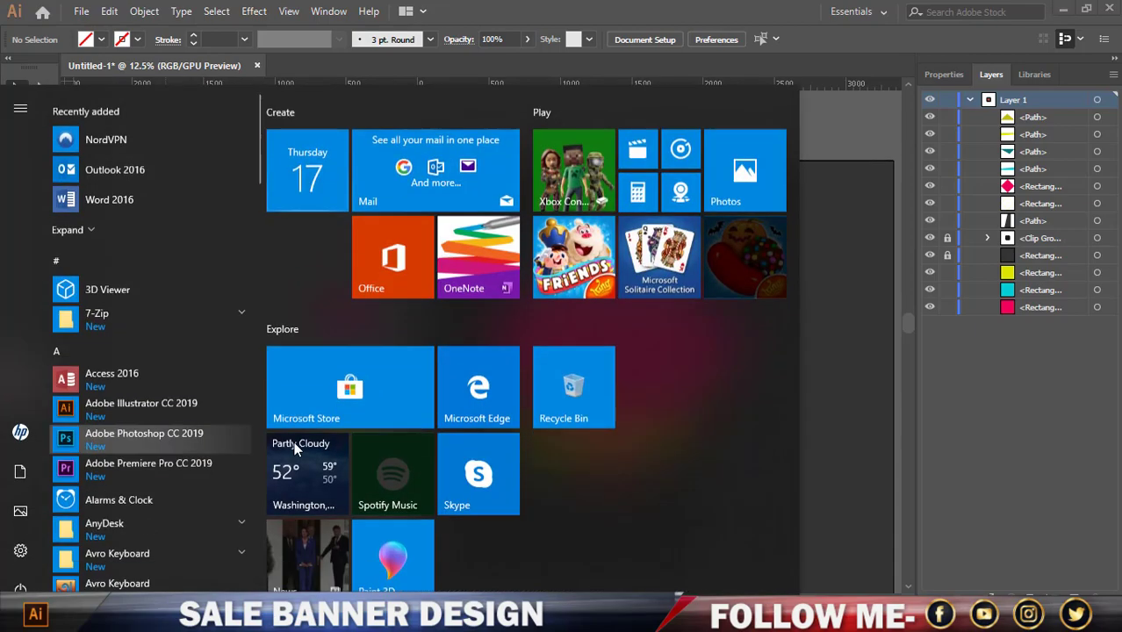
key("Escape")
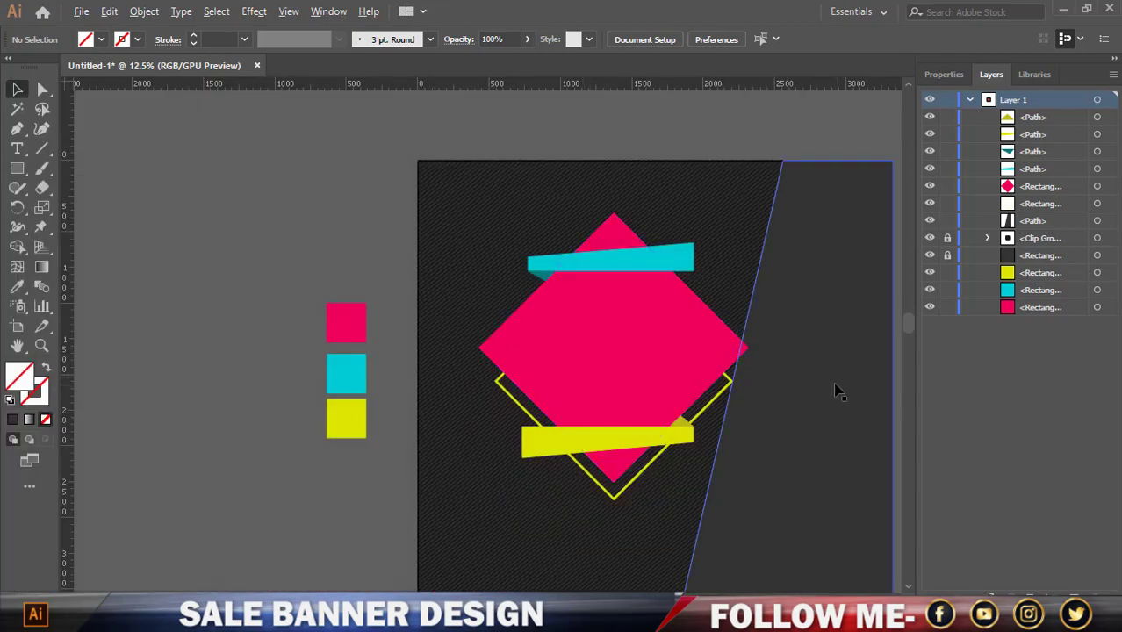
scroll(836, 360, "up", 2)
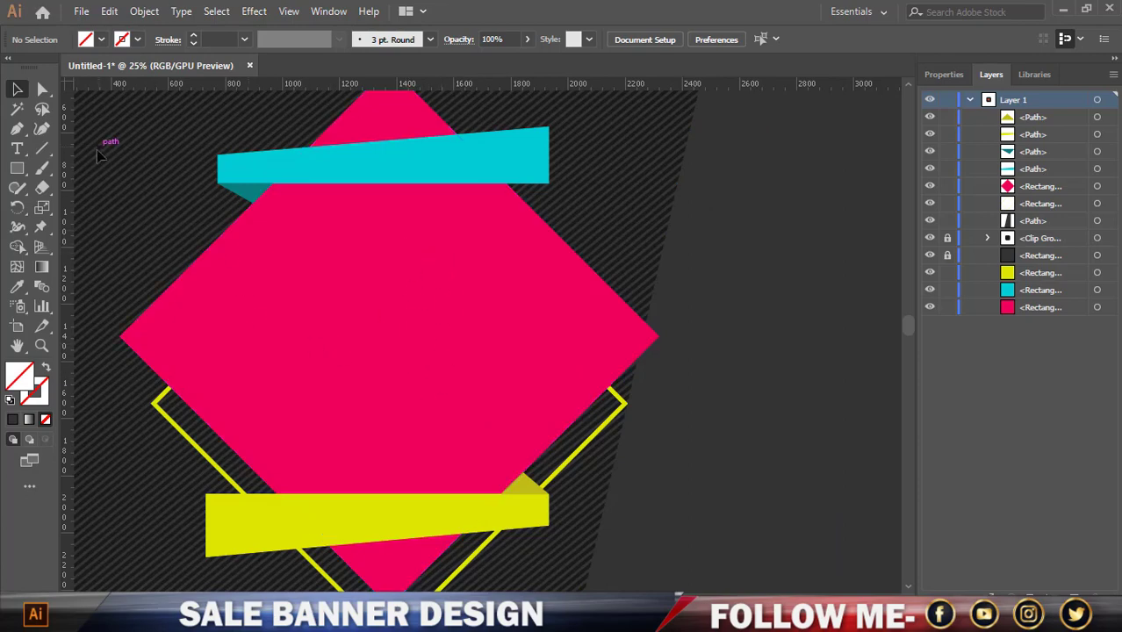
scroll(388, 303, "up", 1)
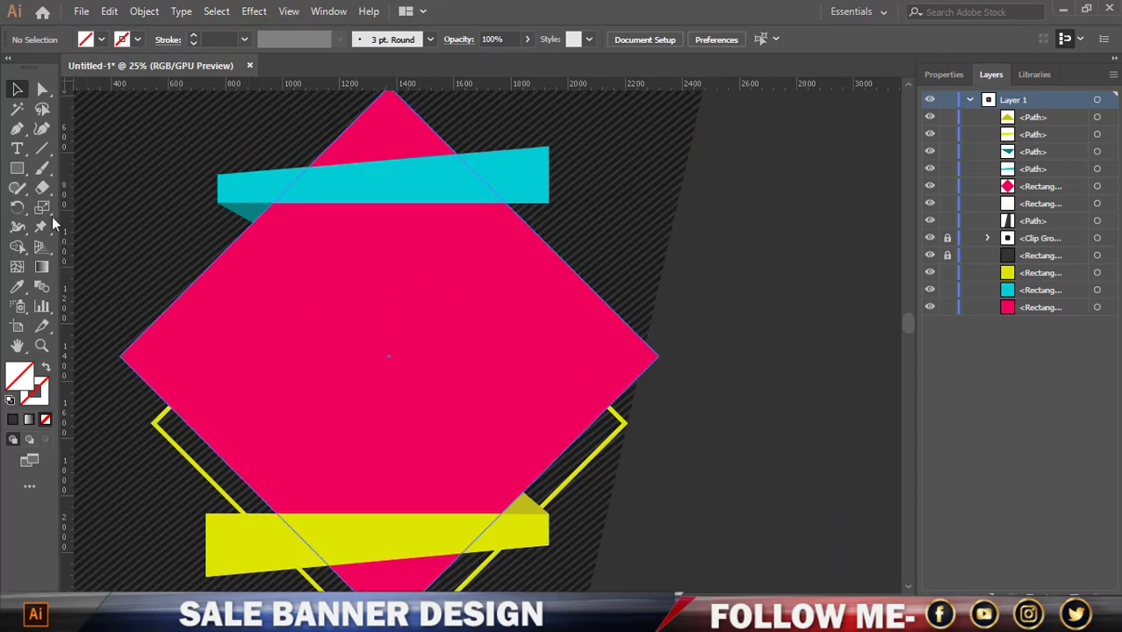
Type 'SALE' at 72 pt on the diamond's left side and scale the text box up
left_click(17, 149)
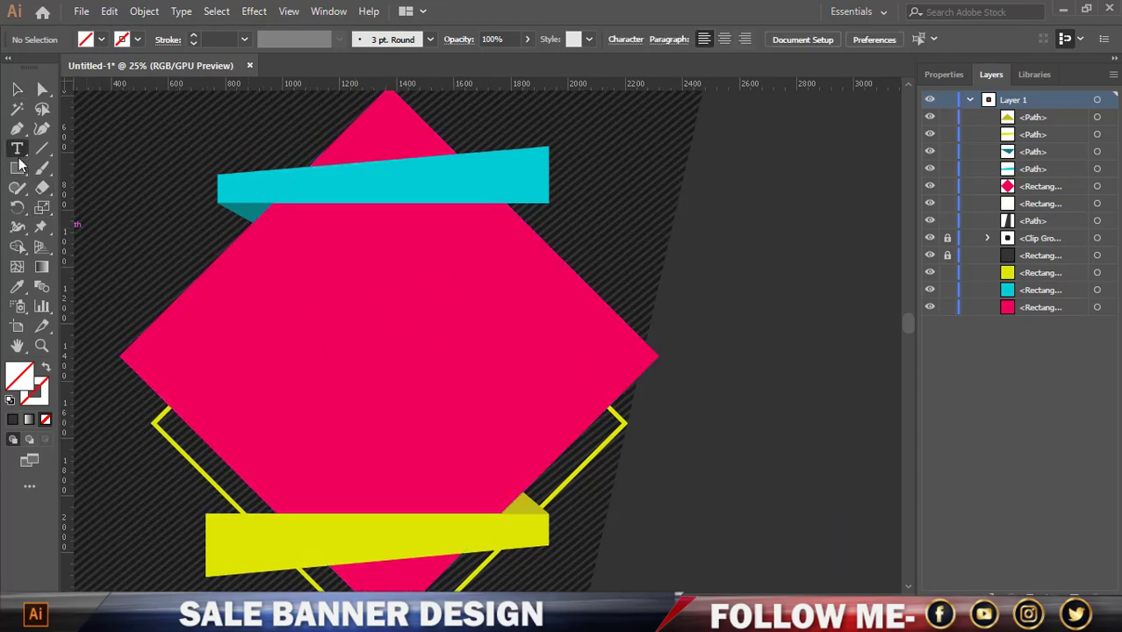
left_click(289, 378)
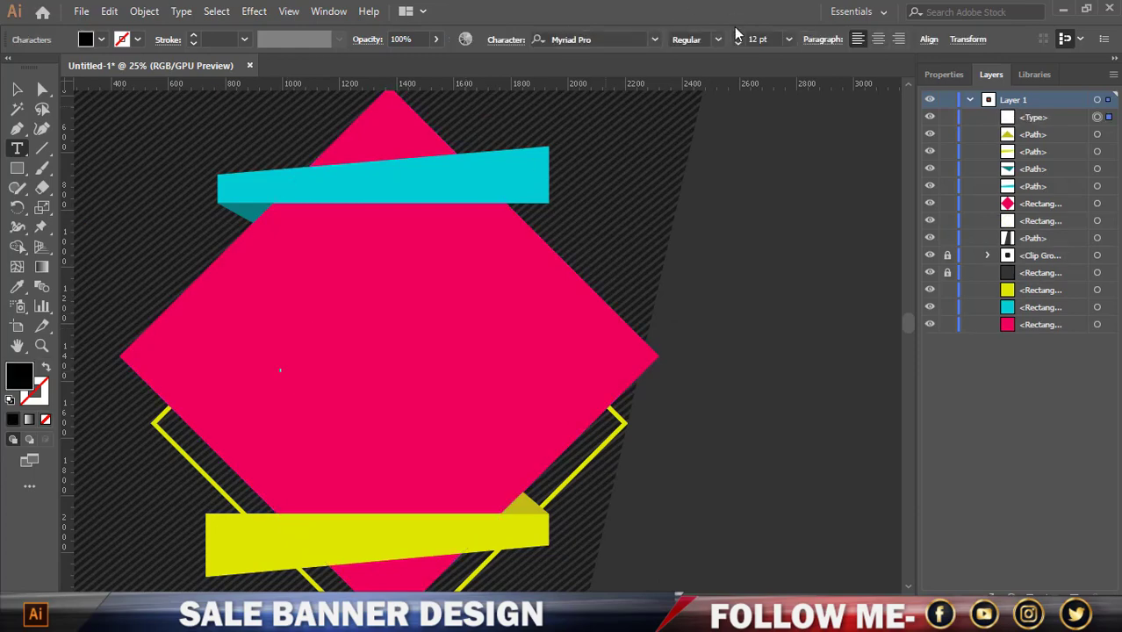
left_click(788, 40)
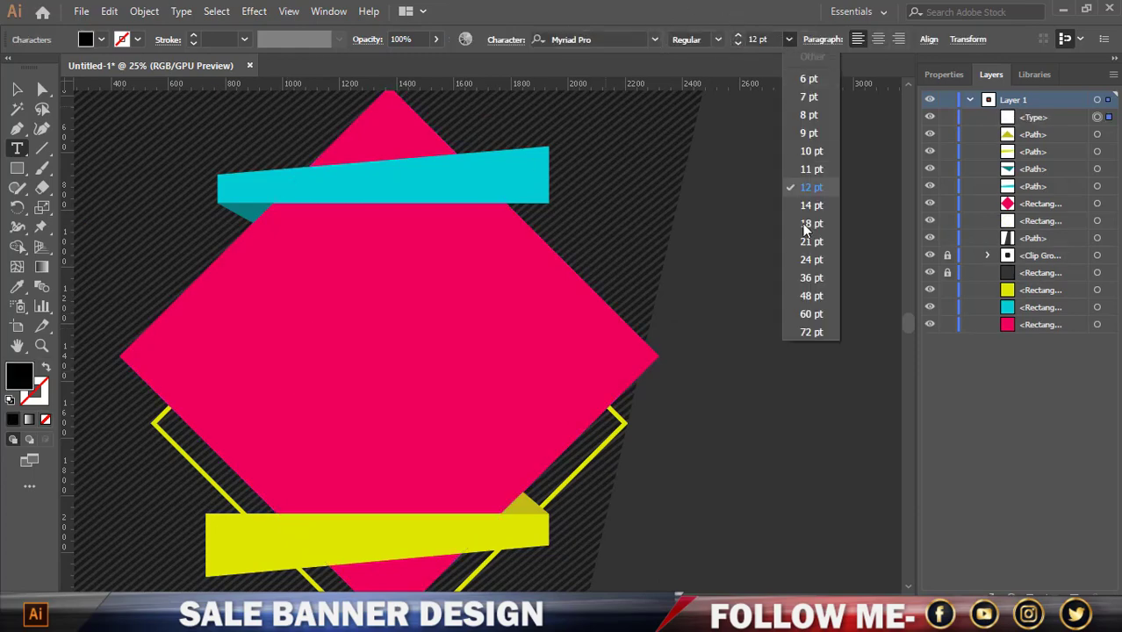
left_click(812, 333)
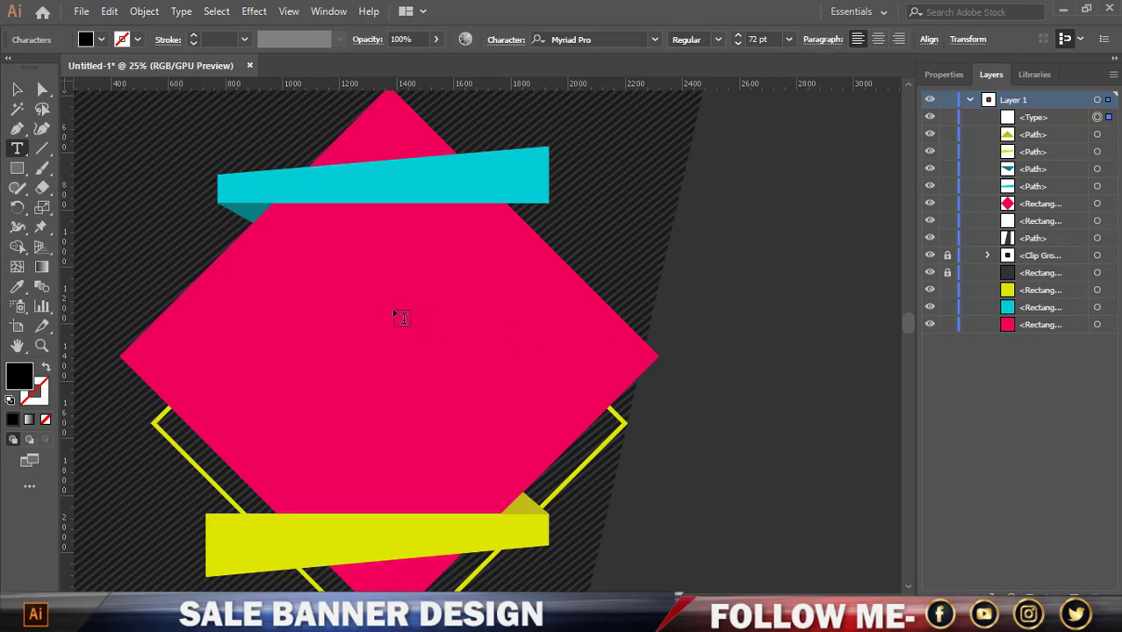
type("SA")
type("LE")
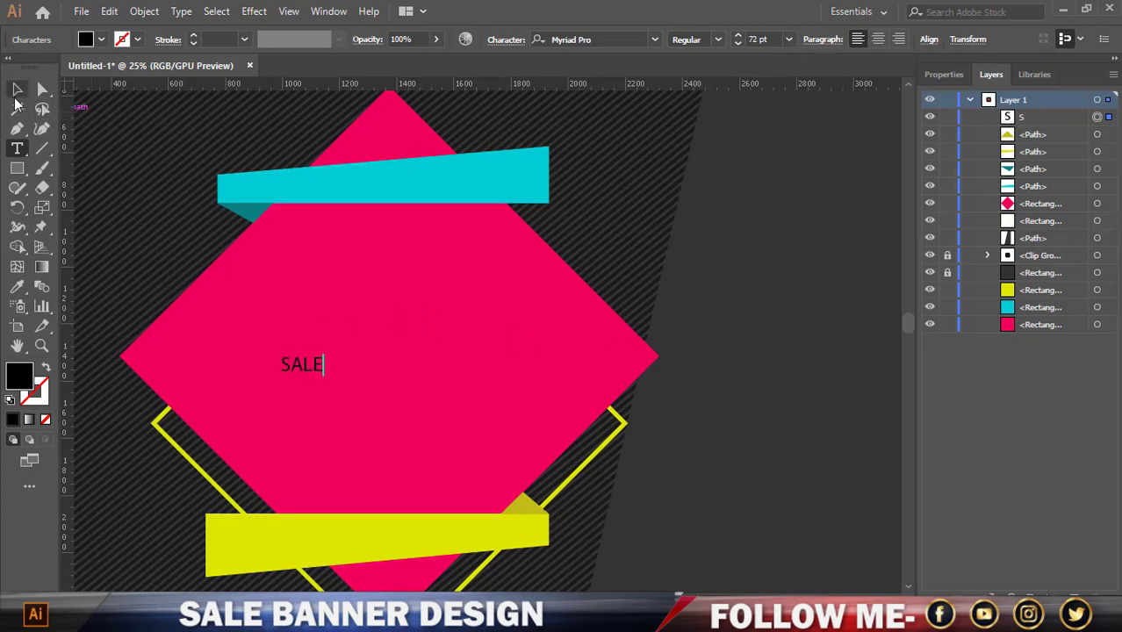
left_click(16, 88)
left_click_drag(324, 376, 399, 415)
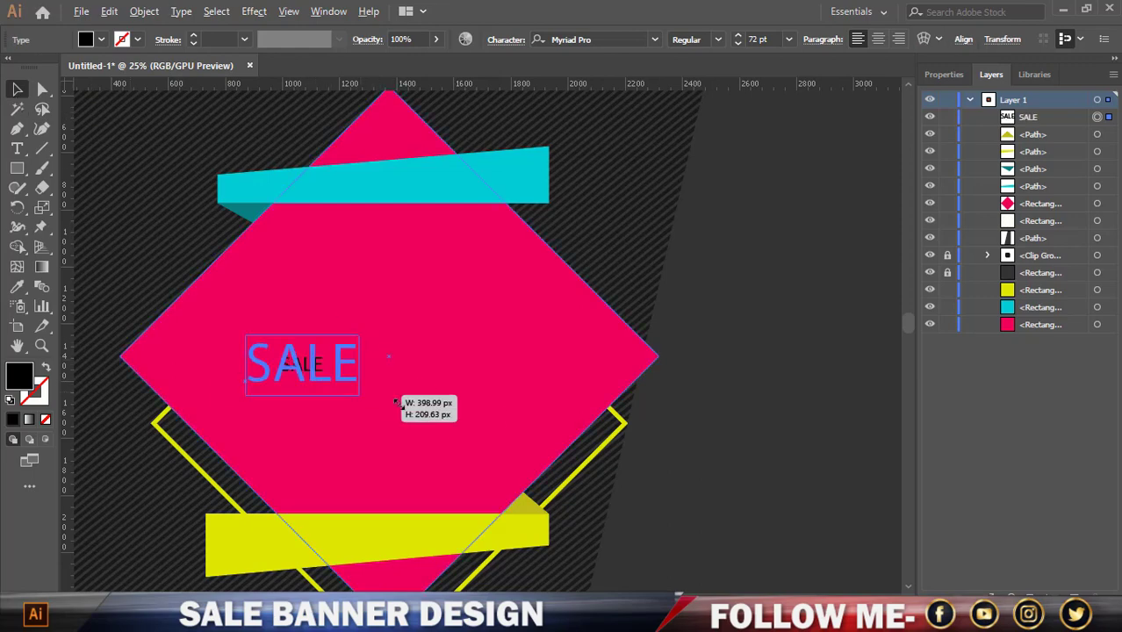
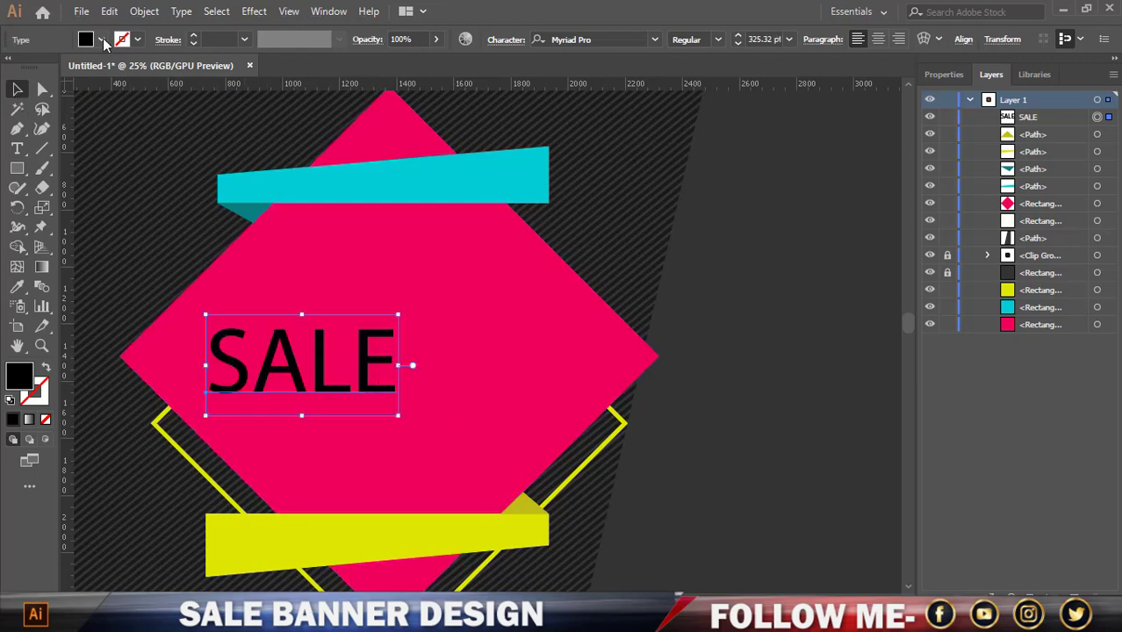
Fill the SALE text white and set its font to Acumin Variable Concept
left_click(102, 40)
left_click(33, 67)
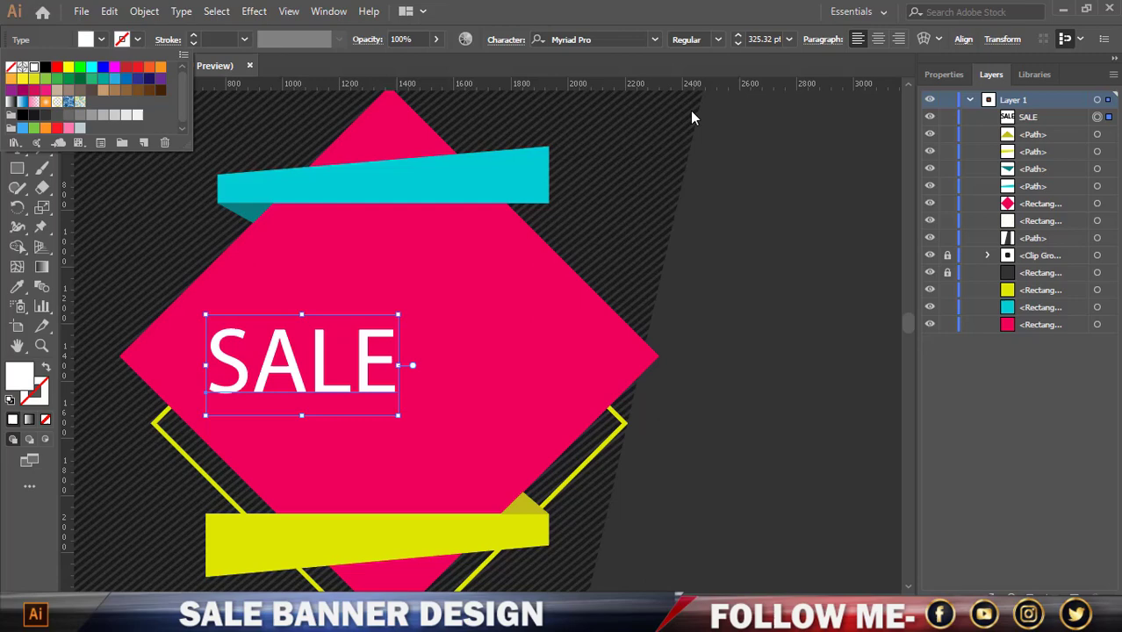
left_click(654, 39)
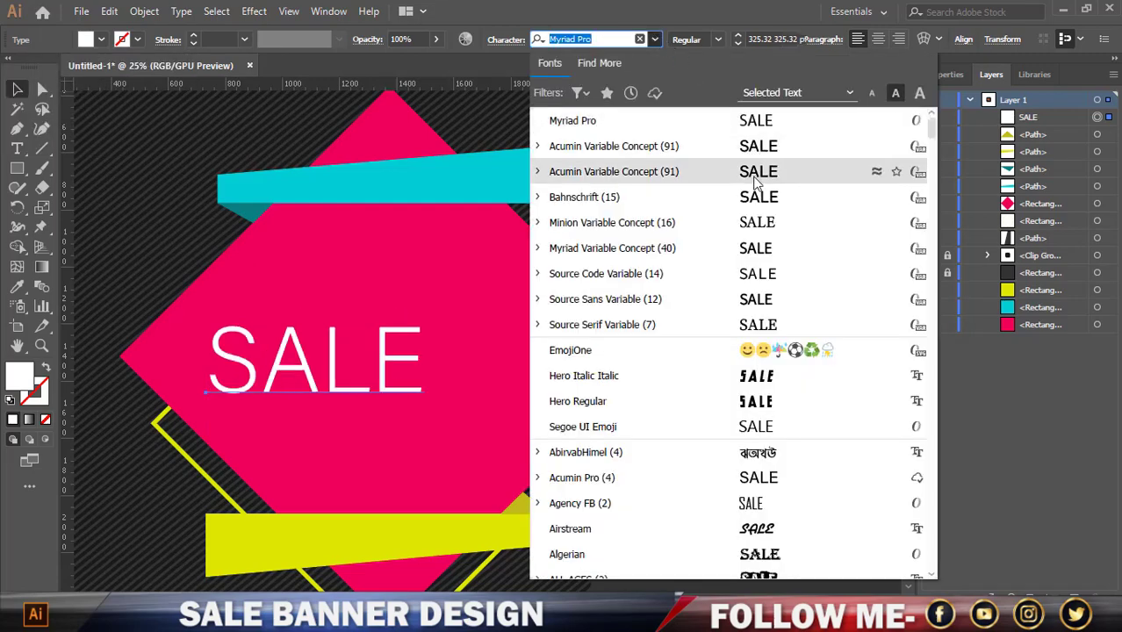
key("Escape")
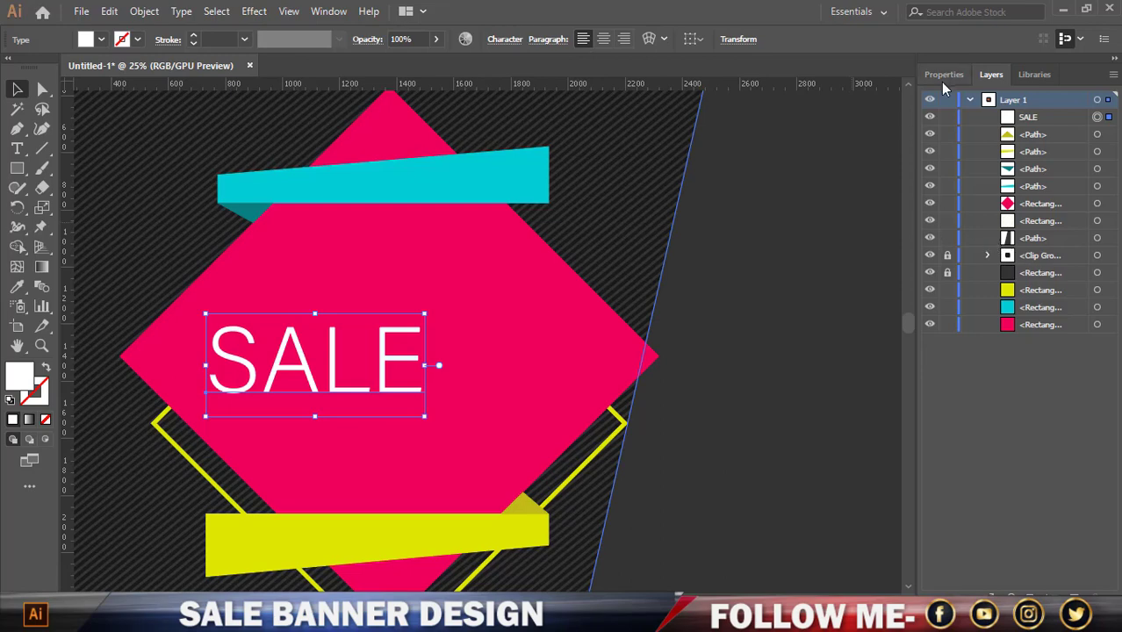
Make SALE Bold, enlarge it to 480.28 pt, and duplicate it just above
left_click(944, 75)
left_click(1079, 414)
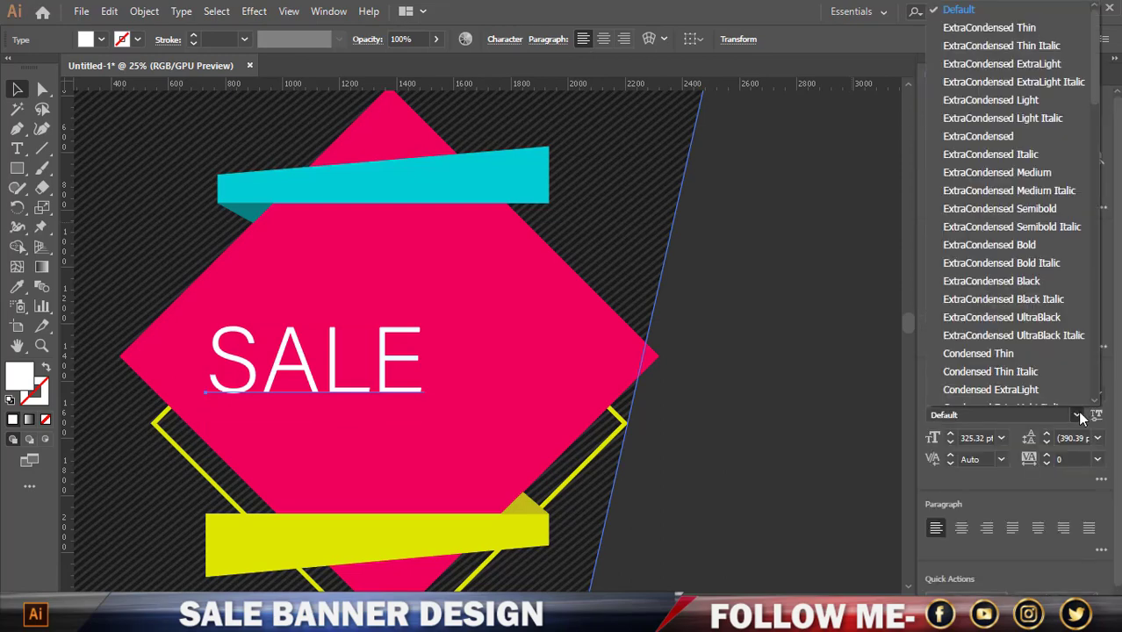
scroll(1007, 289, "down", 6)
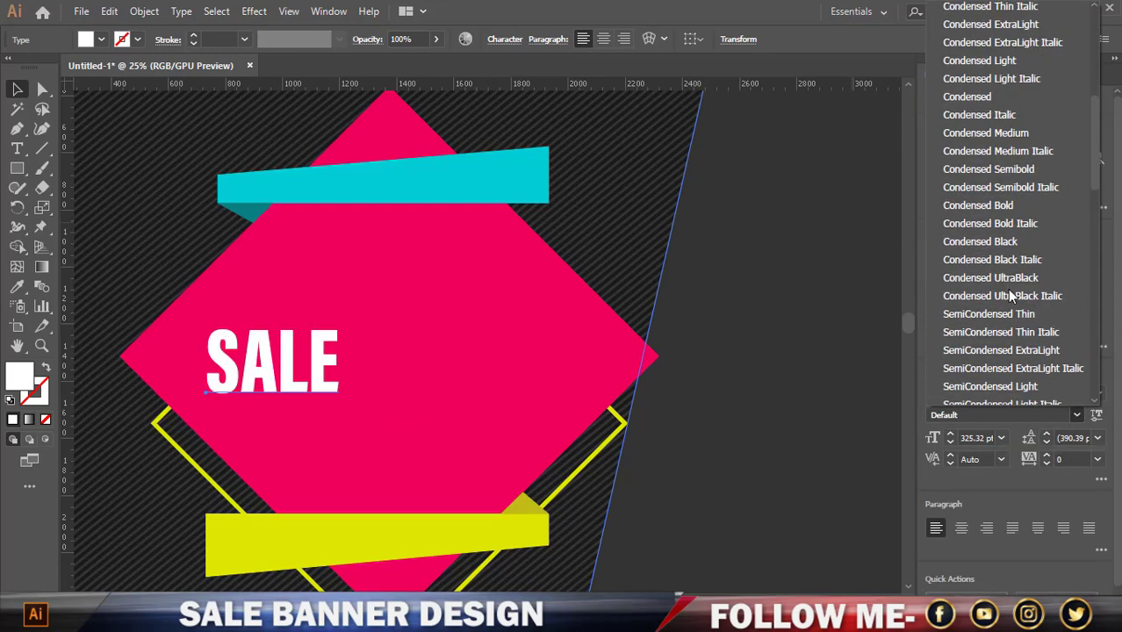
scroll(1008, 292, "down", 9)
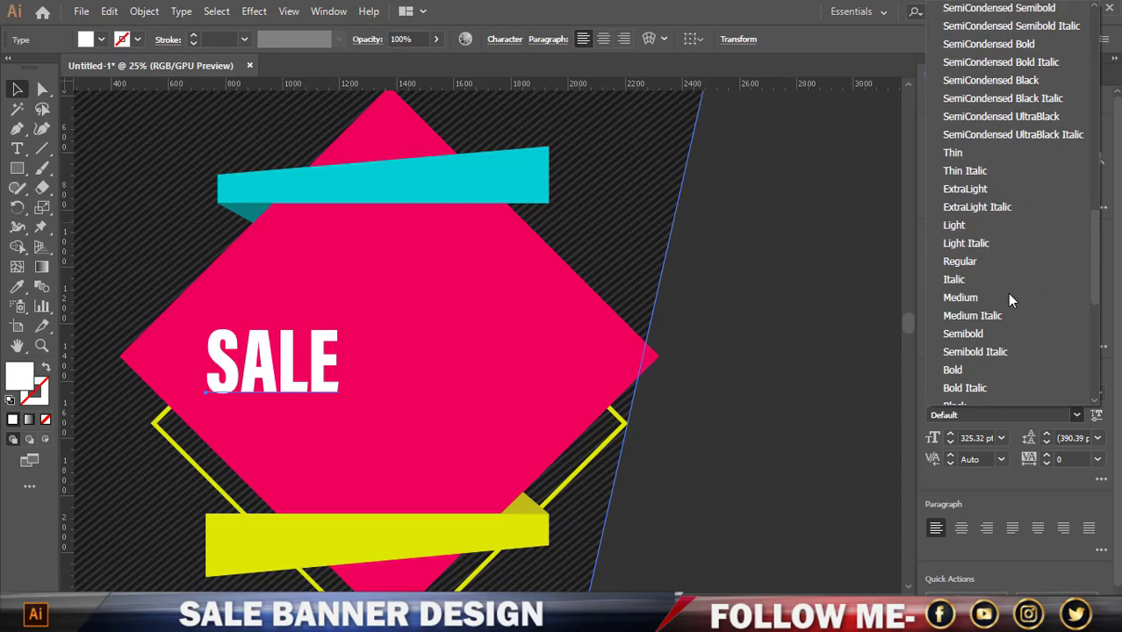
left_click(964, 370)
mouse_move(444, 366)
left_mouse_down()
mouse_move(492, 369)
mouse_move(502, 397)
mouse_move(514, 396)
left_mouse_up()
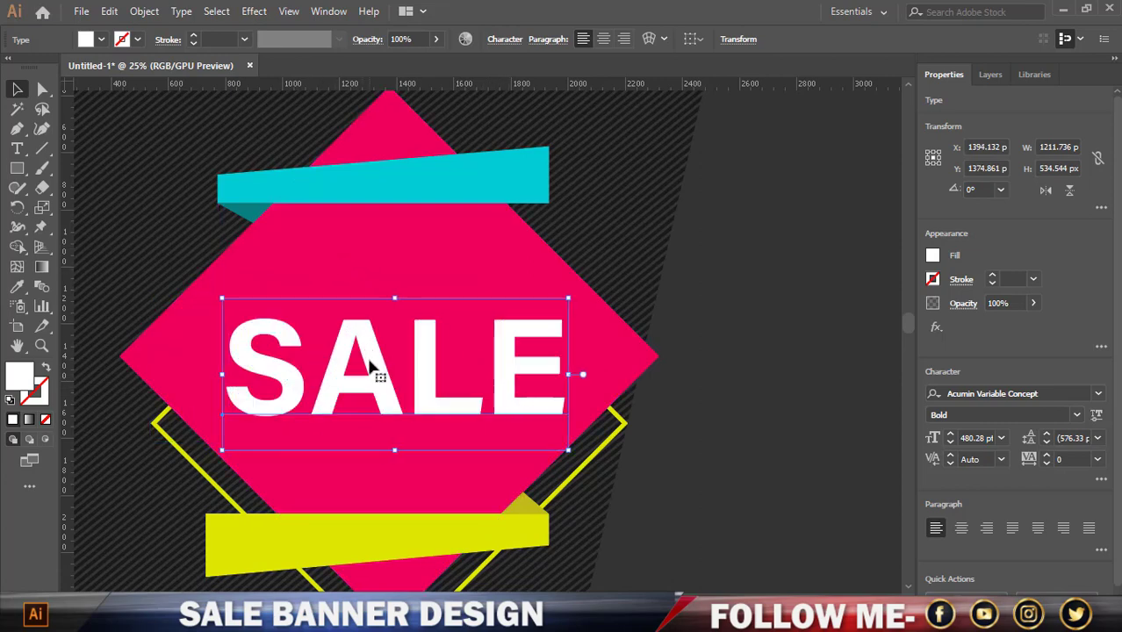
left_click_drag(369, 364, 435, 279)
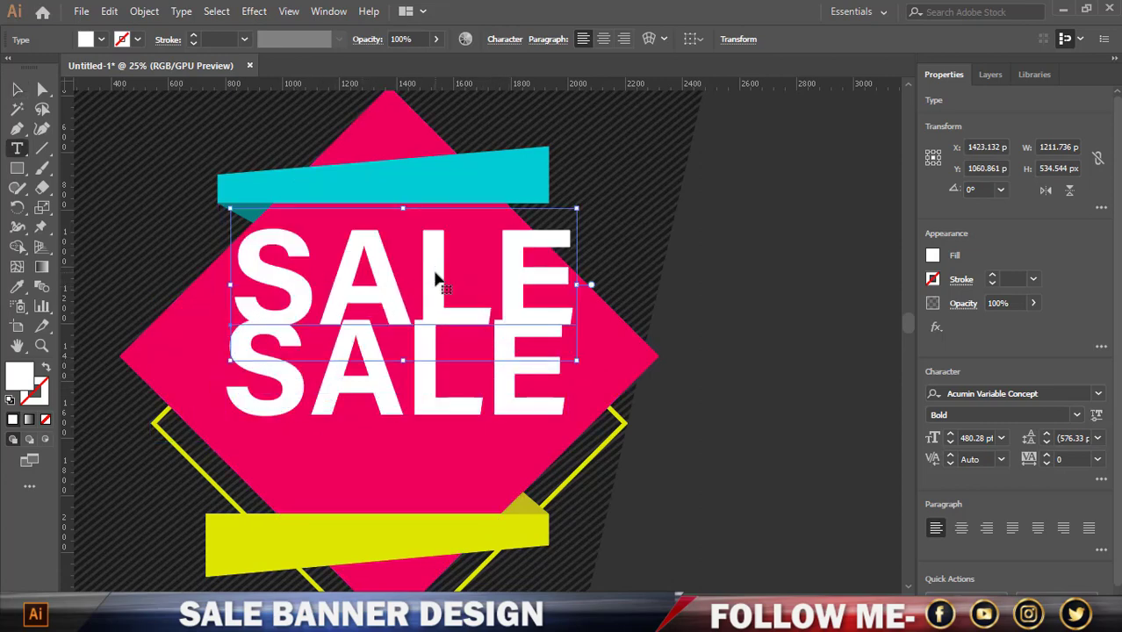
Retype the top SALE copy as 'DISCOUNT' and shrink it onto the cyan bar
double_click(434, 279)
left_click_drag(575, 272, 250, 268)
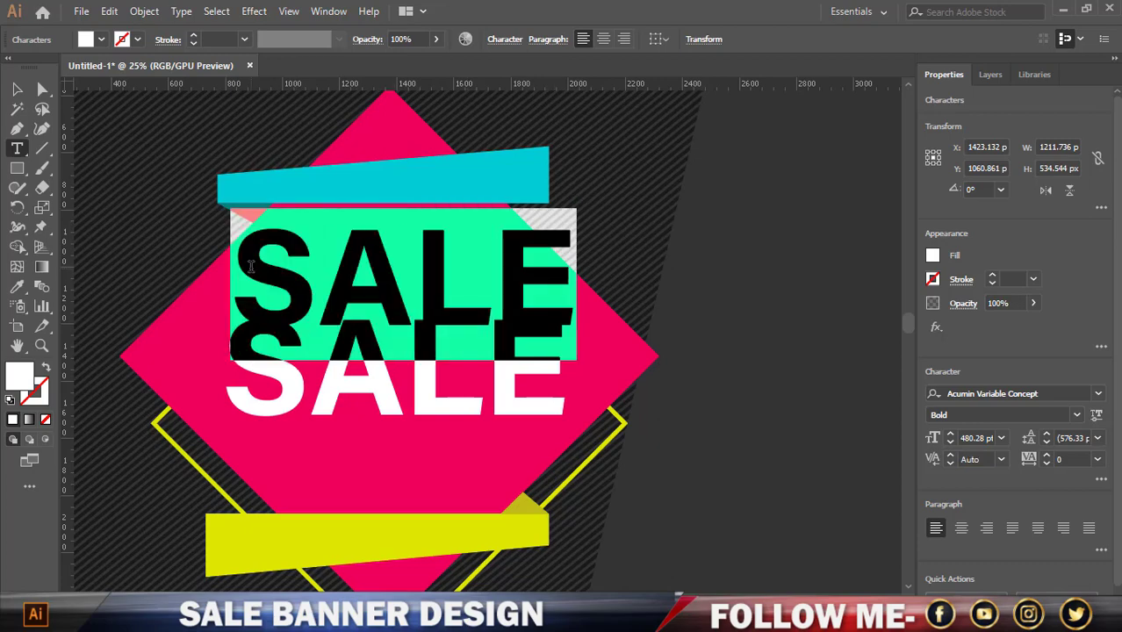
type("D")
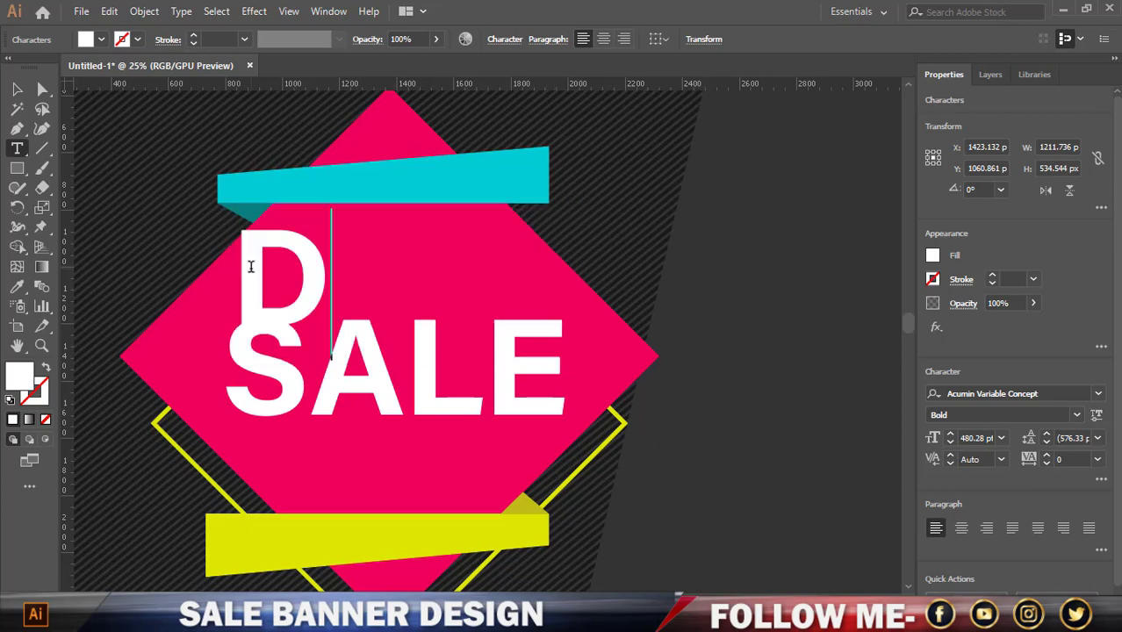
type("ISCOUNT")
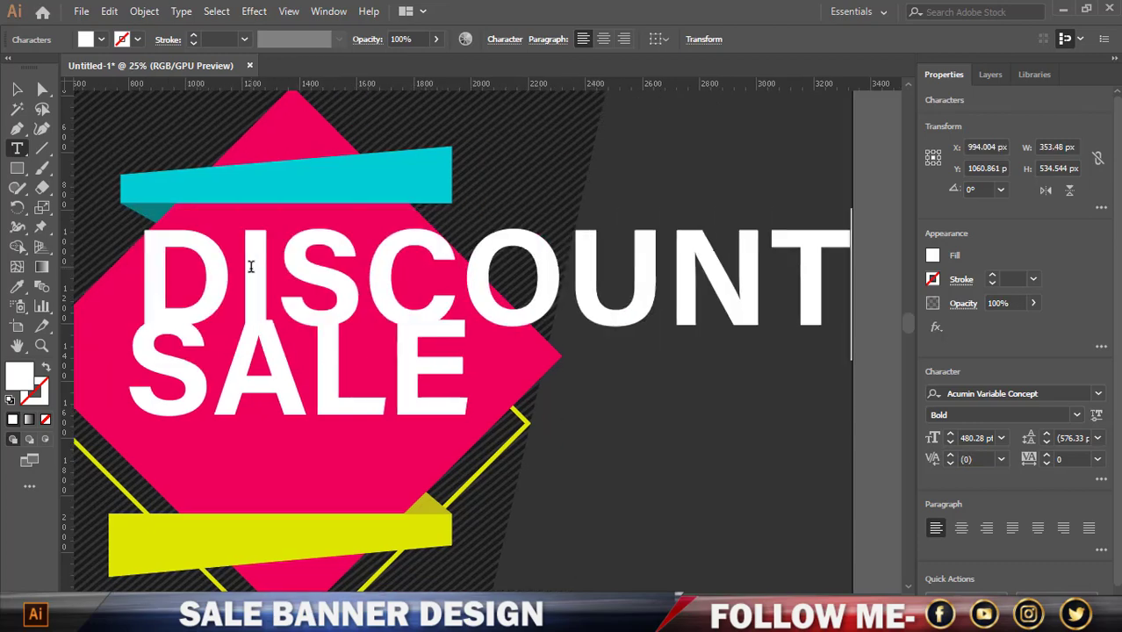
left_click(15, 88)
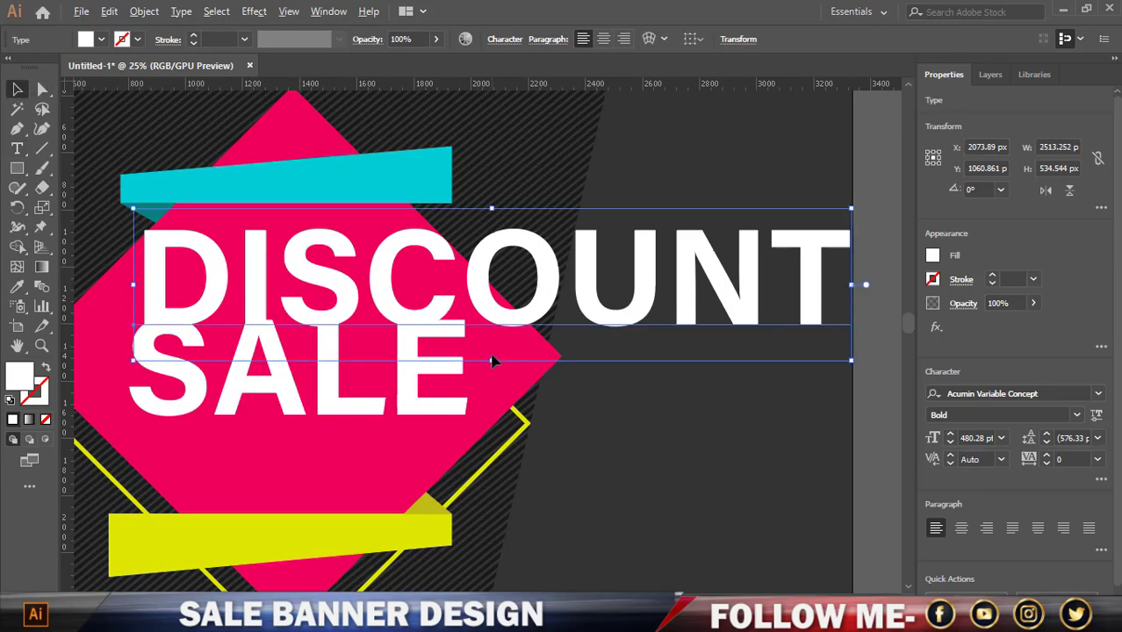
mouse_move(496, 362)
left_mouse_down()
mouse_move(488, 299)
mouse_move(307, 186)
left_mouse_up()
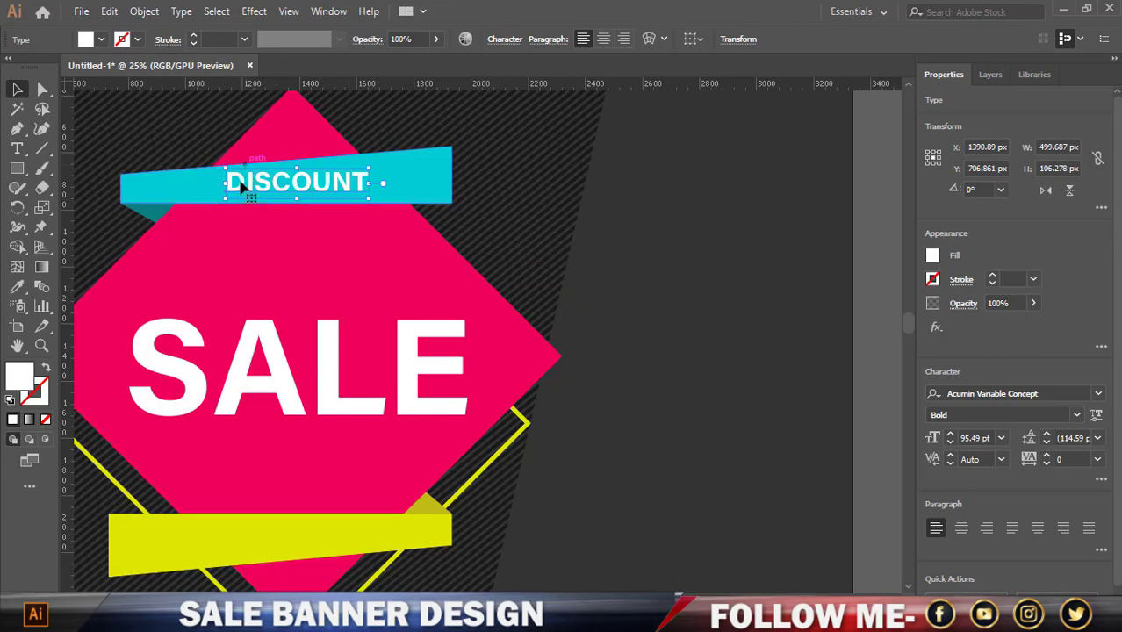
Fill the DISCOUNT text black
left_click(101, 40)
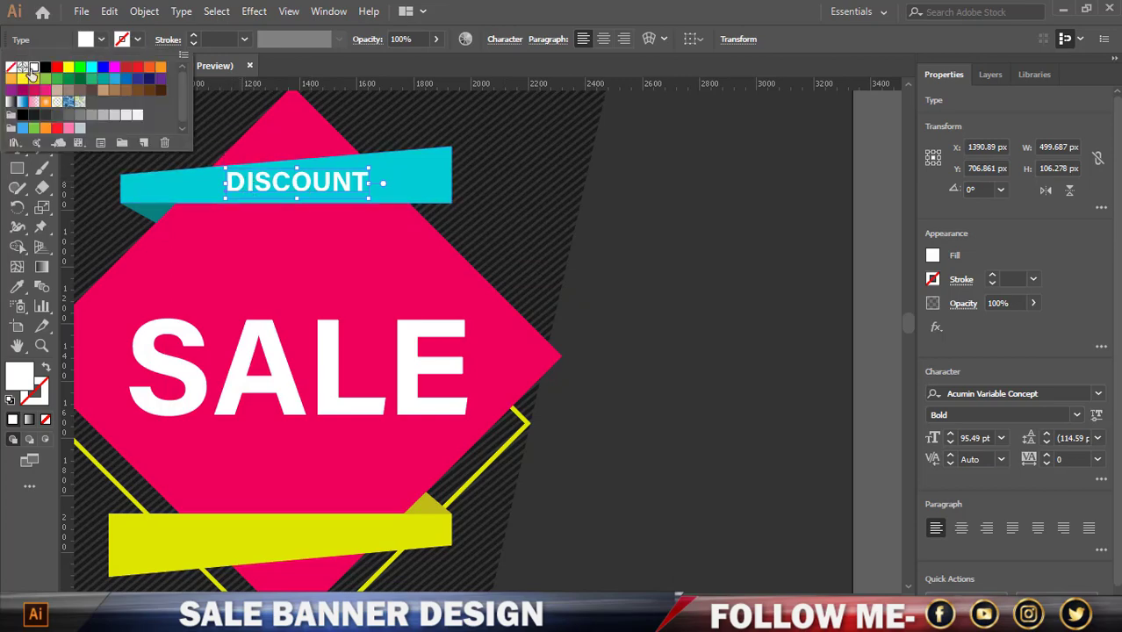
left_click(46, 67)
left_click(612, 225)
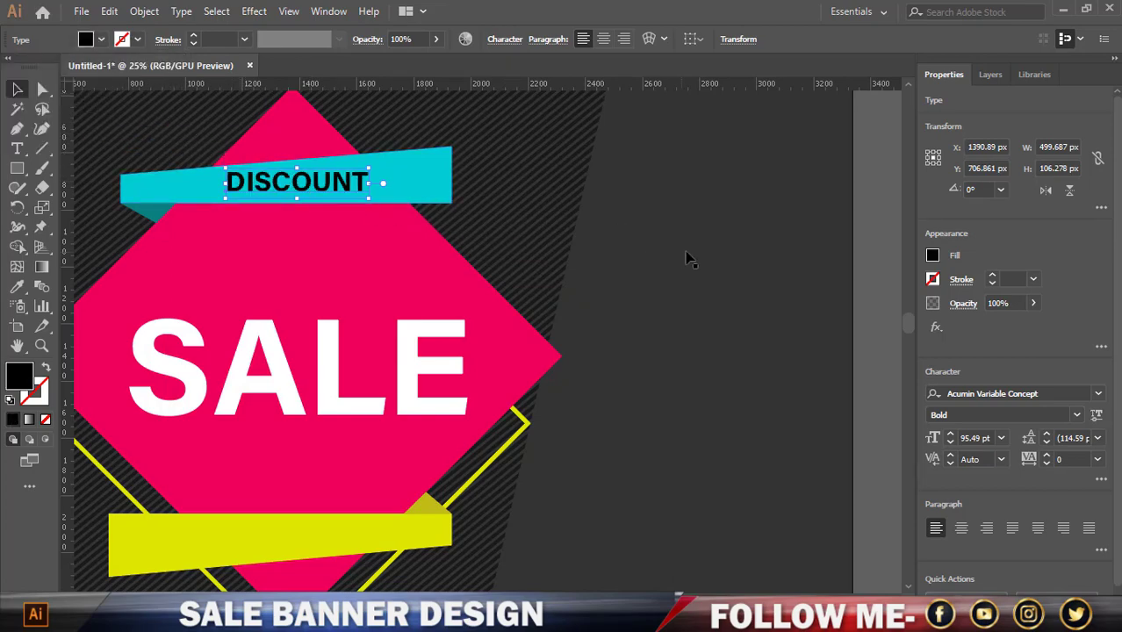
key("ctrl+0")
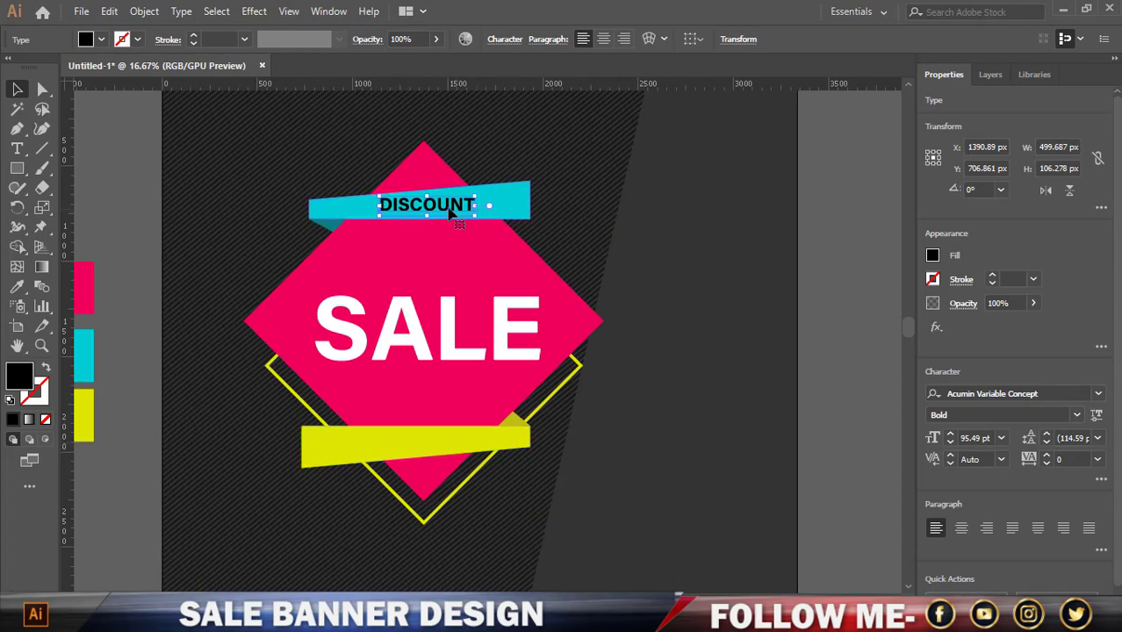
Duplicate DISCOUNT, retype the copy as '75% OFF', and place it on the yellow bar
left_click_drag(449, 209, 429, 396)
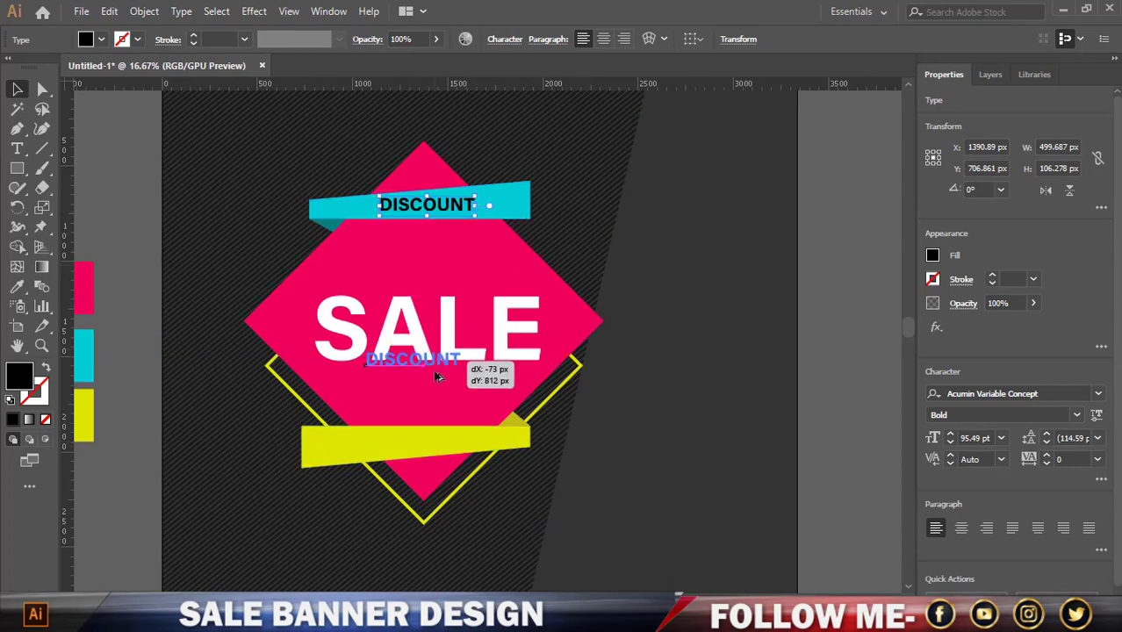
scroll(429, 397, "up", 2)
double_click(485, 386)
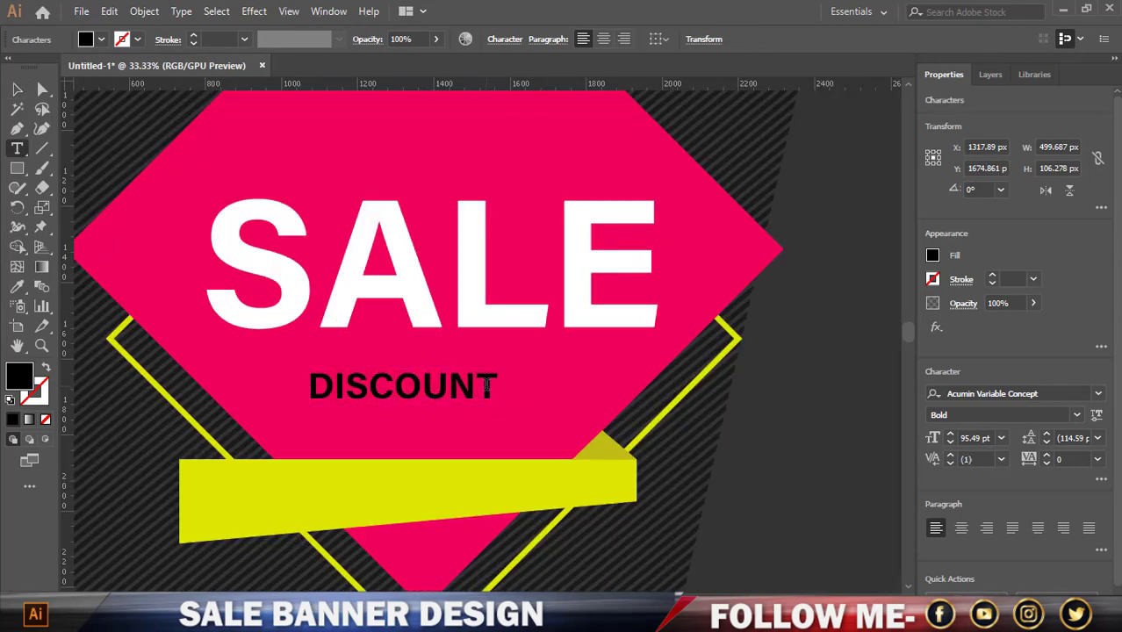
left_click_drag(485, 386, 312, 383)
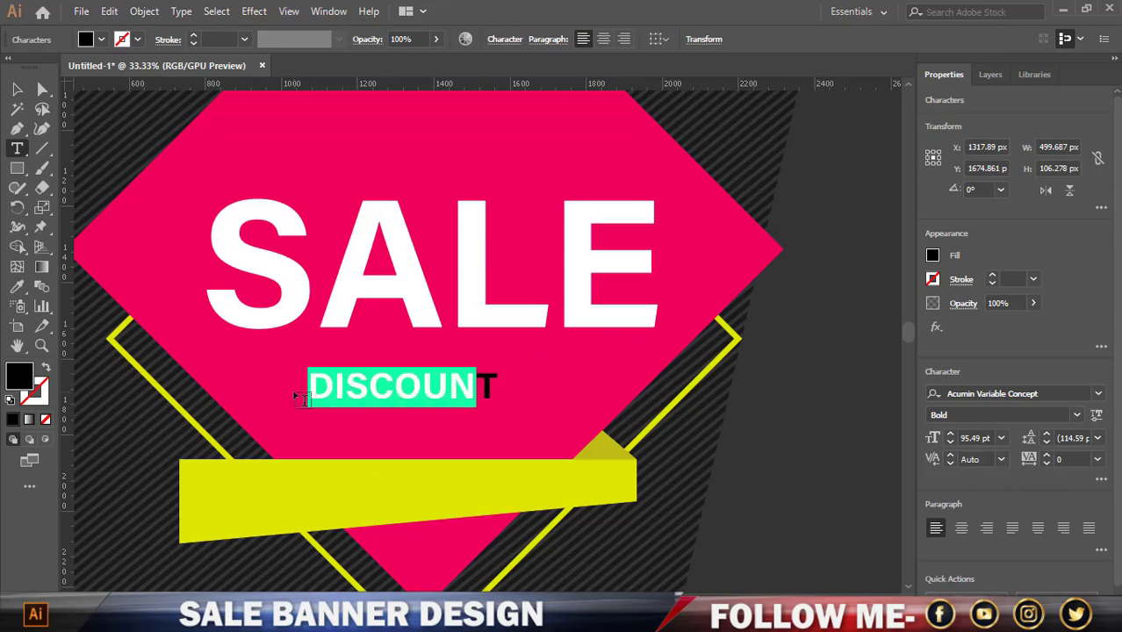
key("BackSpace")
key("Delete")
type("7")
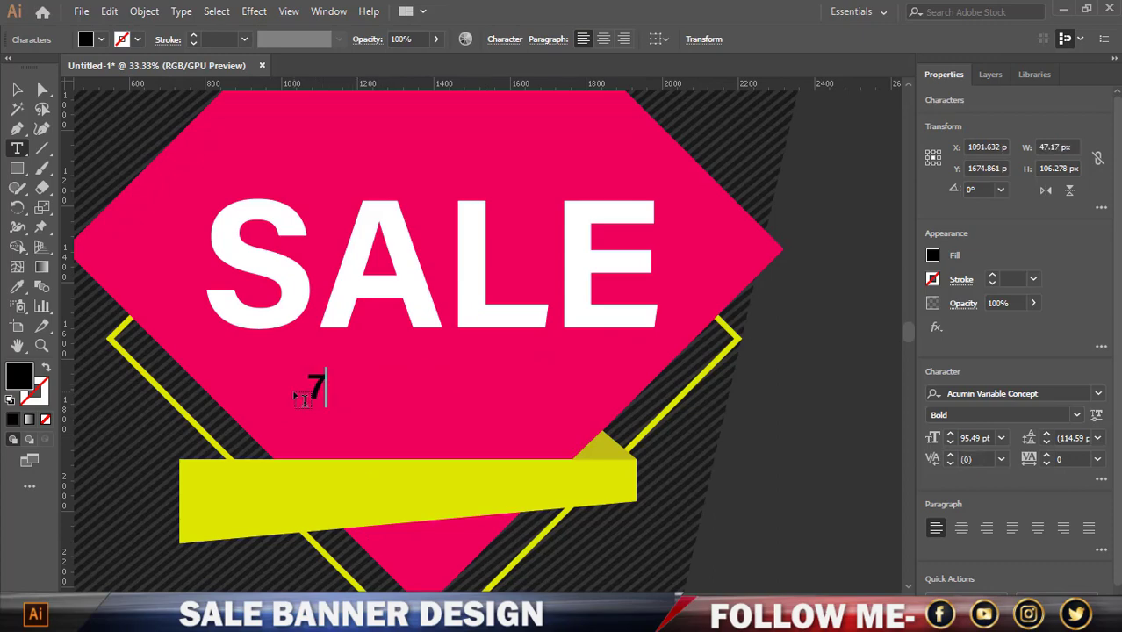
type("5%")
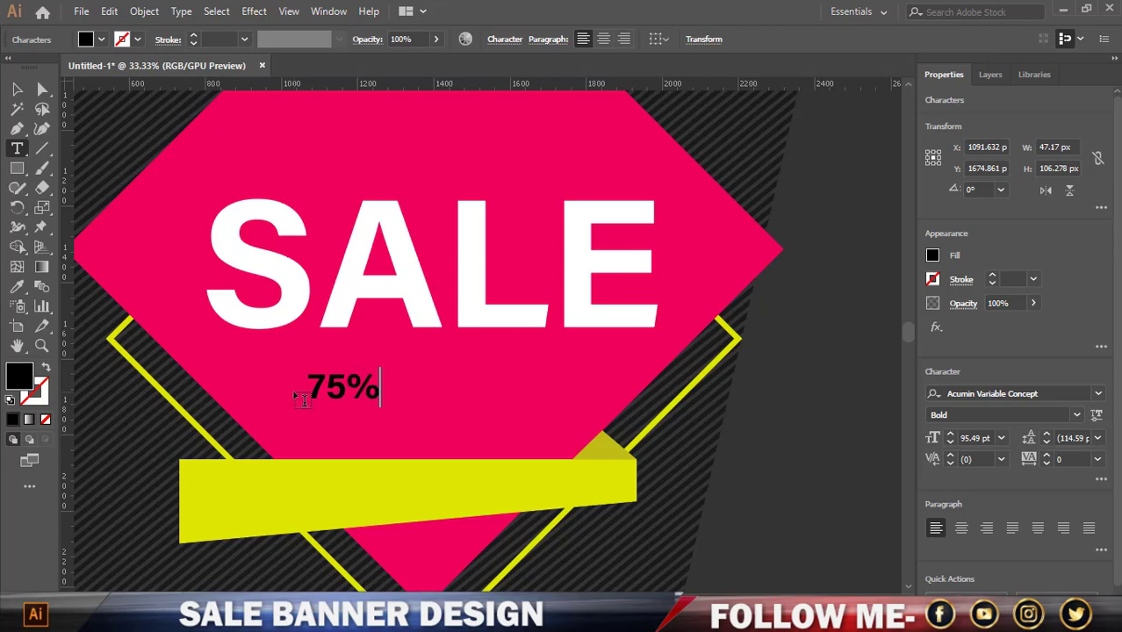
type(" OFF")
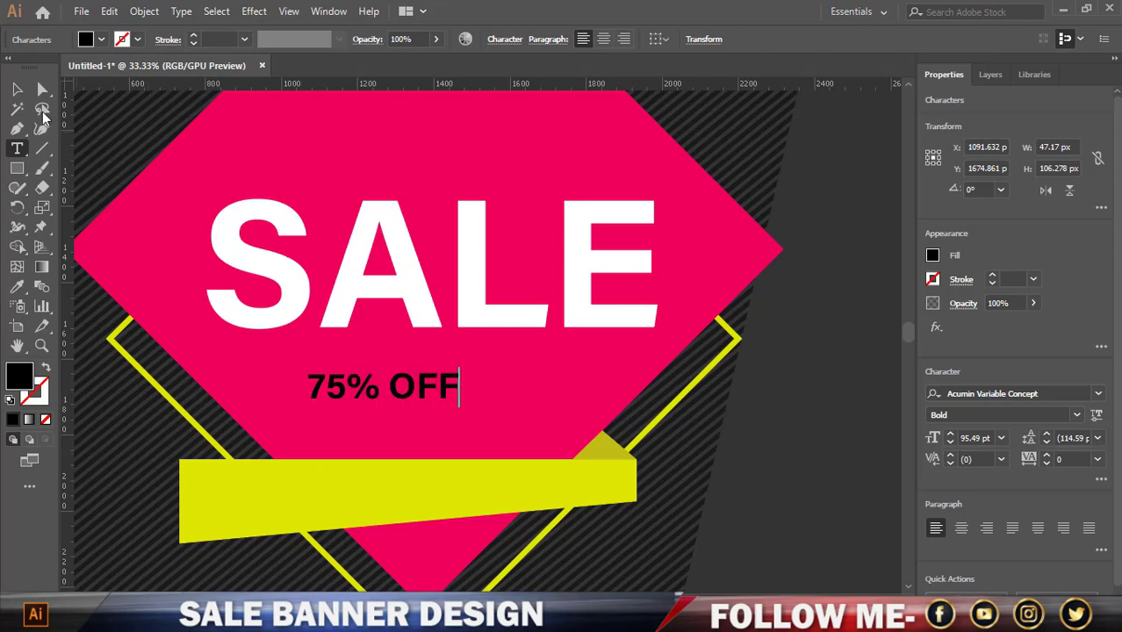
left_click(17, 89)
mouse_move(417, 395)
left_mouse_down()
mouse_move(411, 494)
mouse_move(445, 494)
left_mouse_up()
scroll(527, 457, "down", 2, "alt")
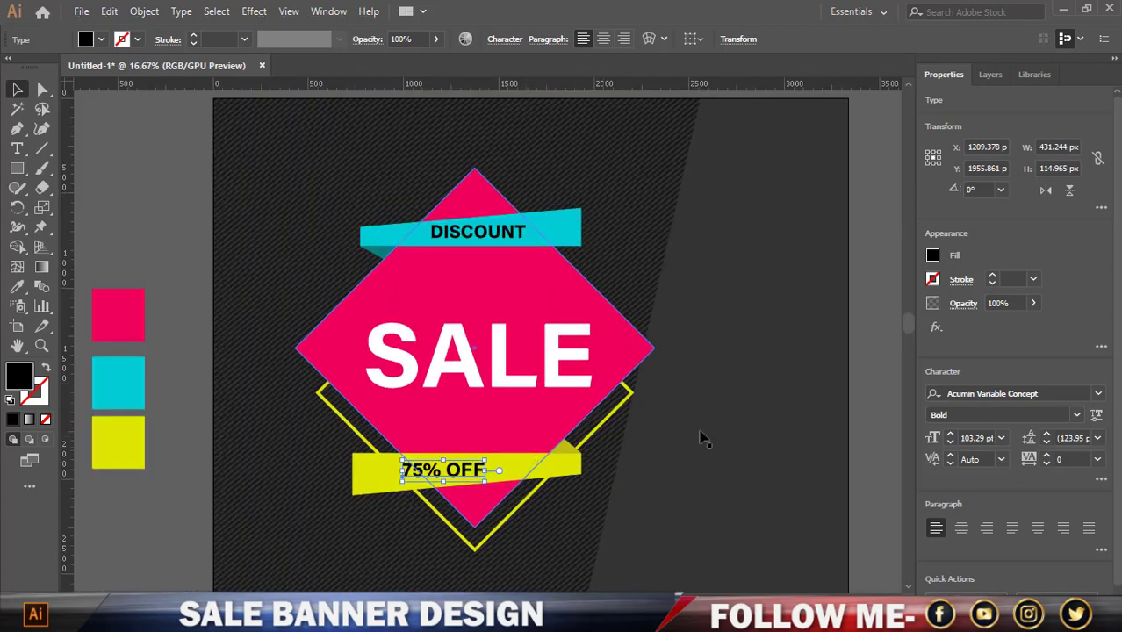
Slightly enlarge SALE, then add a drop shadow to SALE, DISCOUNT and 75% OFF together
left_click(671, 371)
left_click(562, 360)
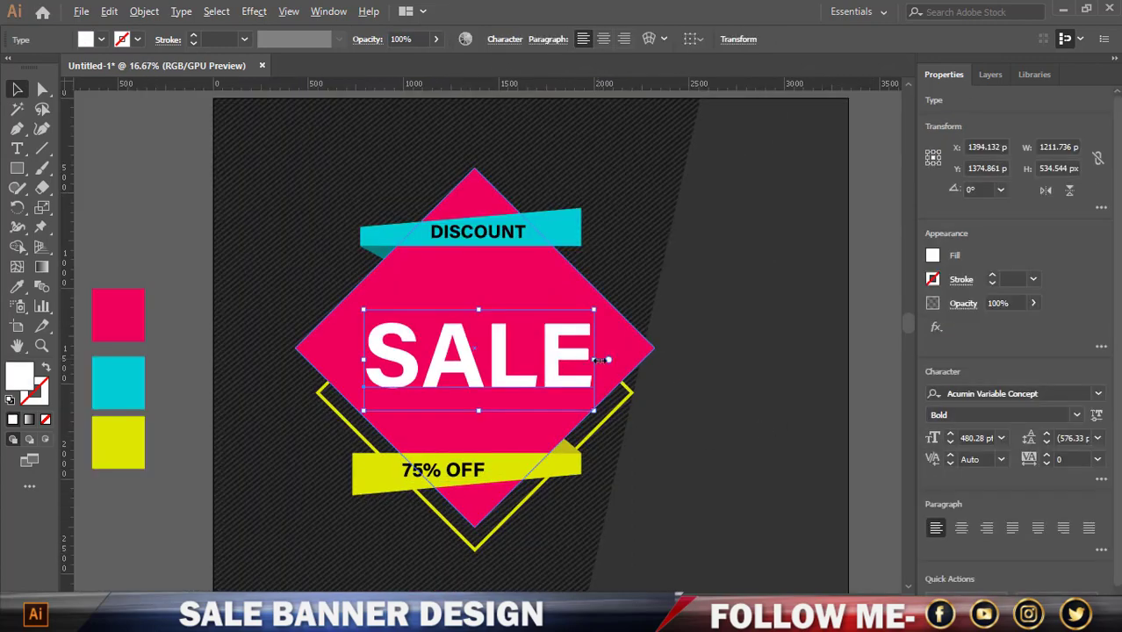
left_click_drag(592, 360, 600, 360)
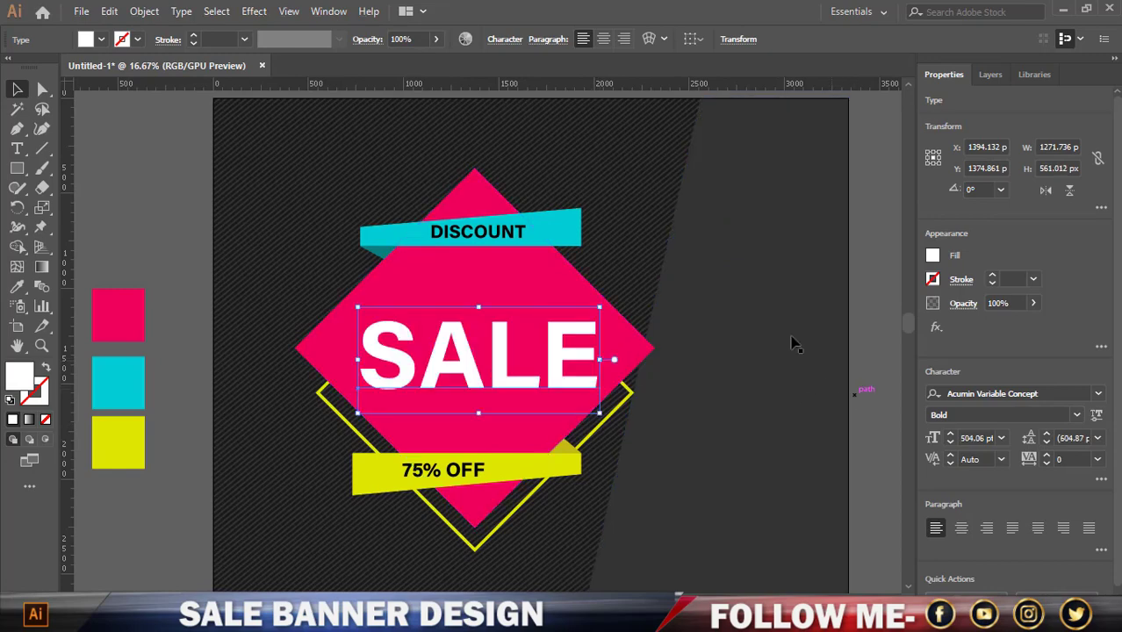
left_click(494, 235, "shift")
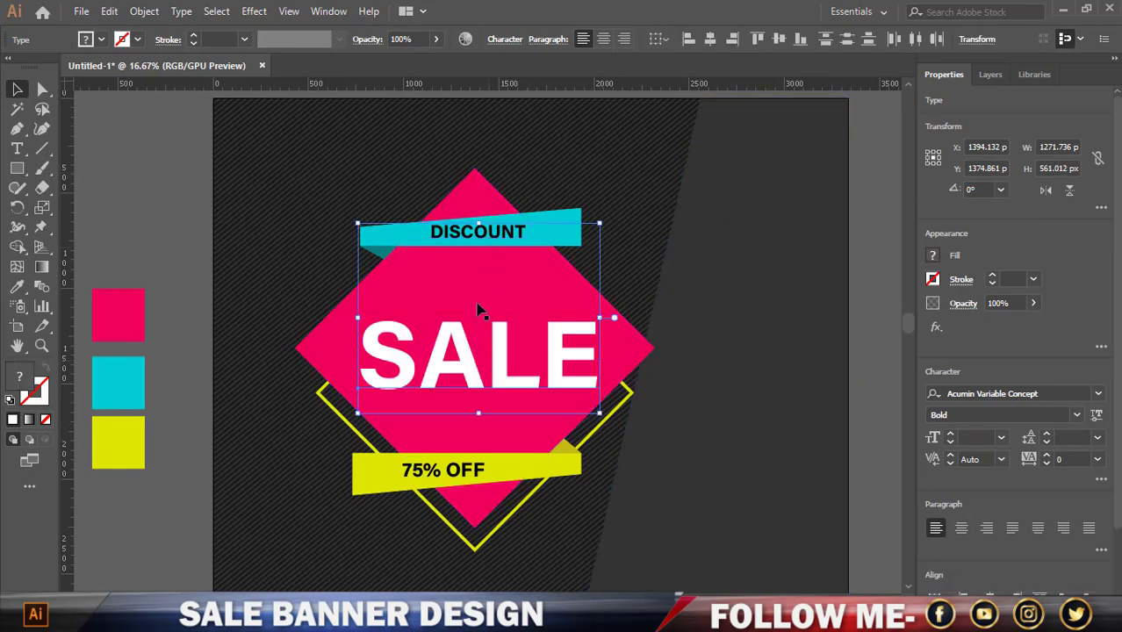
left_click(470, 472, "shift")
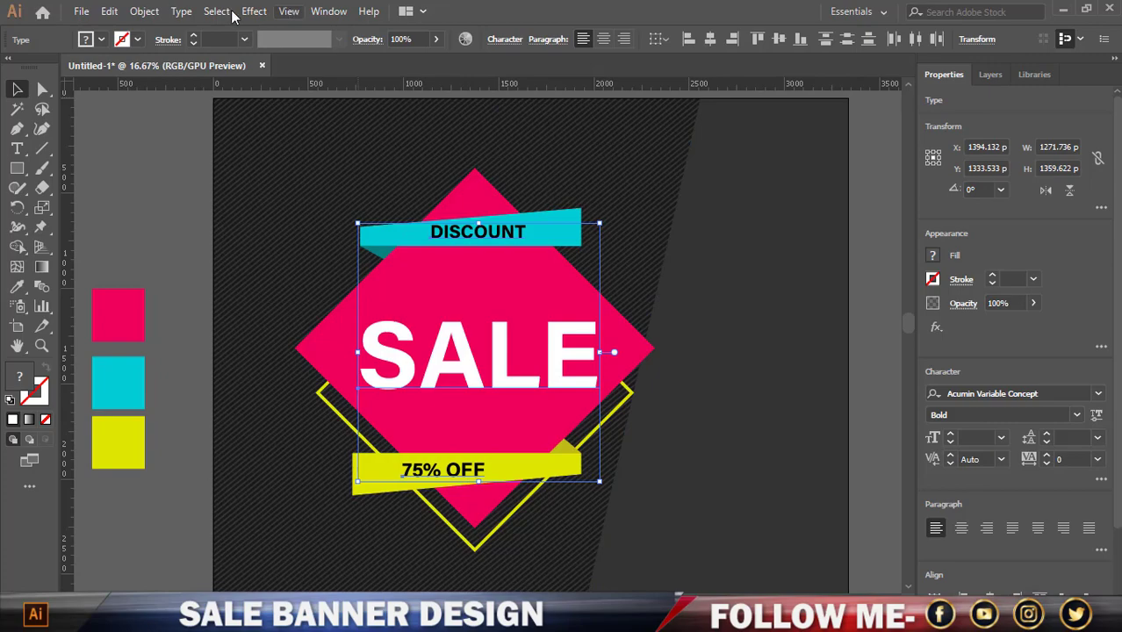
left_click(254, 11)
left_click(482, 200)
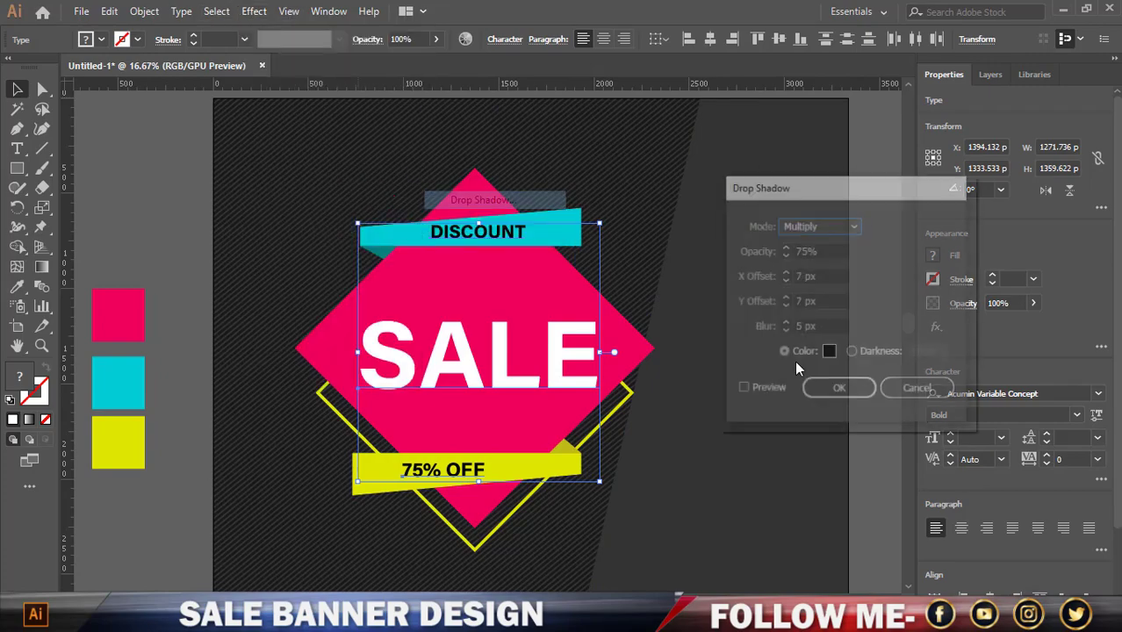
left_click(753, 390)
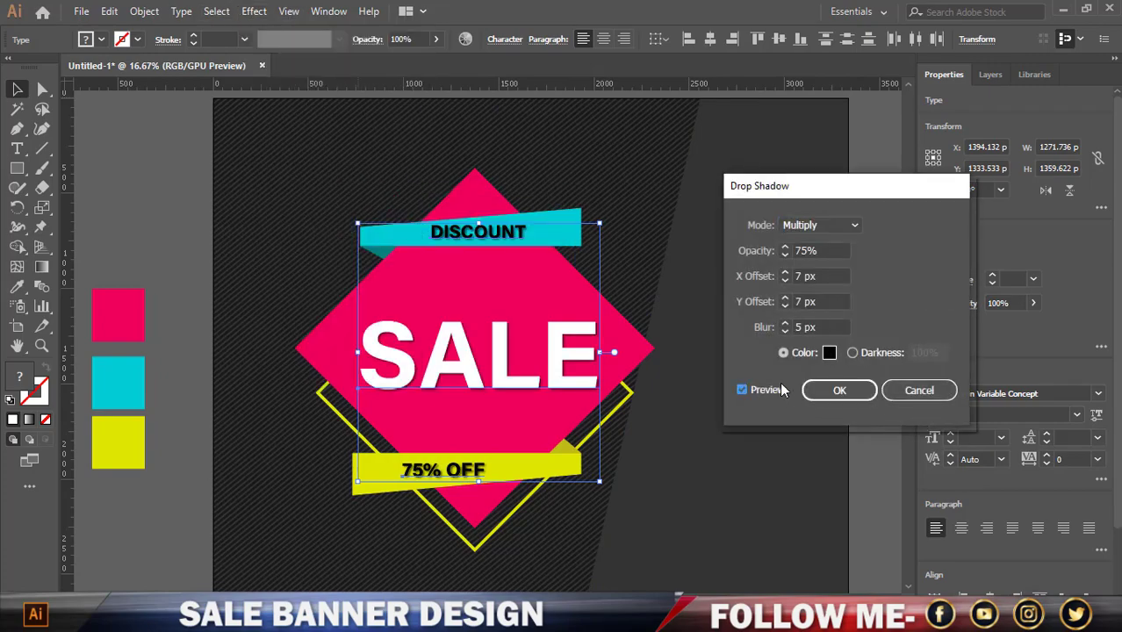
left_click(808, 392)
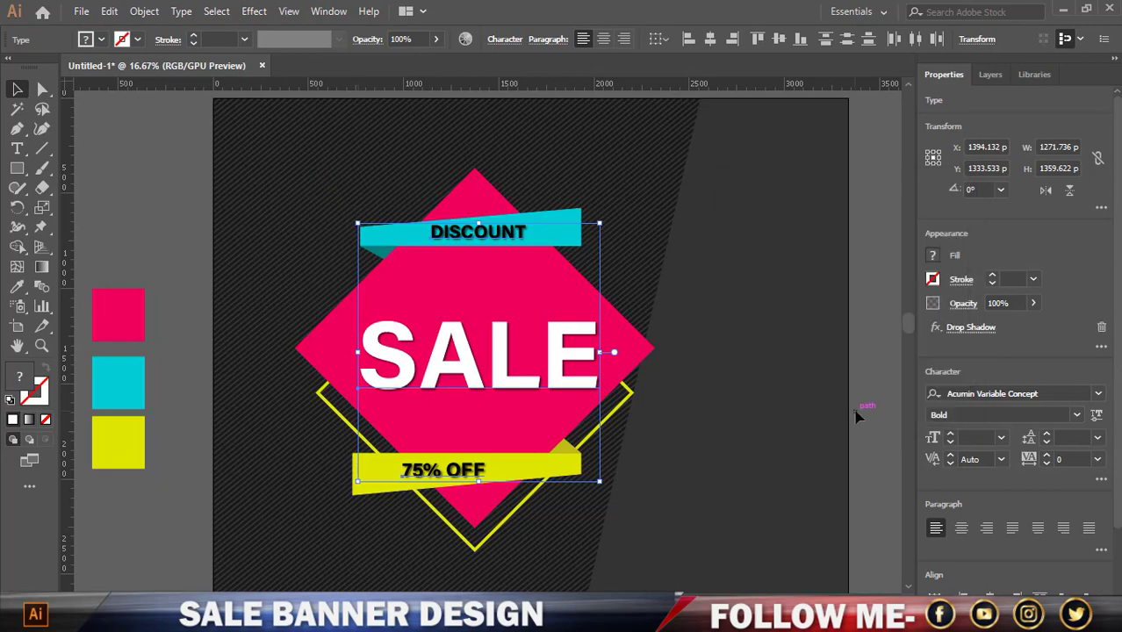
left_click(859, 416)
key("ctrl+minus")
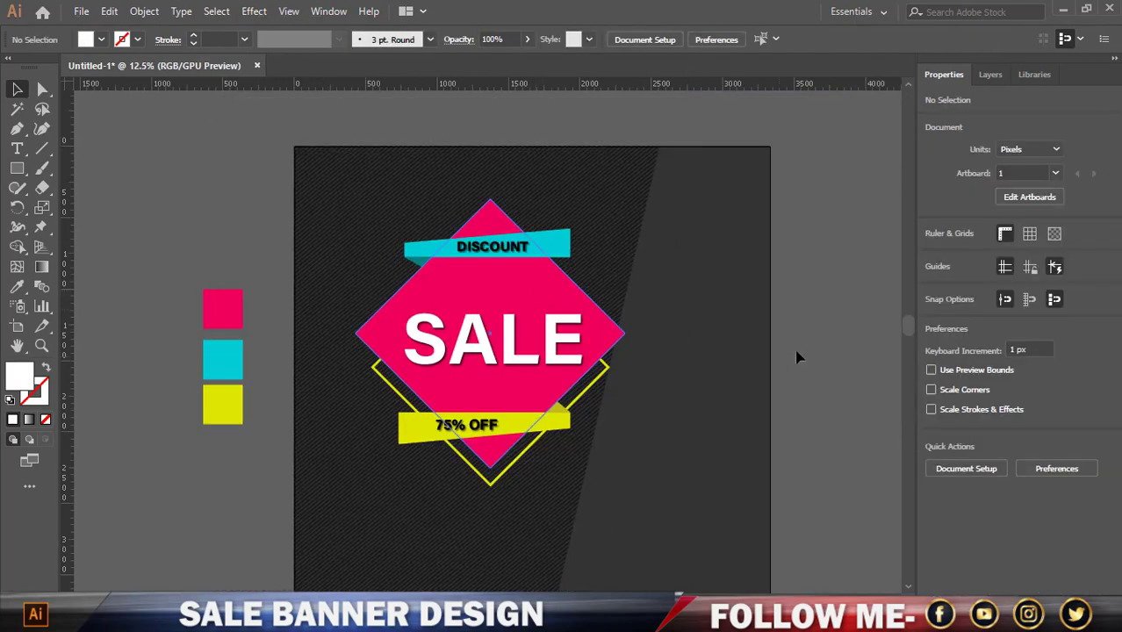
Give SALE a drop shadow with 46% opacity and a 9 px Y offset
left_click(571, 316)
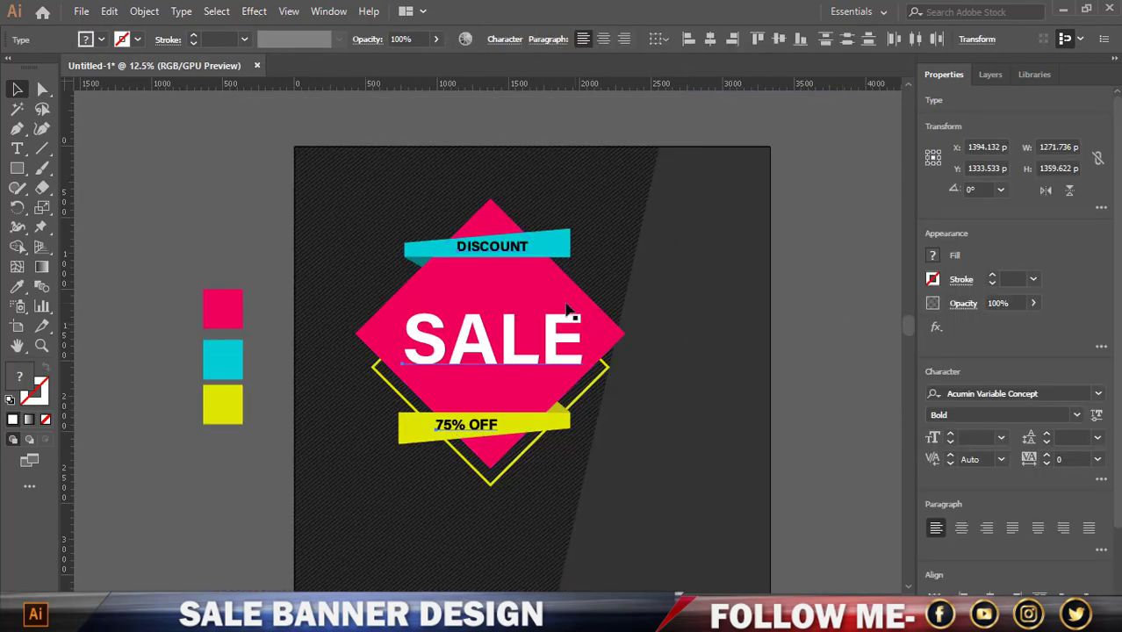
left_click(564, 351)
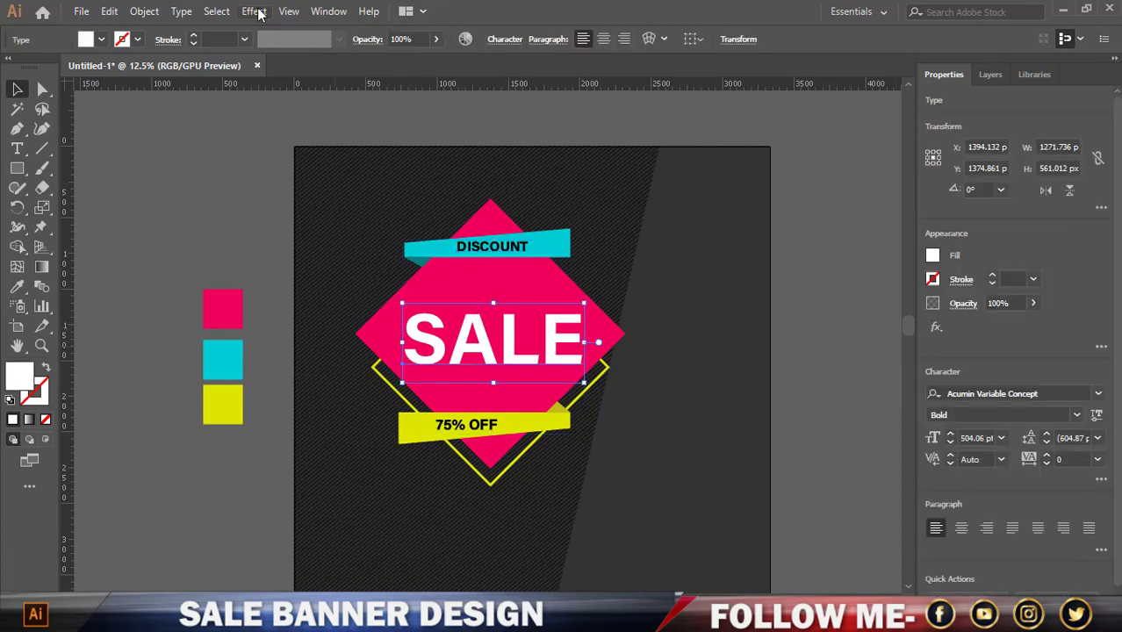
left_click(254, 11)
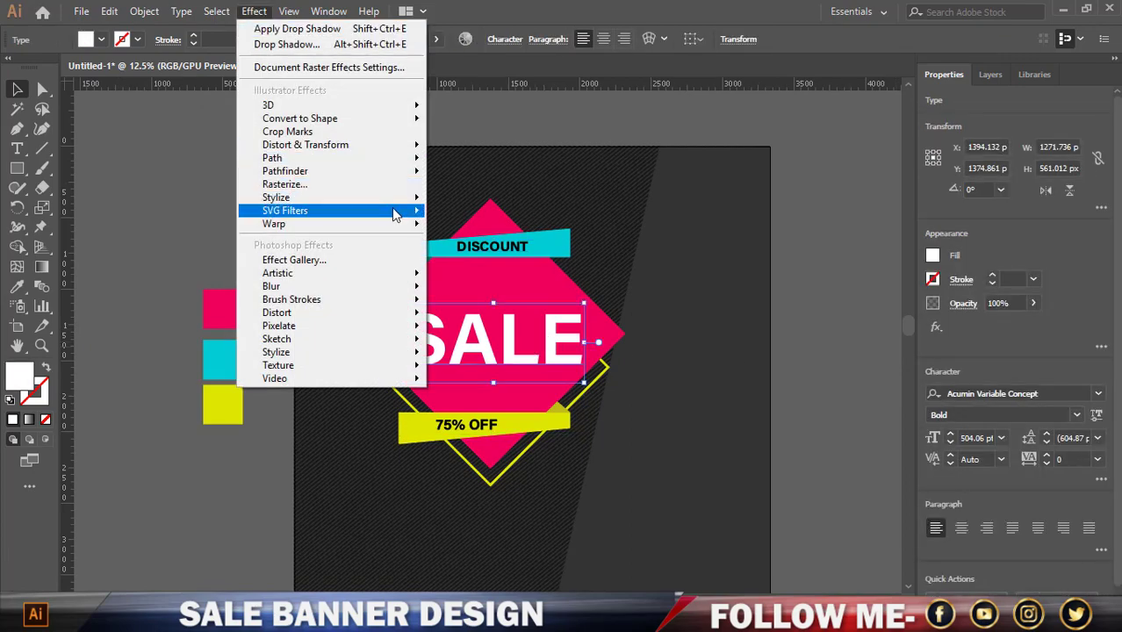
mouse_move(276, 198)
left_click(466, 201)
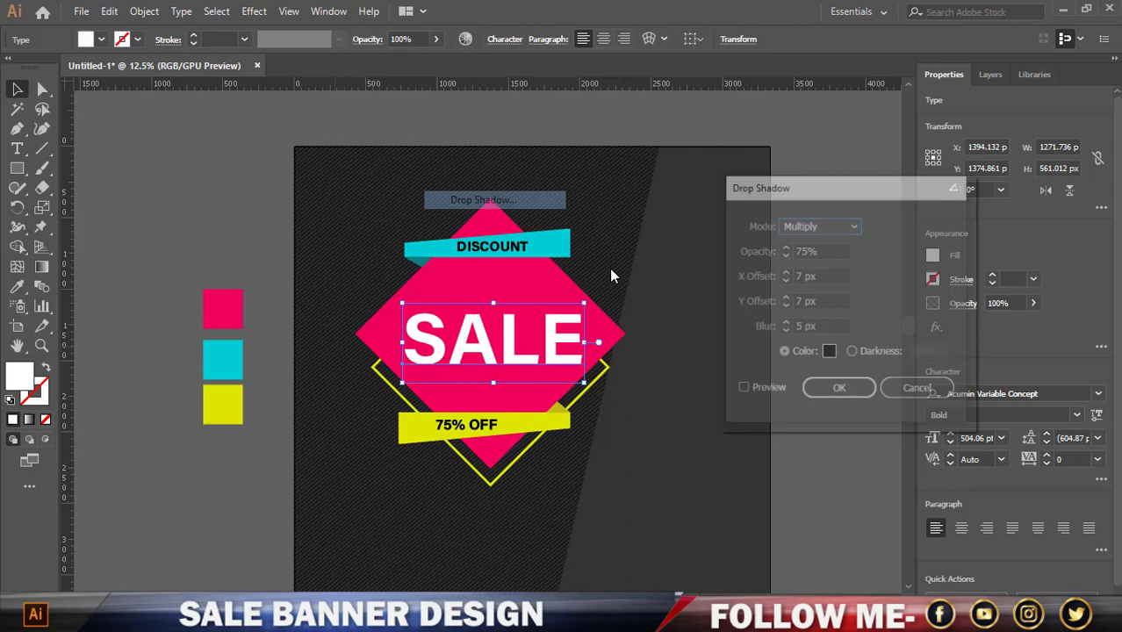
left_click(753, 388)
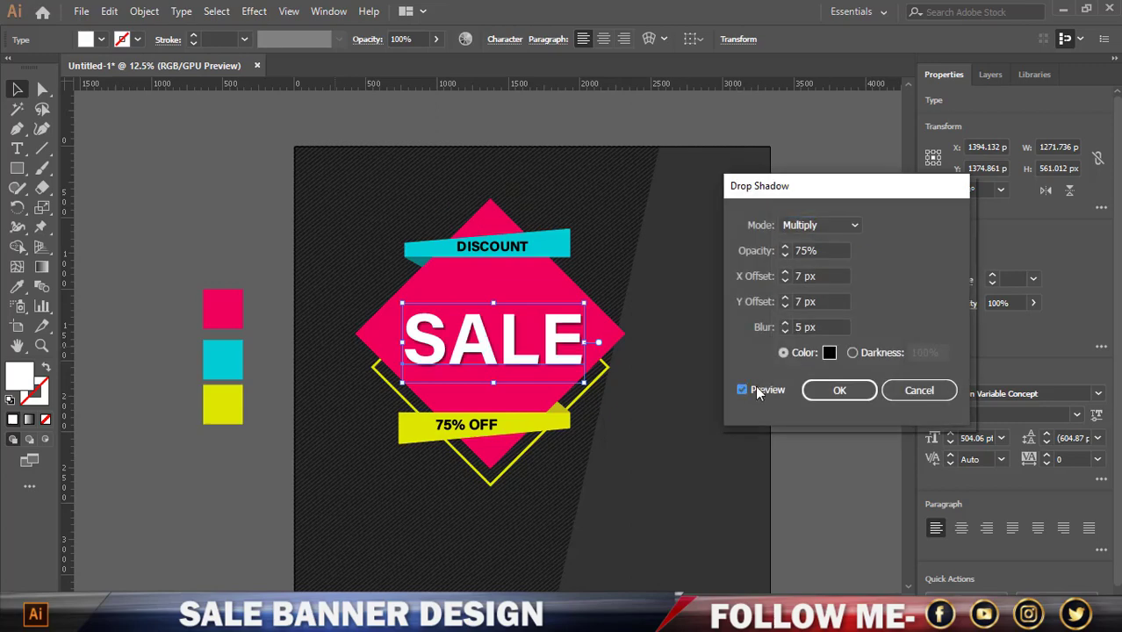
left_click(793, 256)
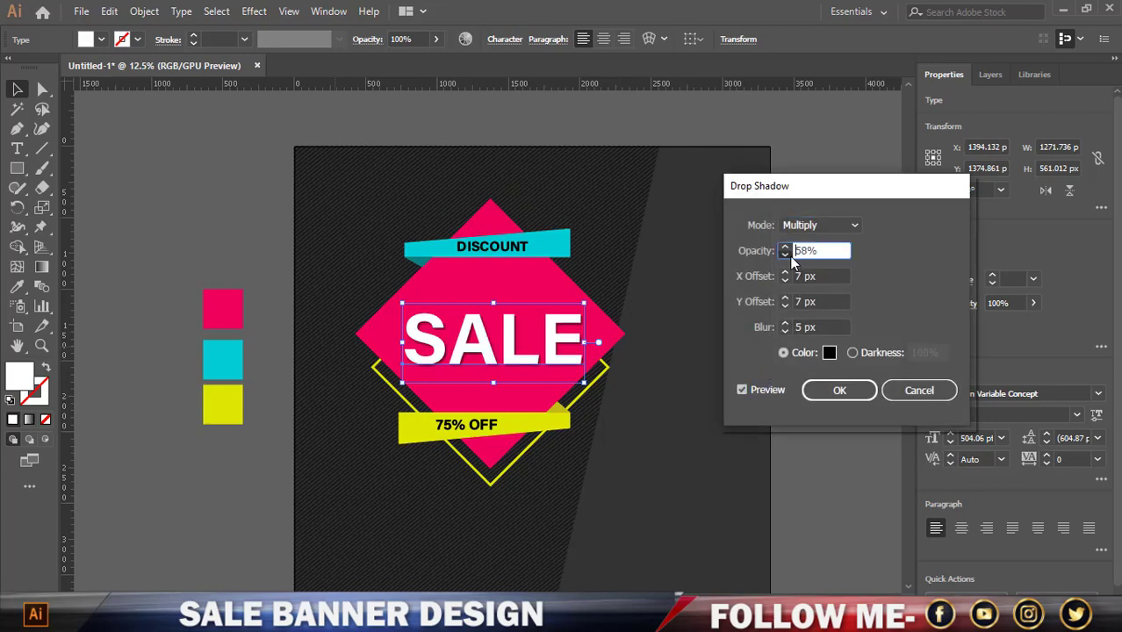
left_click(786, 298)
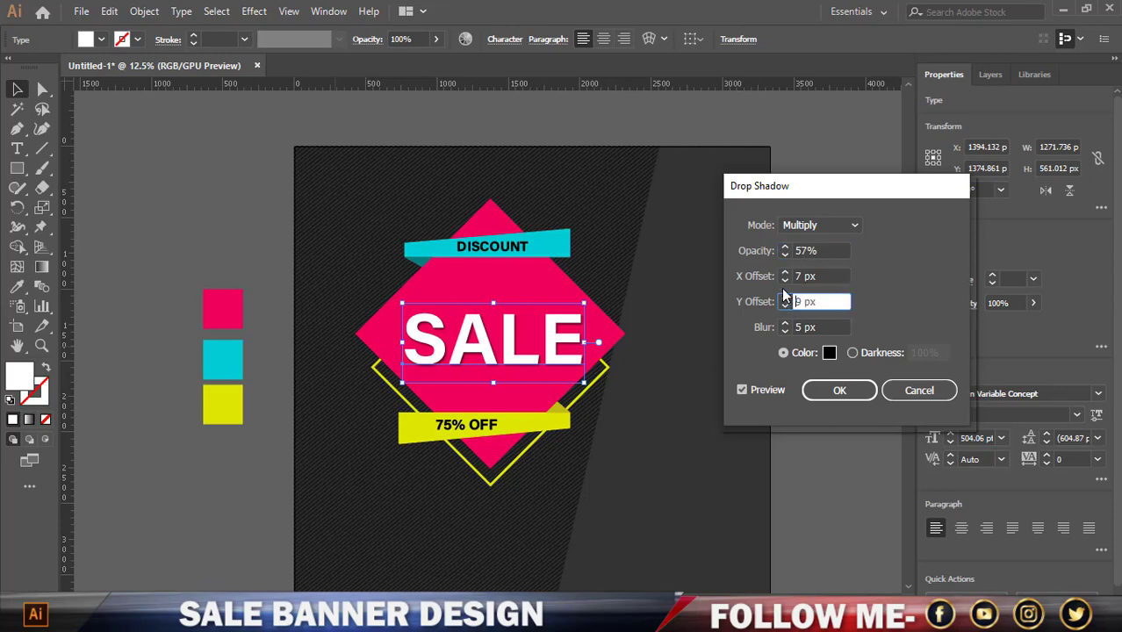
left_click(780, 256)
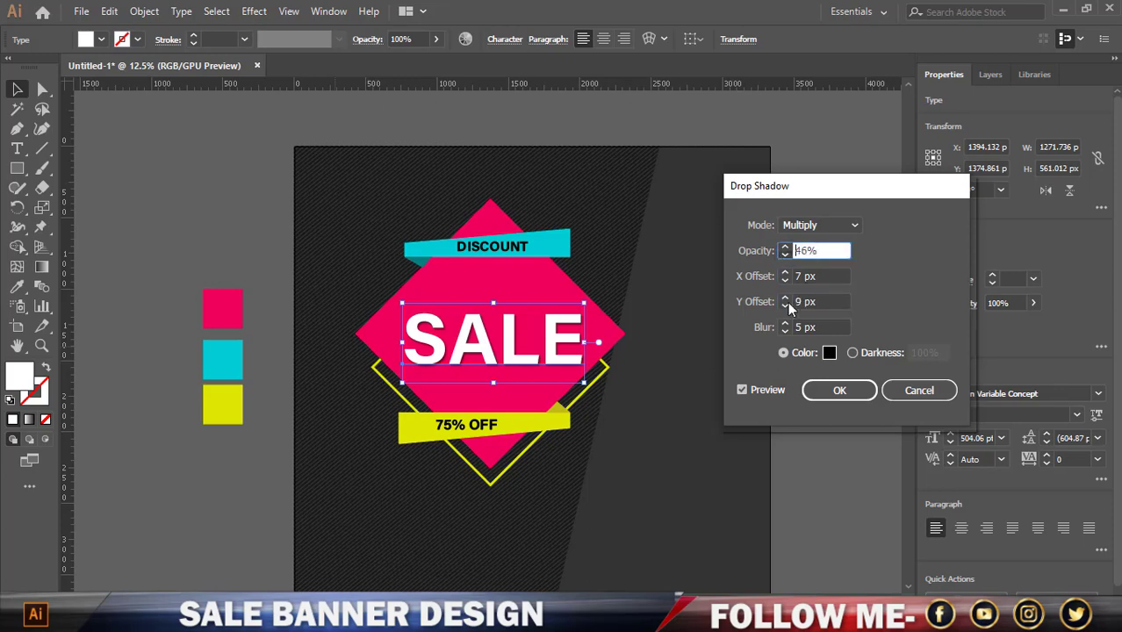
left_click(817, 393)
left_click(818, 425)
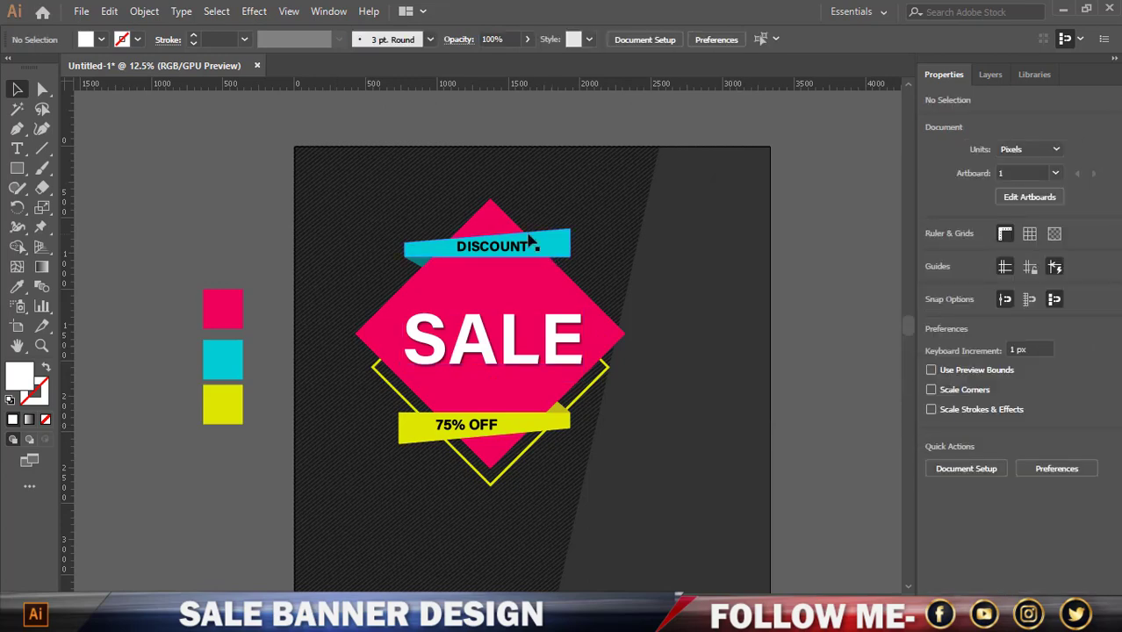
Apply the drop shadow to the DISCOUNT text
left_click(522, 247)
left_click(254, 11)
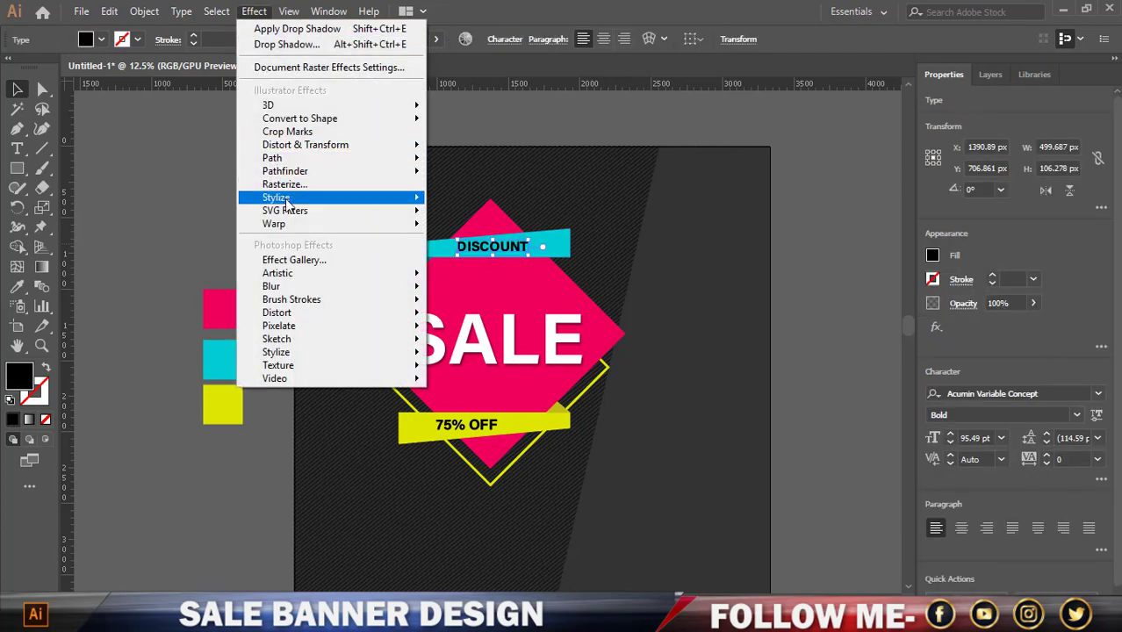
mouse_move(276, 197)
left_click(476, 194)
left_click(762, 391)
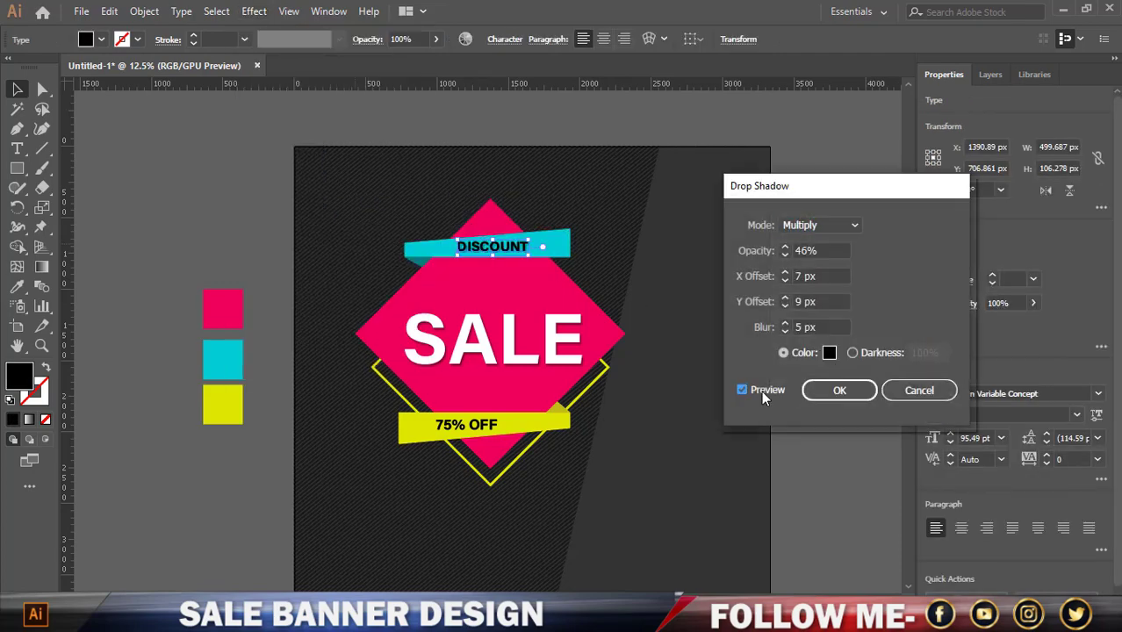
left_click(839, 390)
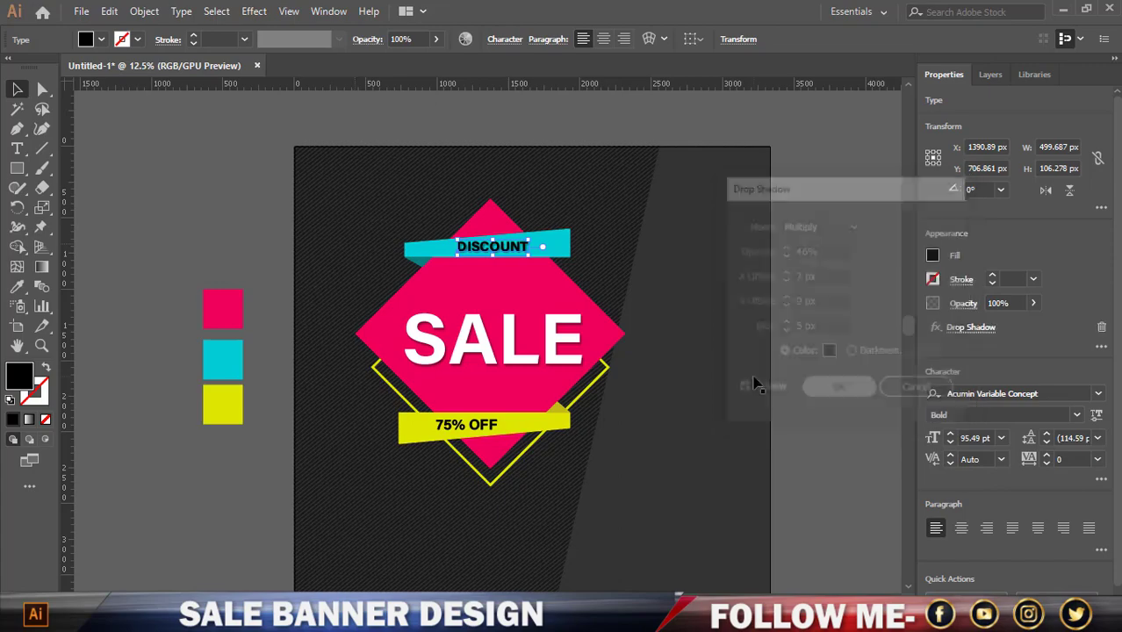
left_click(759, 384)
left_click(824, 377)
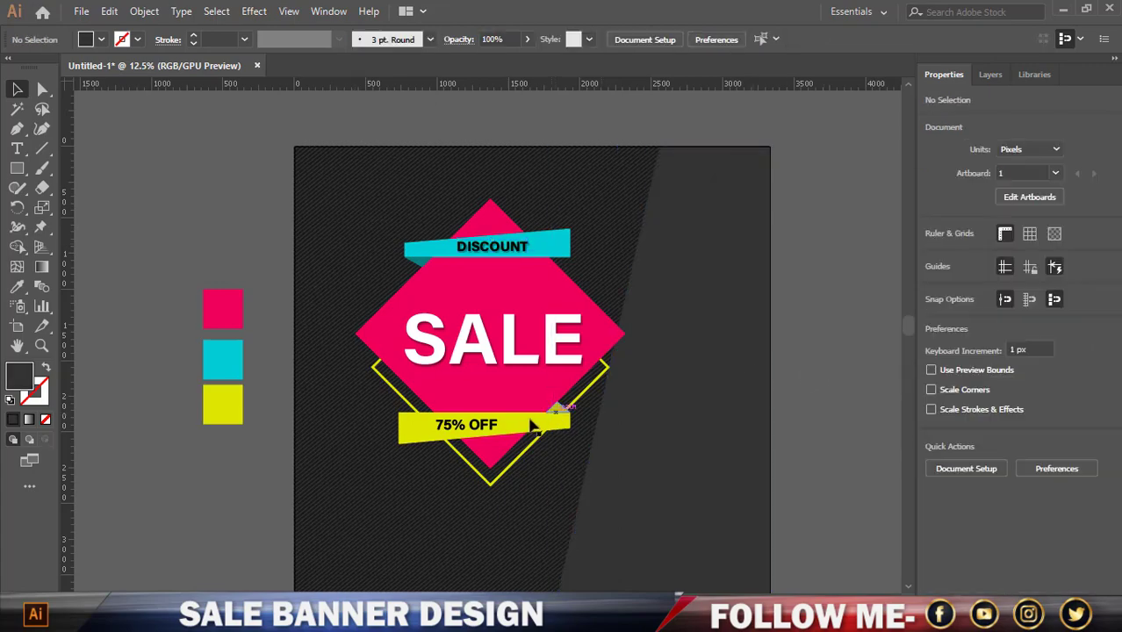
Apply the same drop shadow to the 75% OFF text
left_click(501, 429)
left_click(289, 11)
mouse_move(276, 198)
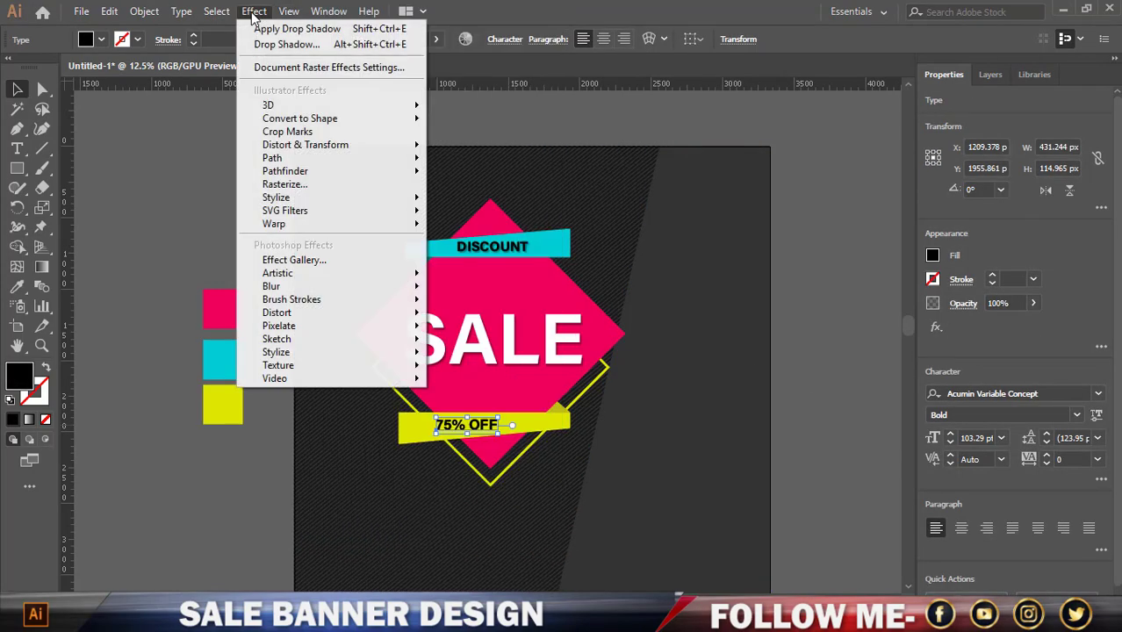
left_click(483, 200)
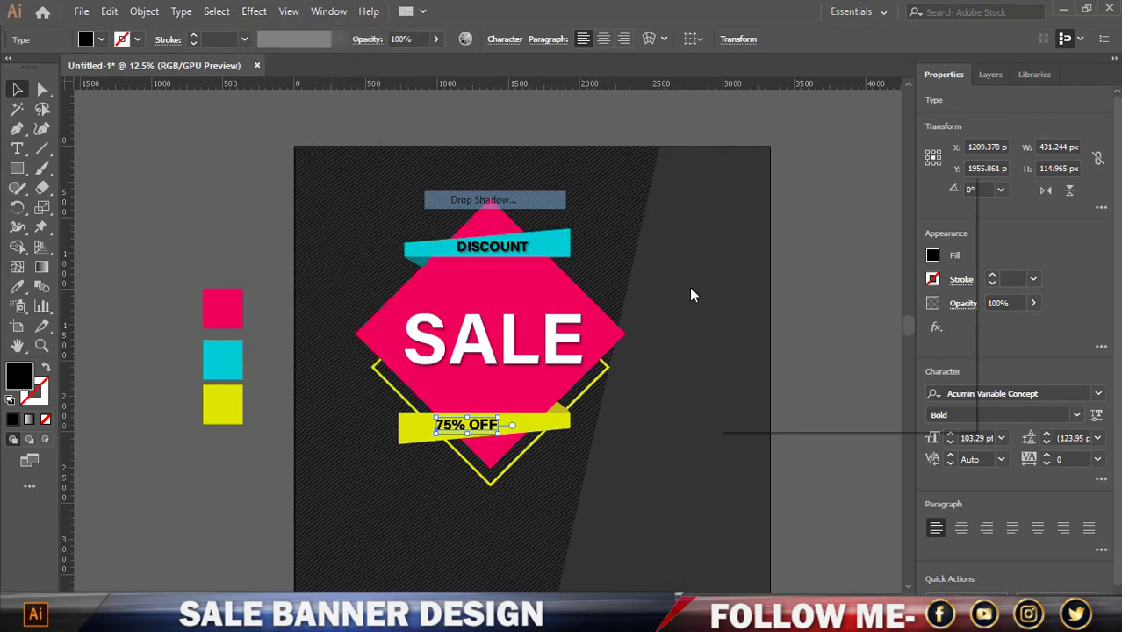
left_click(841, 390)
left_click(842, 400)
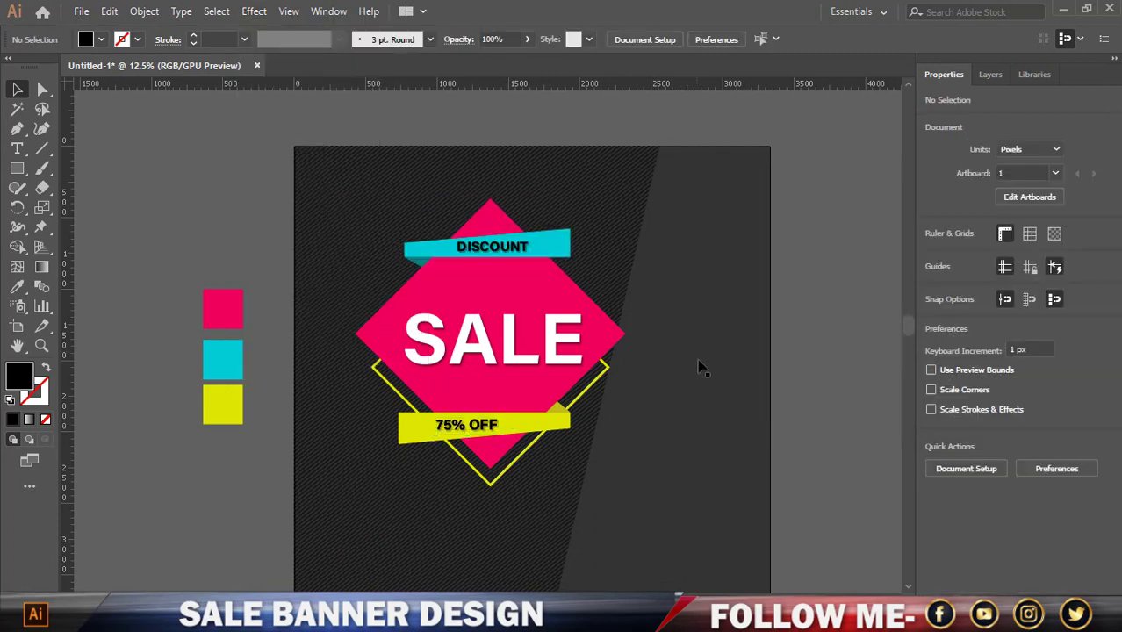
scroll(644, 376, "down", 1)
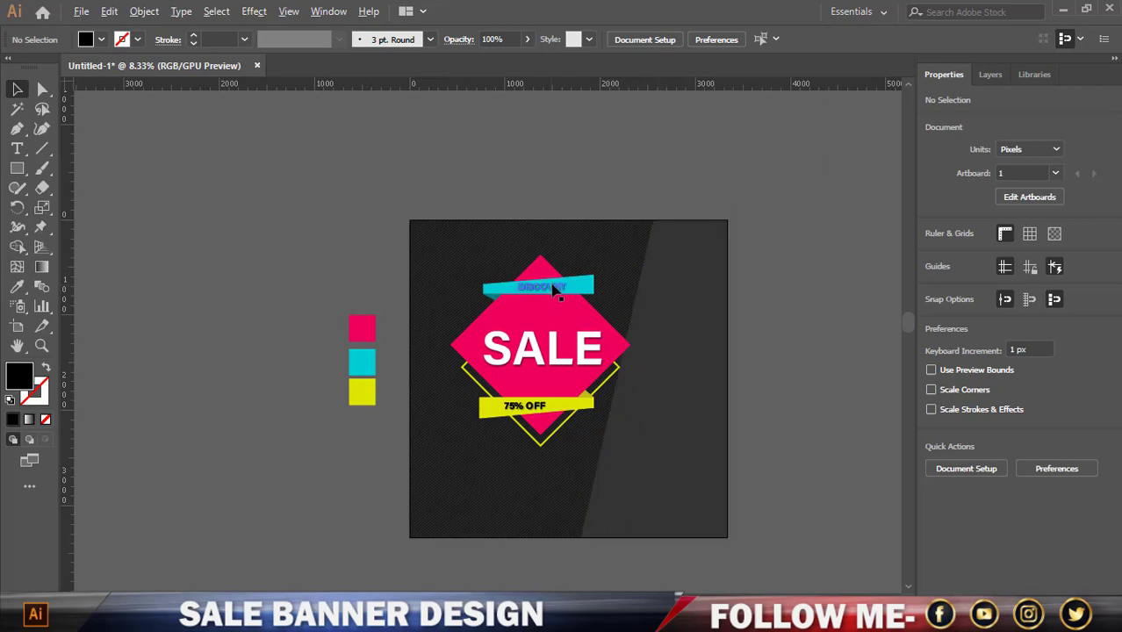
Make the cyan DISCOUNT banner taller by extending its bottom edge
scroll(552, 293, "up", 1)
scroll(536, 295, "up", 1)
scroll(488, 302, "up", 1)
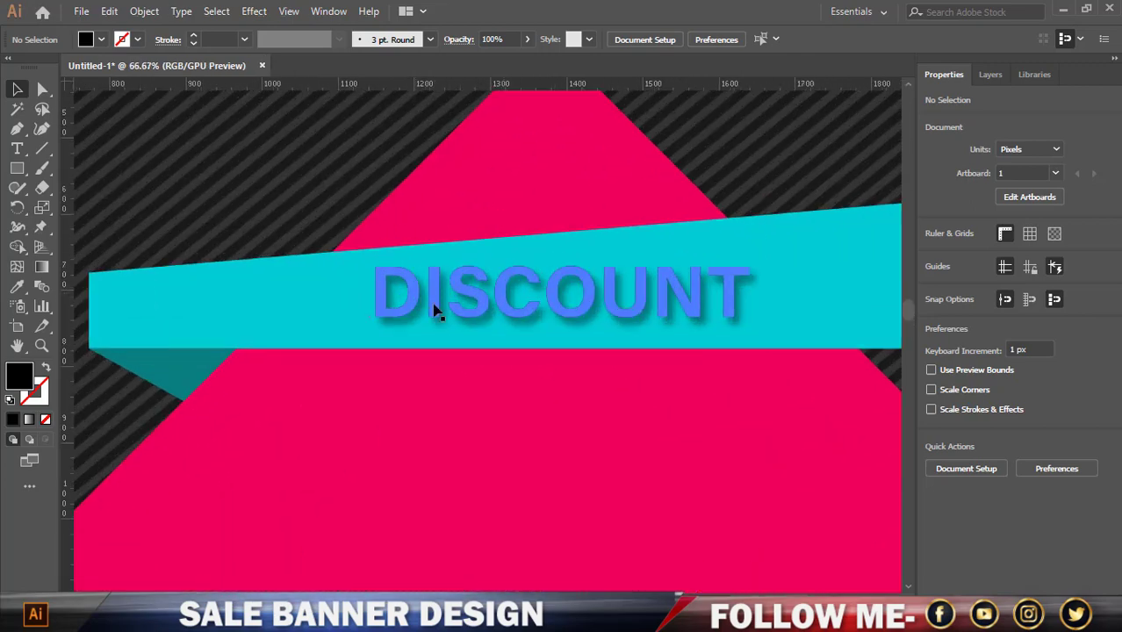
scroll(322, 318, "down", 1)
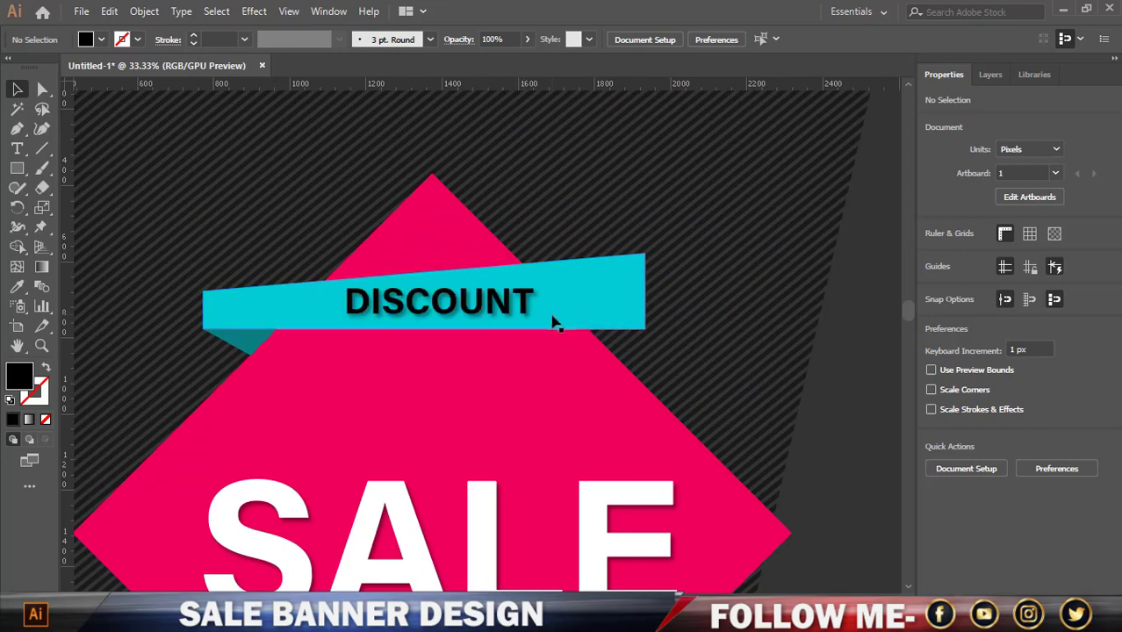
left_click(553, 321)
scroll(422, 332, "up", 1)
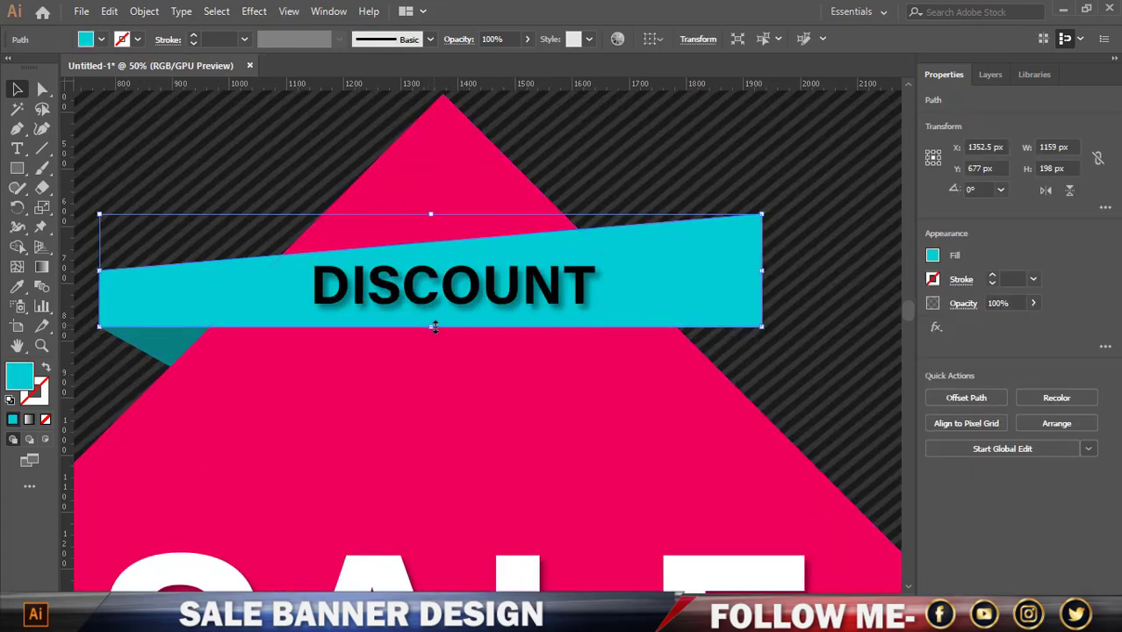
left_click_drag(434, 327, 432, 370)
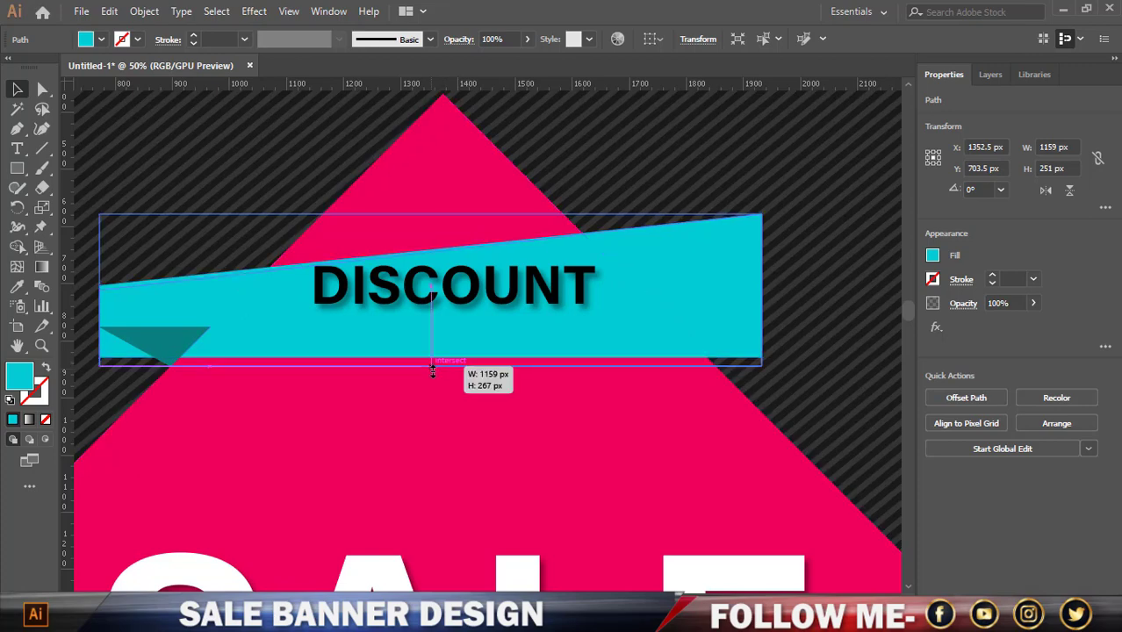
Make the yellow 75% OFF banner taller by extending its top edge
scroll(450, 362, "down", 2)
scroll(457, 386, "down", 1)
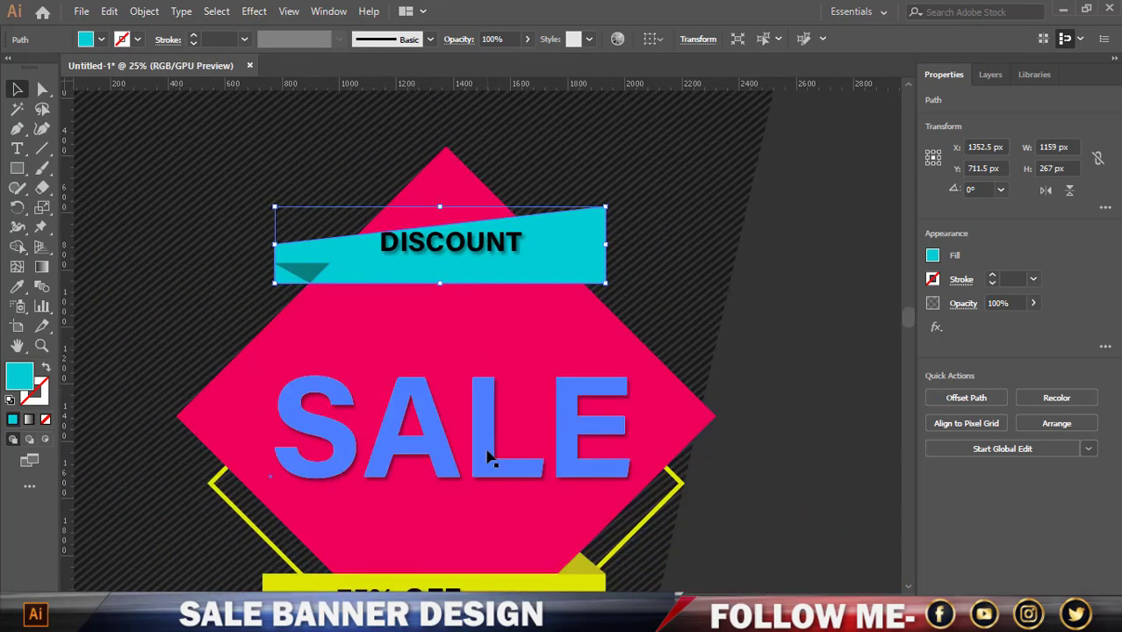
scroll(492, 458, "down", 1)
scroll(488, 501, "down", 1)
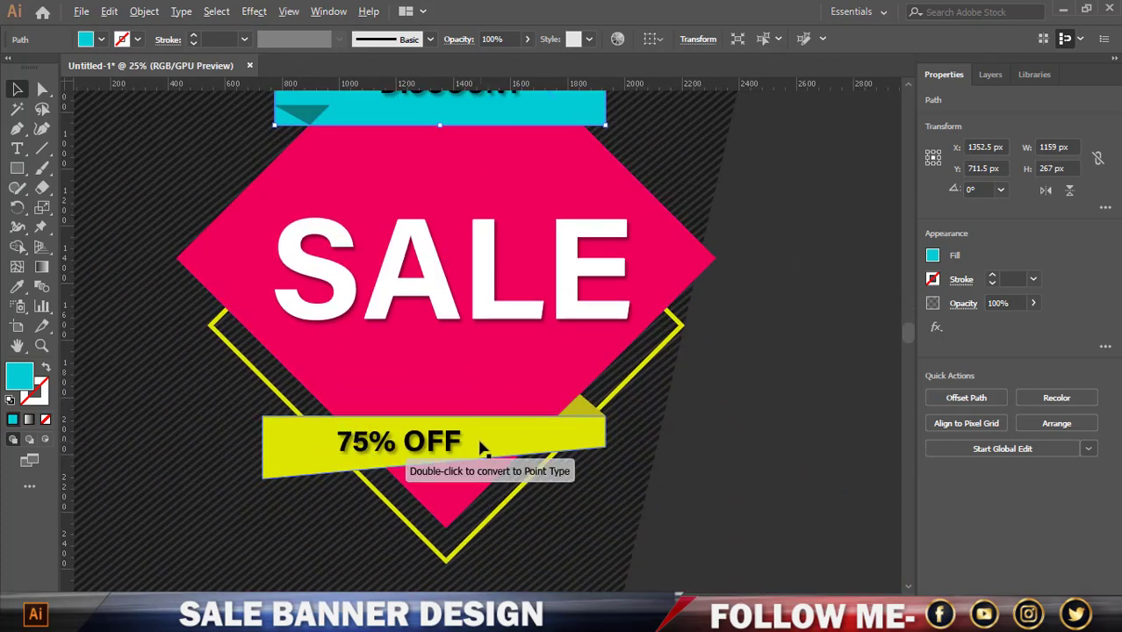
scroll(473, 446, "up", 2)
left_click(457, 417)
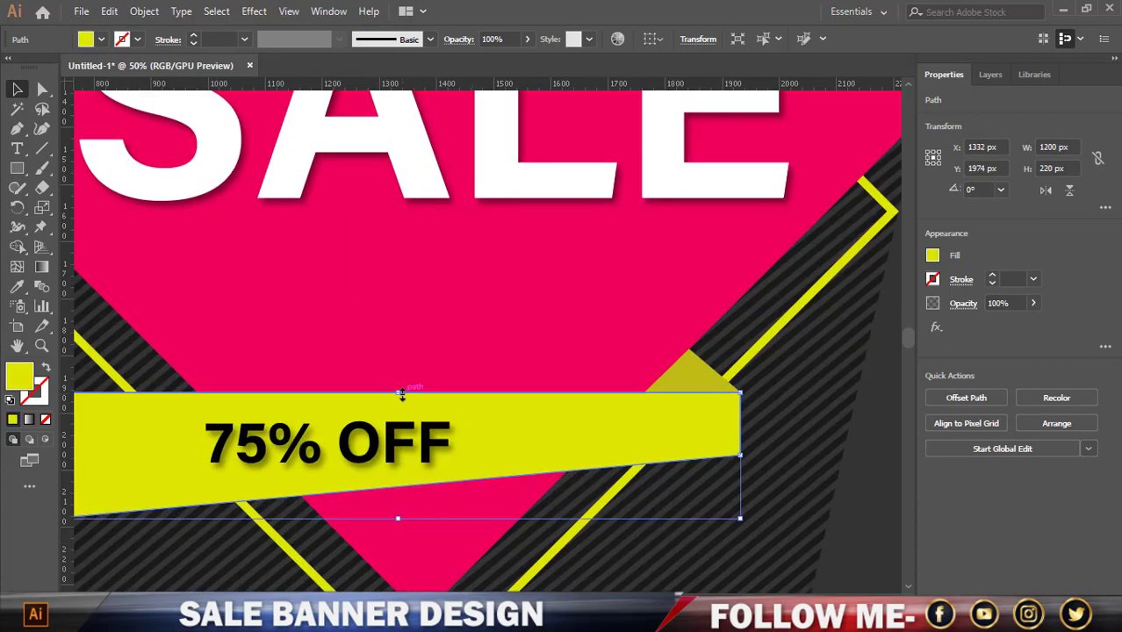
left_click_drag(402, 394, 406, 346)
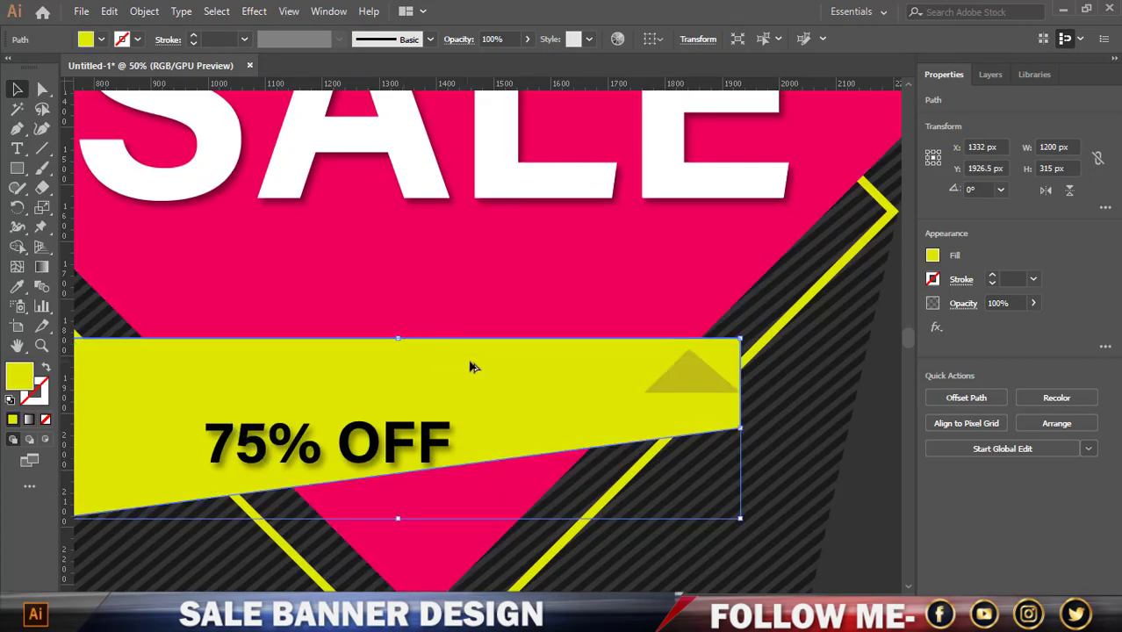
scroll(474, 367, "down", 2)
scroll(562, 369, "up", 5)
scroll(527, 299, "up", 1)
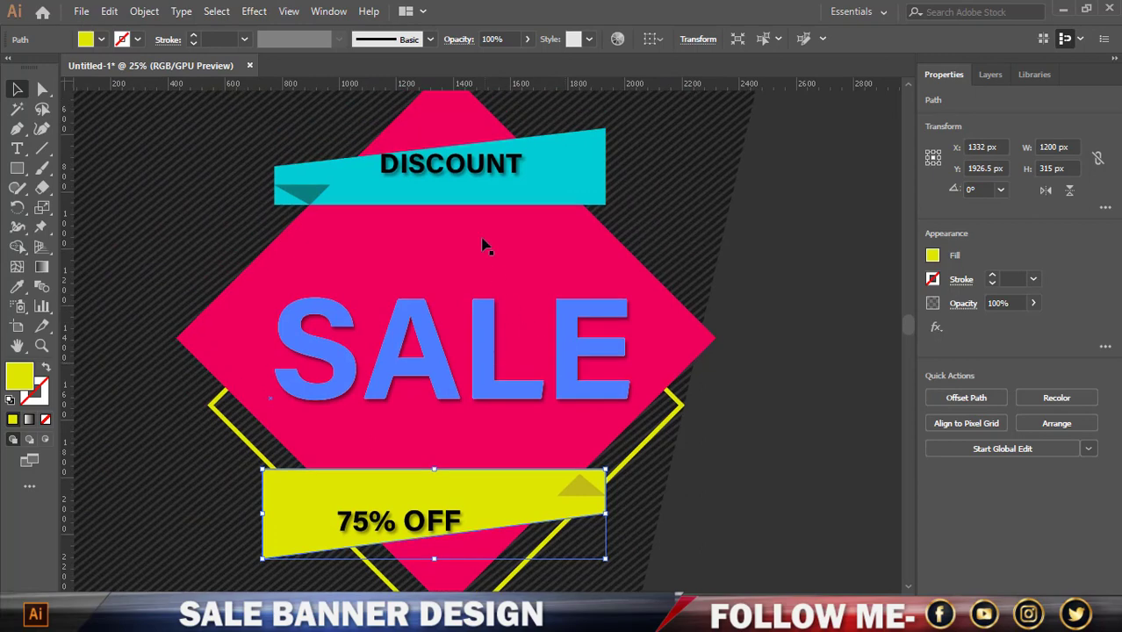
Nudge the cyan banner down, delete both fold triangles, and widen the yellow banner rightward
left_click_drag(473, 205, 463, 213)
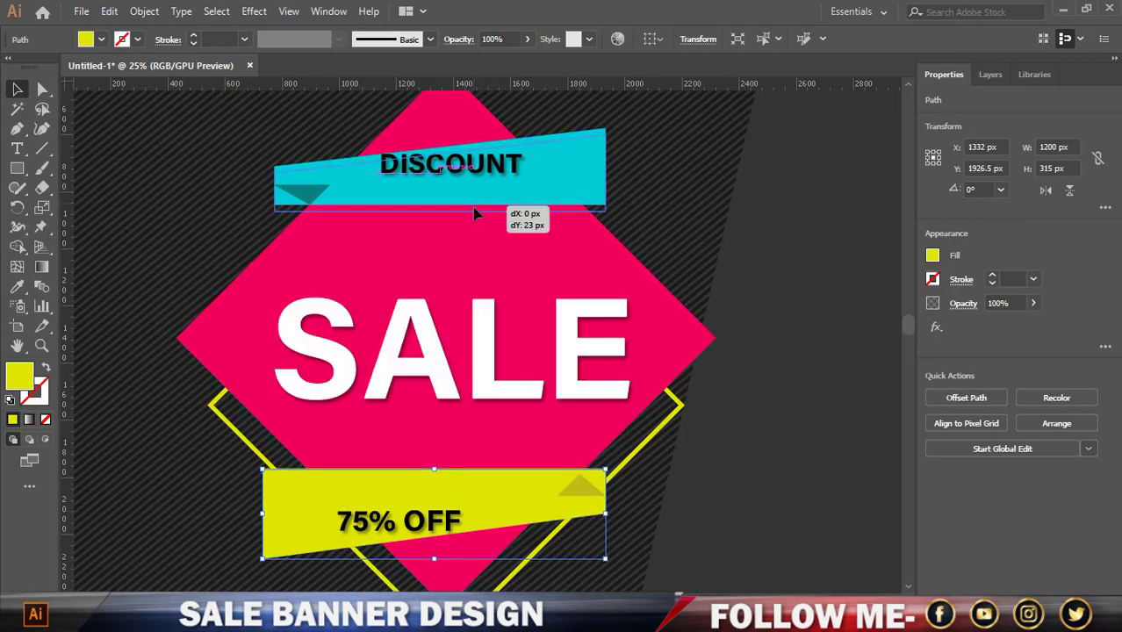
left_click(323, 191)
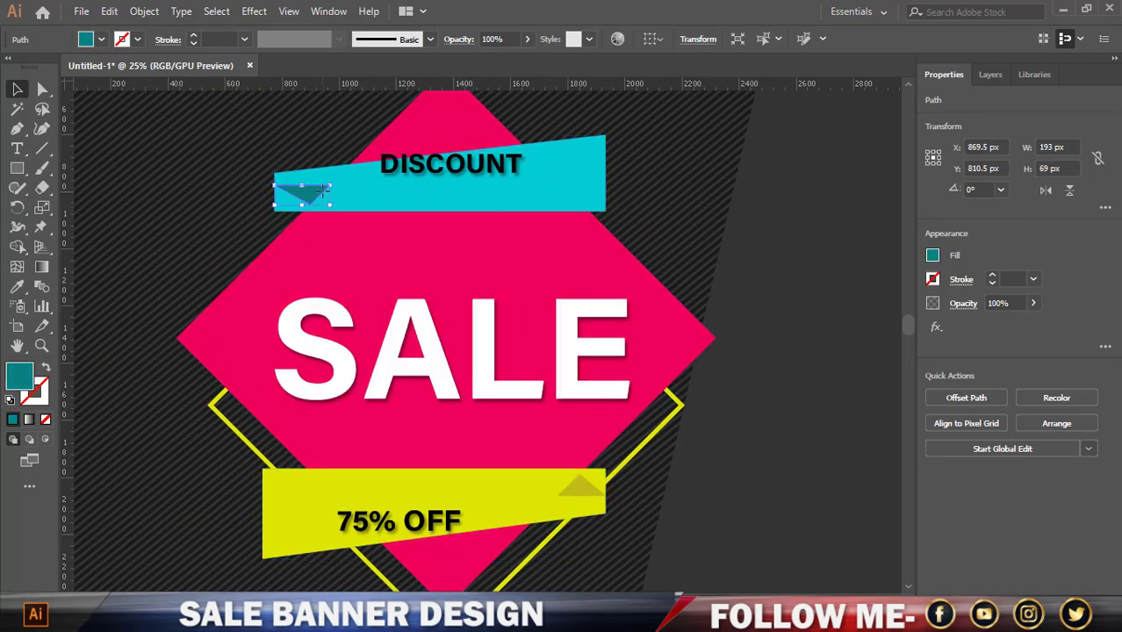
key("Delete")
left_click(582, 487)
key("Delete")
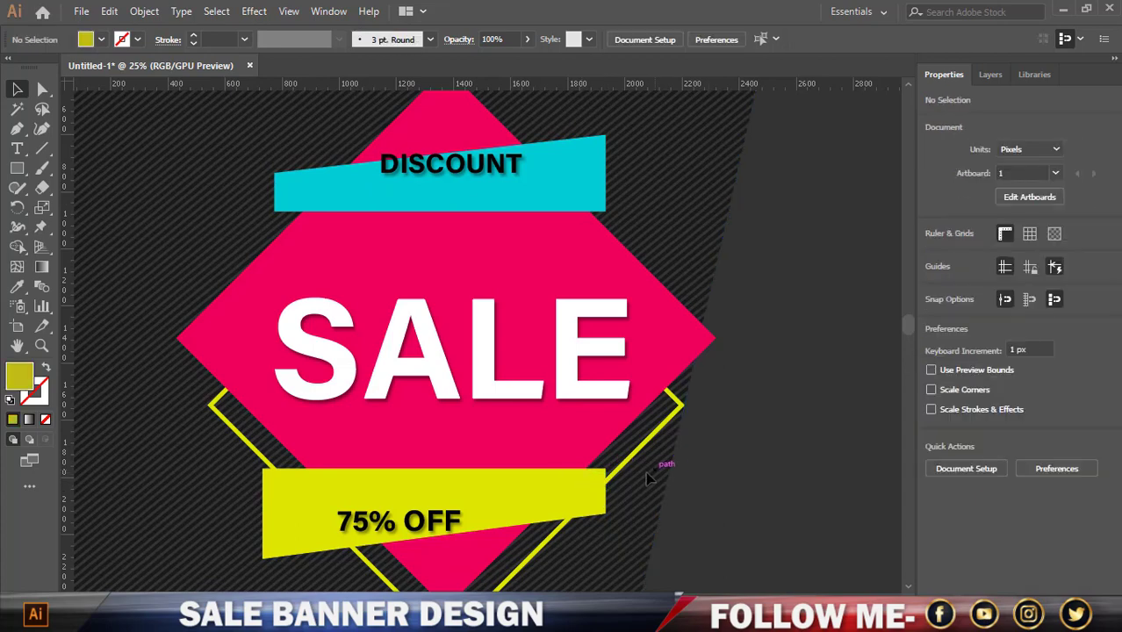
left_click(587, 502)
left_click_drag(606, 514, 625, 516)
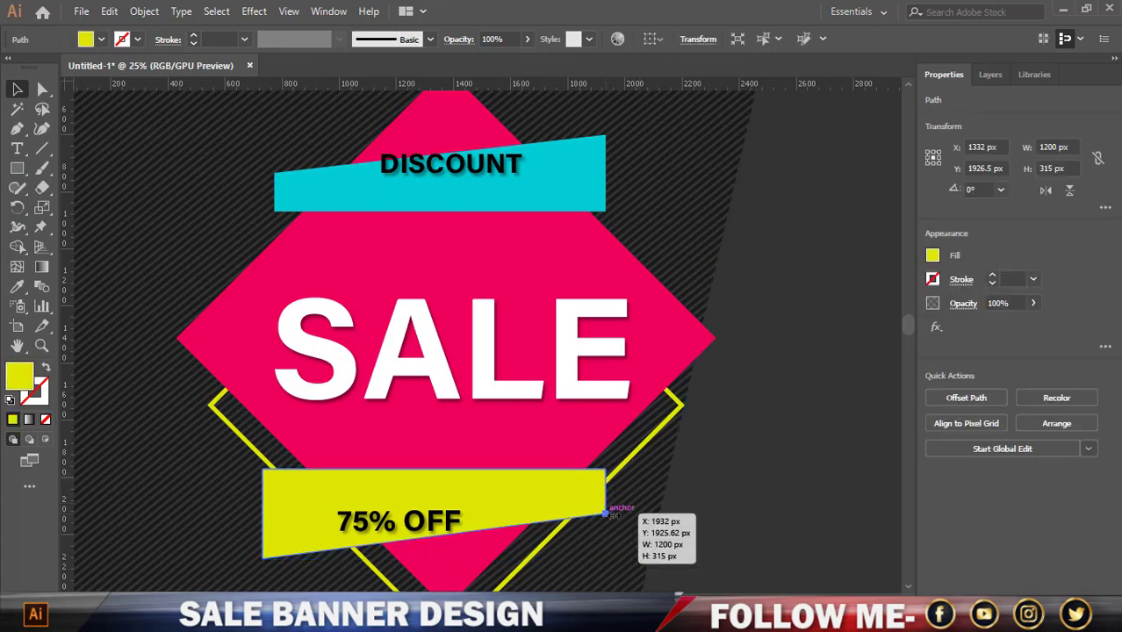
Draw a triangle at the yellow banner's right end with the Pen tool
left_click(729, 458)
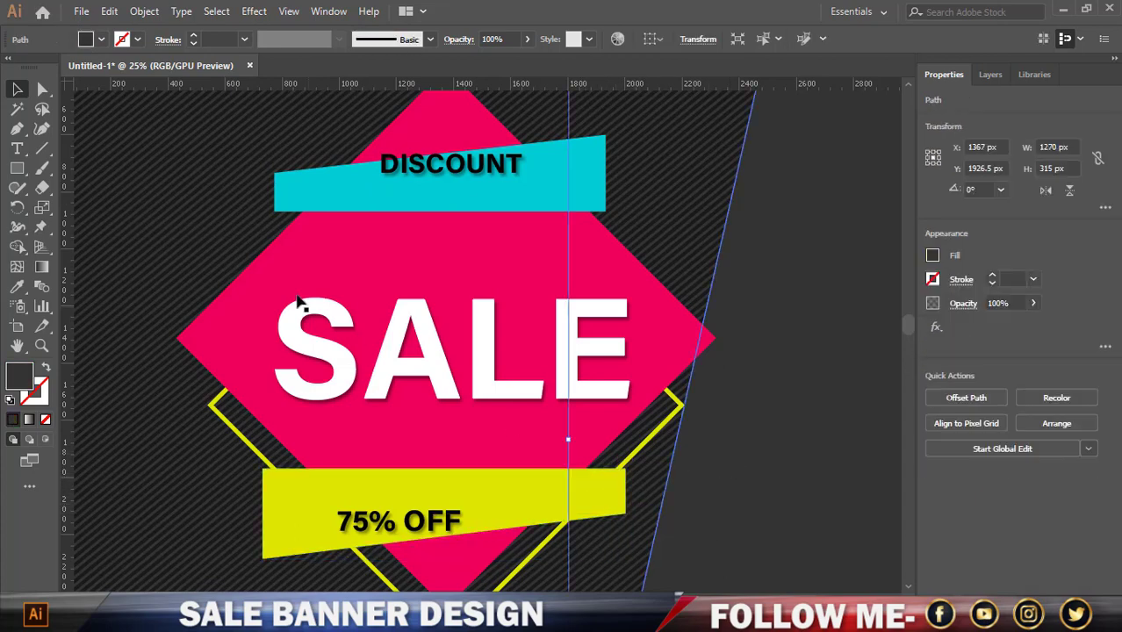
left_click(17, 129)
scroll(623, 483, "up", 4)
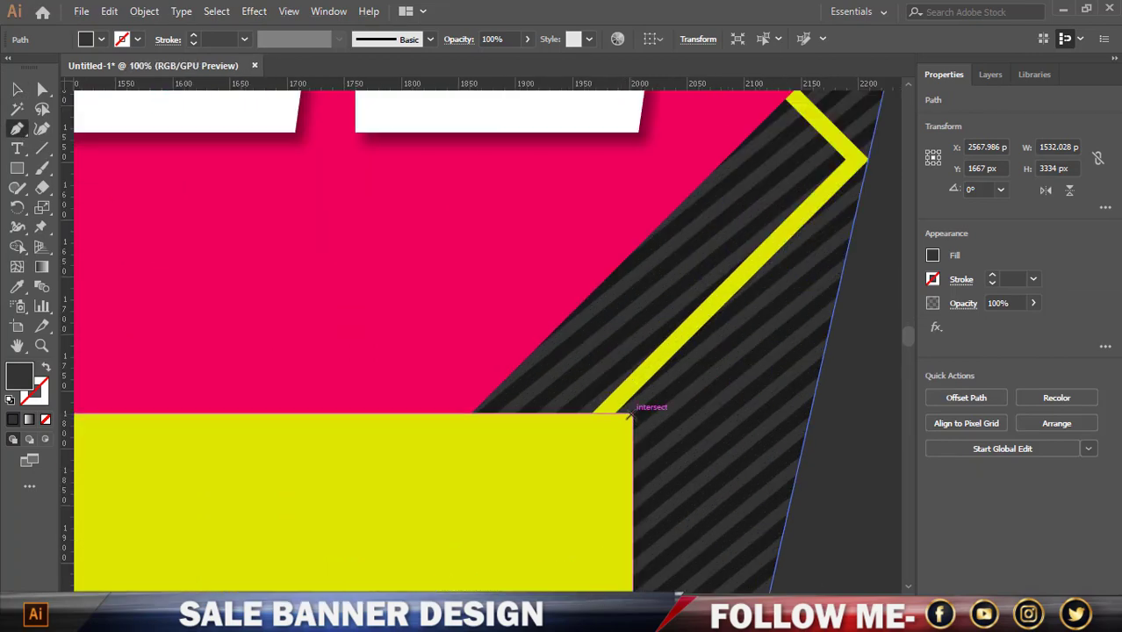
left_click(630, 413)
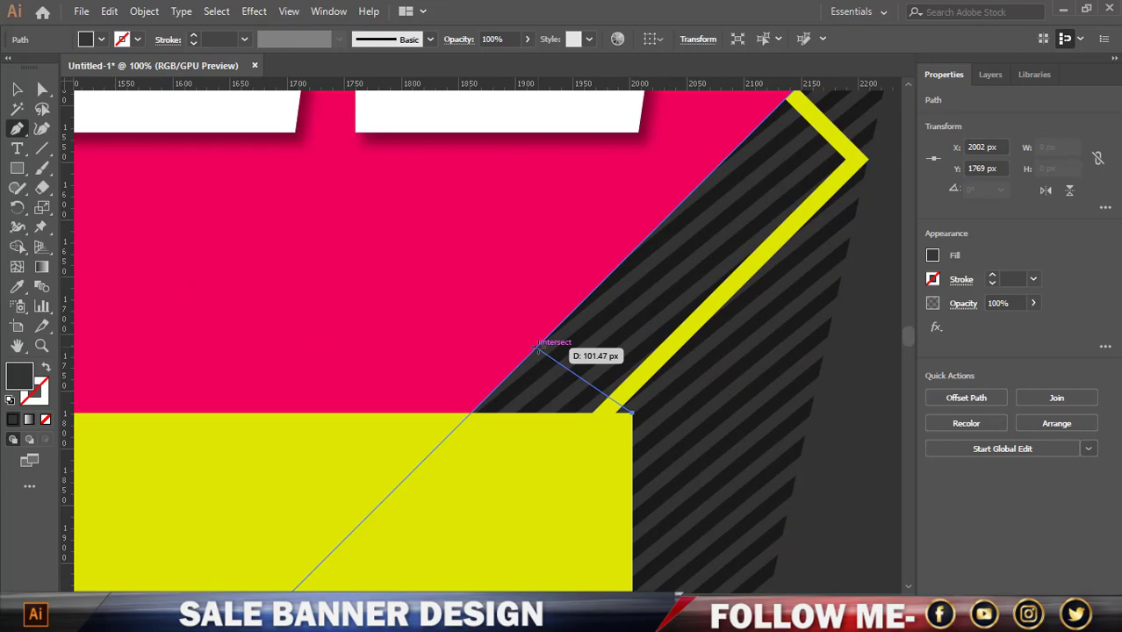
left_click(538, 349)
left_click(471, 413)
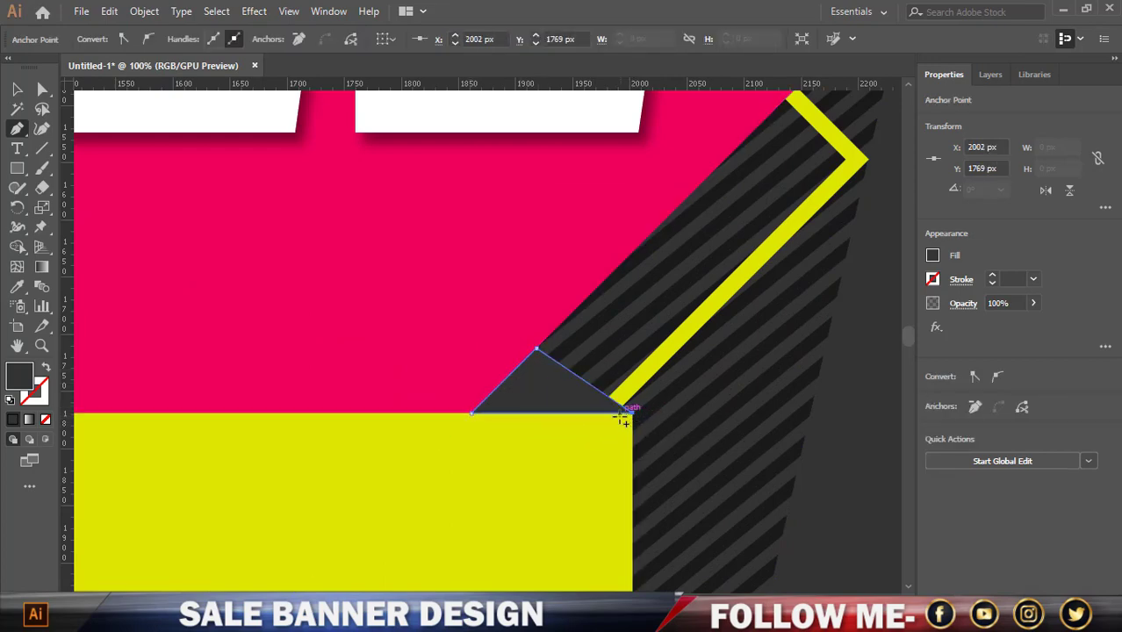
Fill that triangle with a darker olive shade of the yellow banner's colour
key("i")
left_click(549, 463)
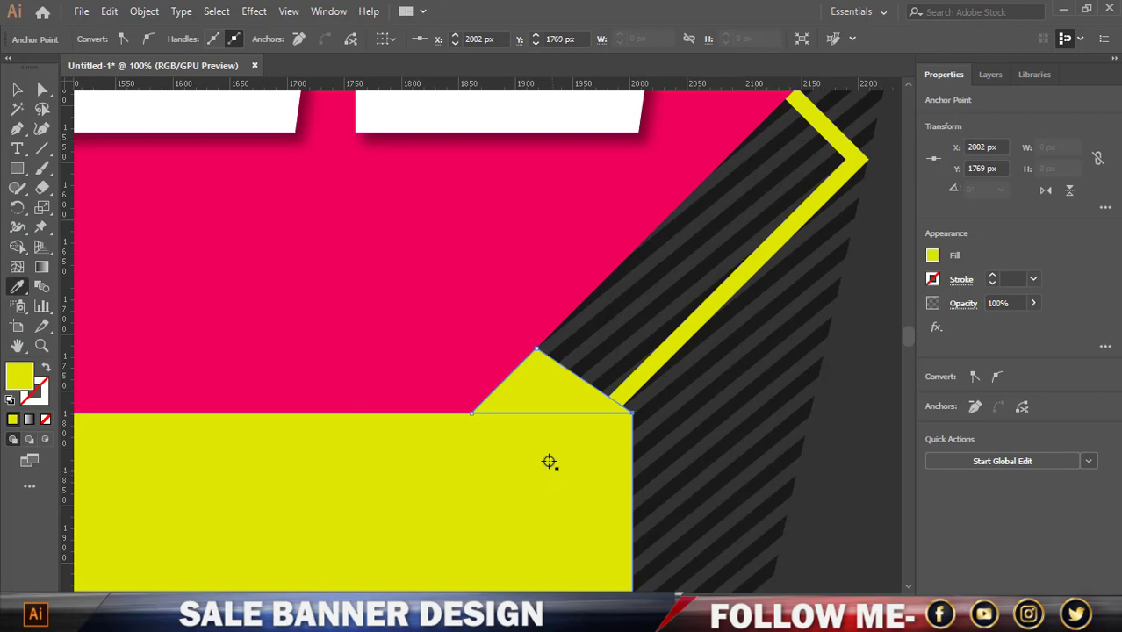
double_click(19, 376)
left_click(545, 263)
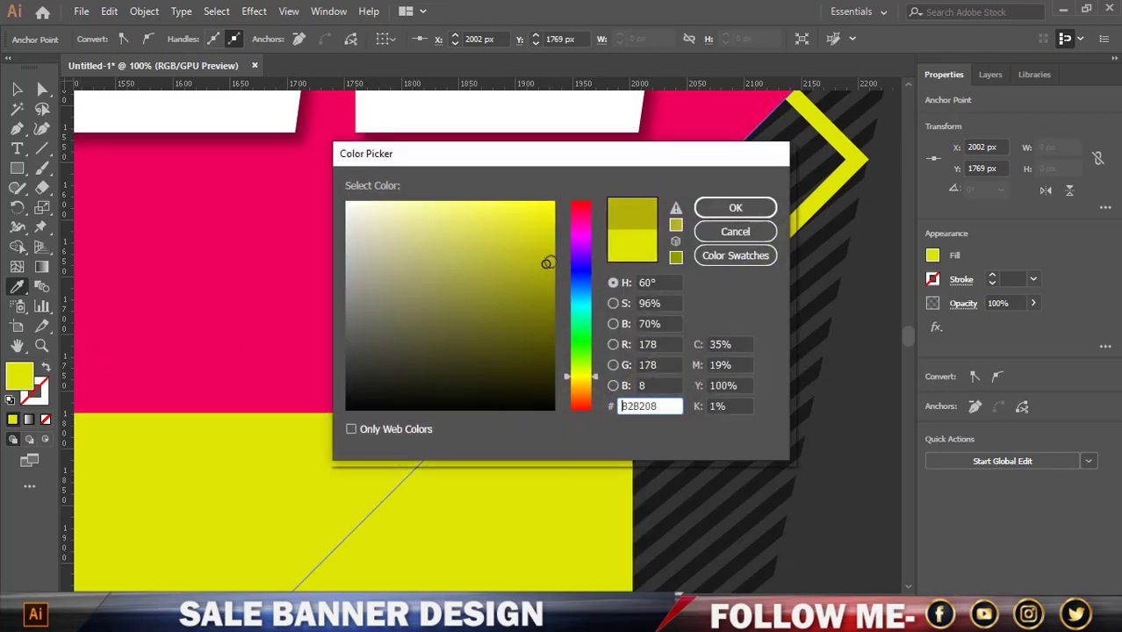
left_click(735, 208)
scroll(326, 309, "up", 2)
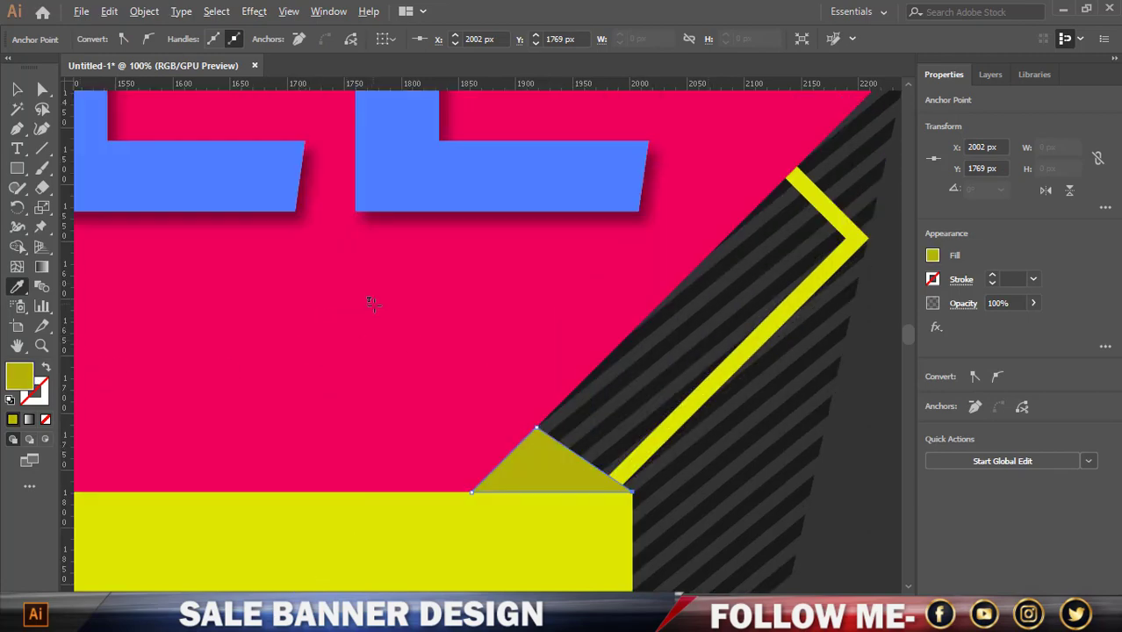
scroll(372, 303, "down", 3)
scroll(358, 220, "down", 2)
scroll(178, 148, "up", 2)
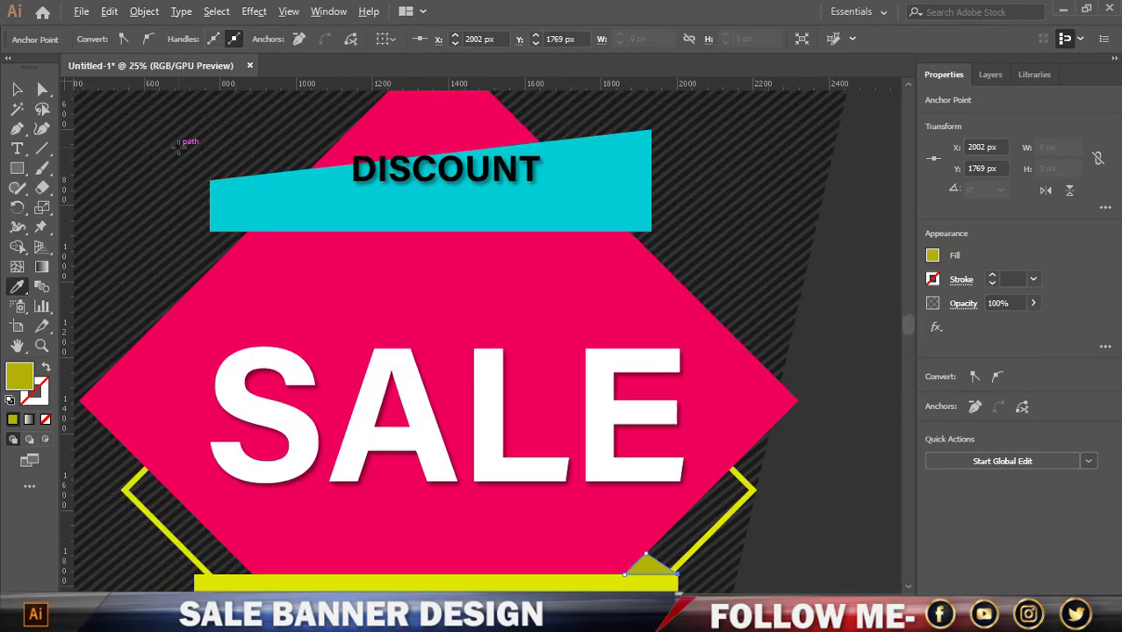
scroll(178, 147, "up", 1)
Draw a triangle below the cyan box's left end
left_click(16, 89)
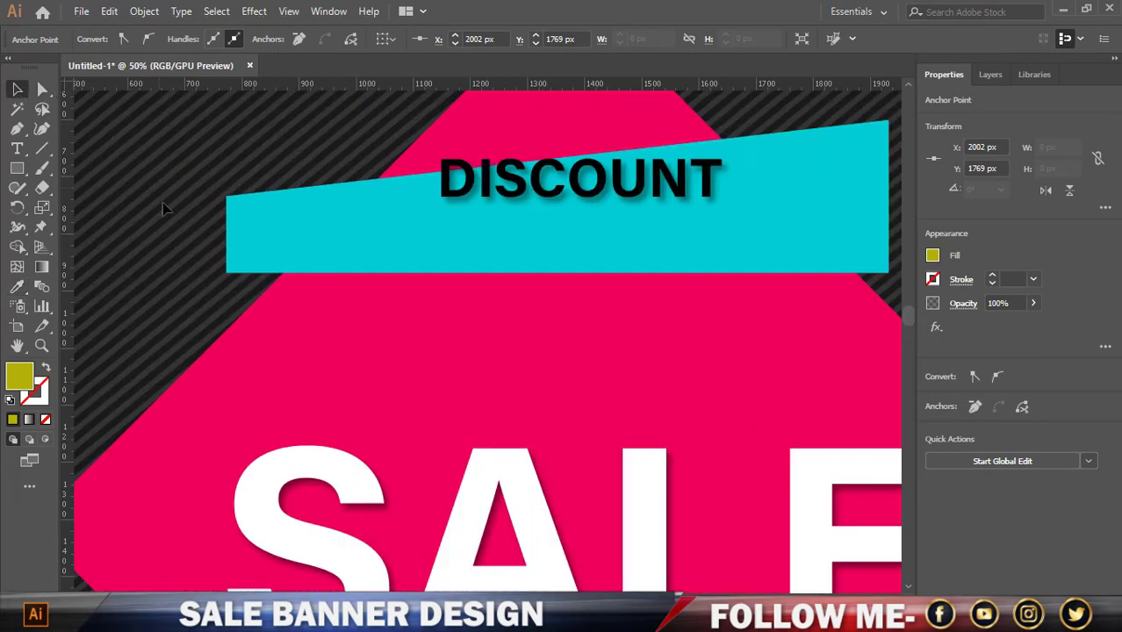
left_click(15, 139)
scroll(251, 274, "up", 1)
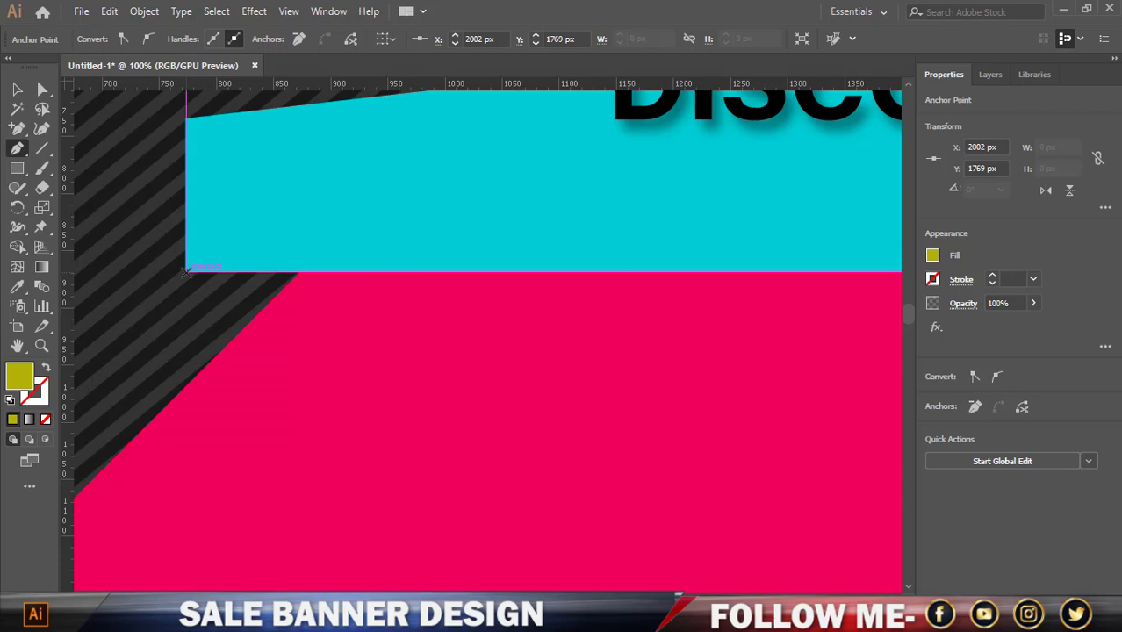
left_click(265, 305)
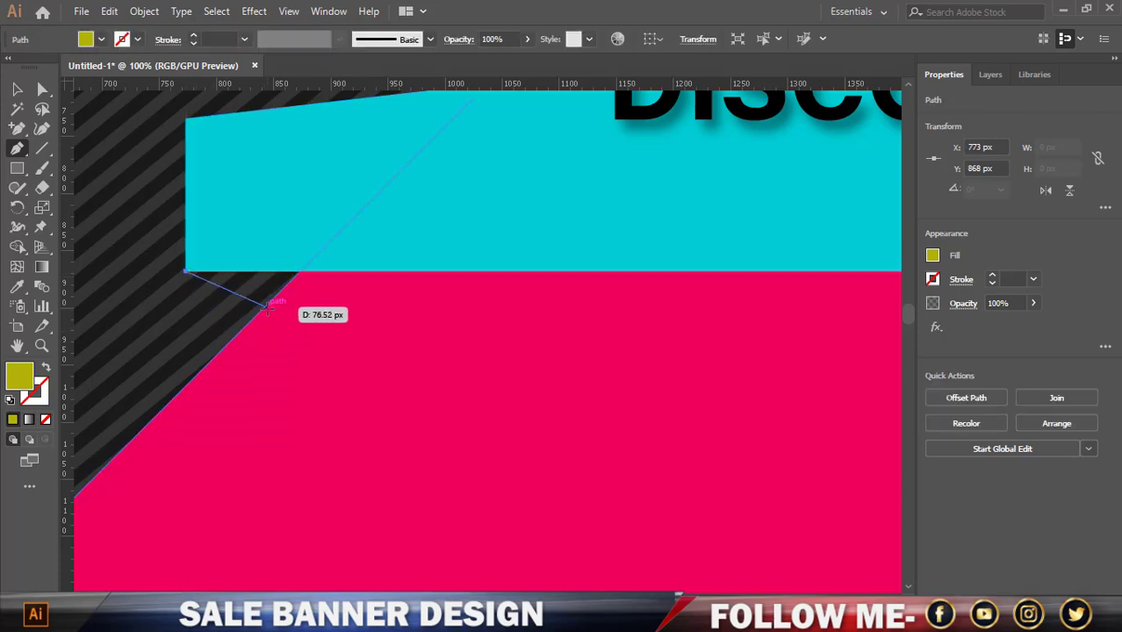
left_click(300, 272)
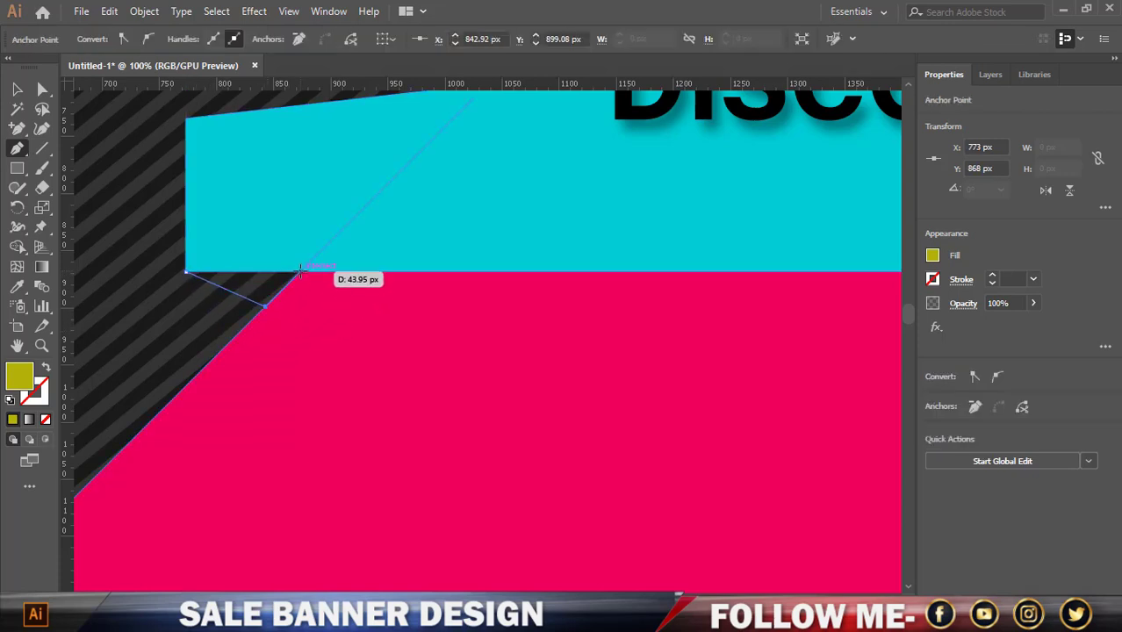
left_click(187, 275)
Fill the new triangle with a darker teal shade of the cyan box's colour
key("i")
left_click(304, 244)
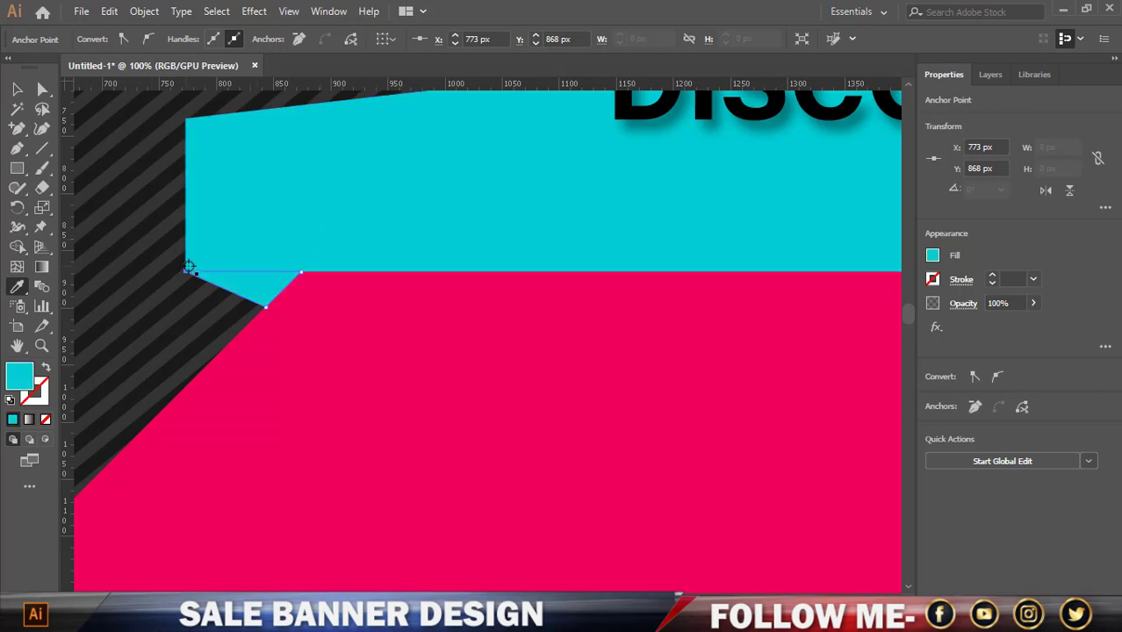
double_click(31, 378)
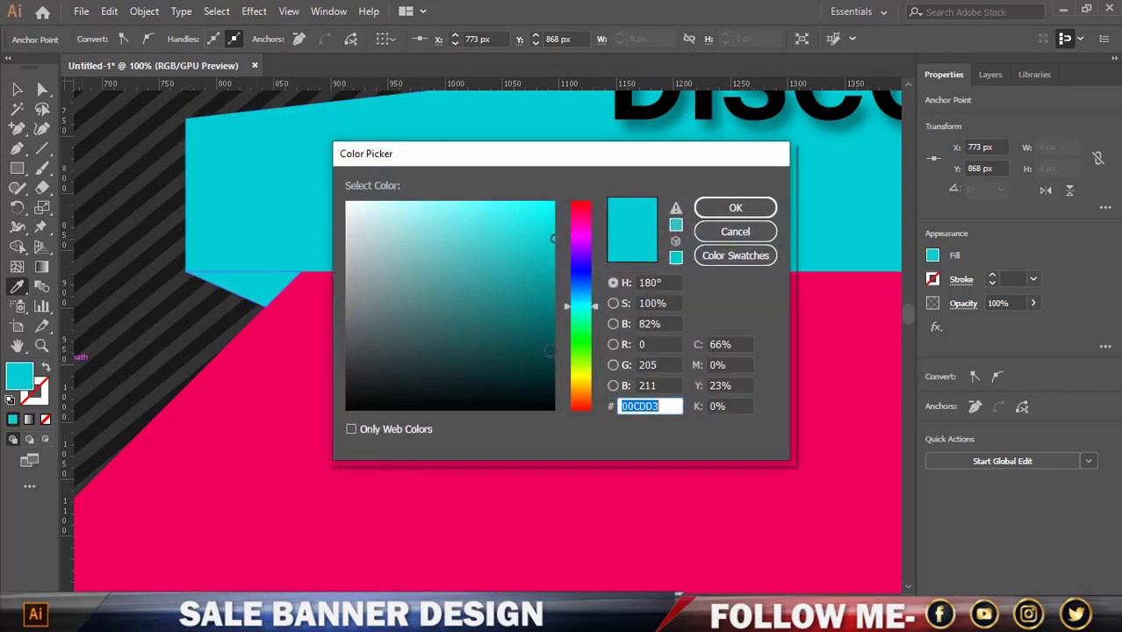
left_click(548, 282)
left_click(735, 208)
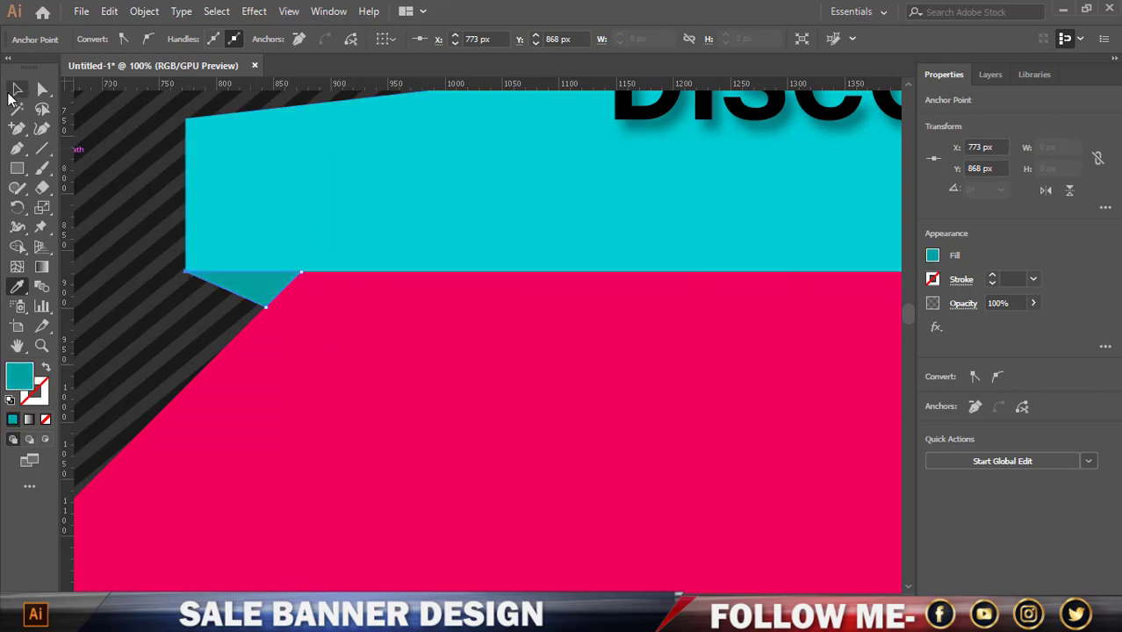
left_click(15, 90)
left_click(151, 277)
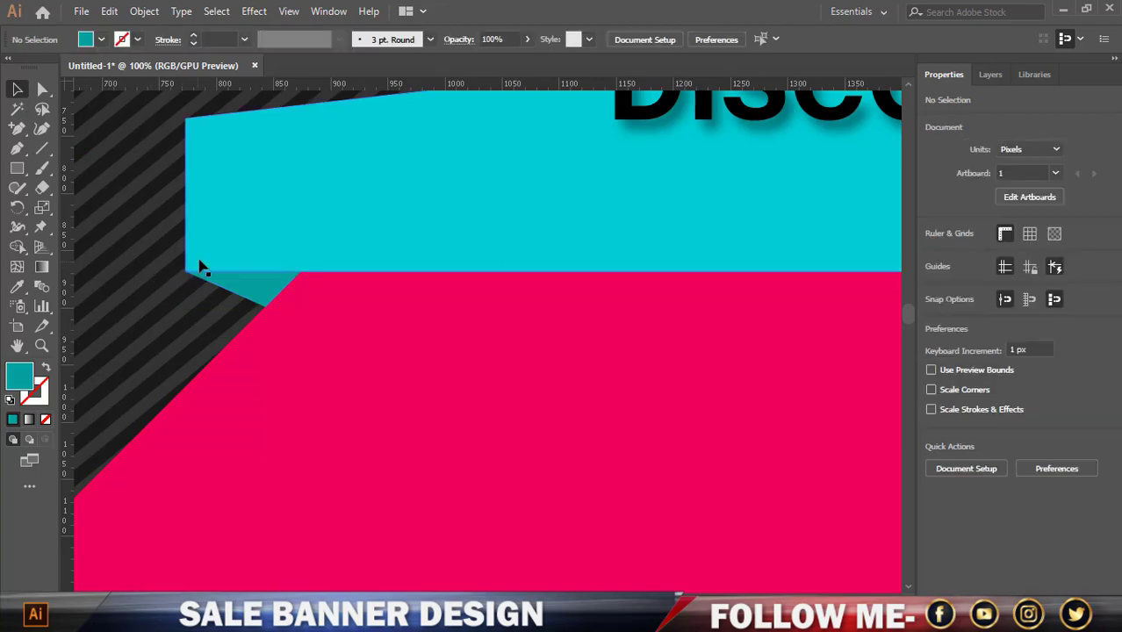
key("ctrl+minus")
key("ctrl+minus")
key("ctrl+minus")
key("ctrl+minus")
Nudge DISCOUNT slightly lower and shift 75% OFF into place
left_click_drag(415, 228, 407, 231)
scroll(388, 476, "down", 2)
left_click_drag(367, 525, 435, 518)
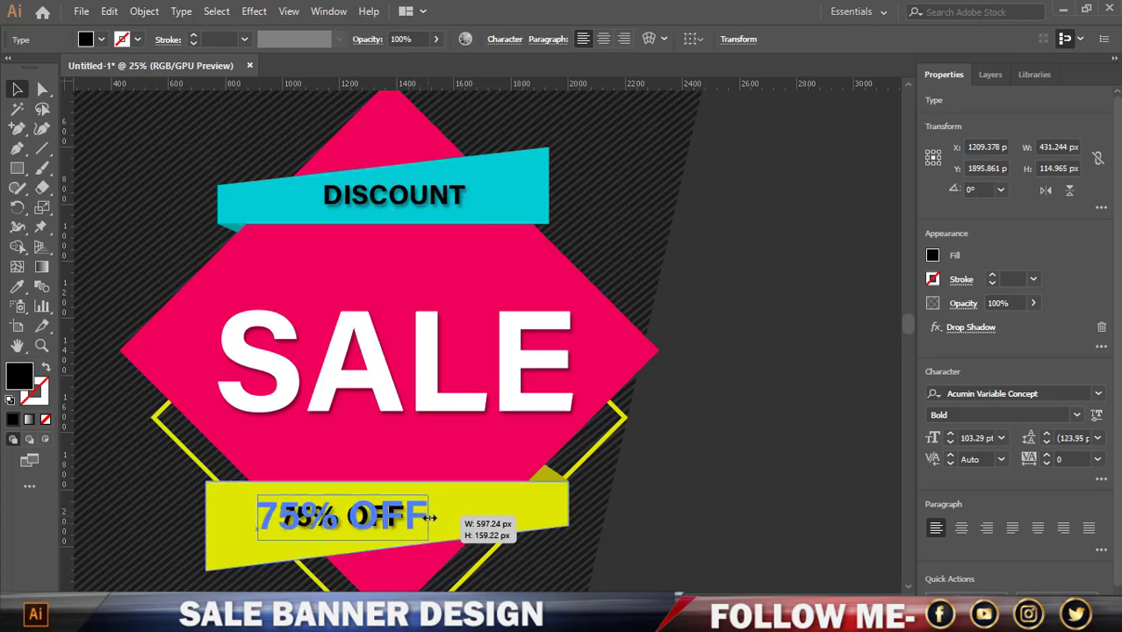
Enlarge DISCOUNT slightly and SALE to 510.4 pt
left_click(400, 202)
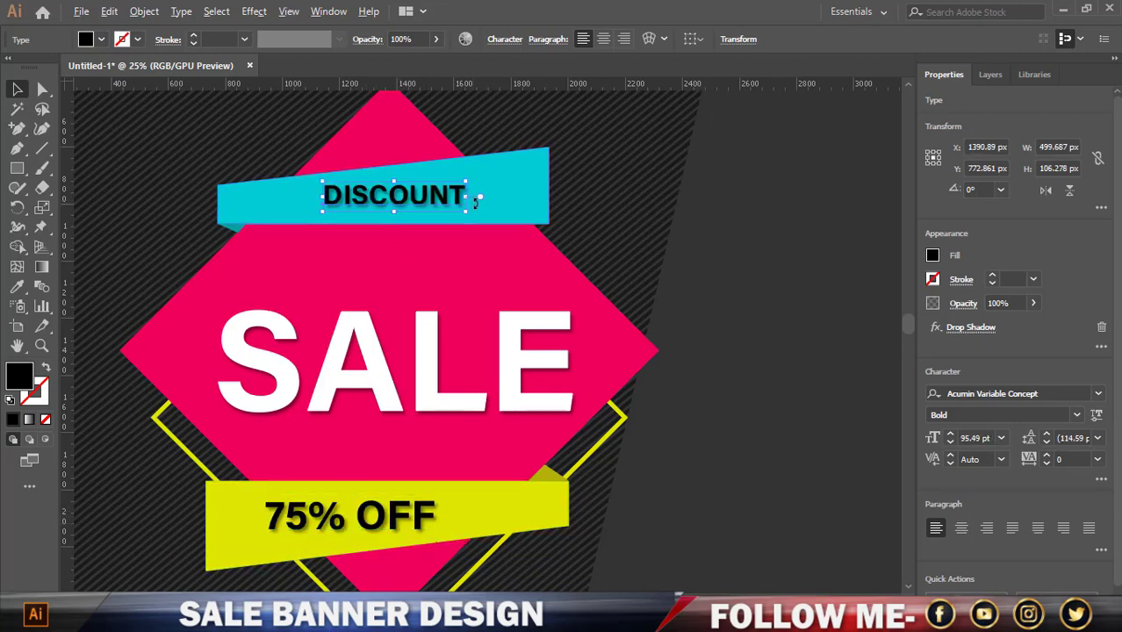
left_click_drag(466, 198, 474, 198)
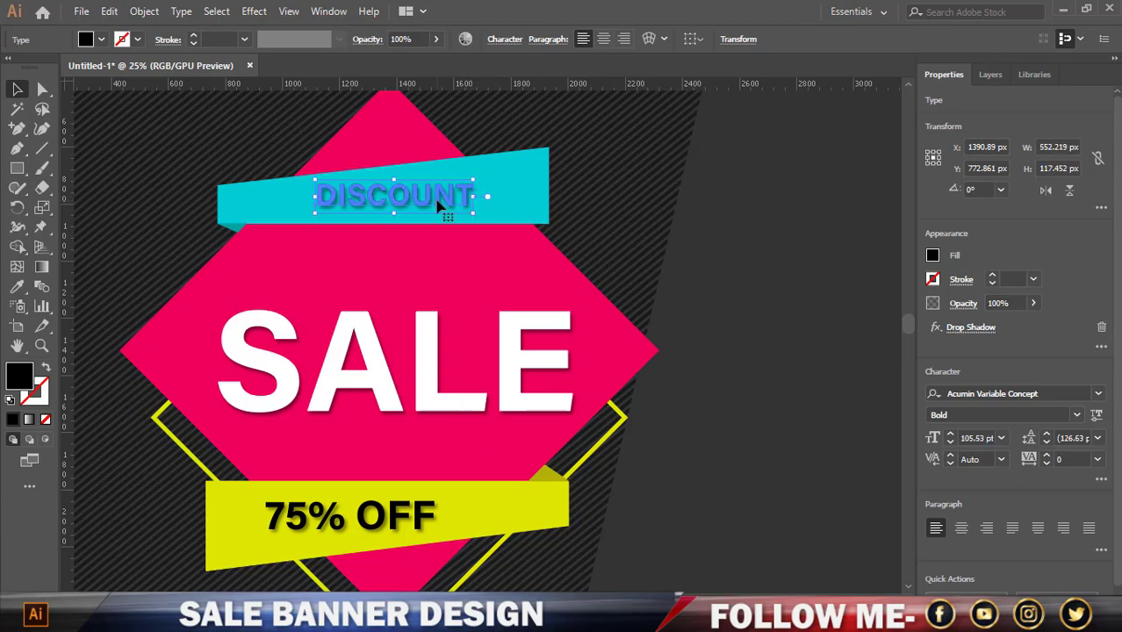
left_click(415, 387)
left_click_drag(575, 375, 579, 376)
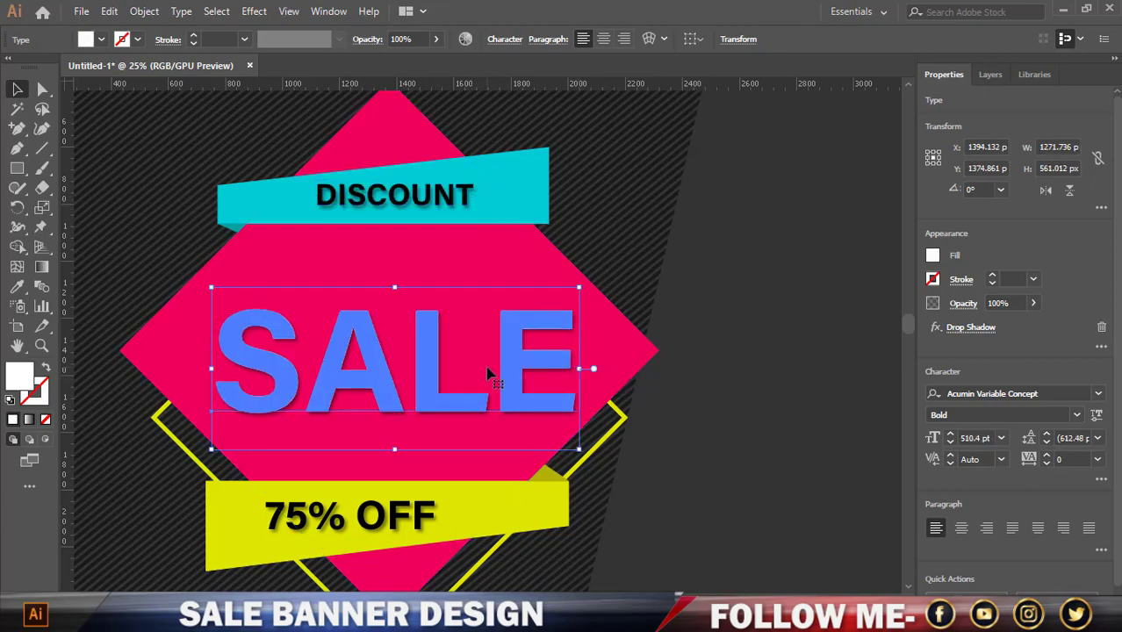
key("ctrl+minus")
key("ctrl+minus")
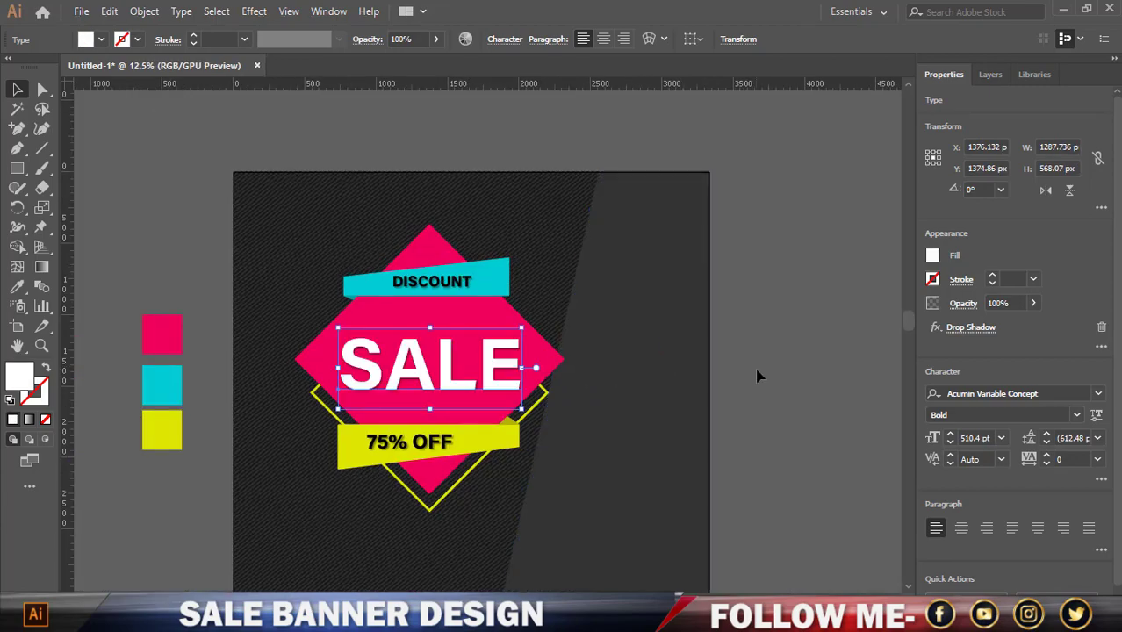
left_click(756, 376)
scroll(729, 367, "down", 1)
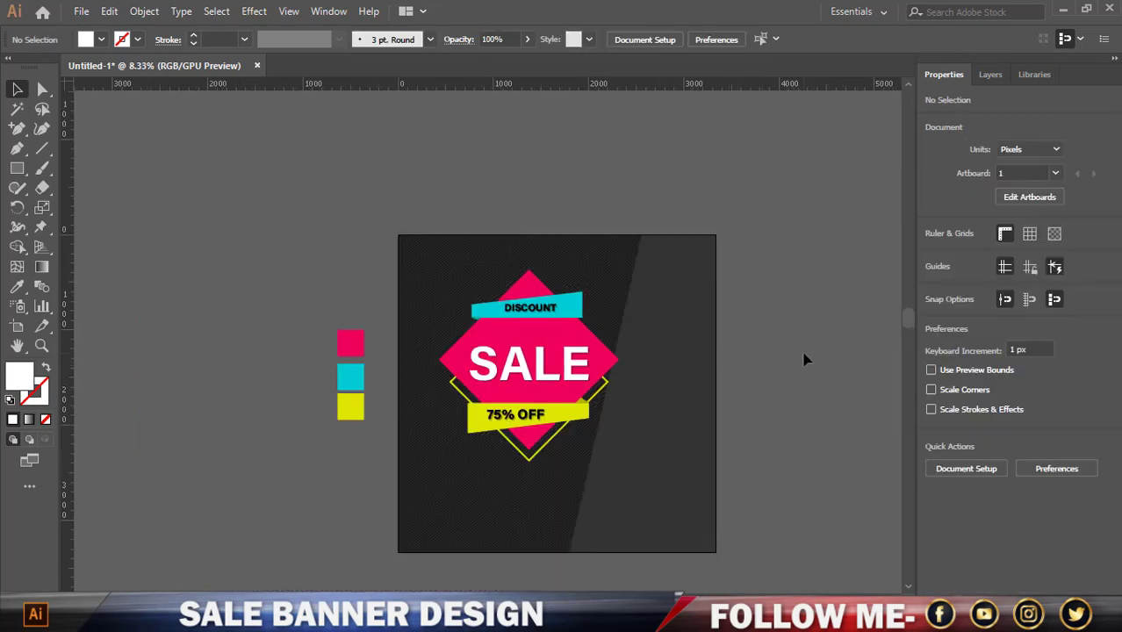
Draw a tall white rectangle to the left of the artboard
left_click(16, 169)
left_click_drag(179, 177, 214, 330)
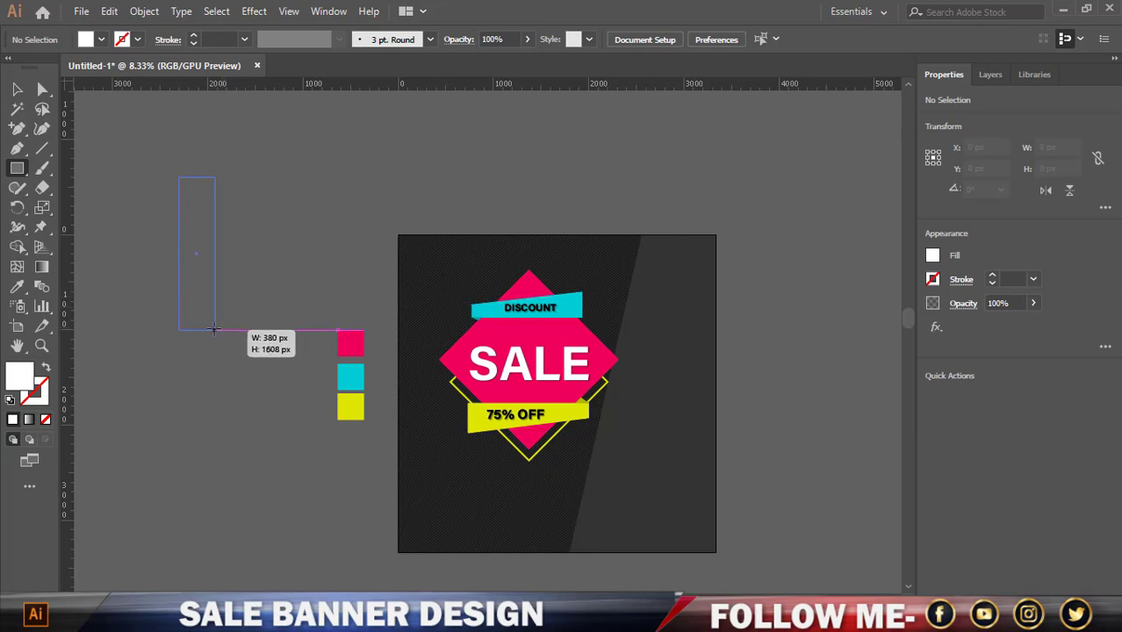
left_click(17, 89)
key("ctrl+shift+a")
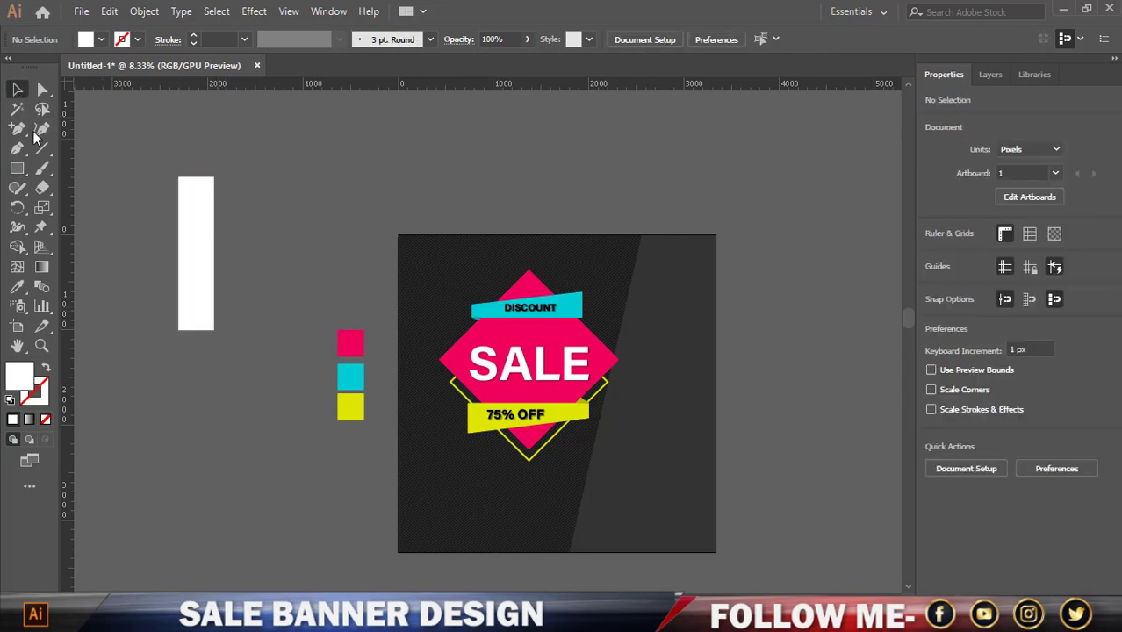
Try the Add Anchor Point and Direct Selection tools on the white rectangle
left_click(21, 128)
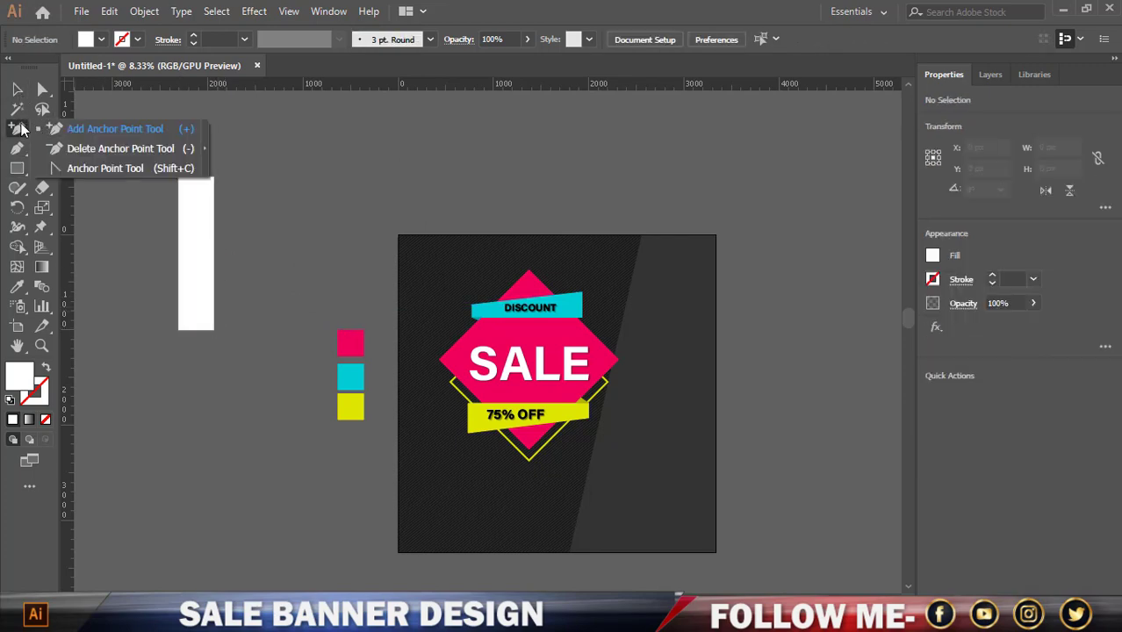
left_click(83, 125)
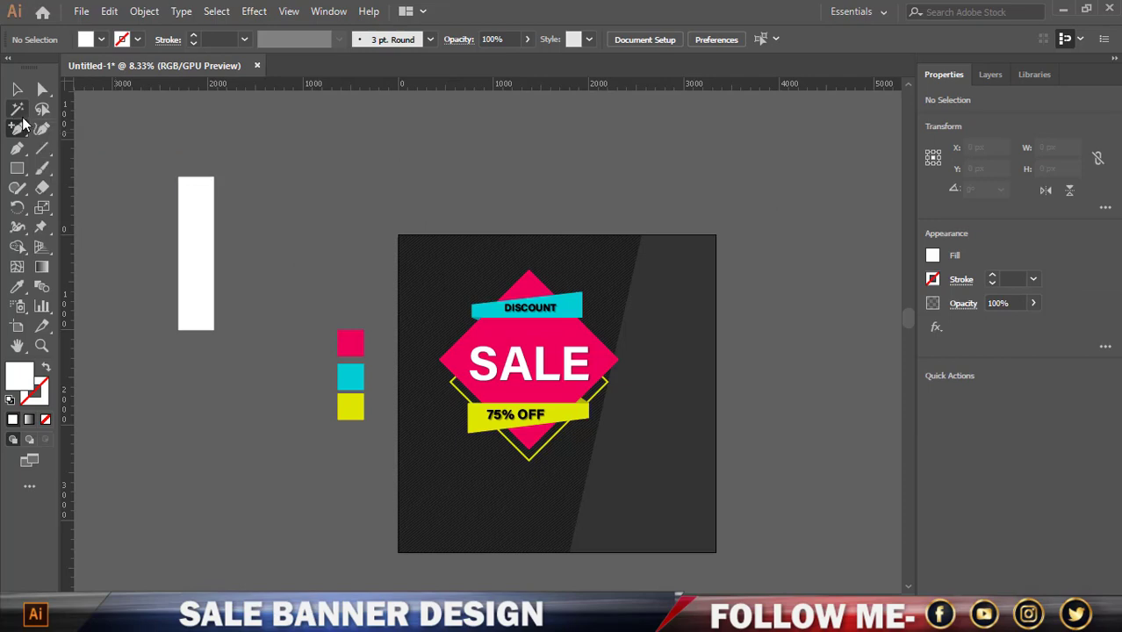
scroll(185, 215, "up", 1)
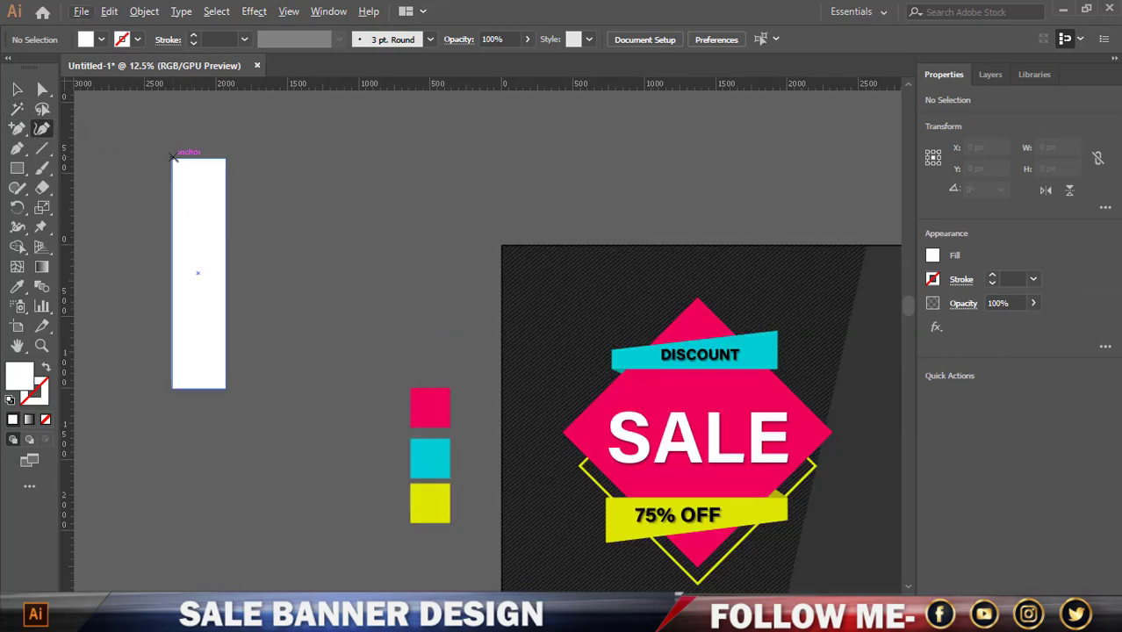
left_click(175, 182)
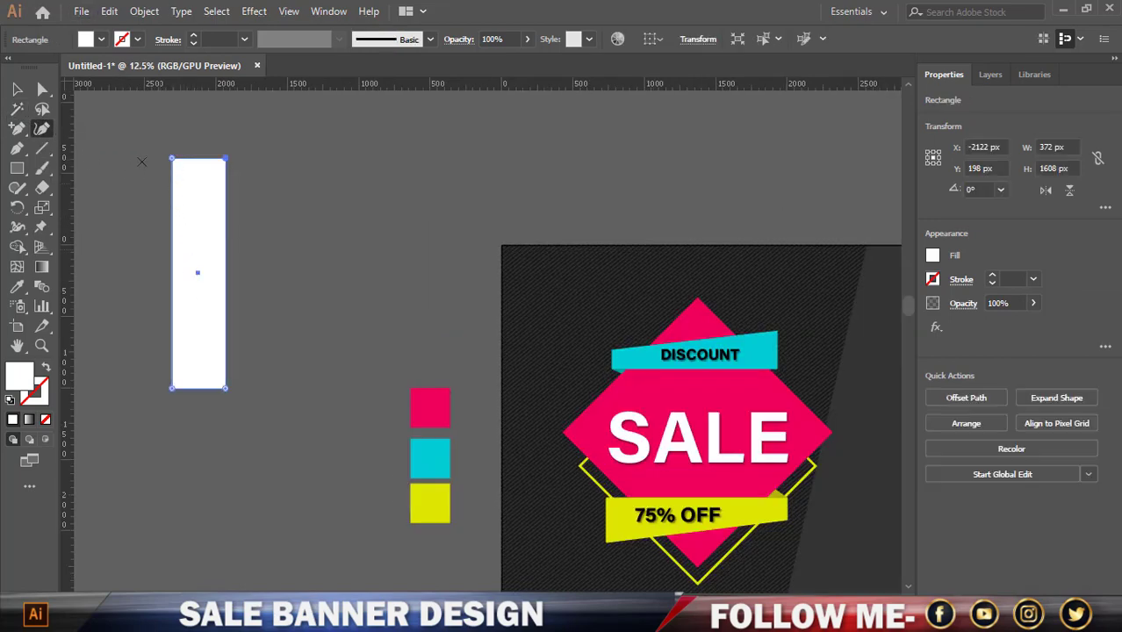
left_click(17, 89)
left_click(140, 112)
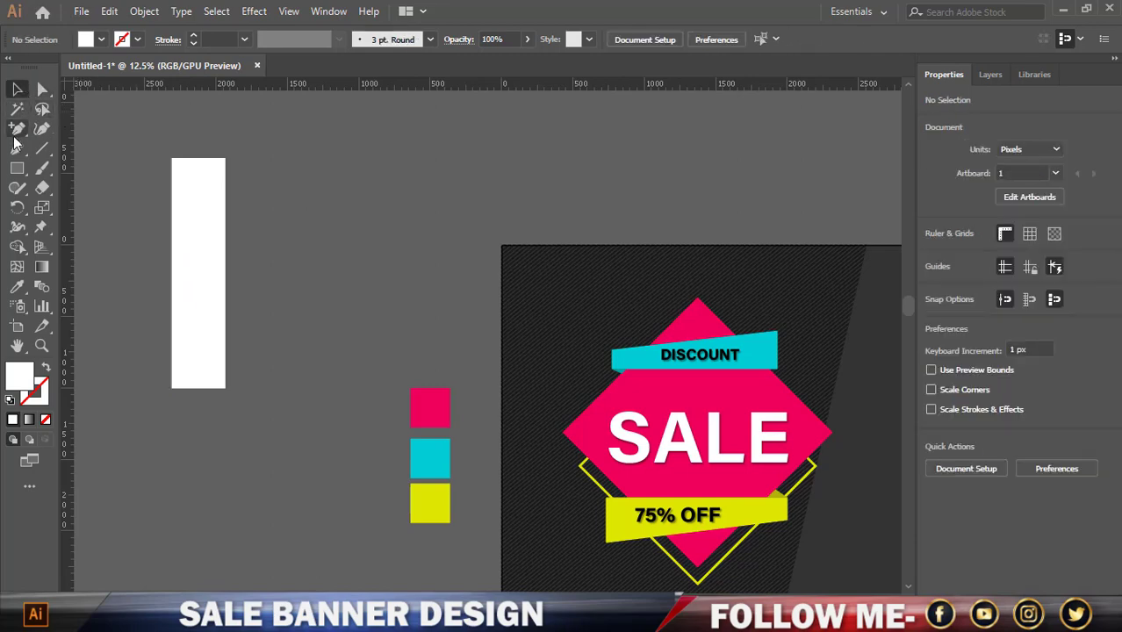
left_click(40, 130)
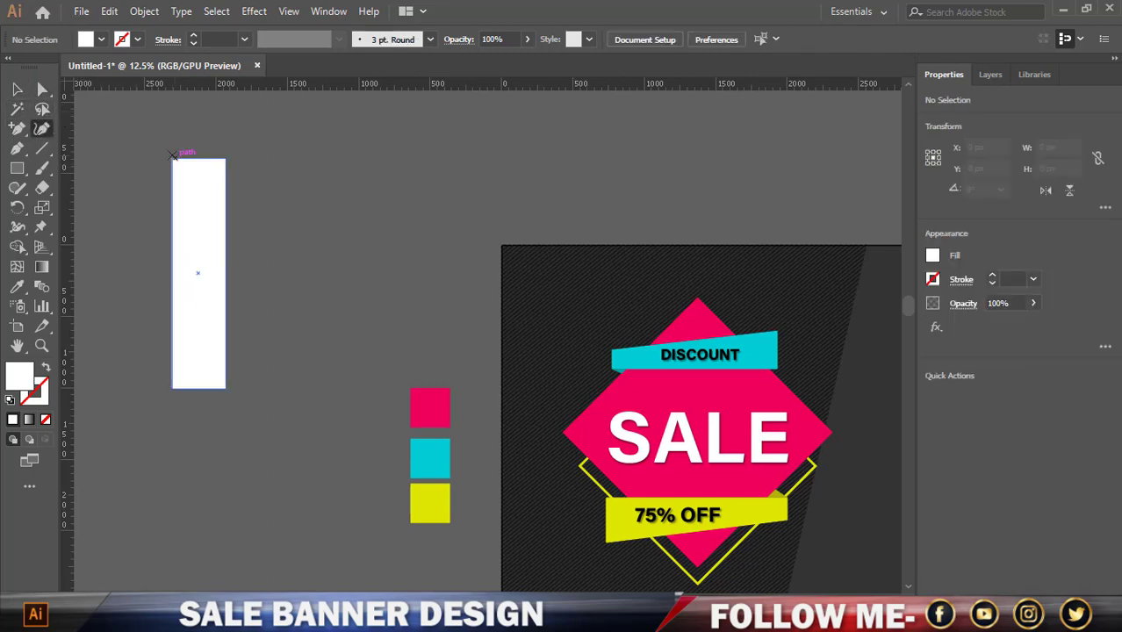
left_click(185, 204)
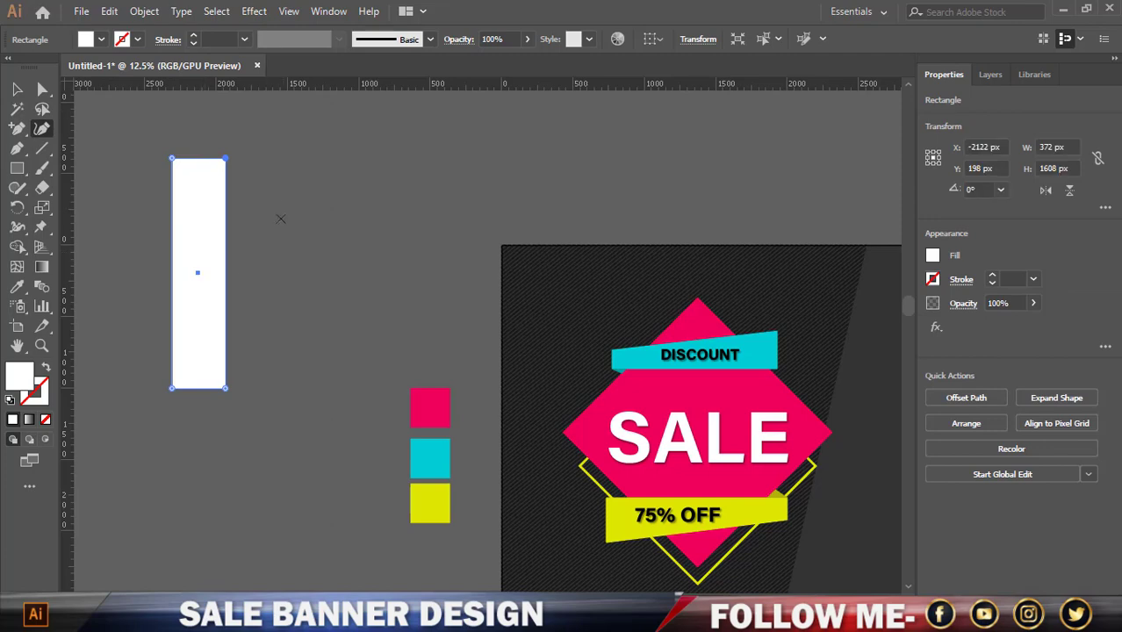
left_click(16, 88)
left_click(151, 125)
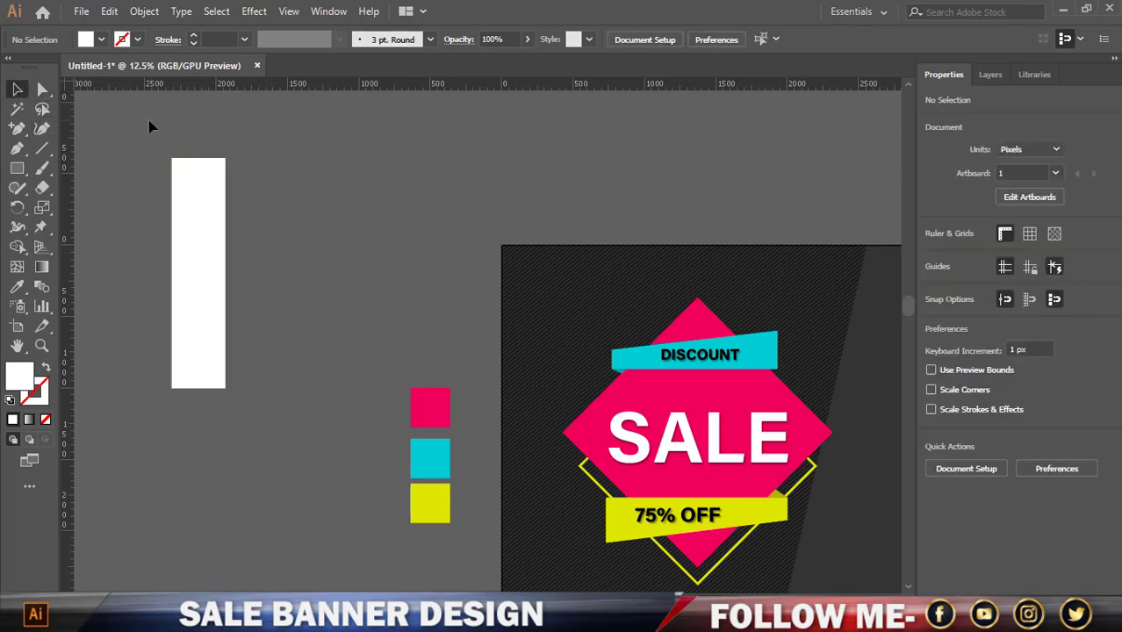
left_click(187, 198)
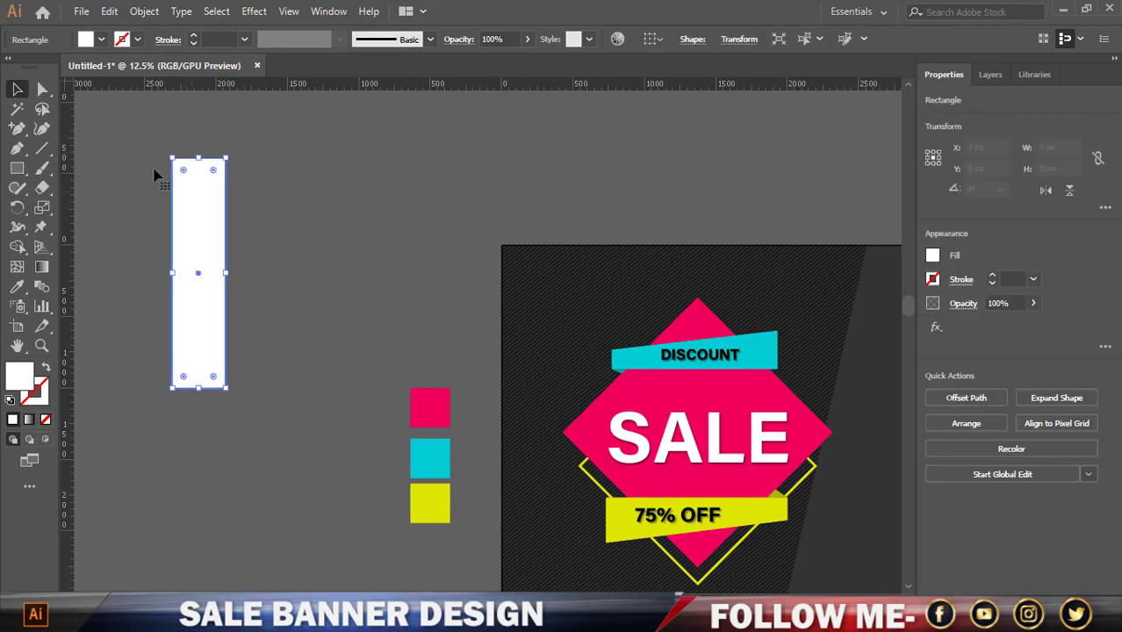
Expand the rectangle to a path and drag its bottom-right anchor to the bottom centre
left_click(16, 129)
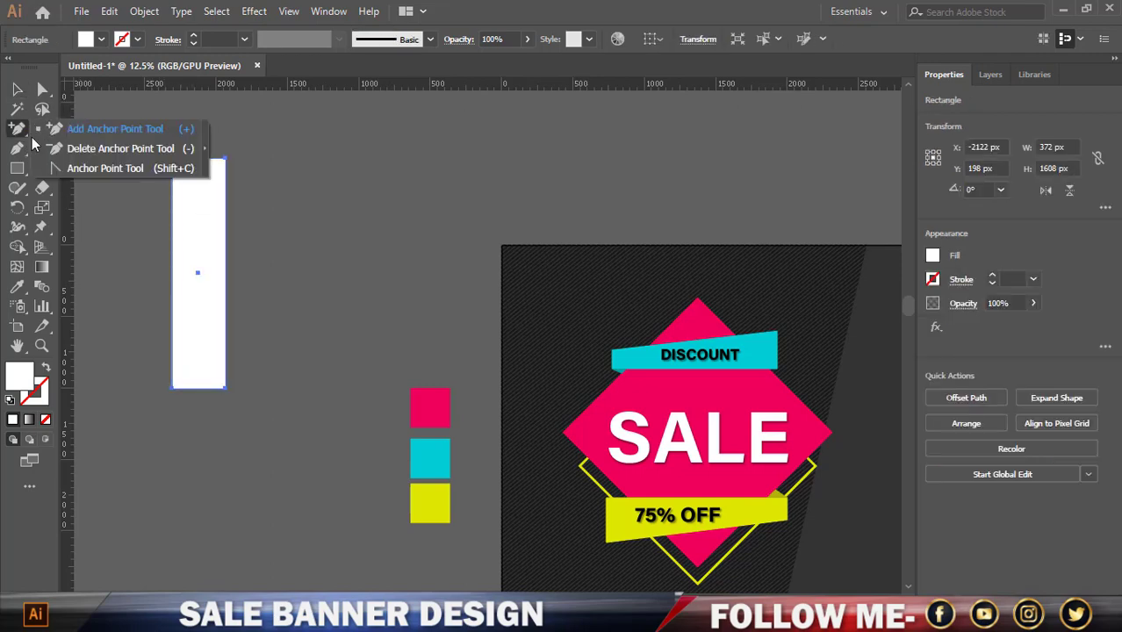
left_click(88, 168)
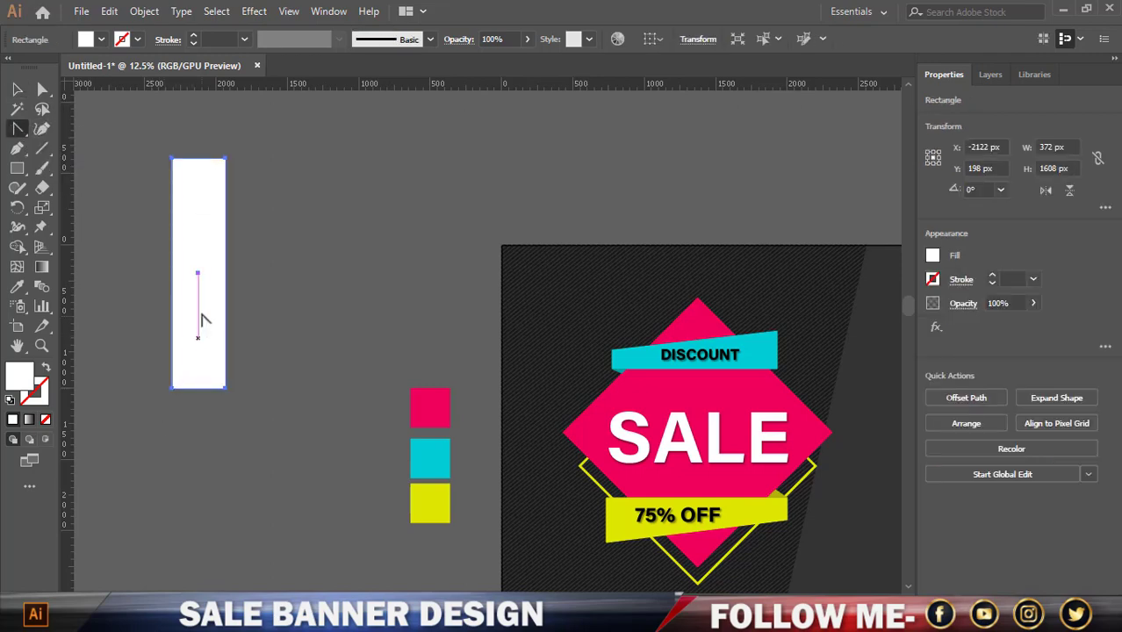
left_click(172, 387)
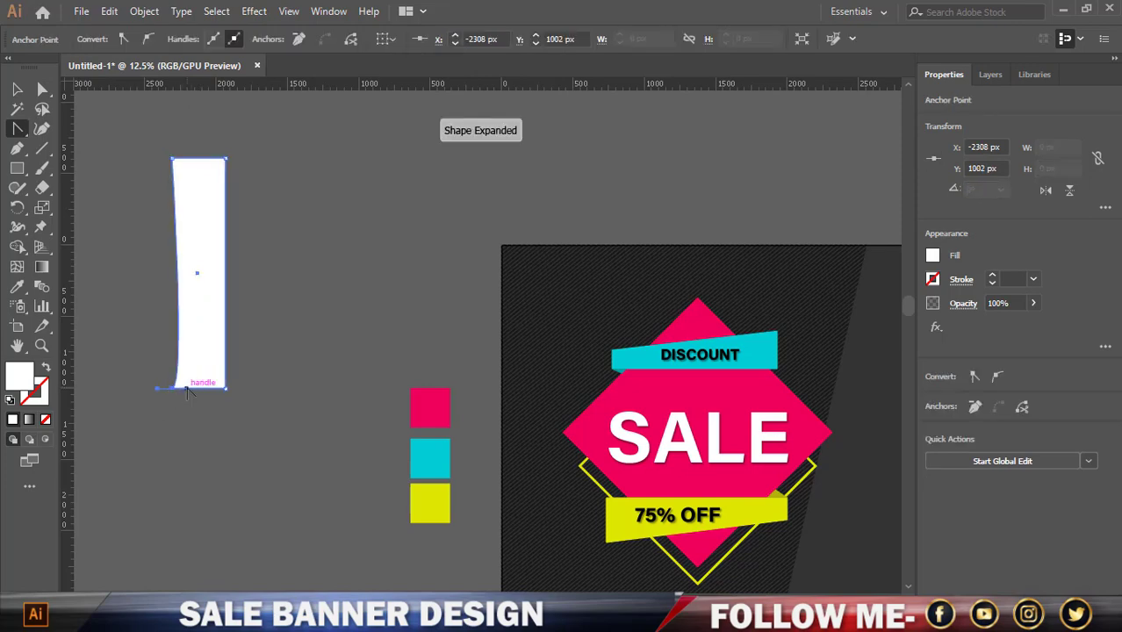
left_click(43, 90)
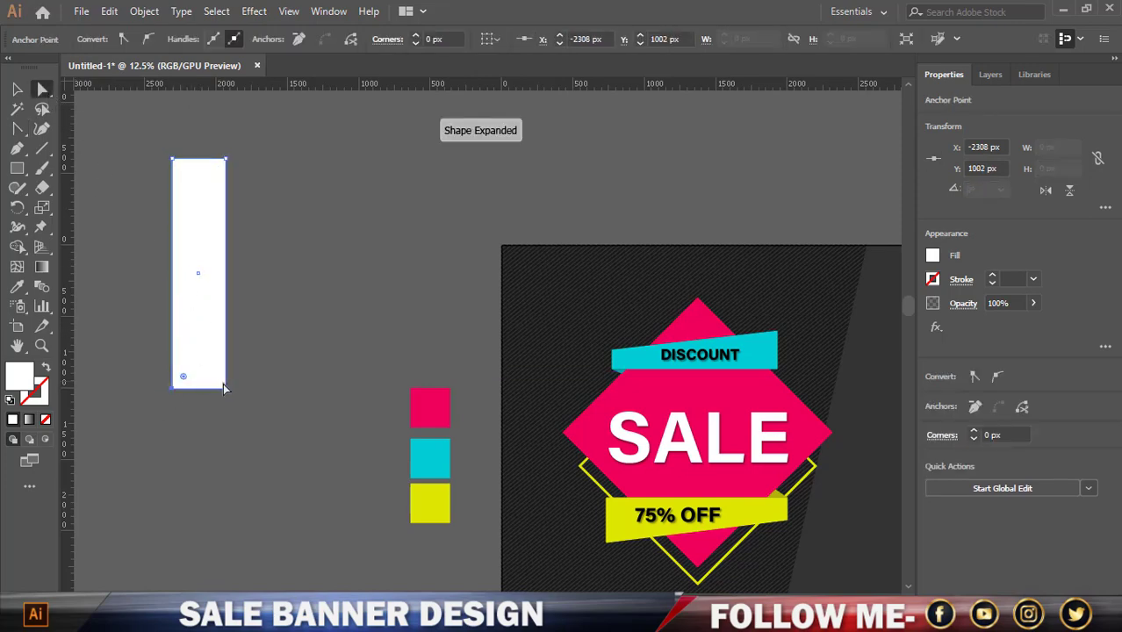
mouse_move(224, 388)
left_mouse_down()
mouse_move(194, 386)
mouse_move(200, 400)
left_mouse_up()
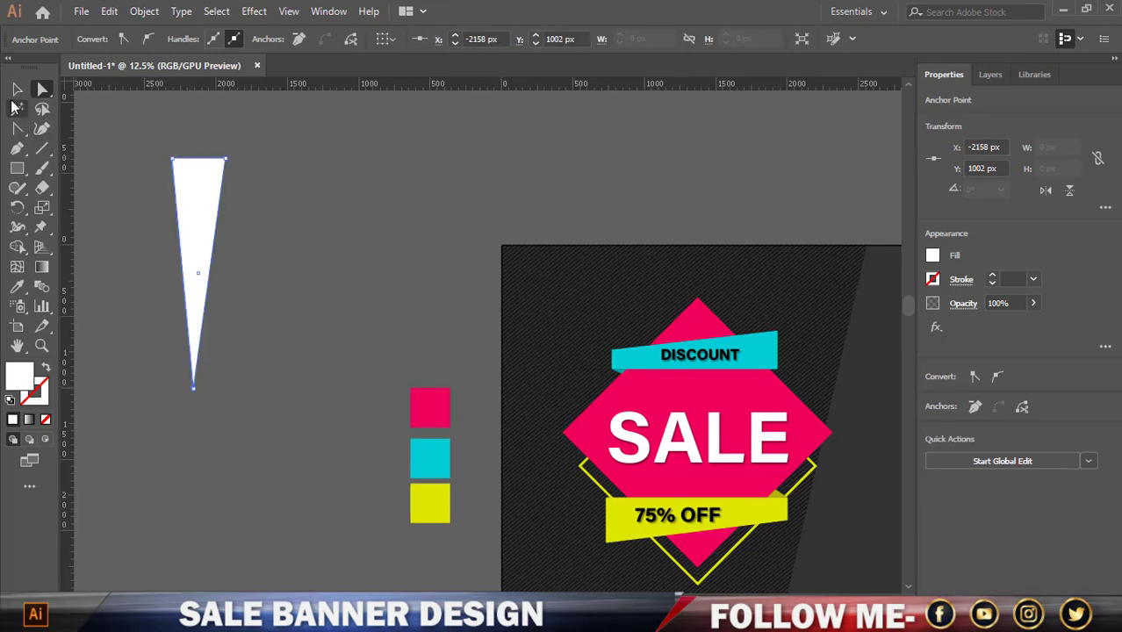
left_click(17, 89)
left_click(348, 180)
Shorten the spike from its top and duplicate it into three side-by-side spikes
left_click(198, 274)
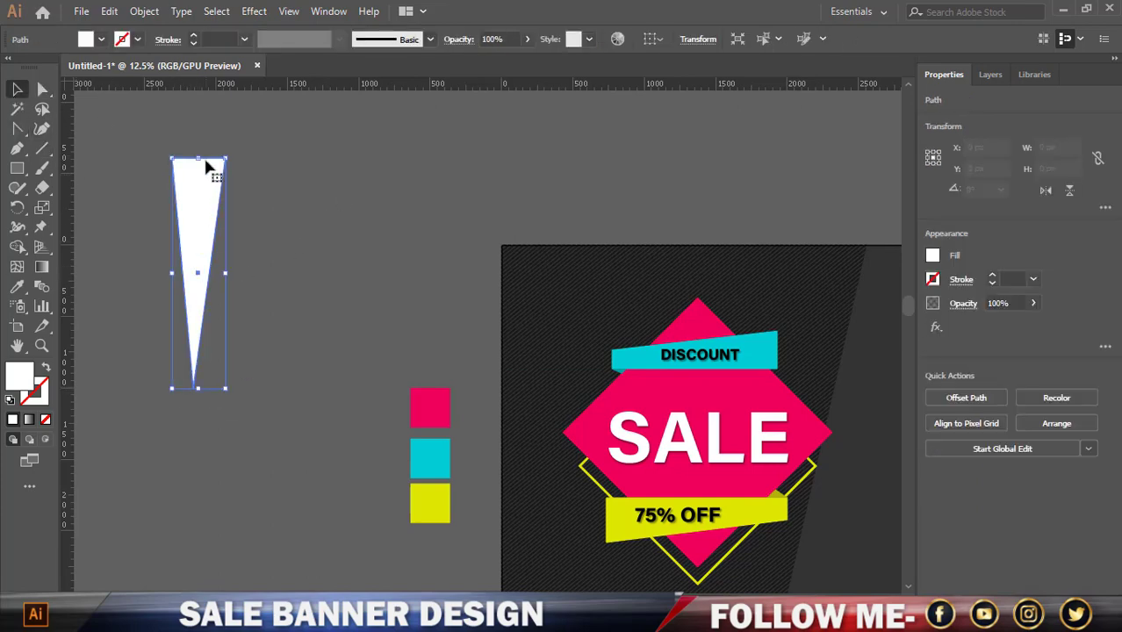
left_click_drag(201, 159, 202, 199)
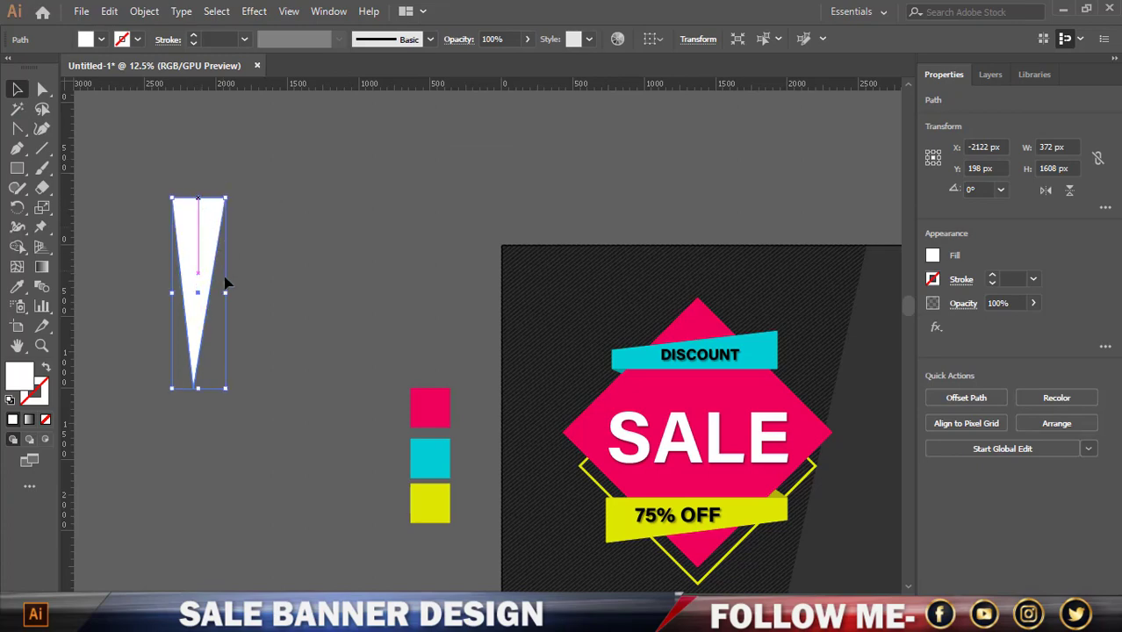
left_click(255, 285)
left_click(209, 272)
left_click_drag(220, 218, 272, 220)
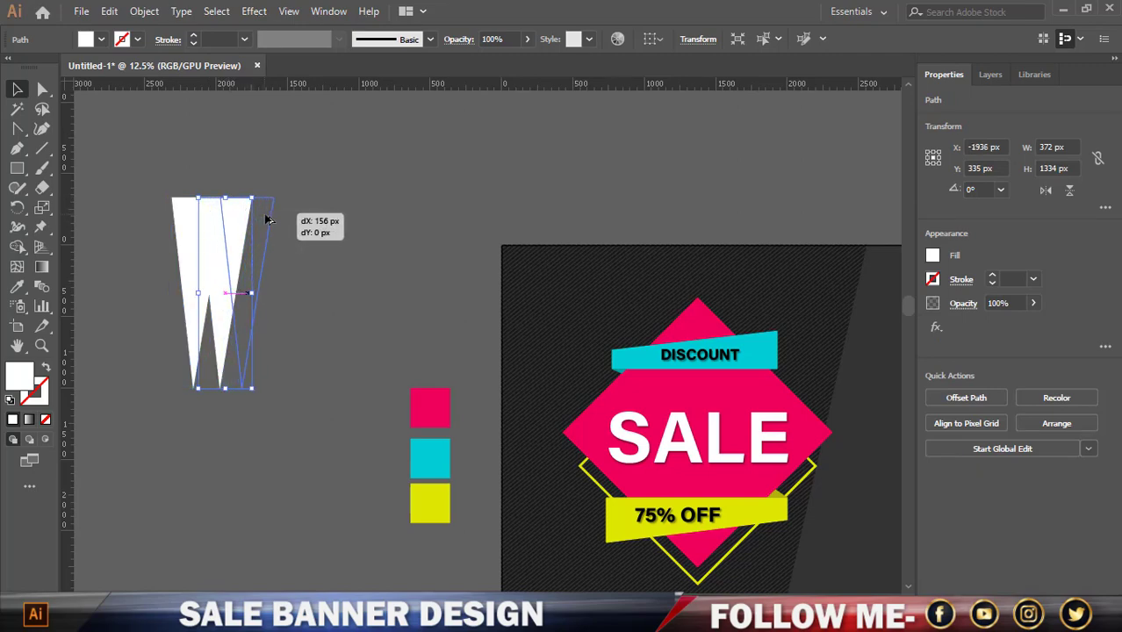
left_click(334, 222)
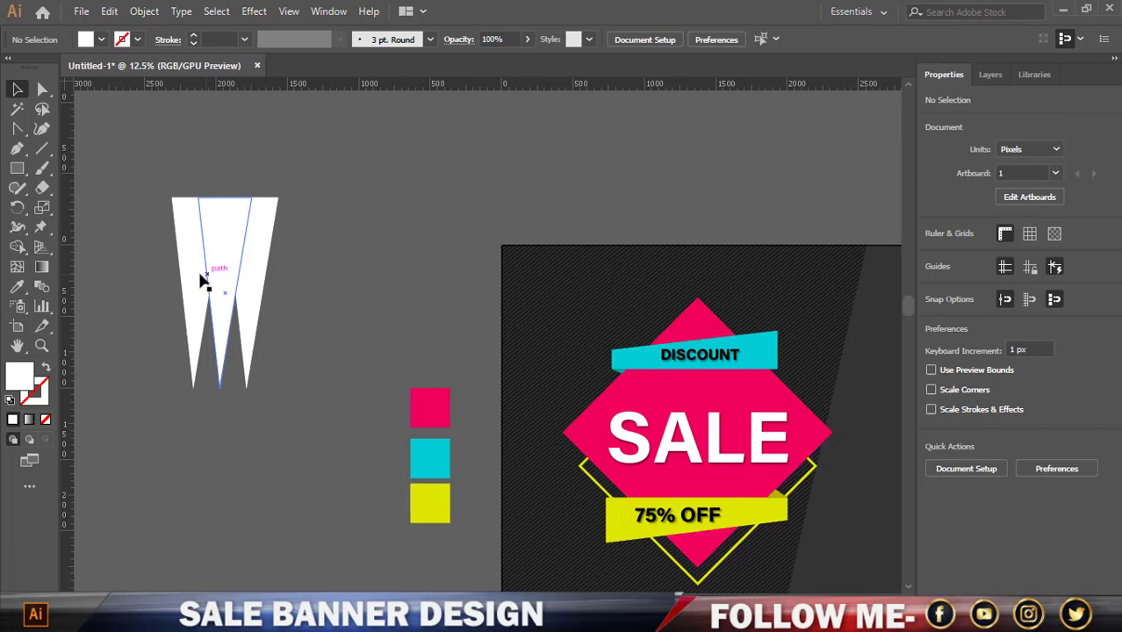
Fill the left spike pink and the right spike yellow from the swatches
left_click(201, 276)
key("i")
left_click(425, 416)
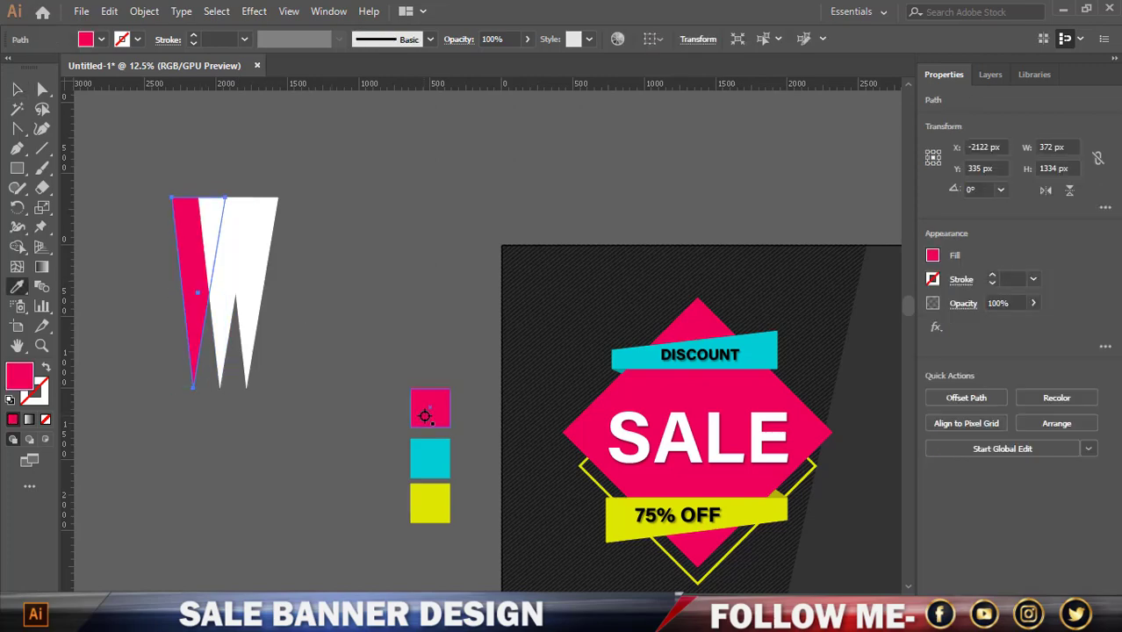
key("v")
left_click(233, 295, "shift")
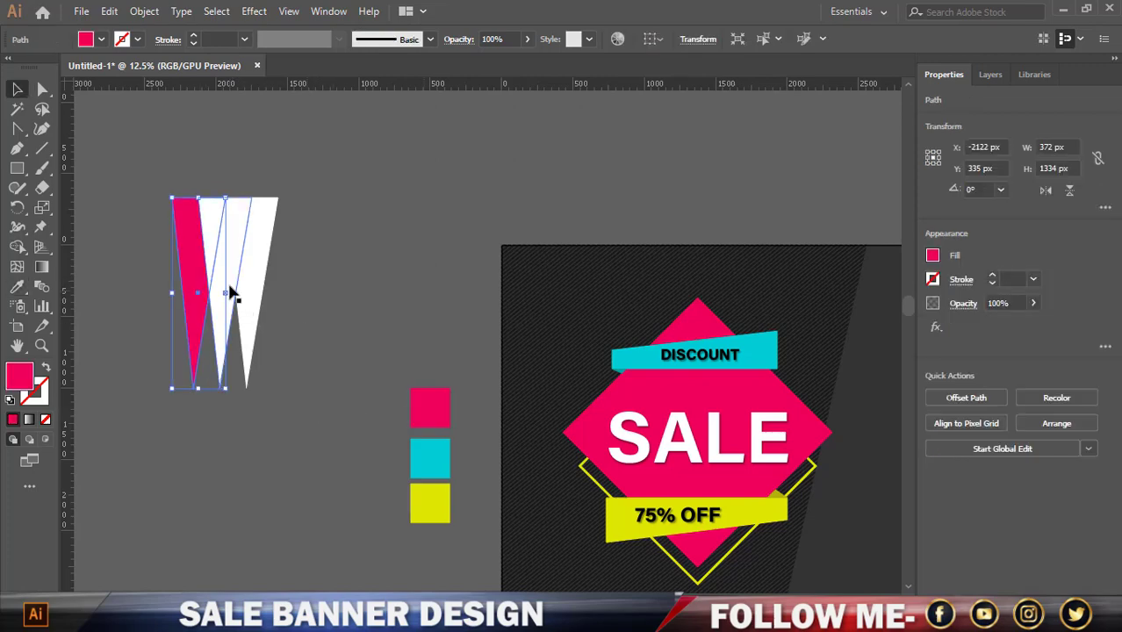
left_click(238, 272)
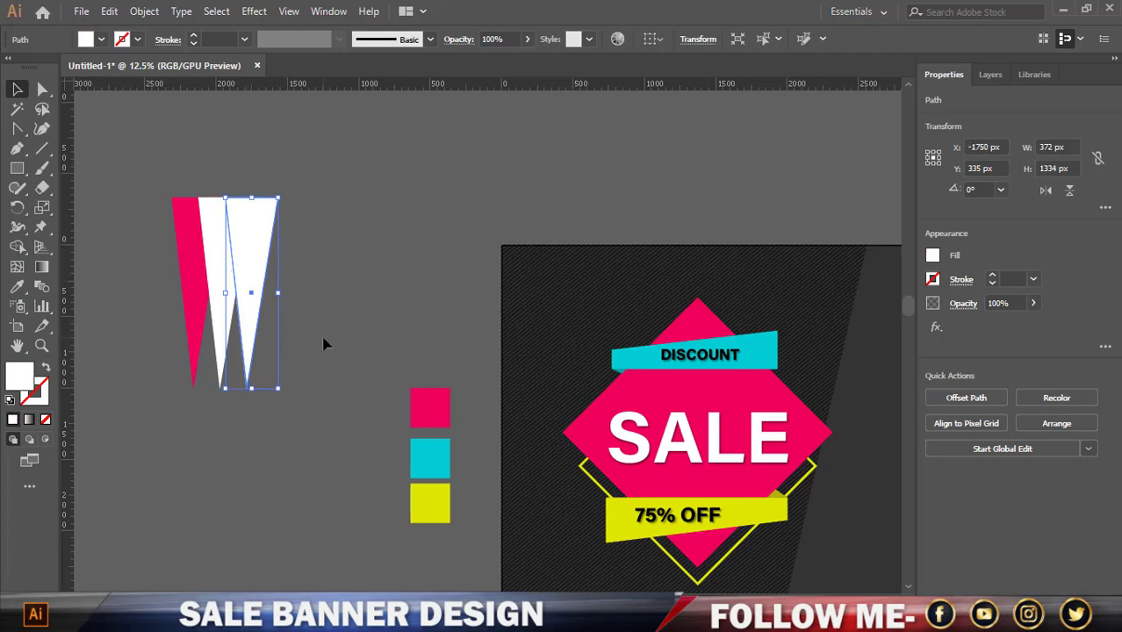
key("i")
left_click(441, 504)
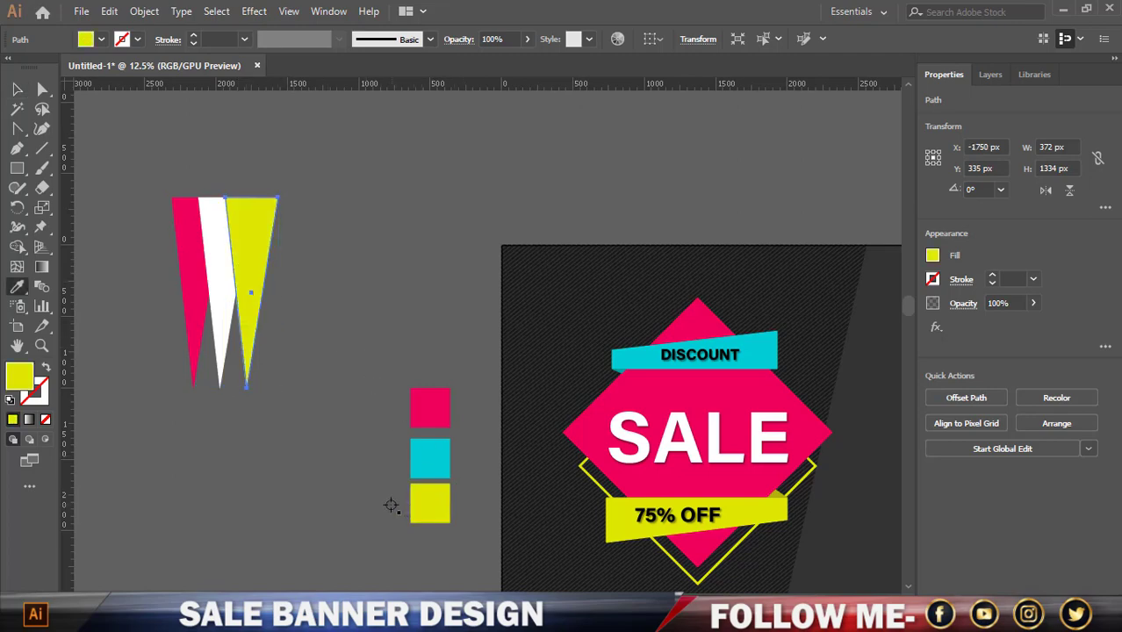
Fill the middle spike cyan from the swatch
key("v")
left_click(215, 298)
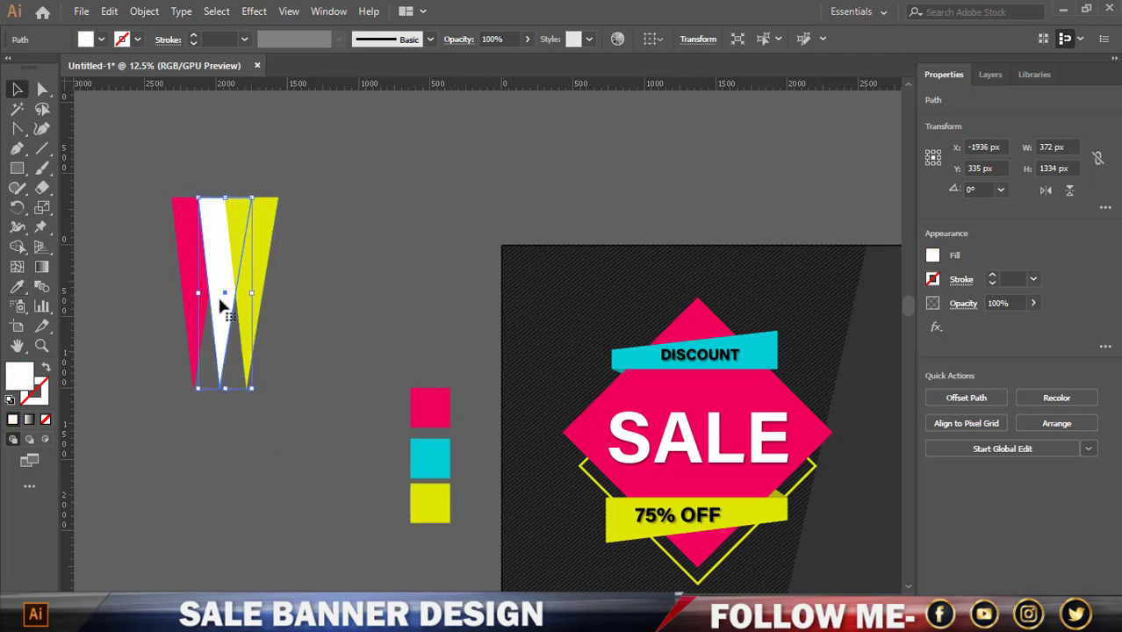
key("i")
left_click(444, 458)
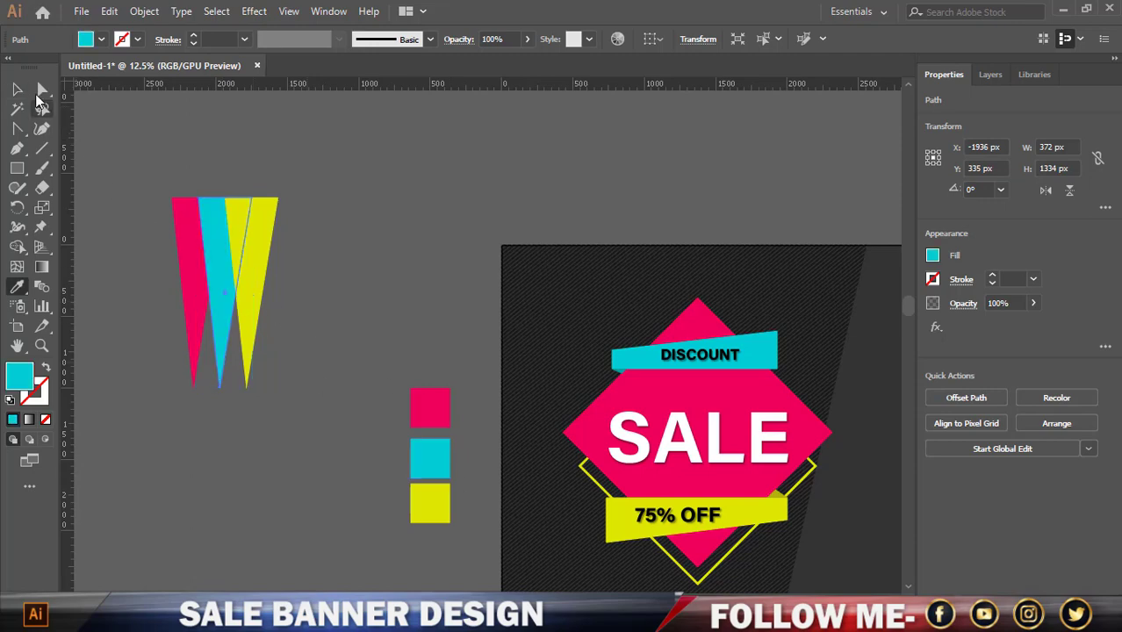
key("v")
left_click(197, 117)
Rotate the yellow spike outward to the right and nudge it into place
scroll(270, 345, "up", 1)
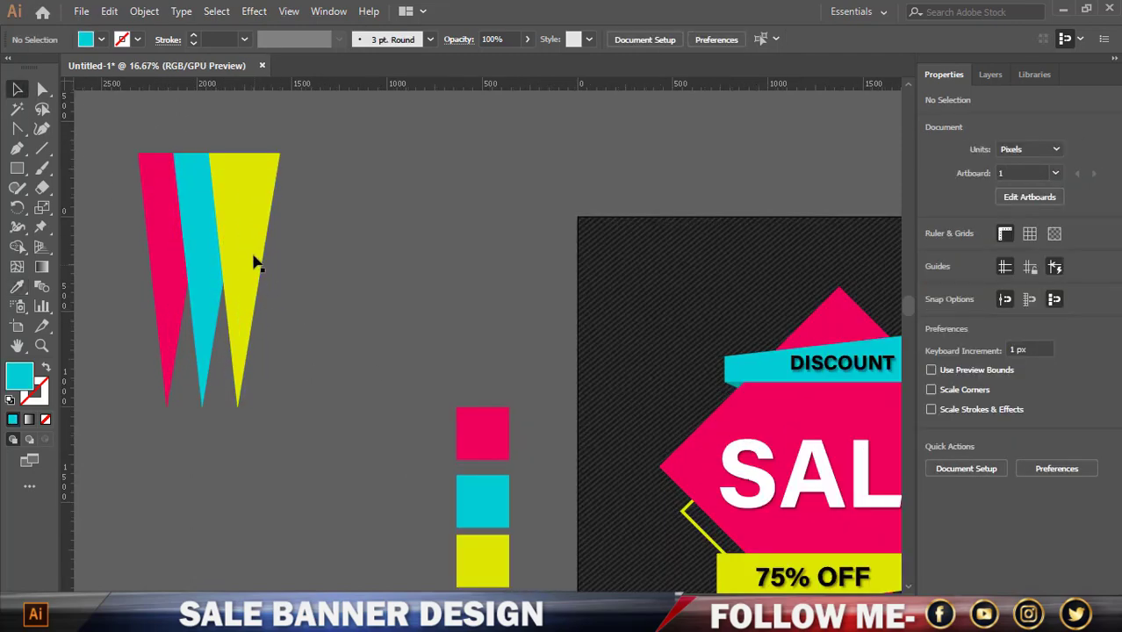
left_click(254, 264)
left_click_drag(300, 151, 317, 160)
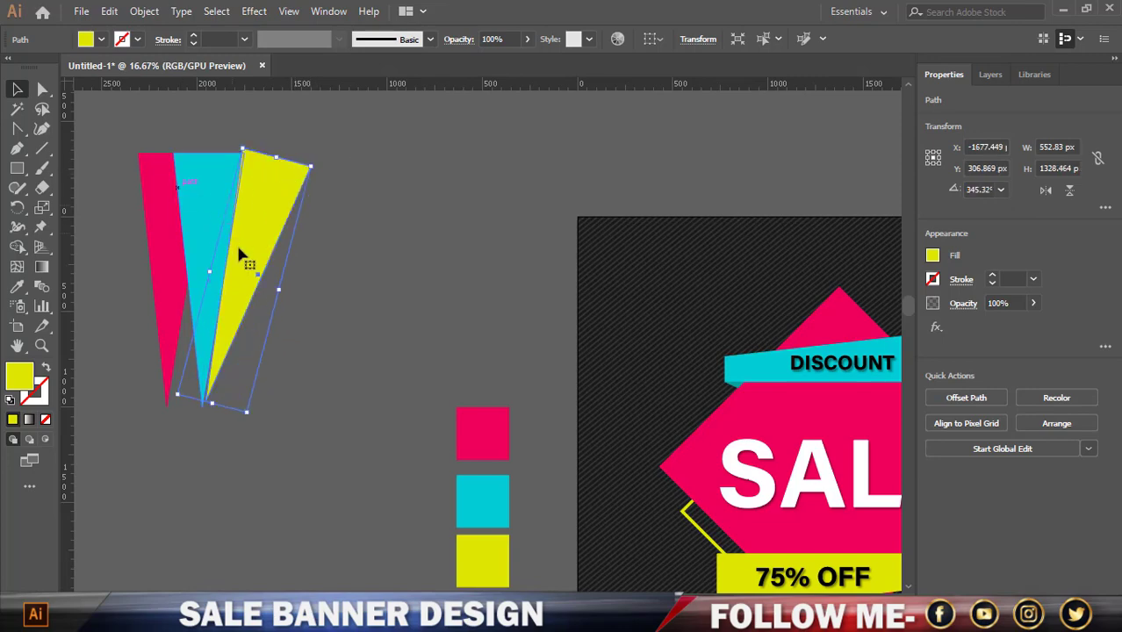
scroll(230, 294, "up", 1)
left_click_drag(247, 294, 243, 296)
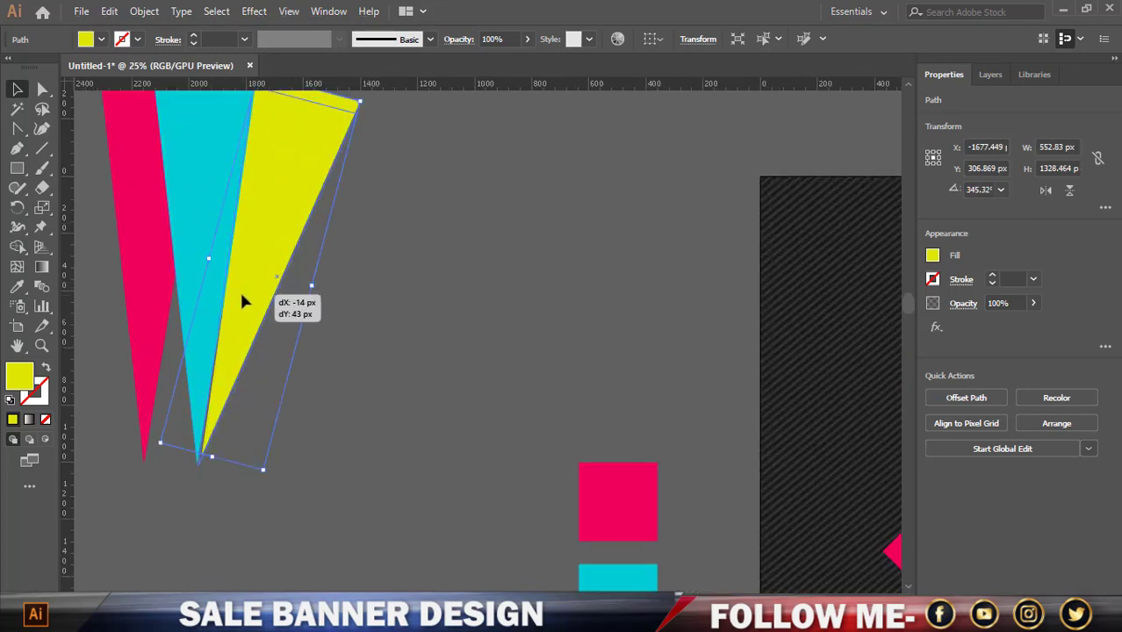
left_click(421, 313)
scroll(469, 306, "down", 1)
Tilt the pink spike outward to the left, lining up its tip
left_click(259, 239)
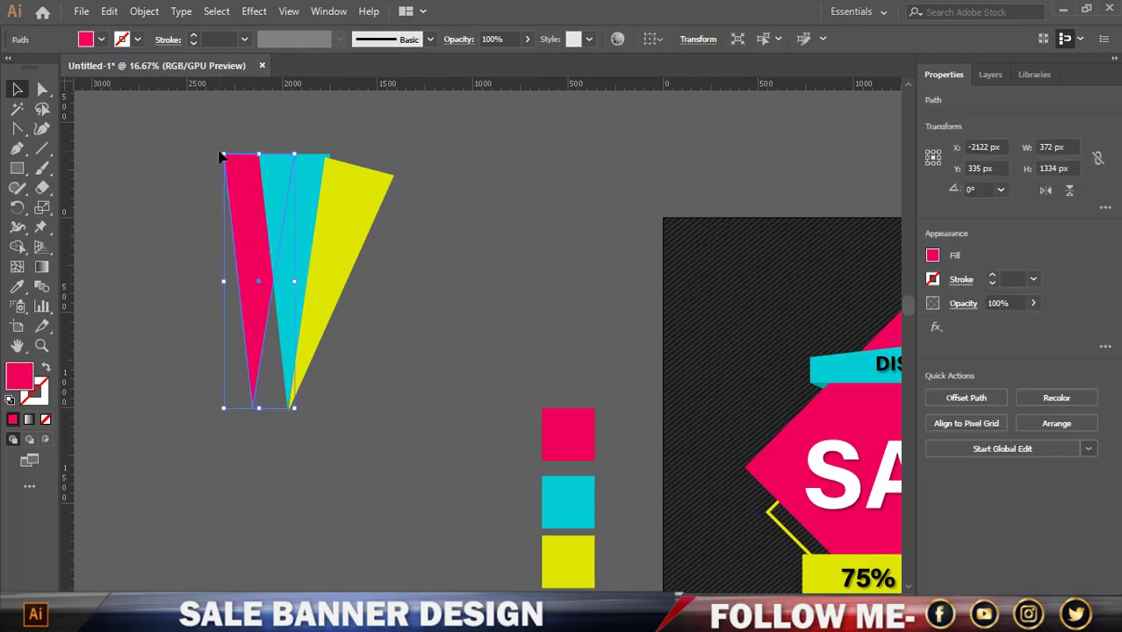
left_click_drag(220, 147, 182, 158)
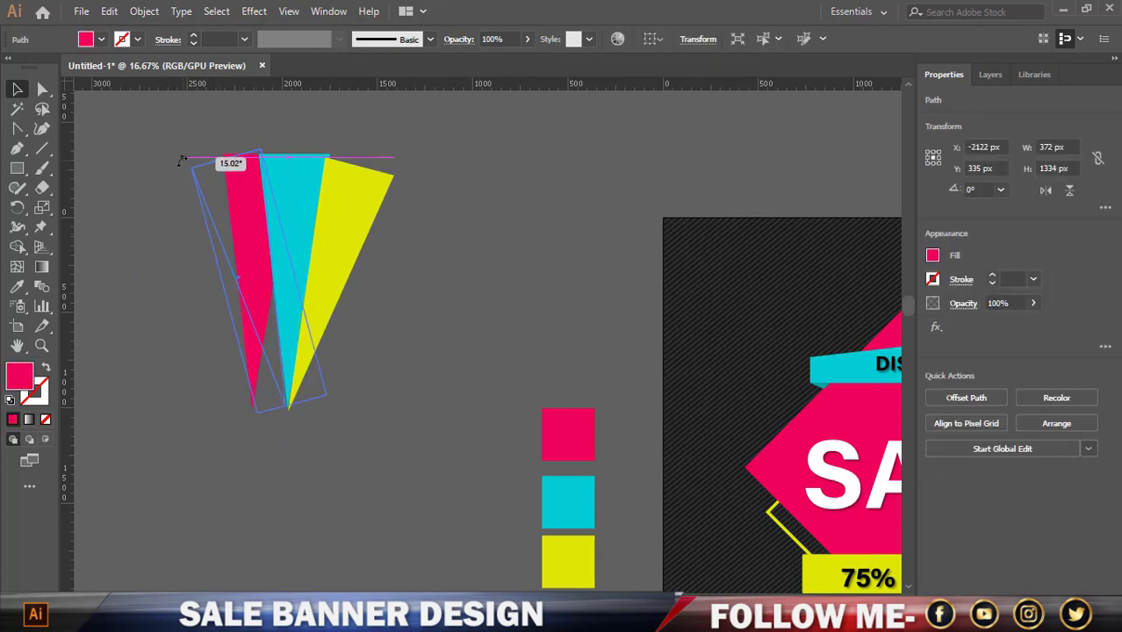
scroll(265, 309, "up", 1)
mouse_move(267, 318)
left_mouse_down()
mouse_move(269, 336)
mouse_move(238, 318)
left_mouse_up()
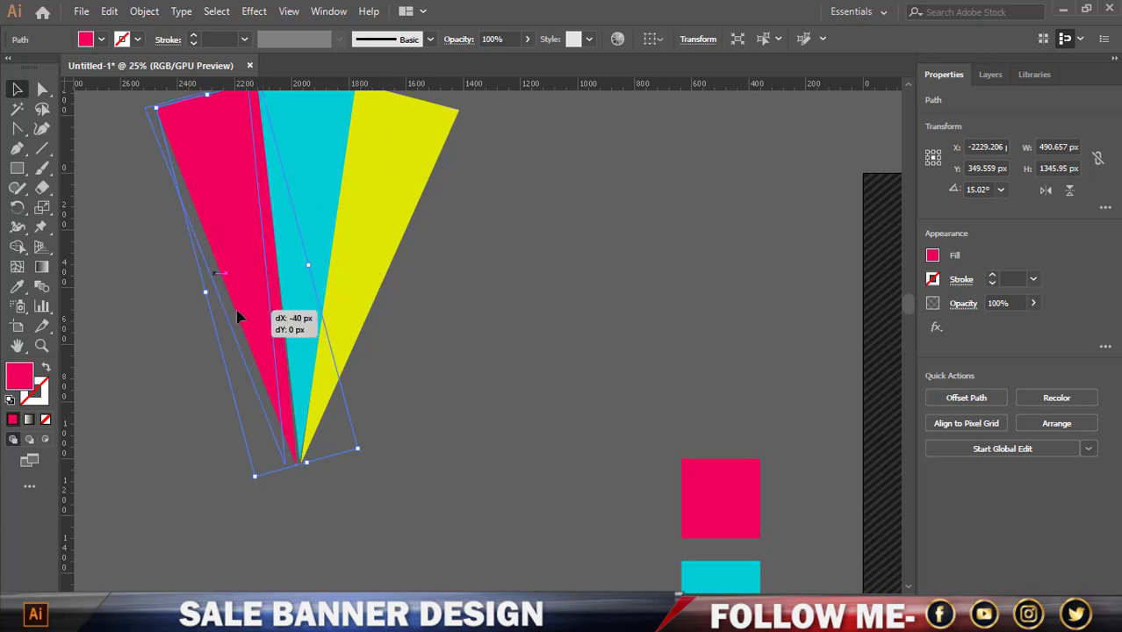
Shift the yellow and cyan spikes to leave small even gaps between all three
left_click_drag(374, 269, 387, 267)
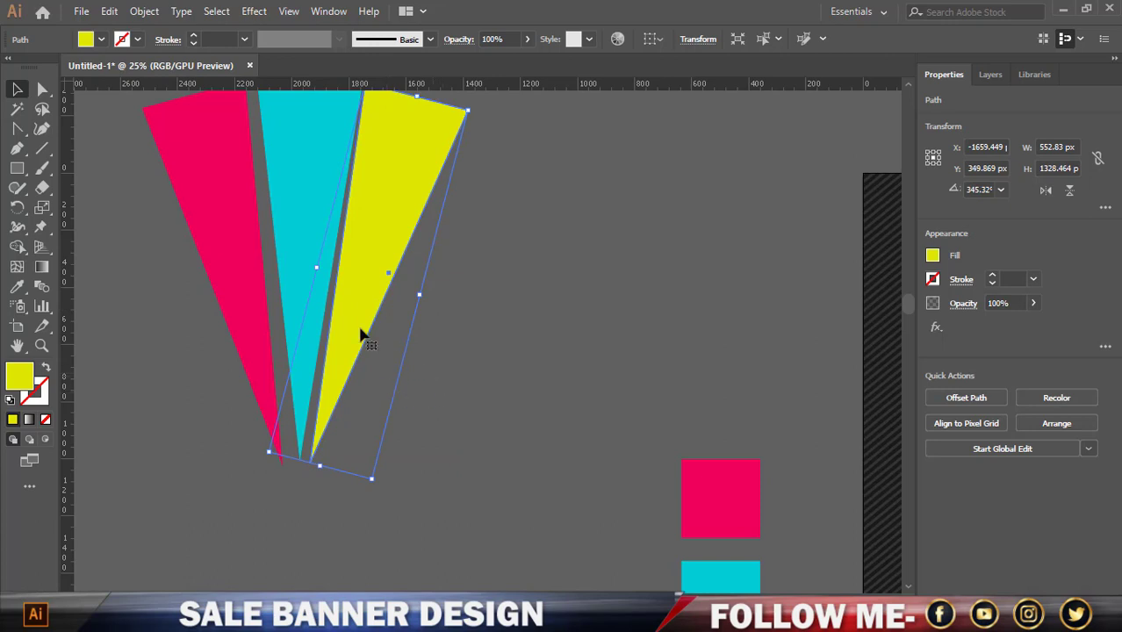
left_click(426, 313)
left_click_drag(306, 275, 299, 275)
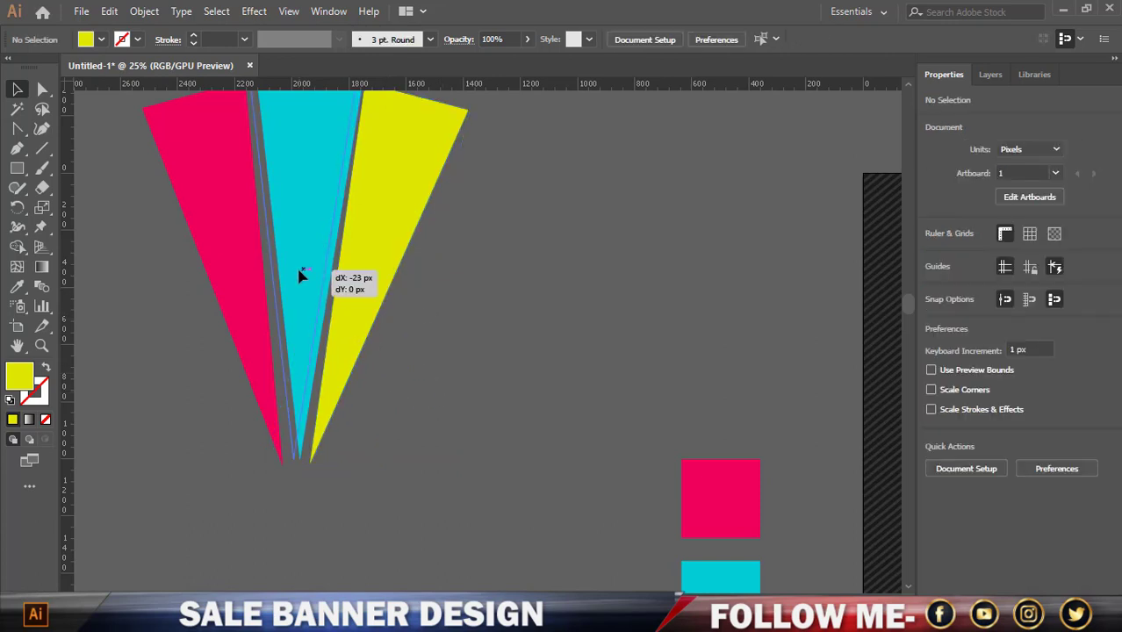
left_click(302, 276)
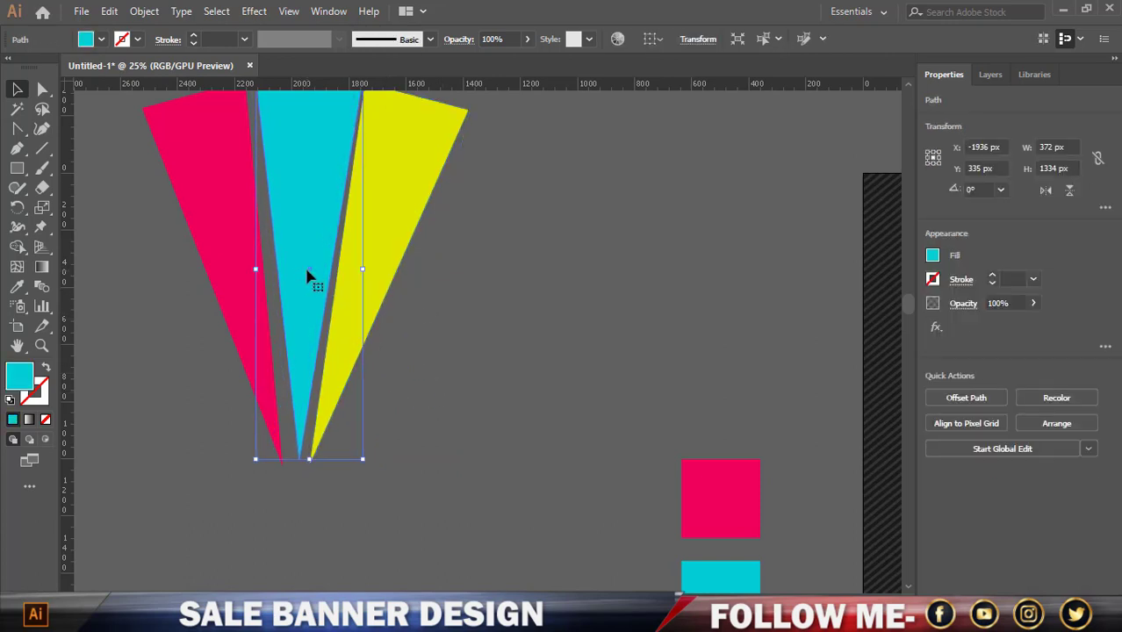
left_click(496, 295)
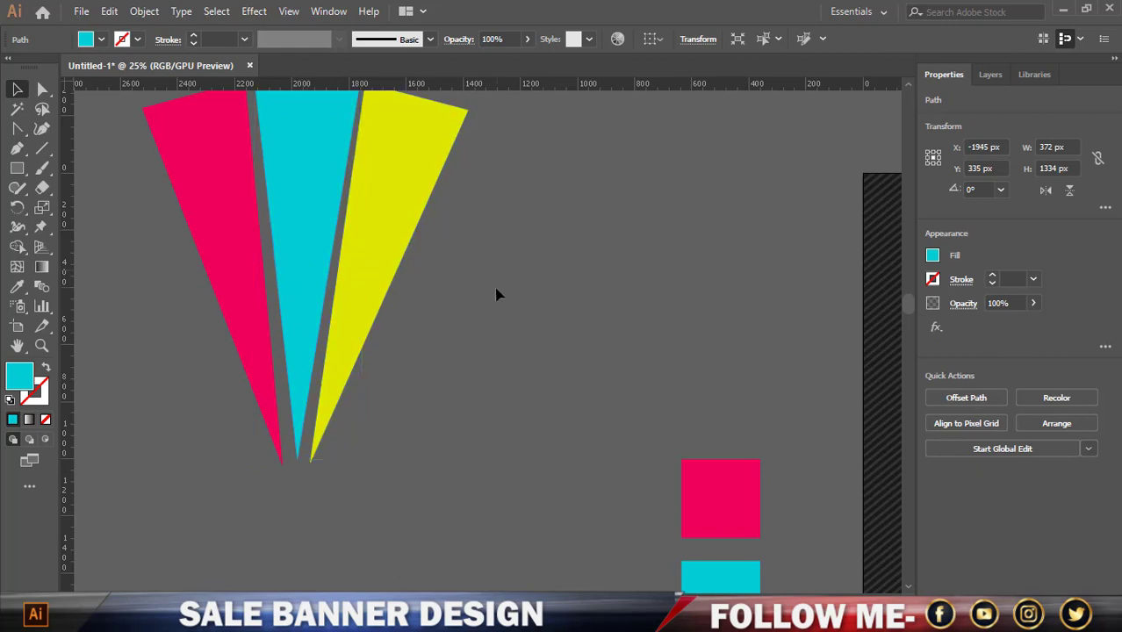
scroll(494, 297, "down", 1)
left_click(361, 257)
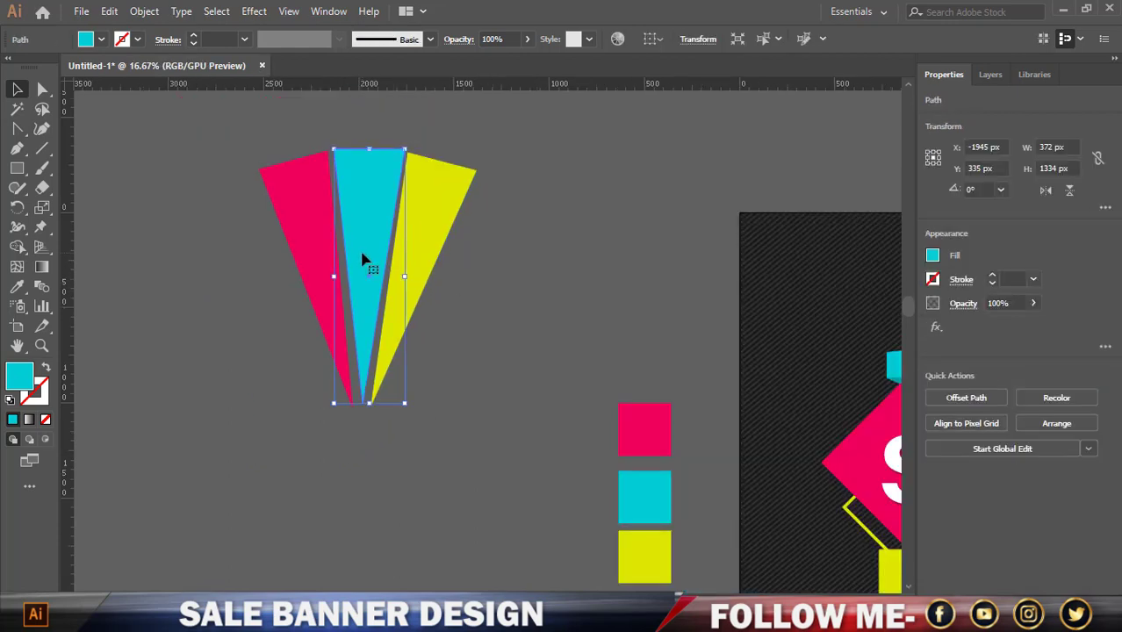
left_click(498, 280)
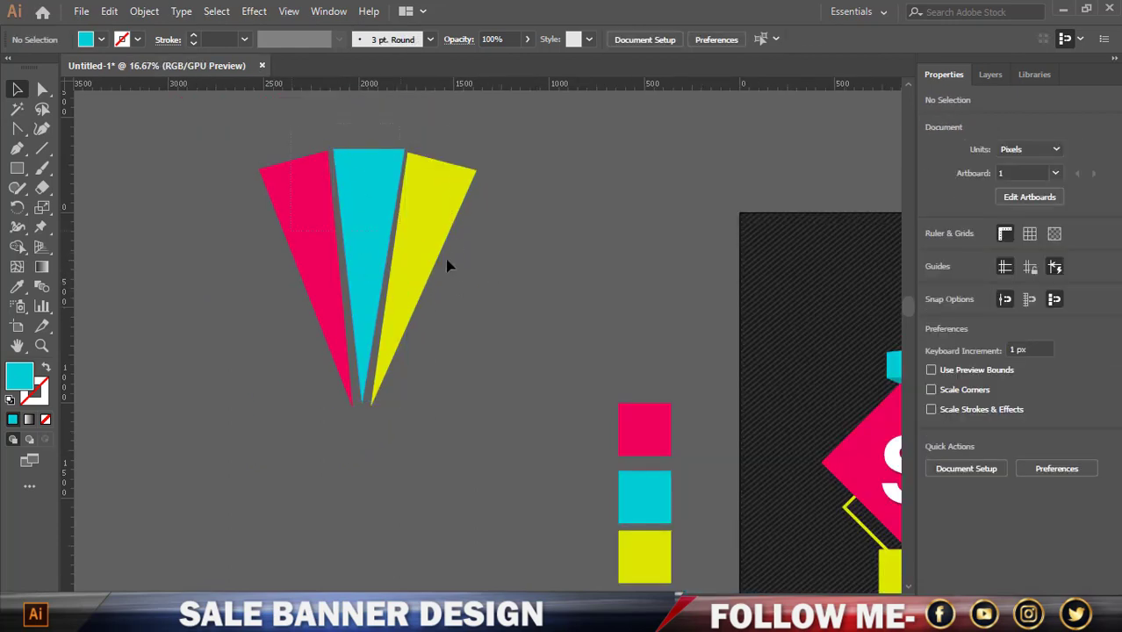
Select all three spikes and scale the fan narrower, to about 589×699 px
key("ctrl+a")
left_click_drag(476, 278, 417, 274)
scroll(342, 251, "down", 3)
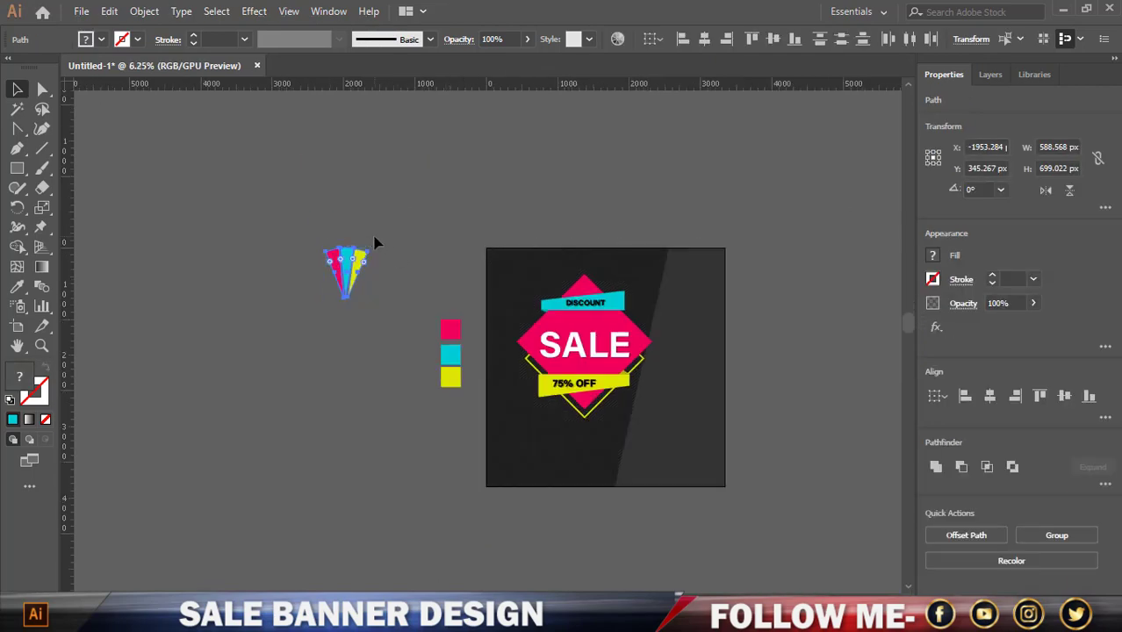
Group the spikes, then rotate and shrink the fan to sit above the DISCOUNT ribbon's right end
key("ctrl+g")
mouse_move(375, 246)
left_mouse_down()
mouse_move(406, 259)
mouse_move(367, 276)
mouse_move(623, 280)
left_mouse_up()
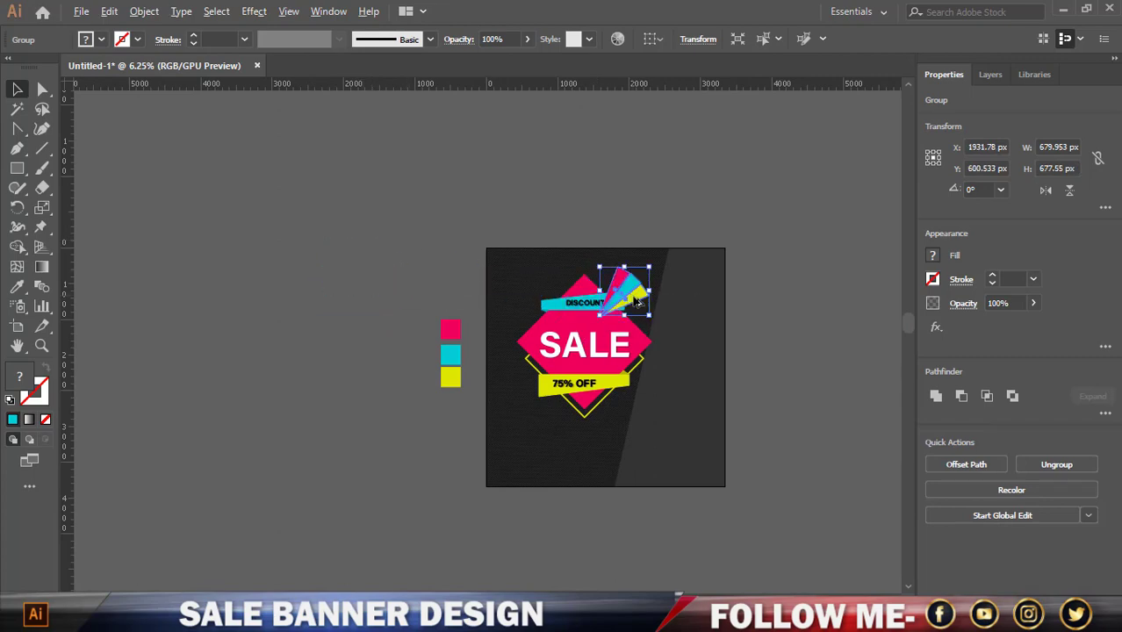
scroll(624, 280, "up", 3)
scroll(659, 278, "up", 1)
left_click_drag(694, 274, 619, 283)
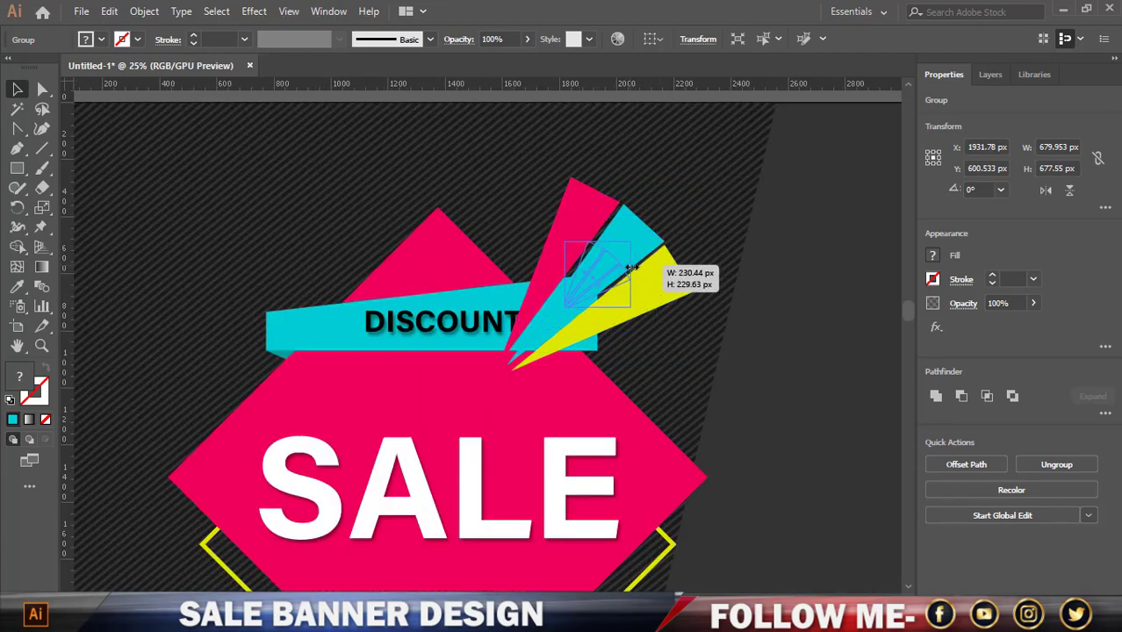
scroll(614, 283, "up", 1)
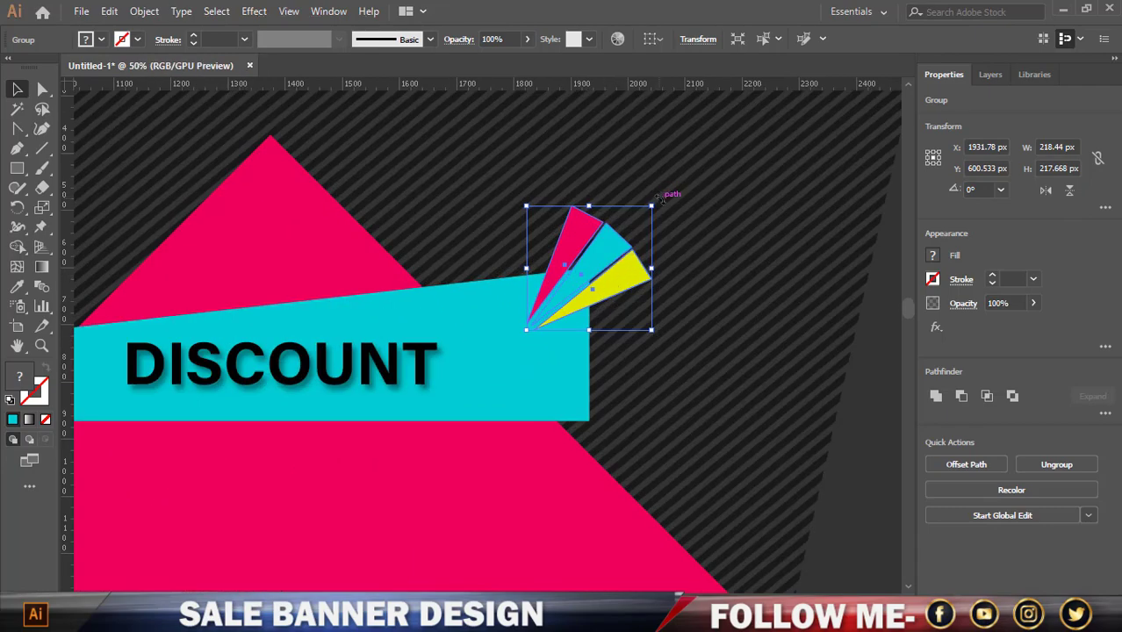
left_click_drag(663, 198, 693, 233)
left_click_drag(567, 253, 496, 205)
left_click_drag(575, 210, 569, 251)
Alt-drag a copy of the fan below the 75% OFF banner
scroll(570, 251, "down", 3)
scroll(584, 235, "down", 1)
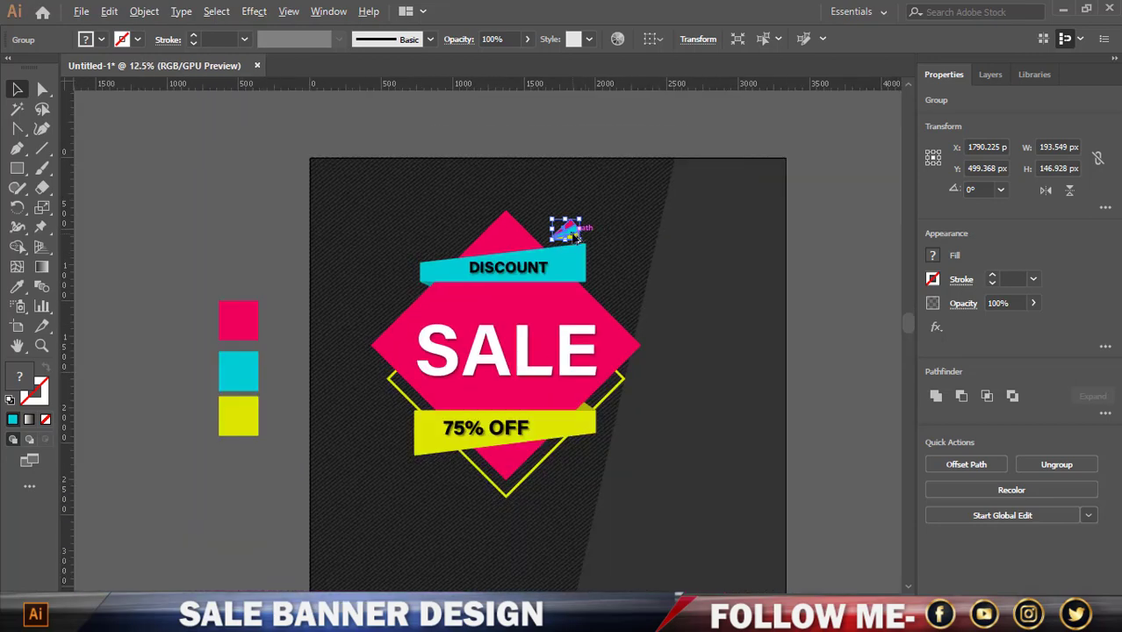
left_click_drag(576, 235, 416, 477)
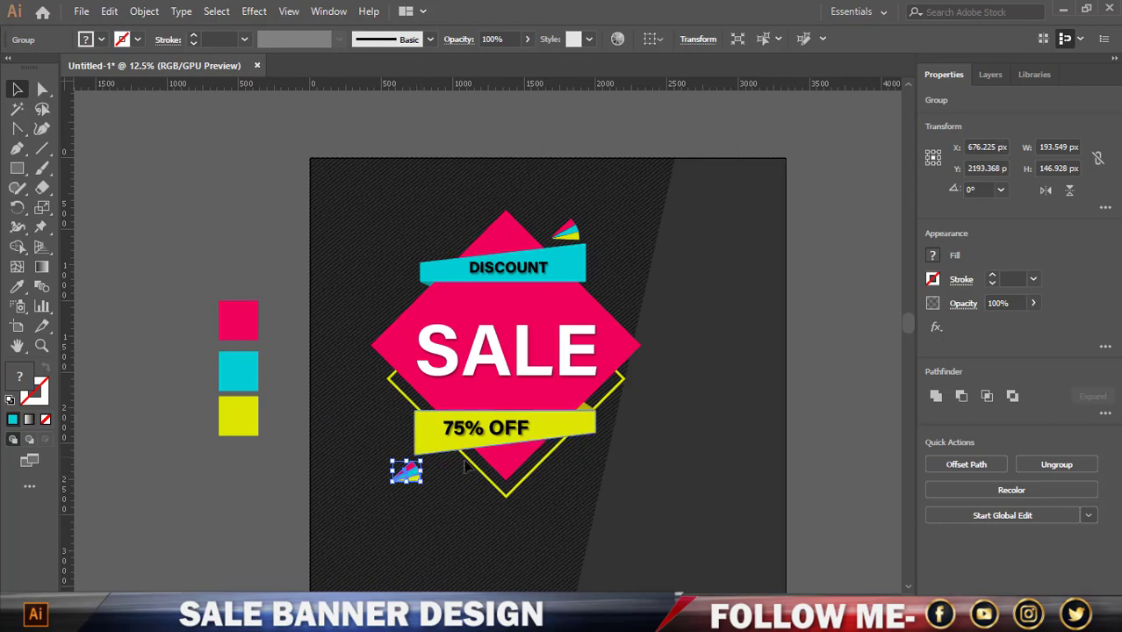
scroll(423, 472, "up", 3)
Rotate the fan copy into place below 75% OFF, discarding a trial mirrored copy
right_click(383, 474)
mouse_move(432, 365)
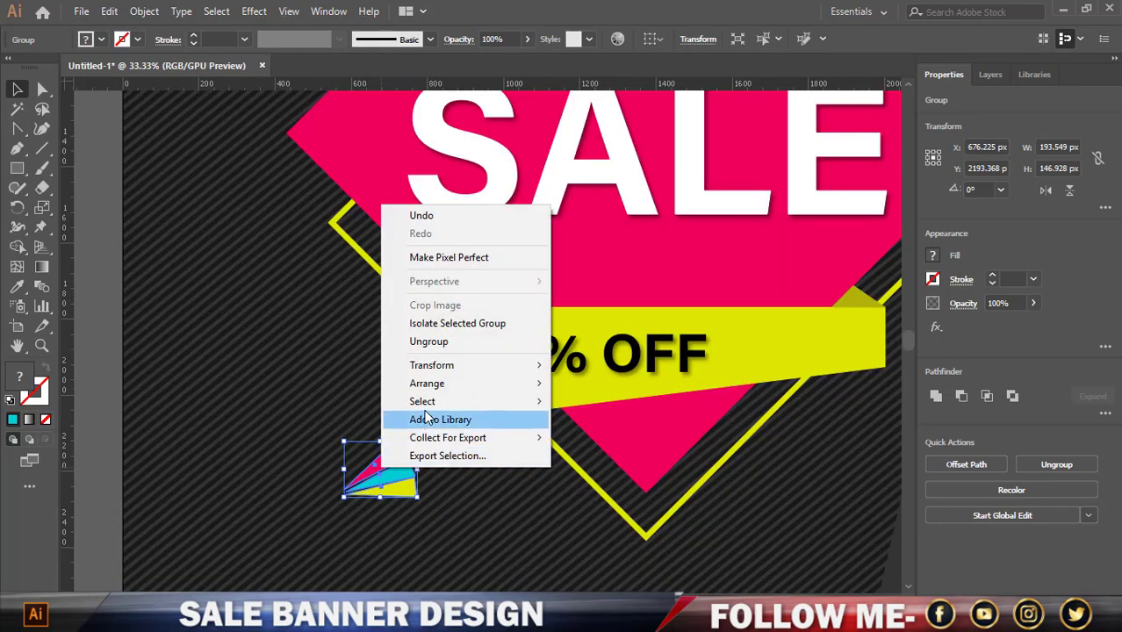
left_click(594, 425)
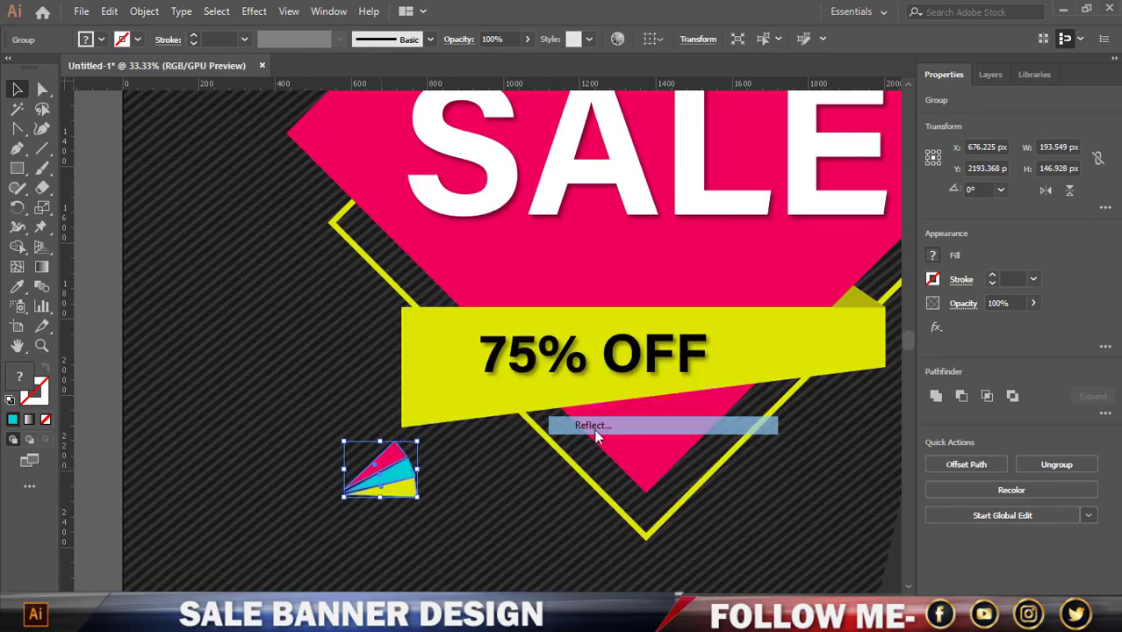
left_click(479, 416)
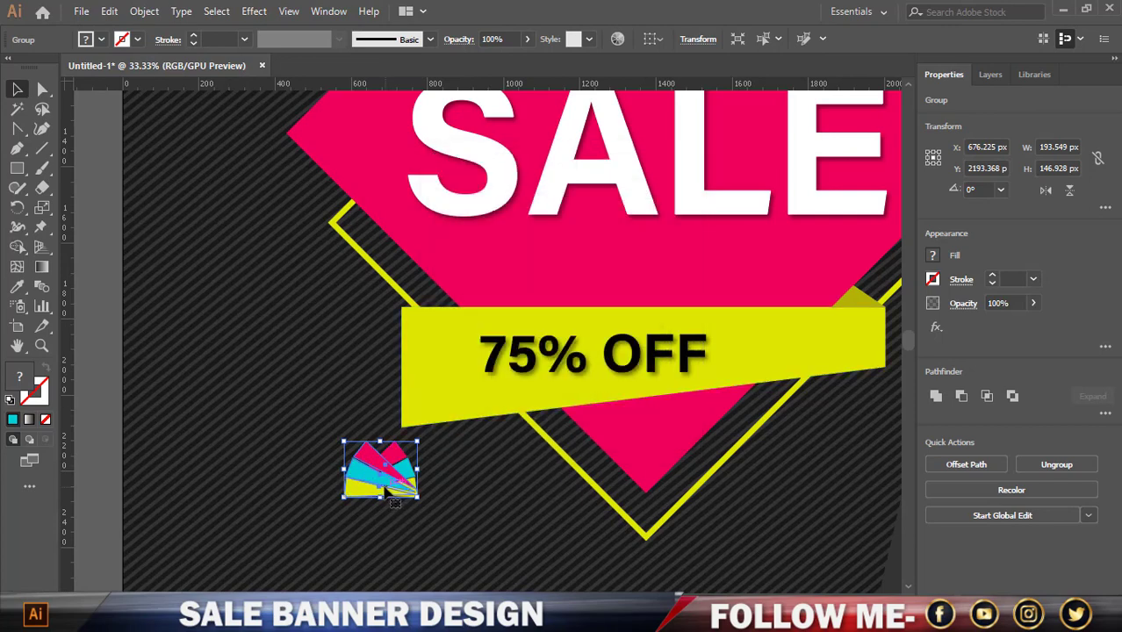
left_click_drag(422, 475, 392, 495)
key("Delete")
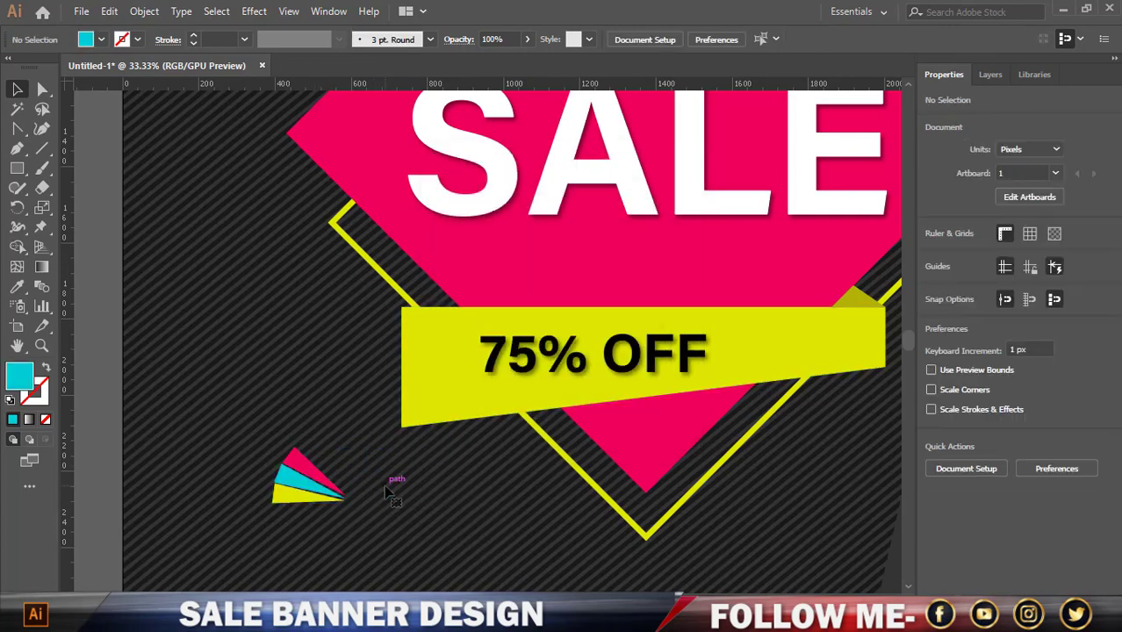
left_click(296, 493)
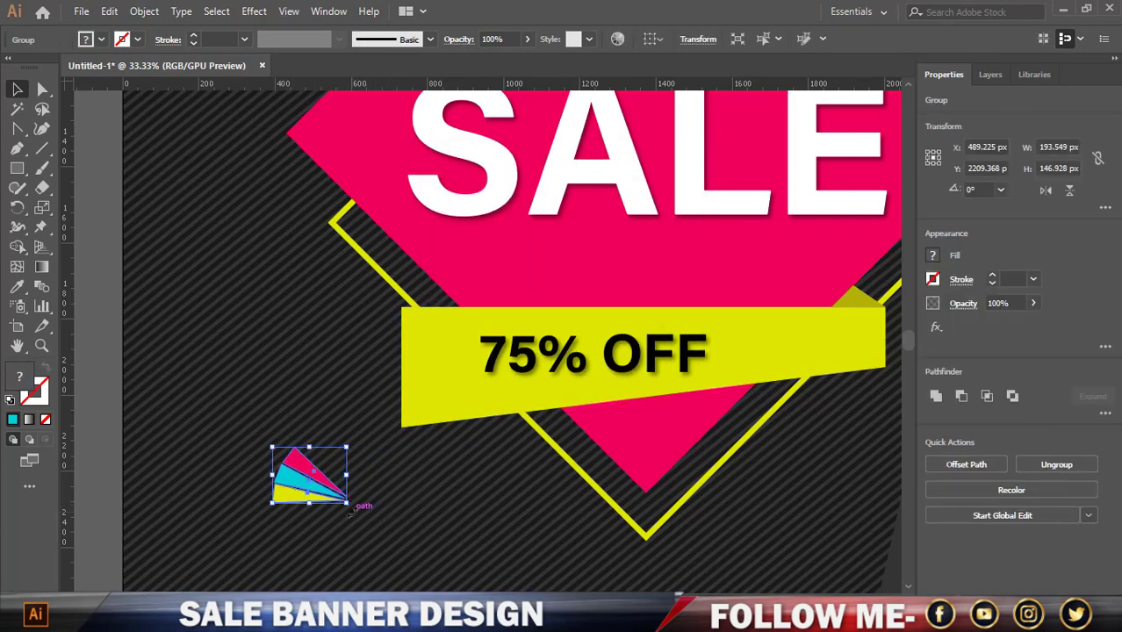
mouse_move(350, 512)
left_mouse_down()
mouse_move(339, 486)
mouse_move(468, 463)
left_mouse_up()
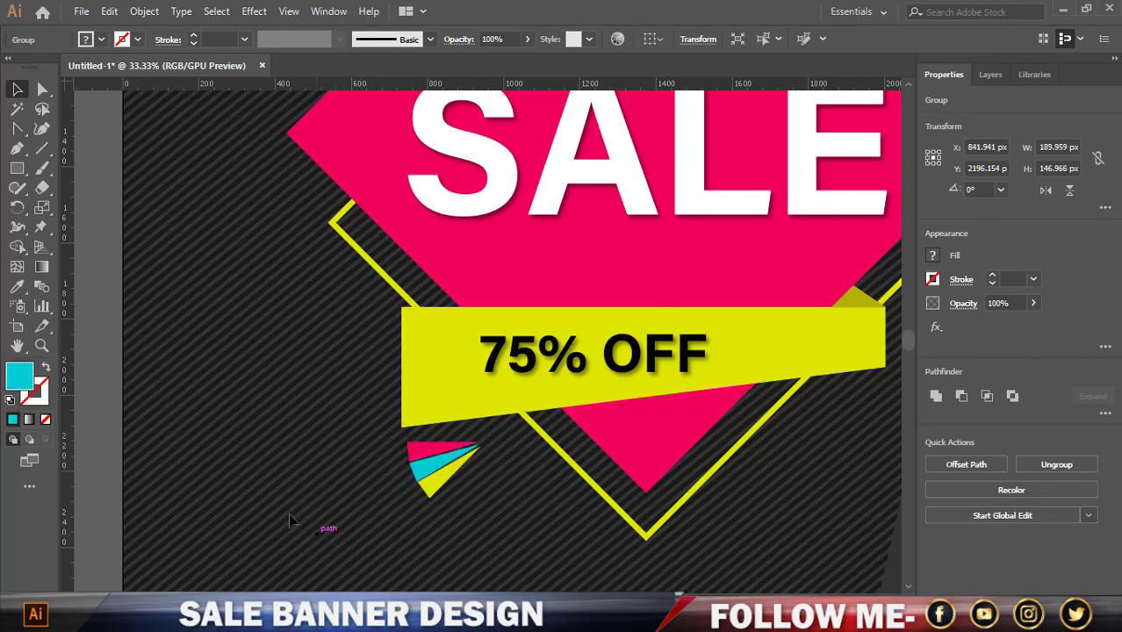
left_click(292, 521)
scroll(293, 521, "down", 4)
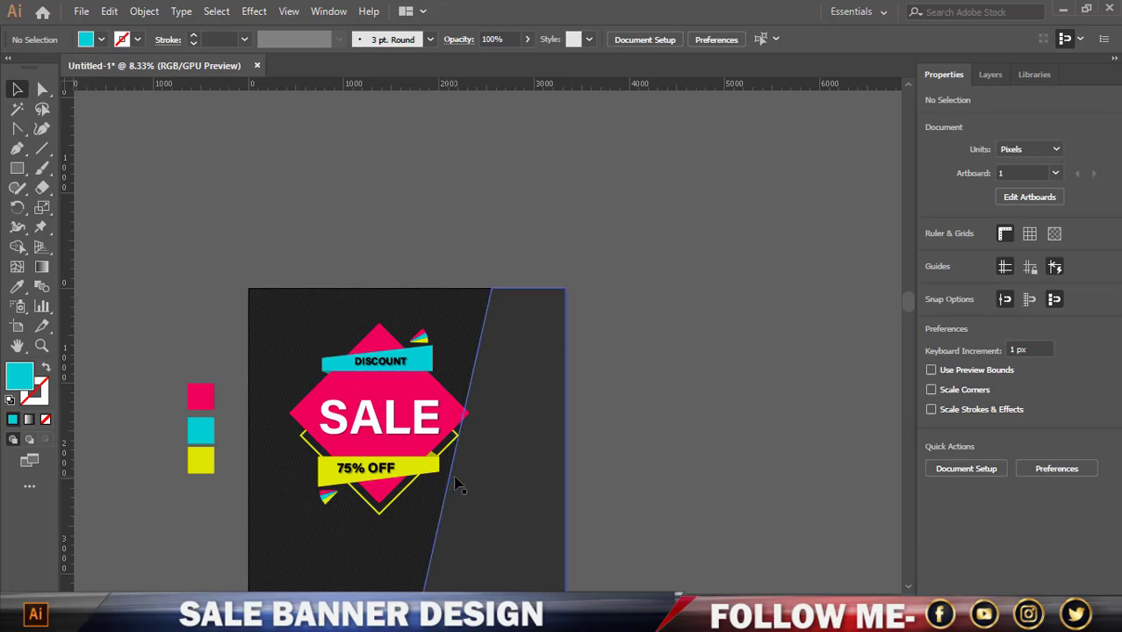
scroll(606, 401, "down", 1)
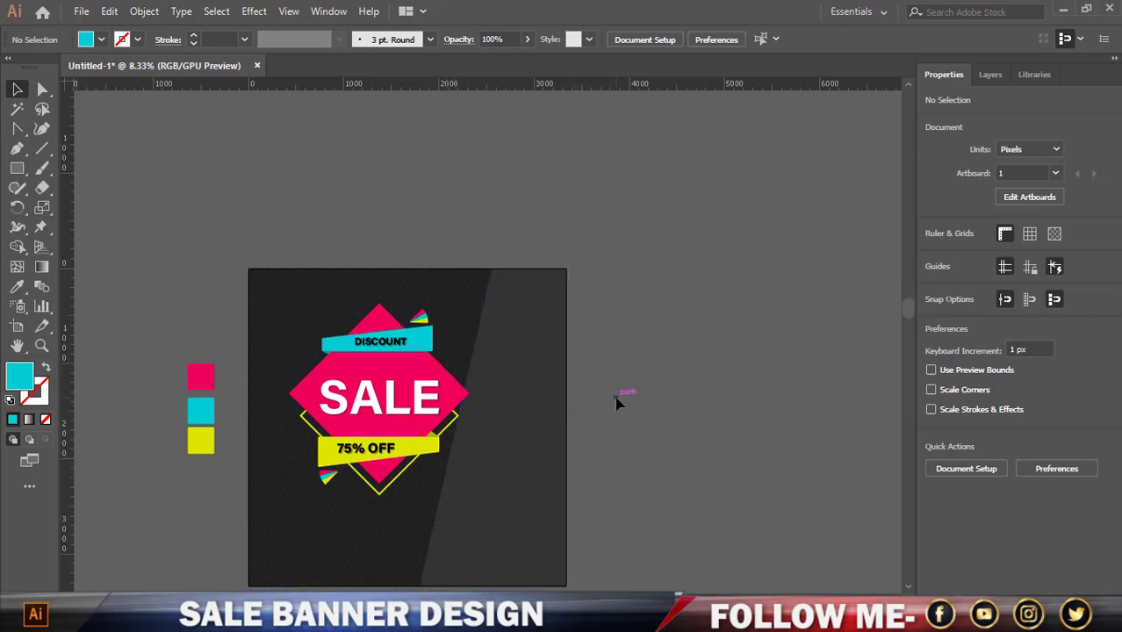
Group the SALE badge parts, shift the badge left, and drag the model photo in from File Explorer
left_click(431, 486)
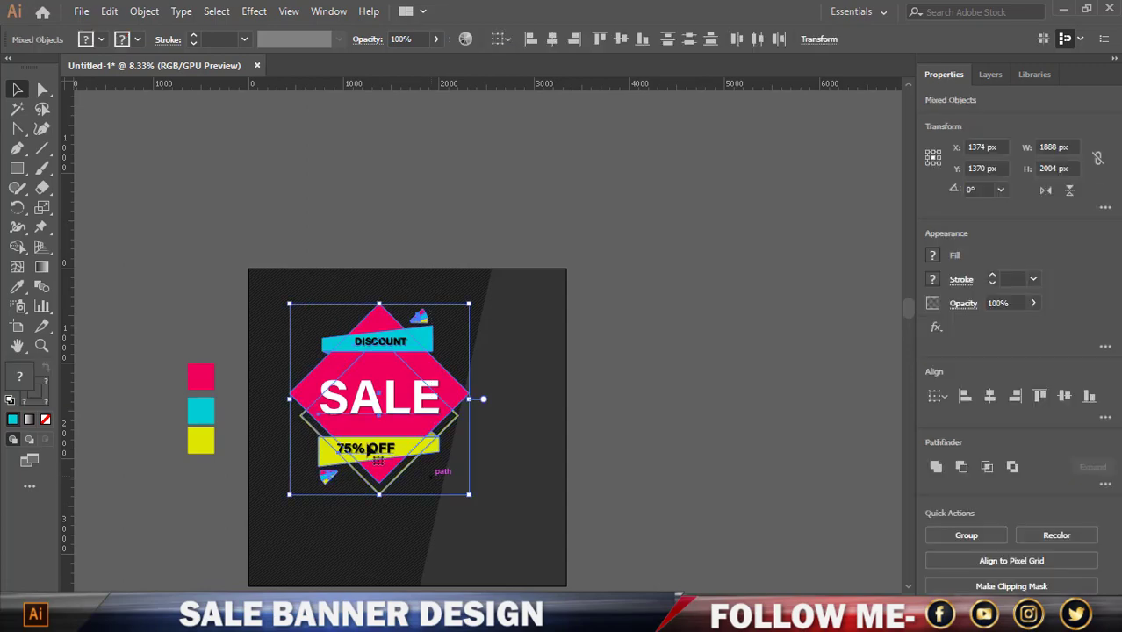
right_click(335, 430)
left_click(404, 269)
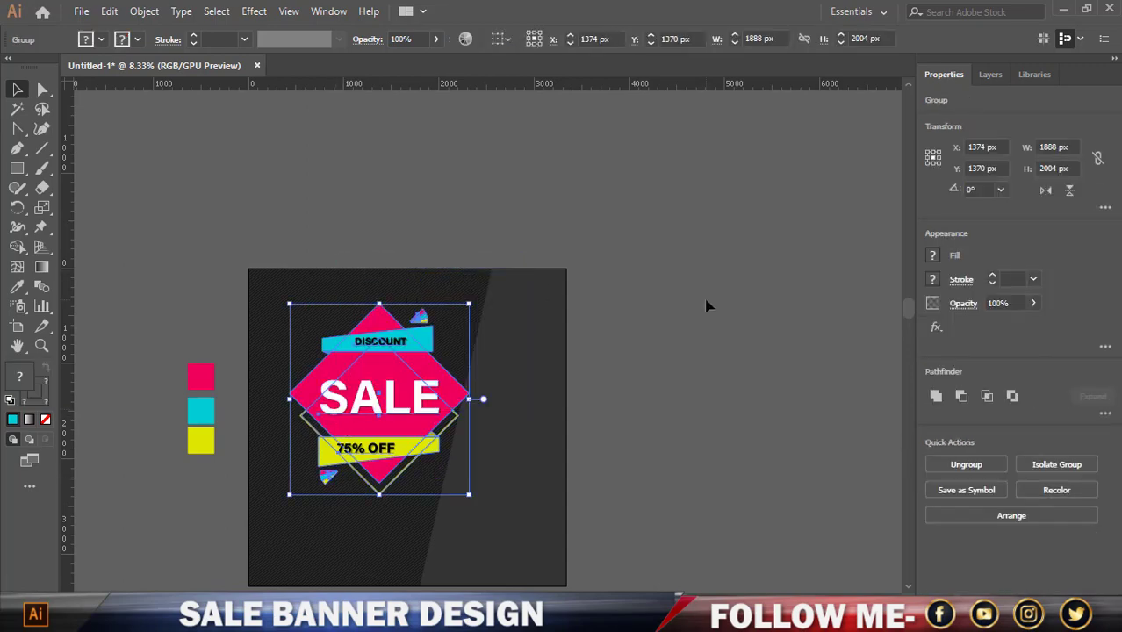
left_click(708, 305)
left_click_drag(634, 420, 597, 441)
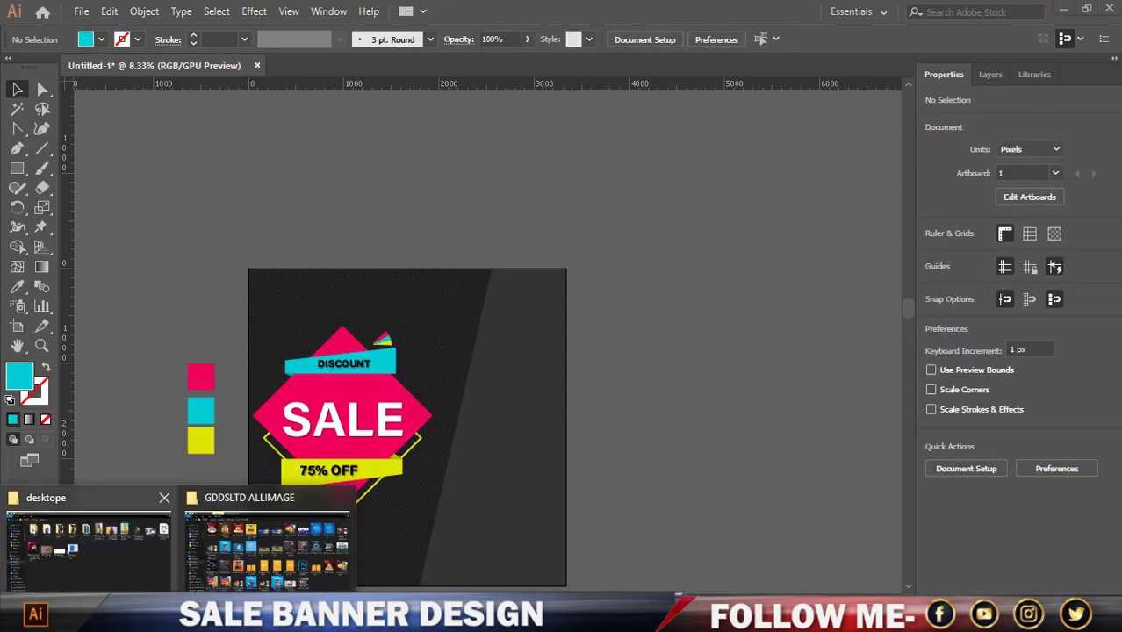
left_click(88, 540)
left_click_drag(793, 180, 365, 471)
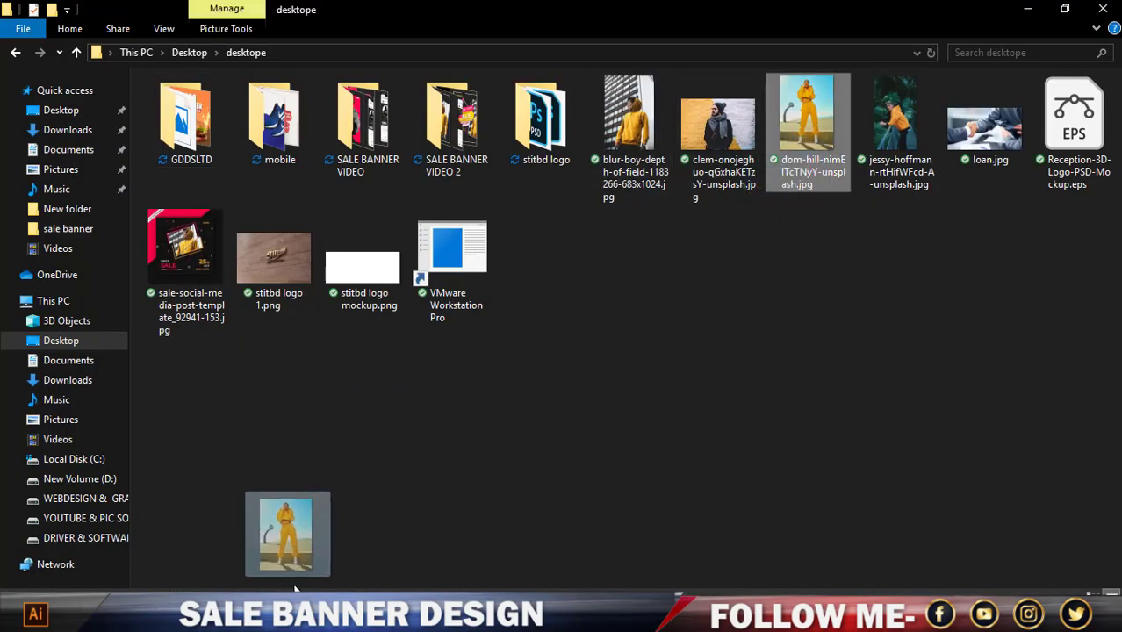
Bring the dark slanted panel in front of the photo and make a clipping mask from both
scroll(365, 471, "down", 2)
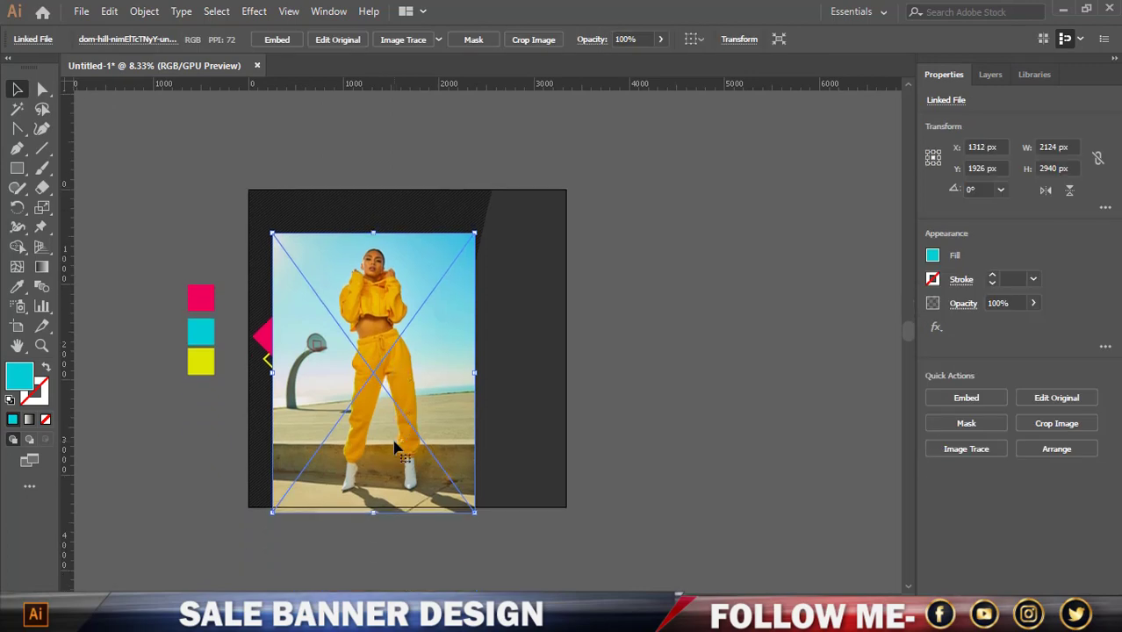
left_click_drag(404, 448, 382, 479)
left_click_drag(374, 430, 397, 419)
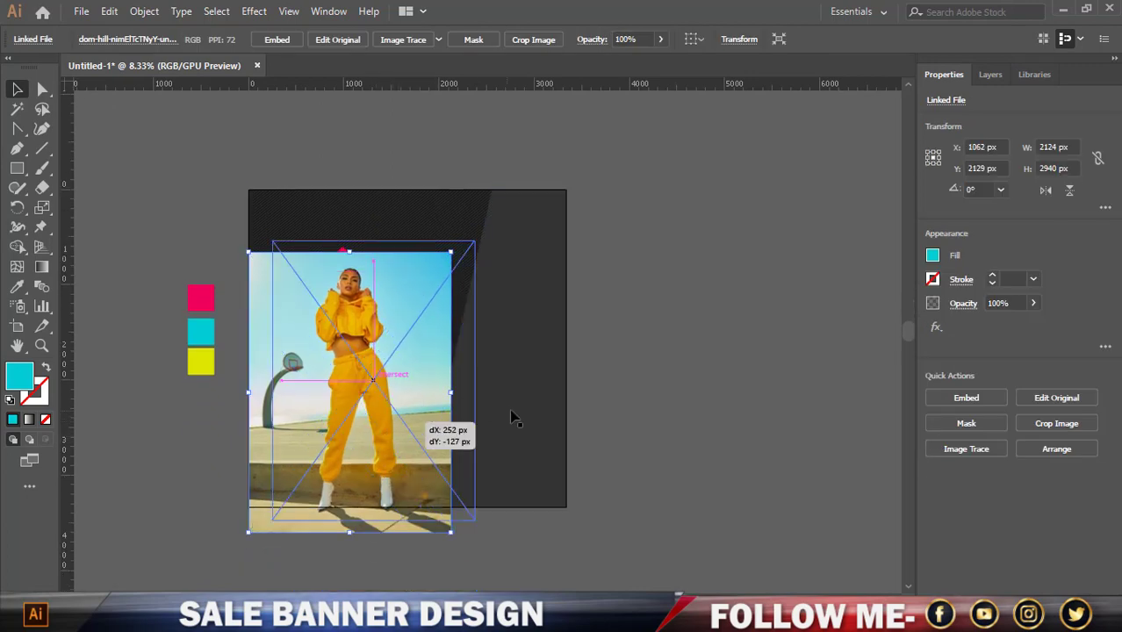
right_click(512, 411)
mouse_move(557, 326)
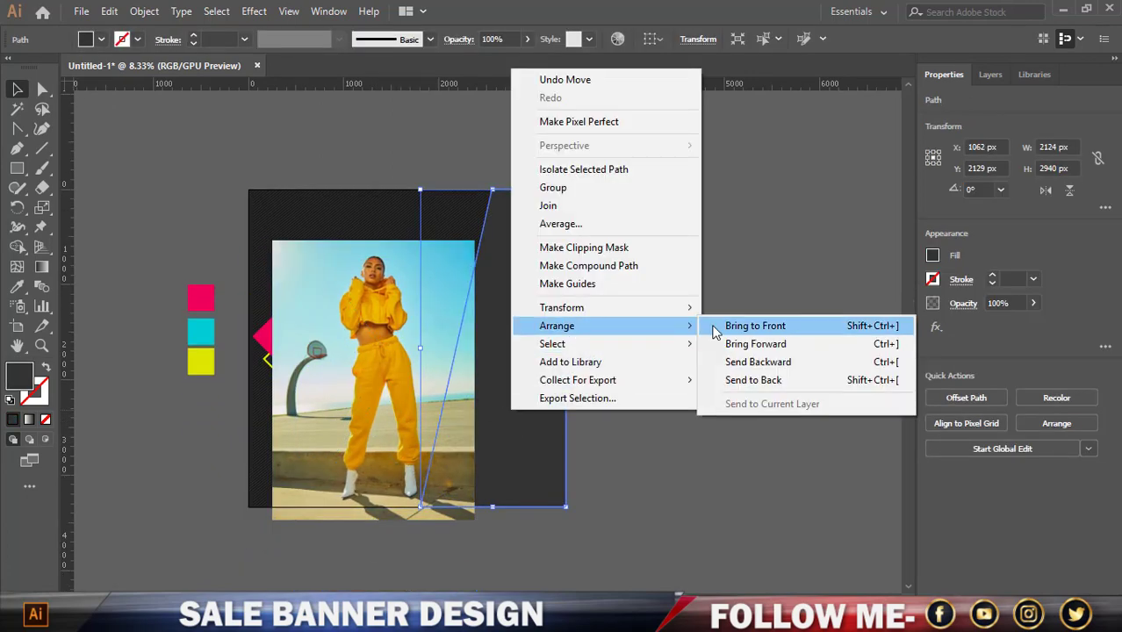
left_click(751, 326)
left_click(333, 367, "shift")
right_click(333, 365)
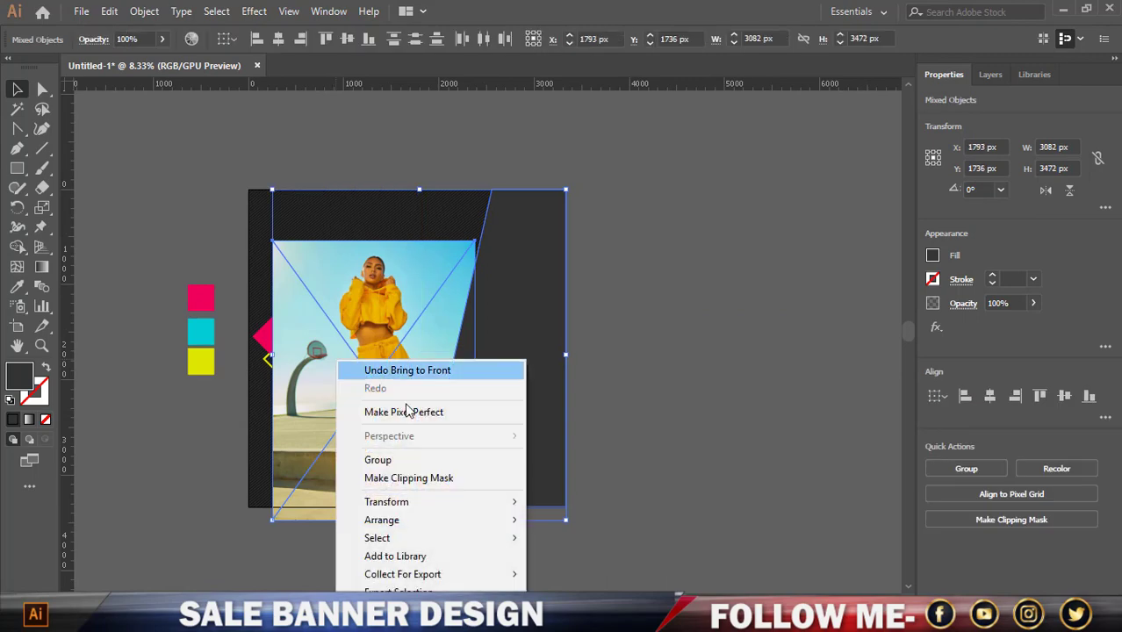
left_click(413, 477)
Select the linked photo inside the Clip Group via Layers, then move and scale it to frame the model
left_click(991, 75)
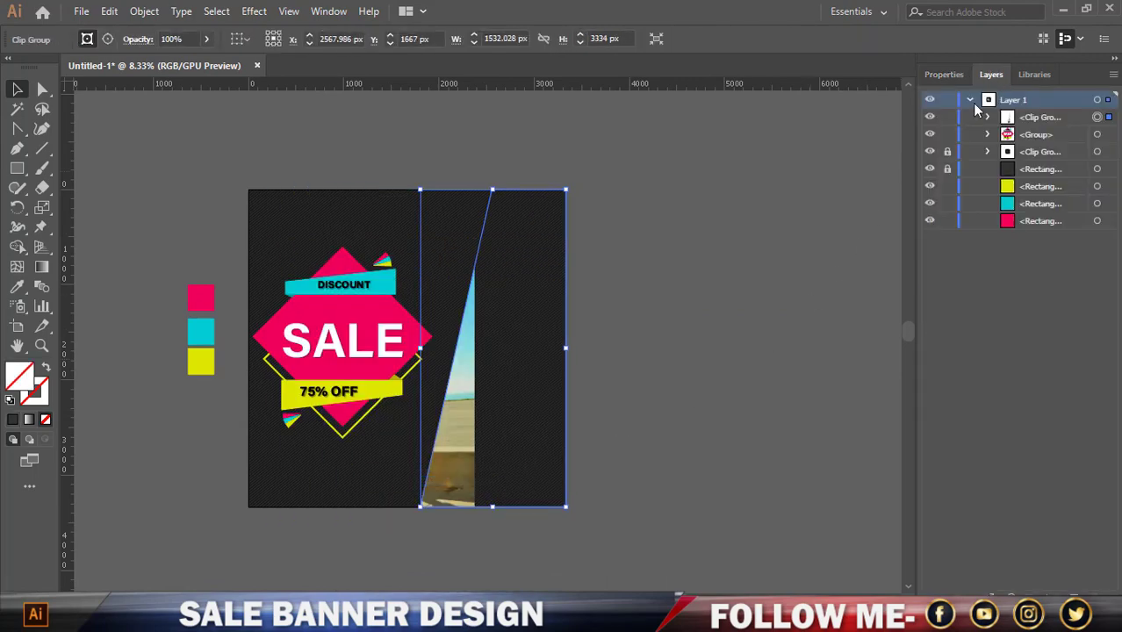
left_click(987, 117)
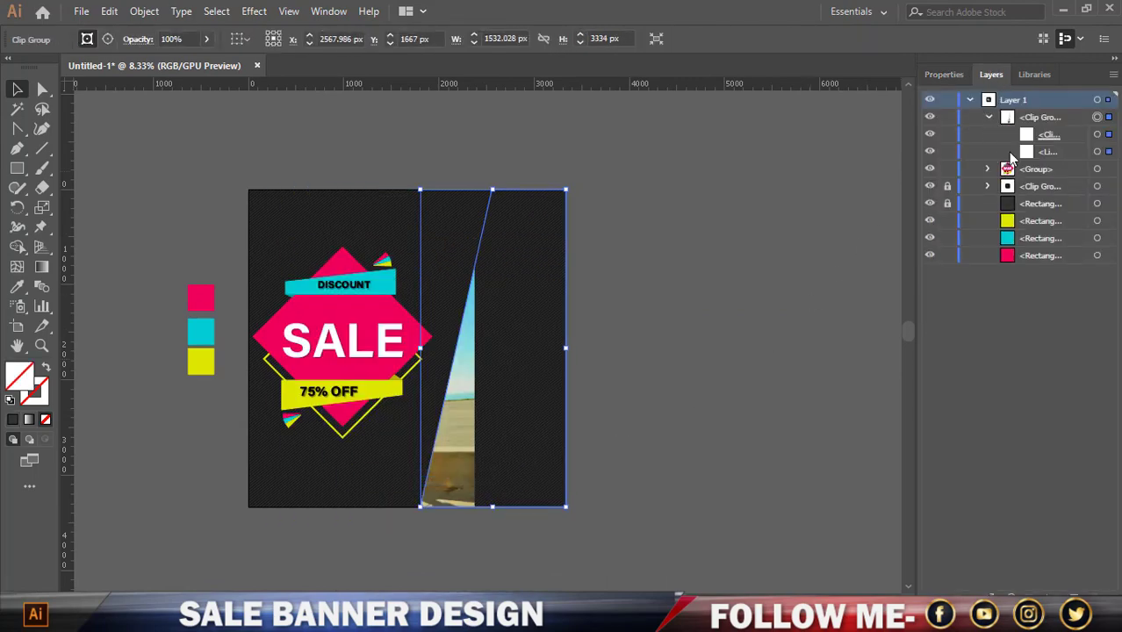
left_click(1097, 152)
left_click_drag(420, 453, 503, 441)
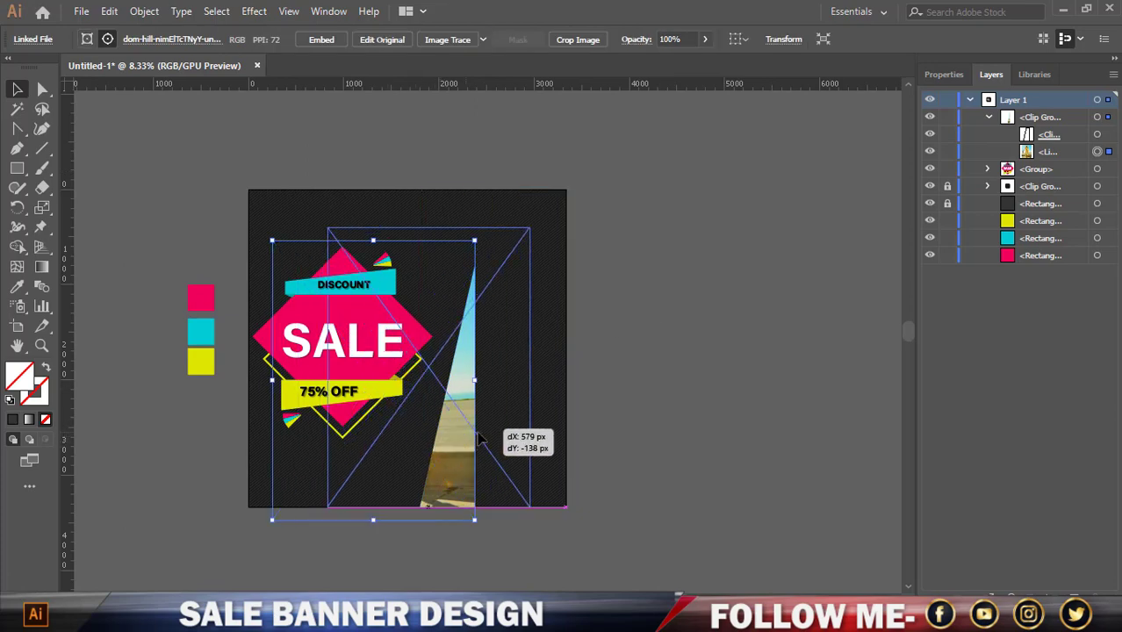
left_click_drag(555, 376, 642, 414)
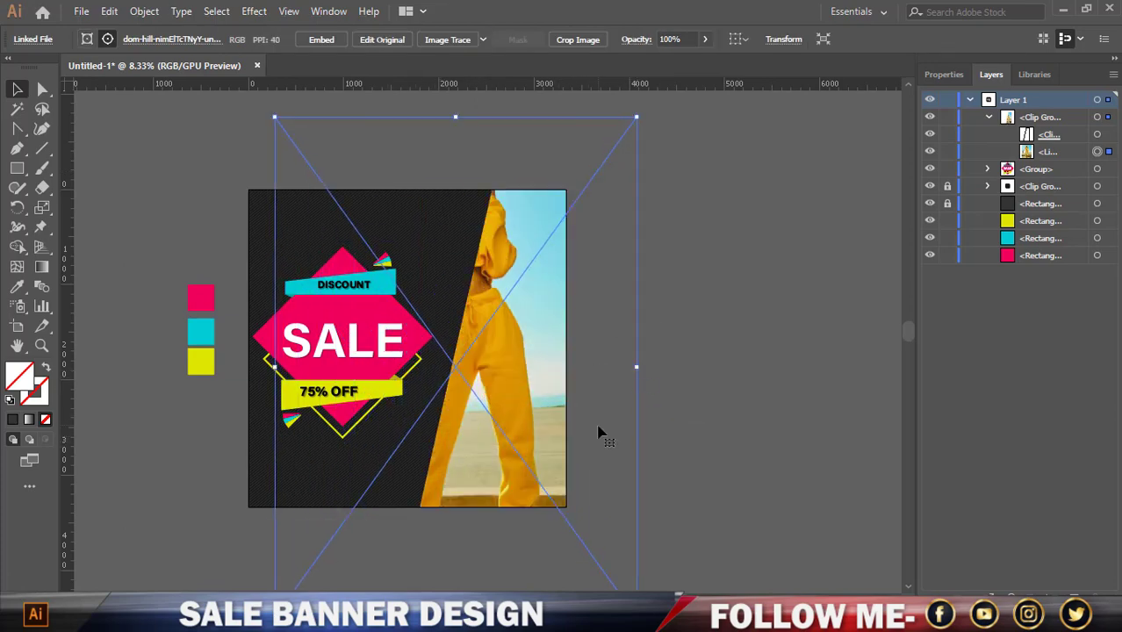
left_click_drag(679, 358, 648, 320)
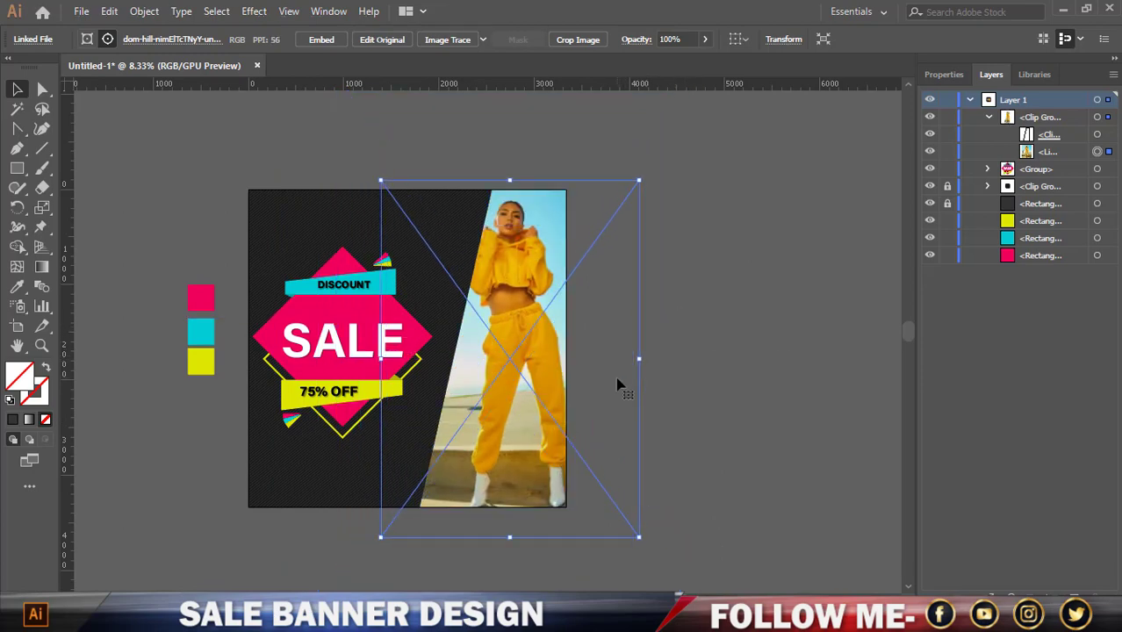
mouse_move(647, 320)
left_mouse_down()
mouse_move(603, 386)
mouse_move(612, 388)
left_mouse_up()
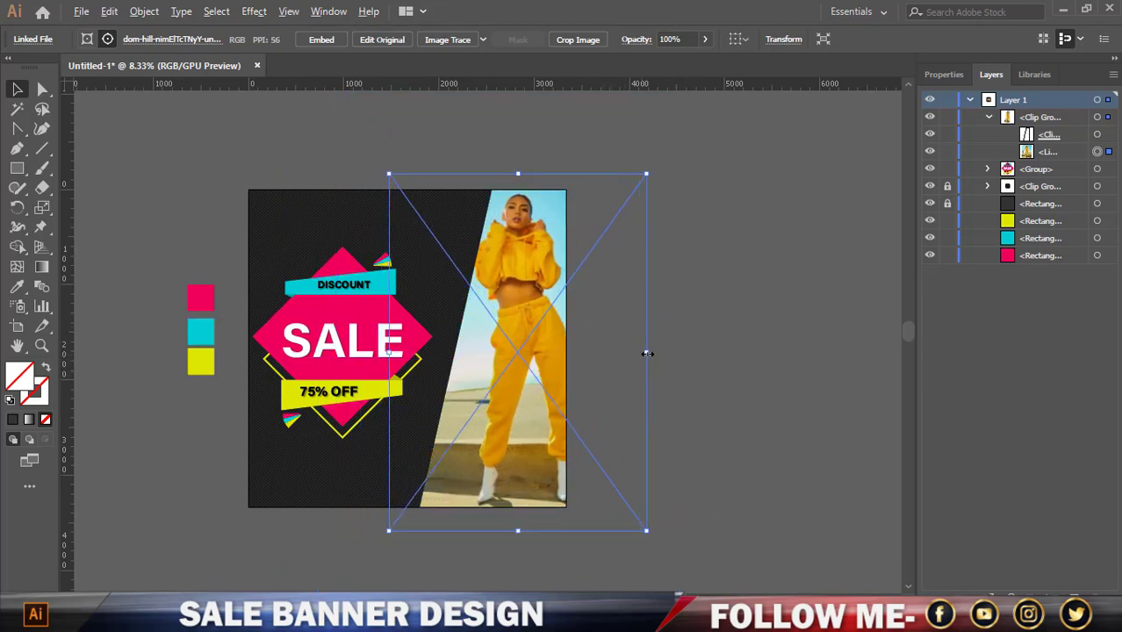
left_click_drag(646, 351, 639, 351)
left_click_drag(606, 393, 600, 394)
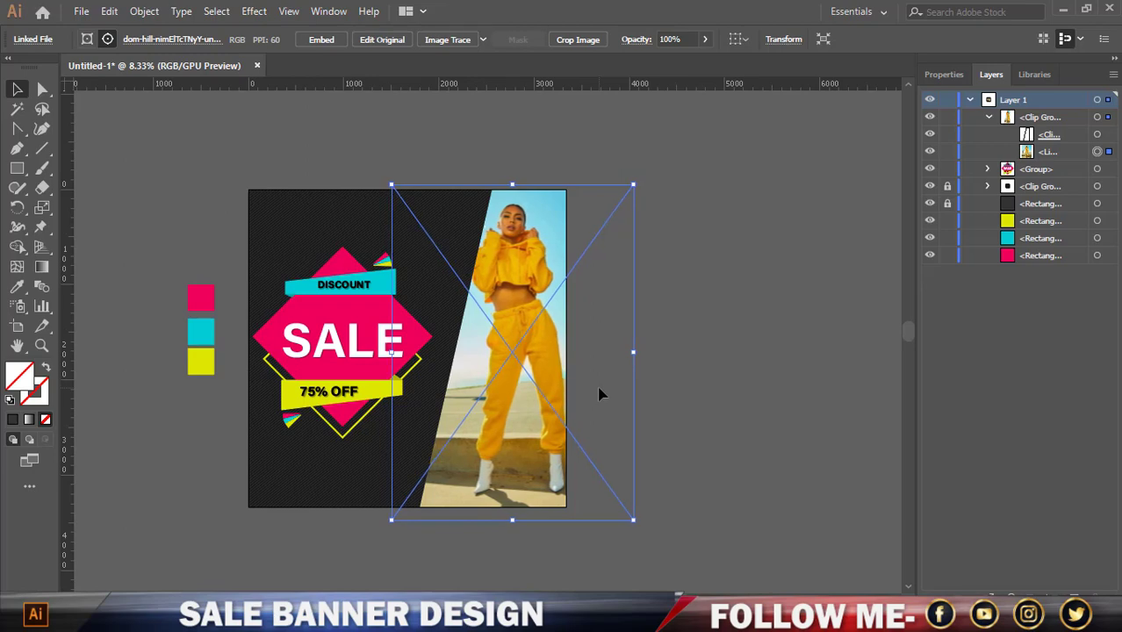
left_click(720, 368)
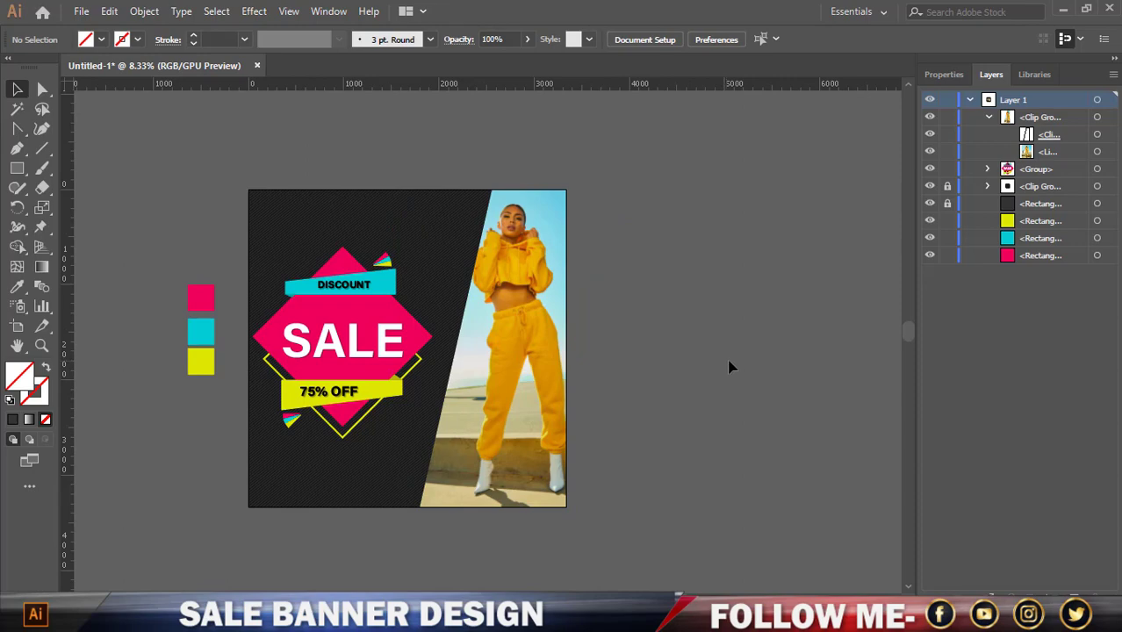
Enlarge the SALE badge, move it right over the panel's edge, and bring it to front
left_click_drag(349, 338, 373, 341)
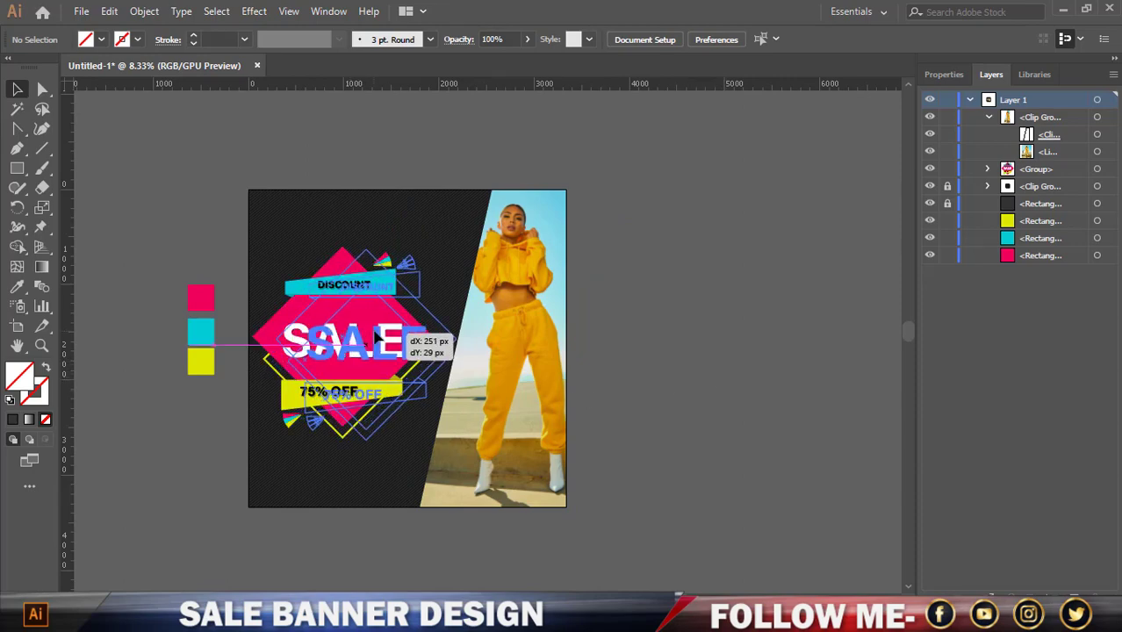
left_click_drag(461, 343, 520, 354)
left_click(668, 353)
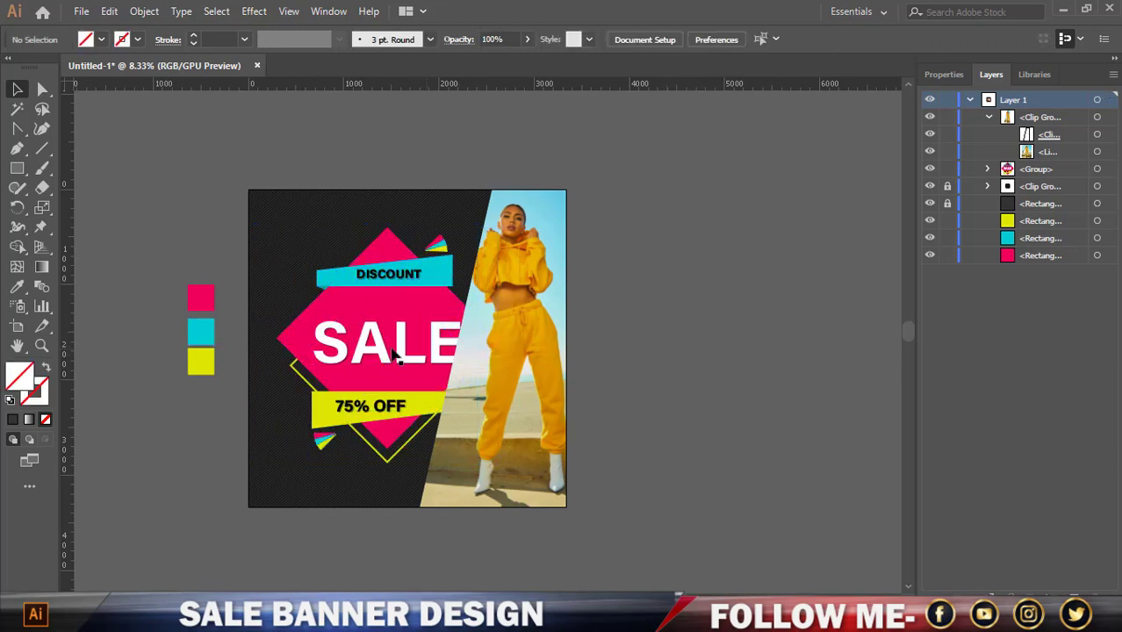
right_click(390, 362)
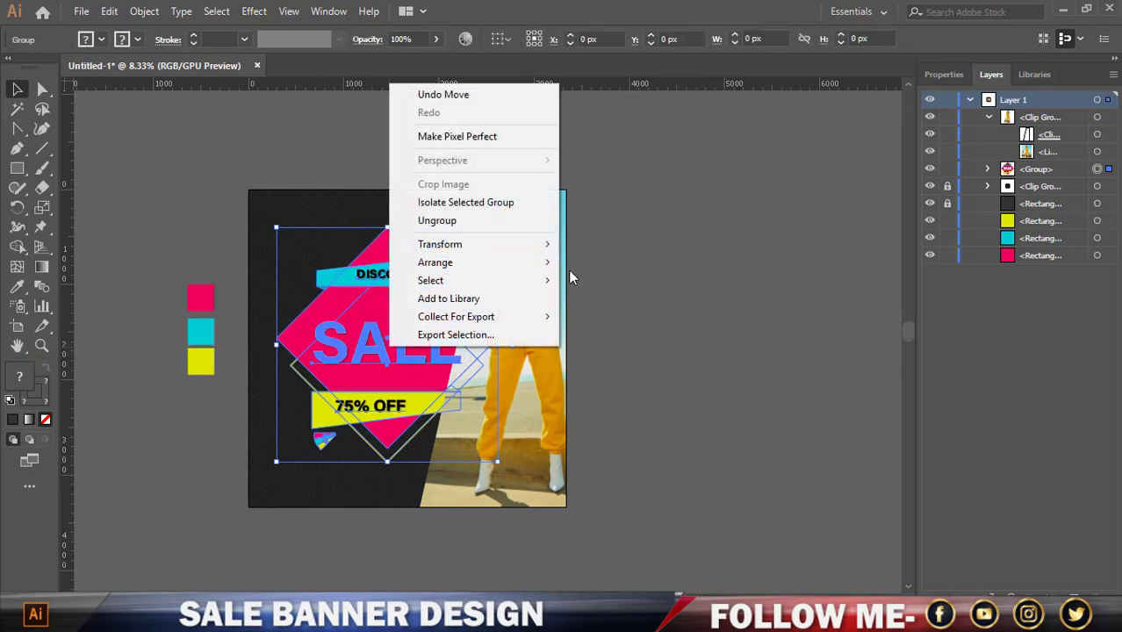
left_click(615, 261)
left_click(693, 290)
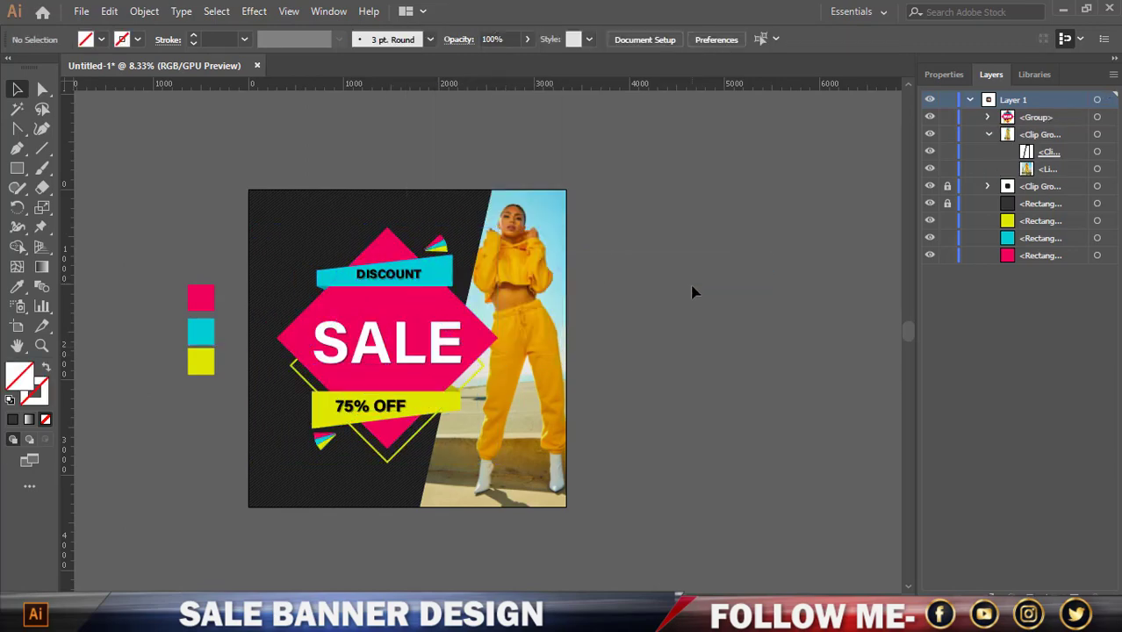
Select the pink diamond within the badge group in Layers and open the Effect menu
left_click(988, 117)
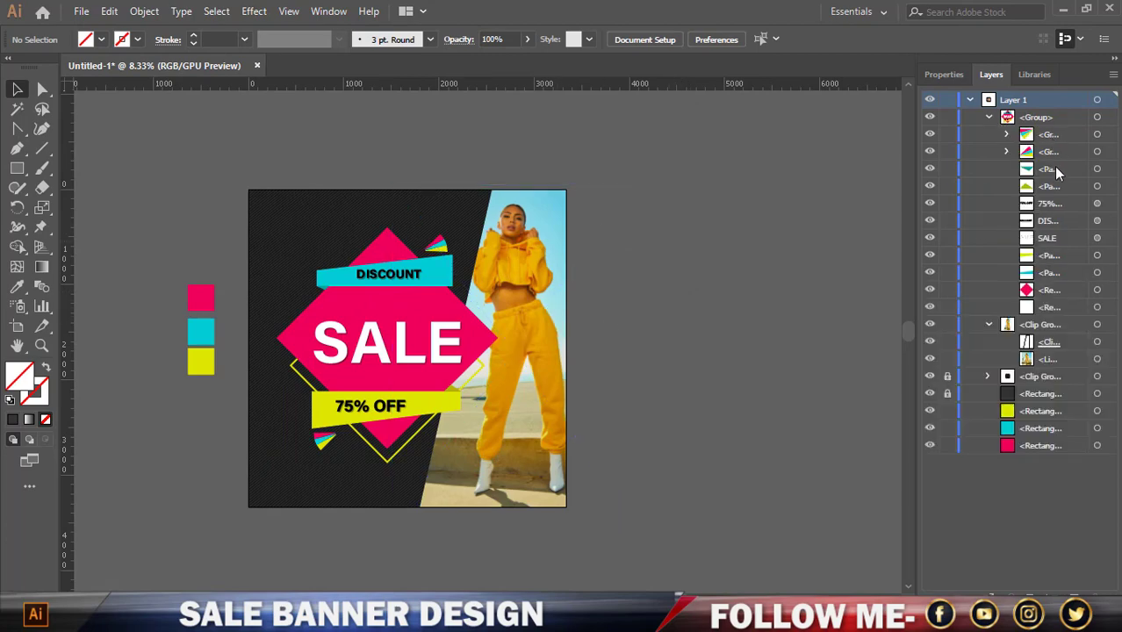
left_click(1098, 289)
left_click(254, 11)
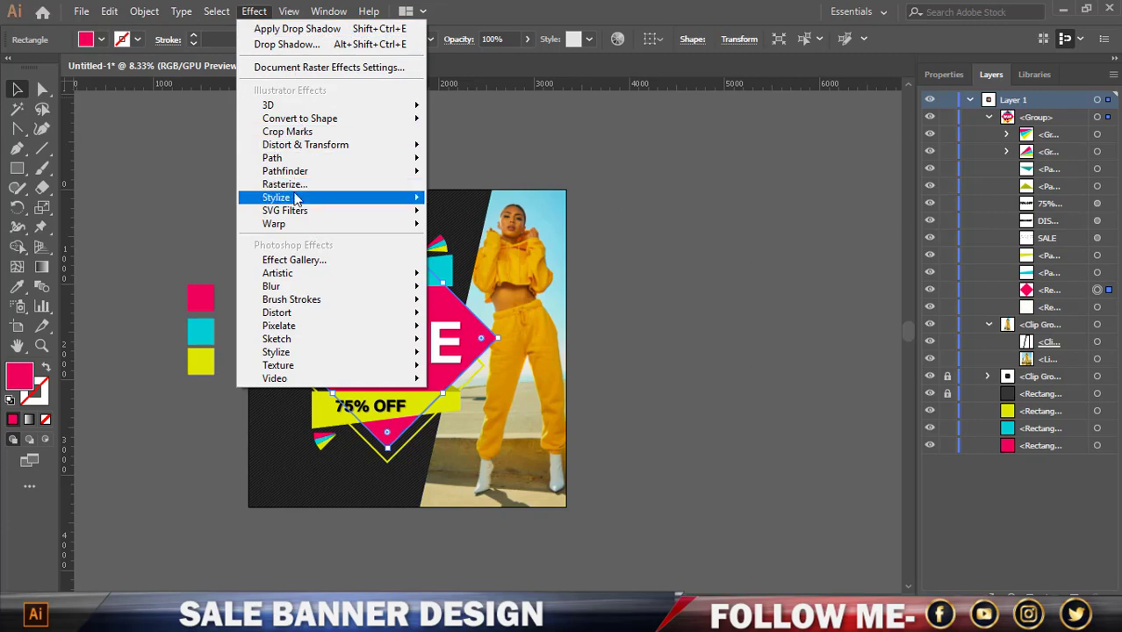
Give the pink SALE diamond a Multiply drop shadow: 46% opacity, 7/8 px offset, 5 px blur
left_click(387, 222)
key("ctrl+plus")
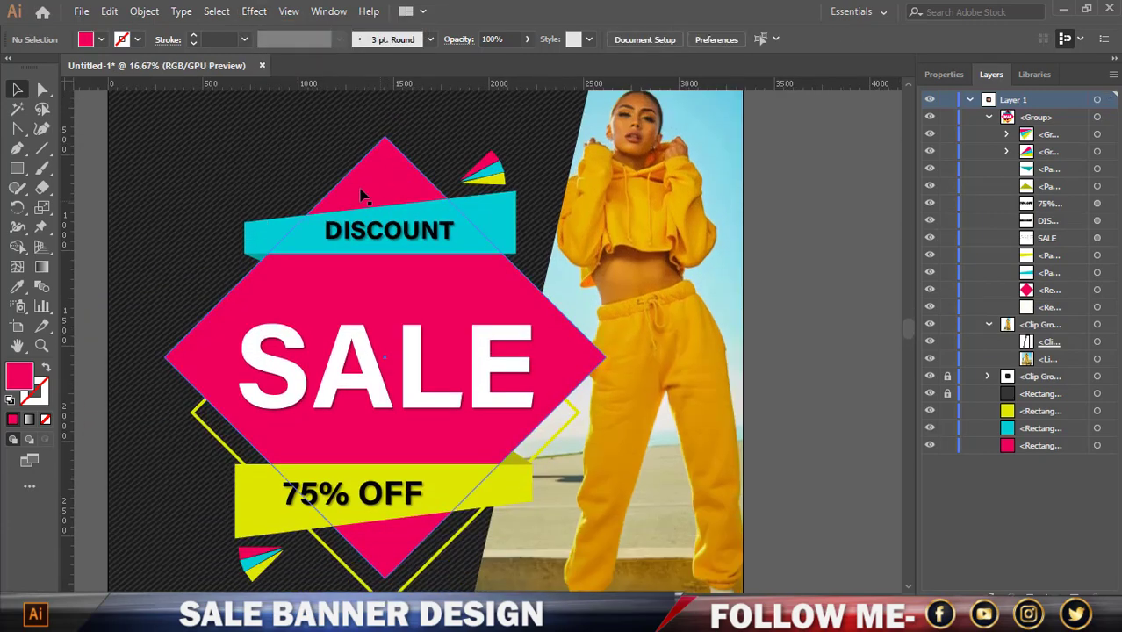
left_click(1098, 290)
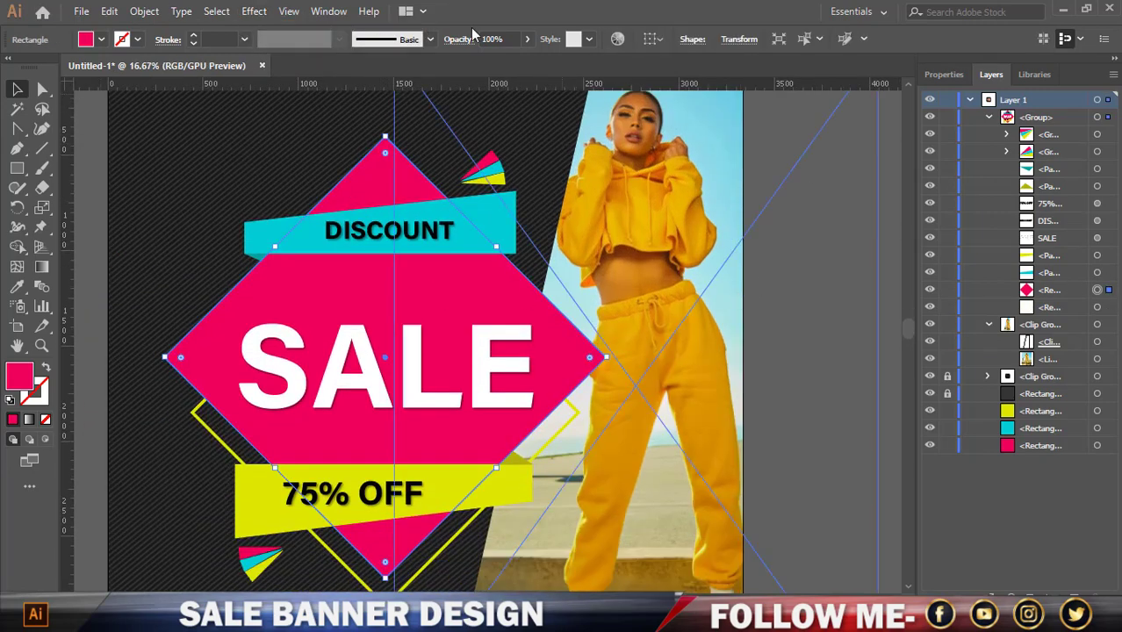
left_click(254, 11)
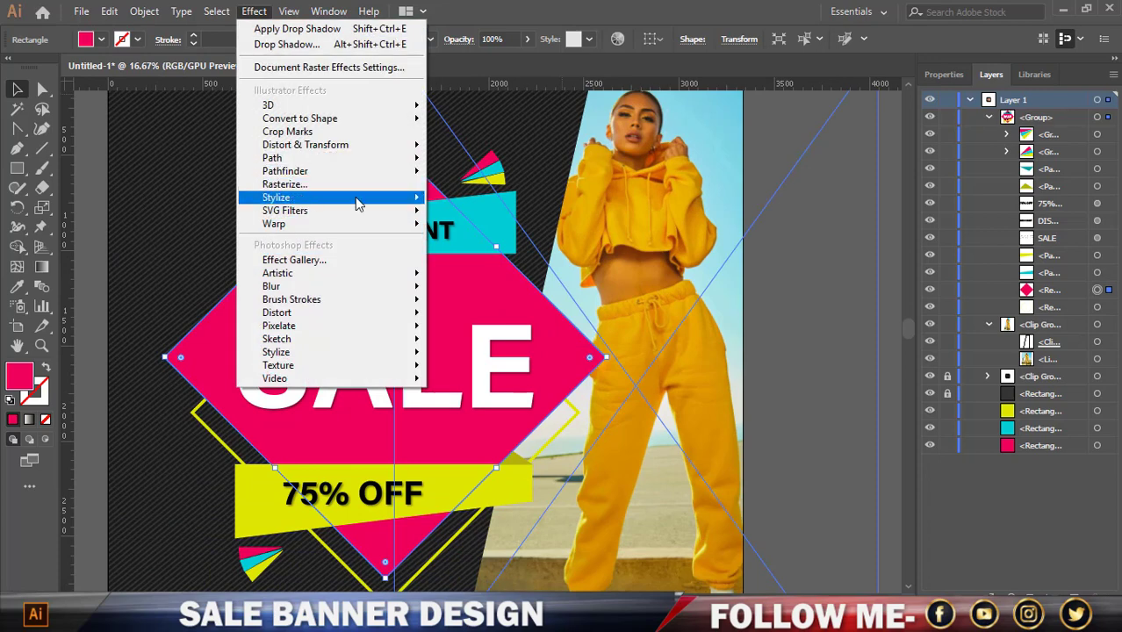
left_click(454, 201)
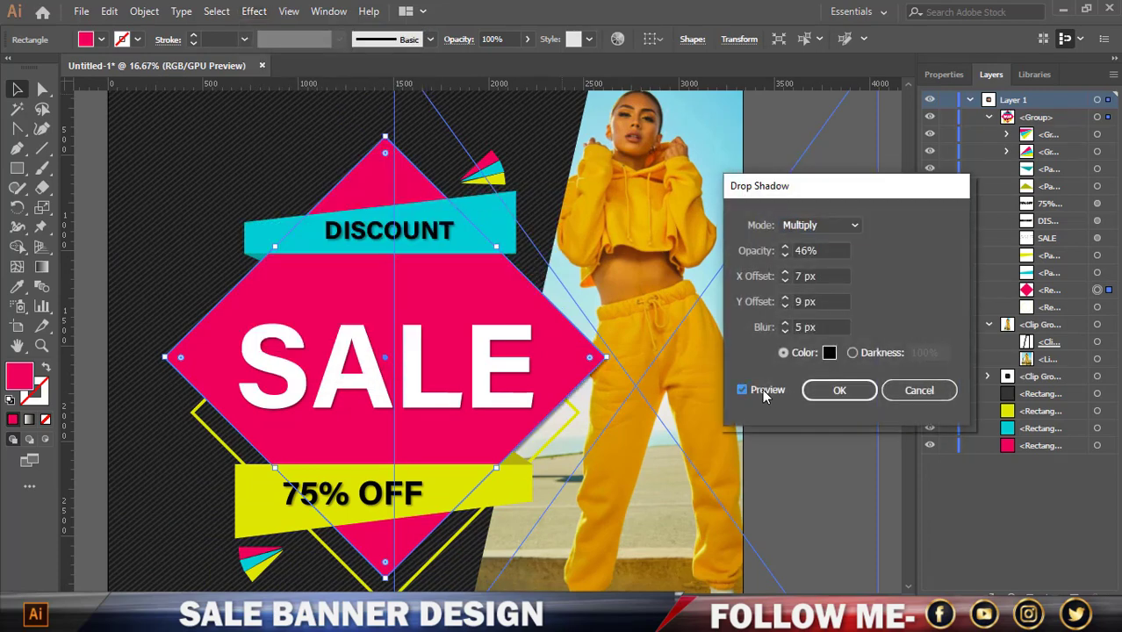
left_click(804, 301)
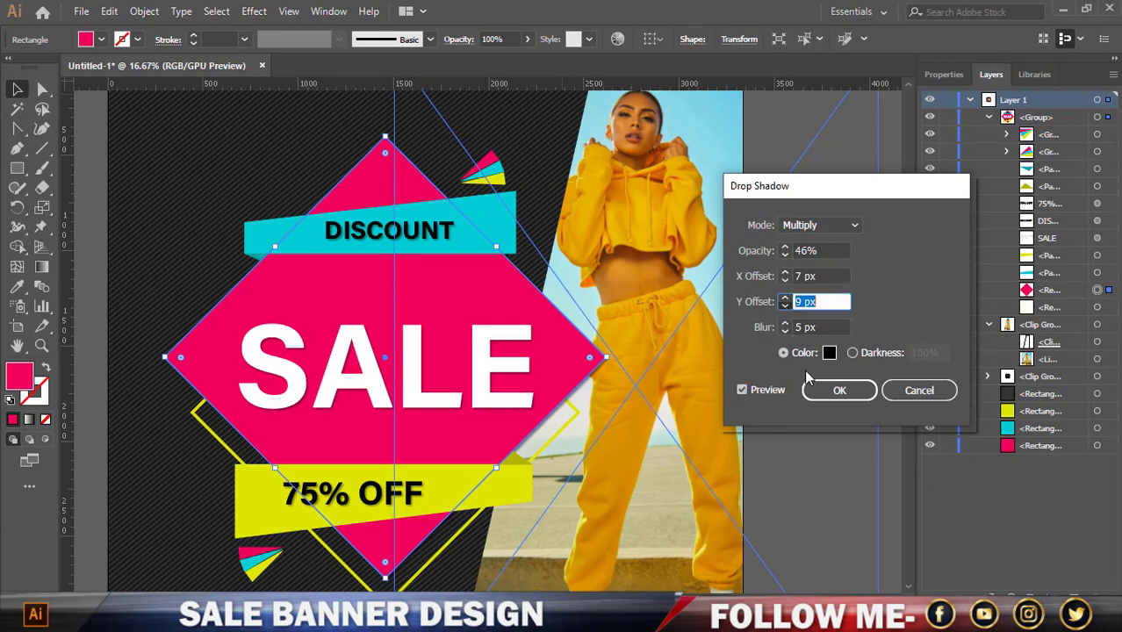
left_click(822, 389)
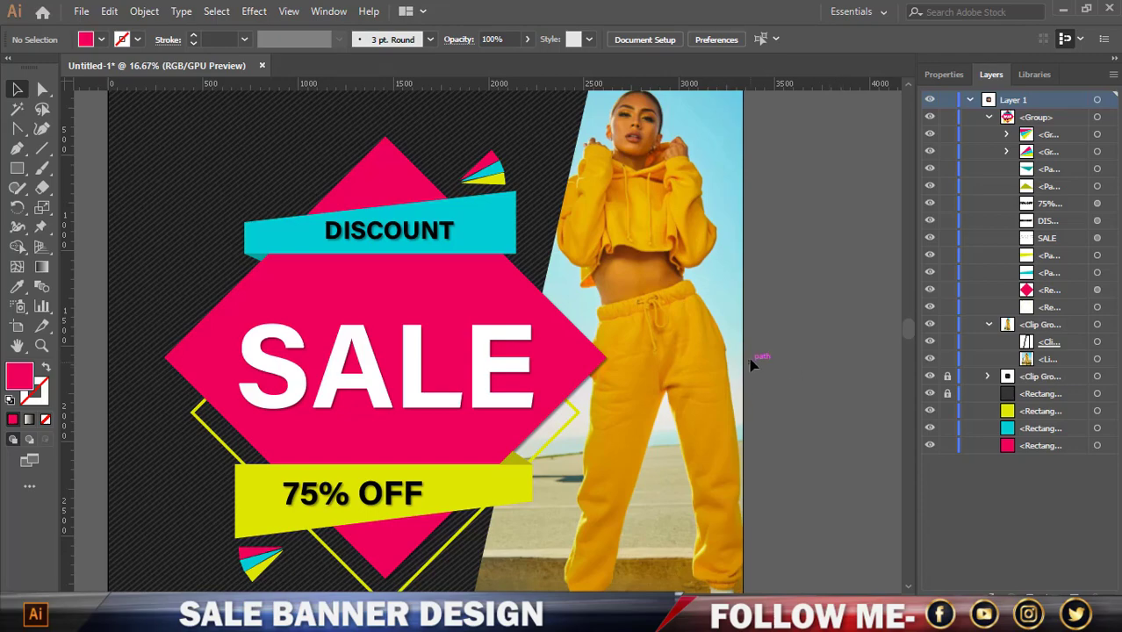
scroll(752, 365, "down", 1, "alt")
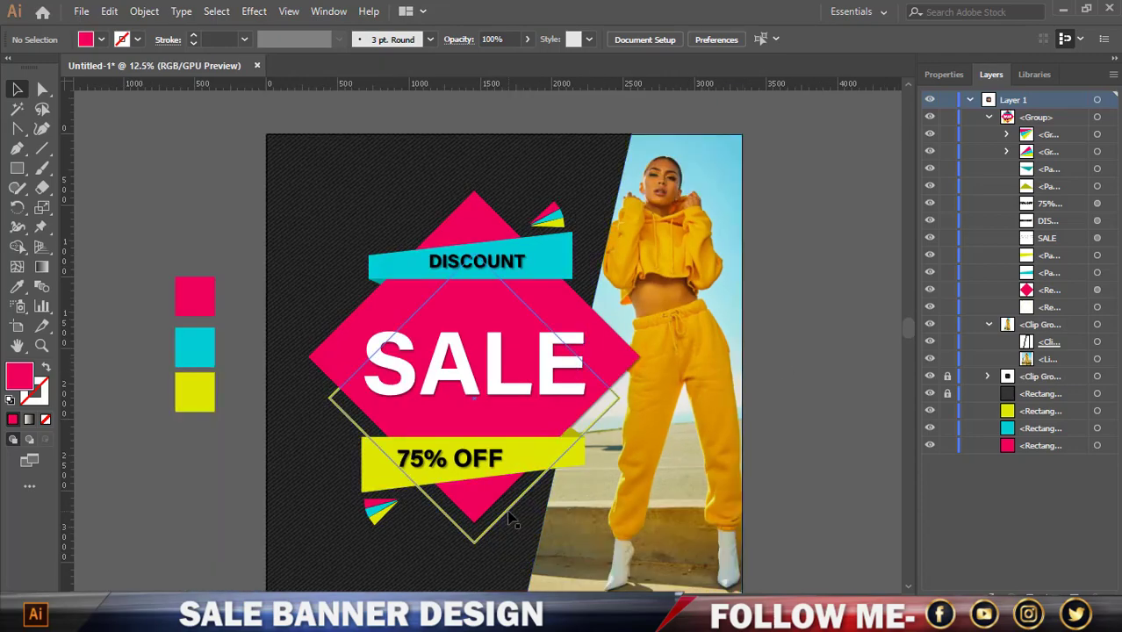
Apply the same soft drop shadow to the yellow outline diamond
left_click(510, 520)
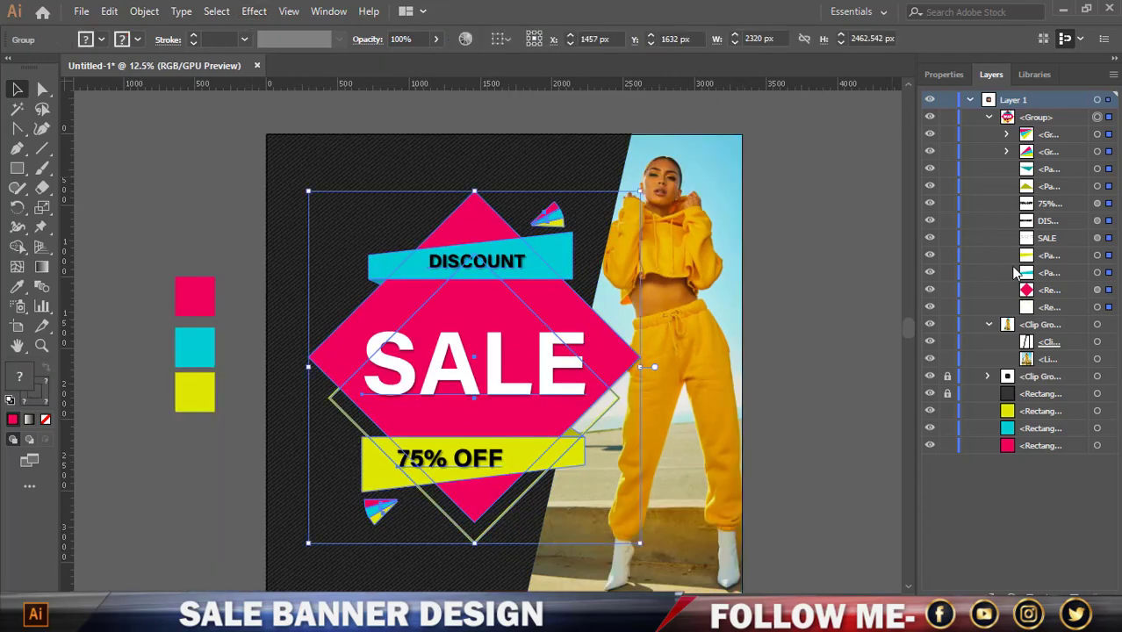
left_click(1109, 307)
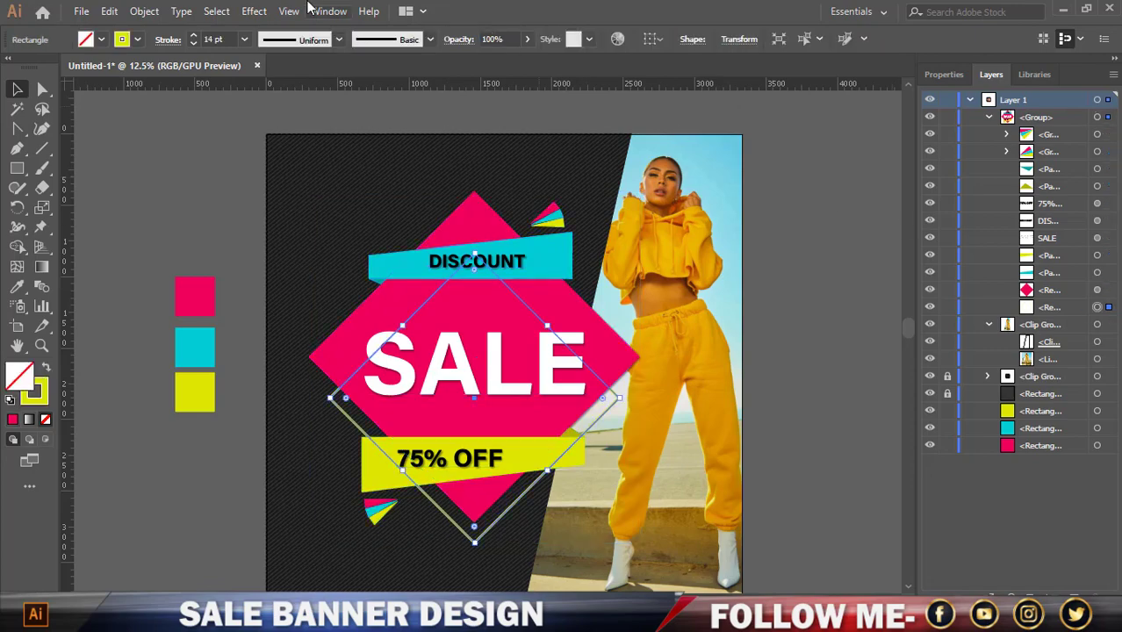
left_click(263, 12)
left_click(476, 195)
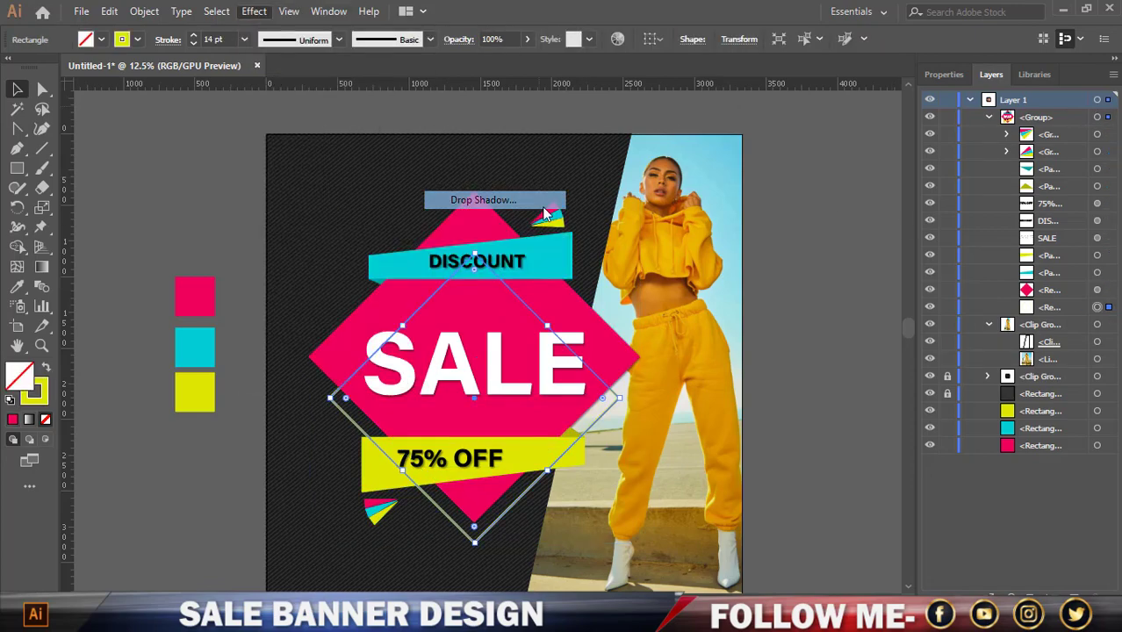
left_click(840, 390)
left_click(858, 389)
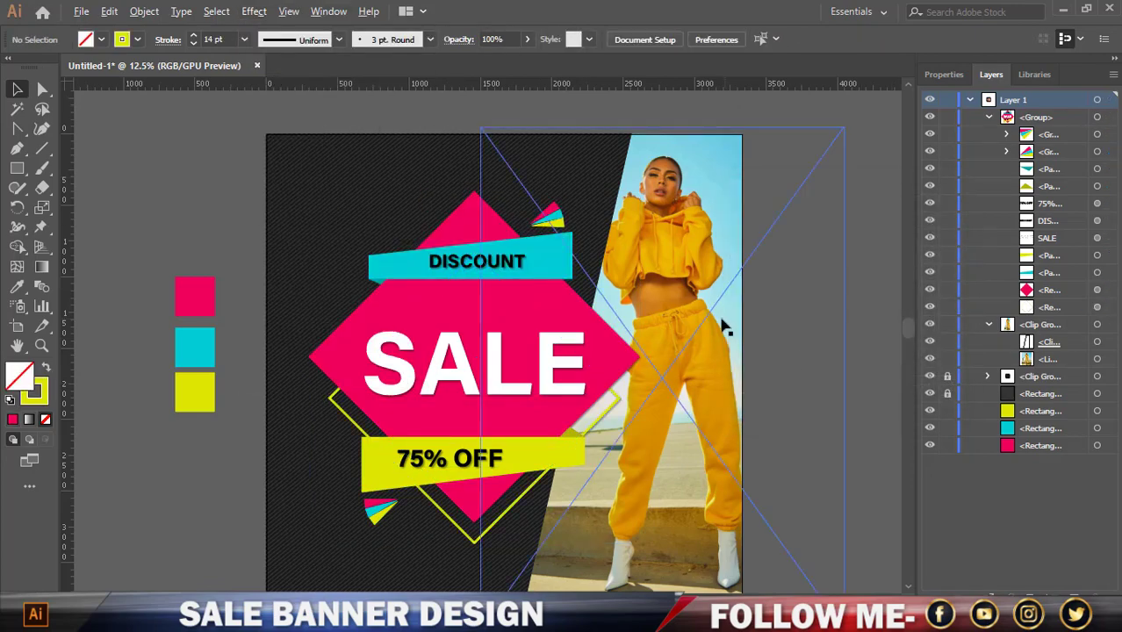
scroll(726, 326, "down", 1)
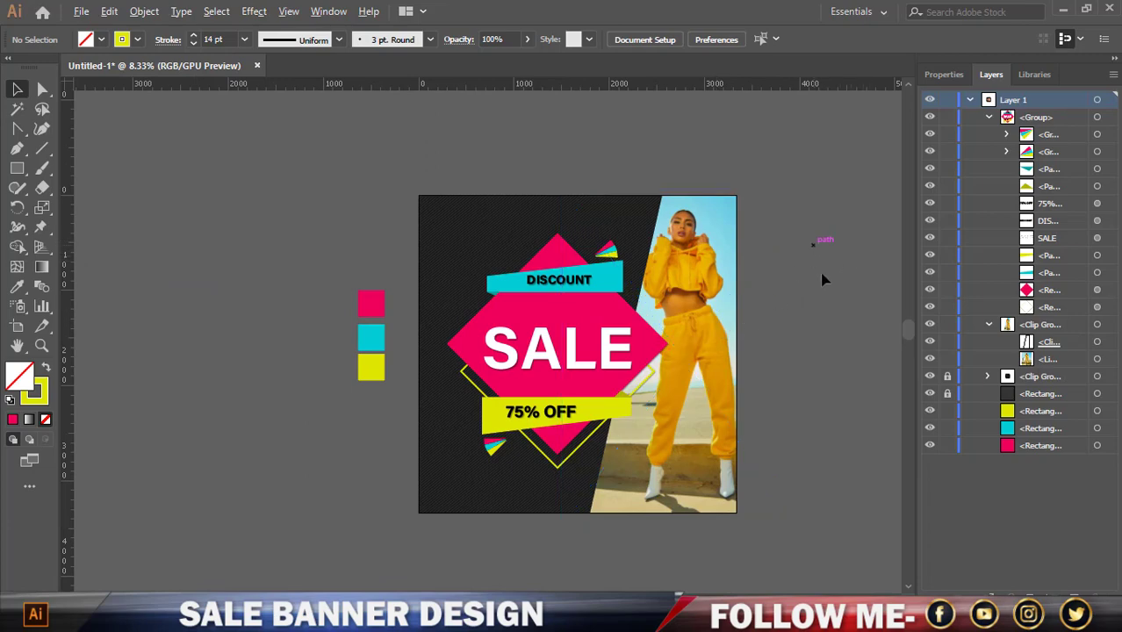
scroll(764, 362, "up", 2)
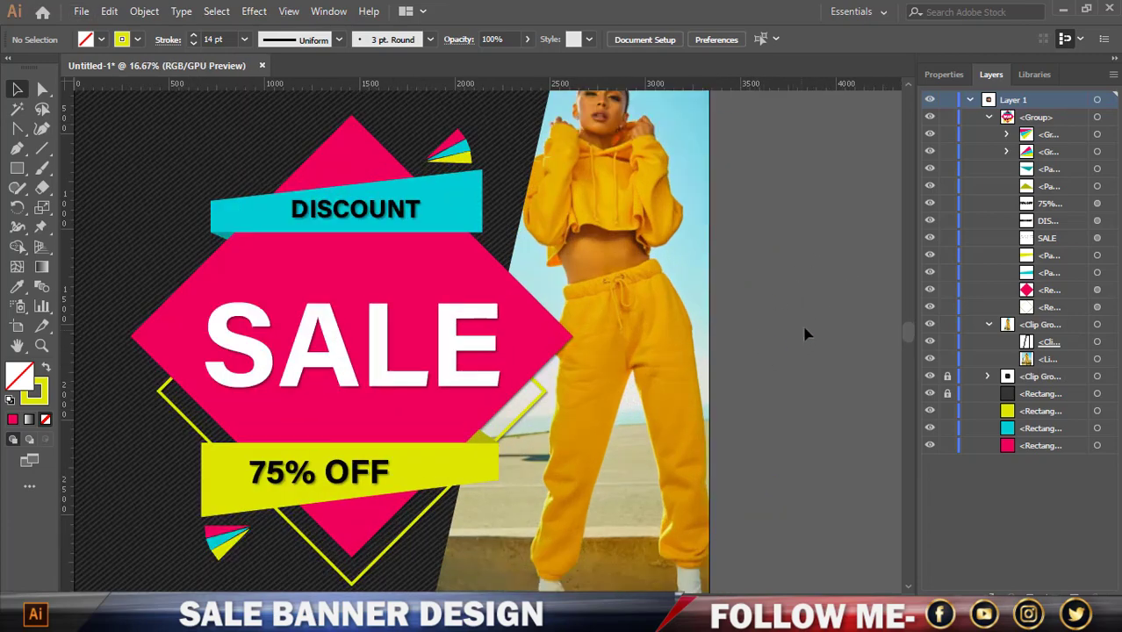
Add the drop shadow to both the yellow 75% OFF and cyan DISCOUNT banners
left_click(1097, 256)
left_click(1097, 272, "shift")
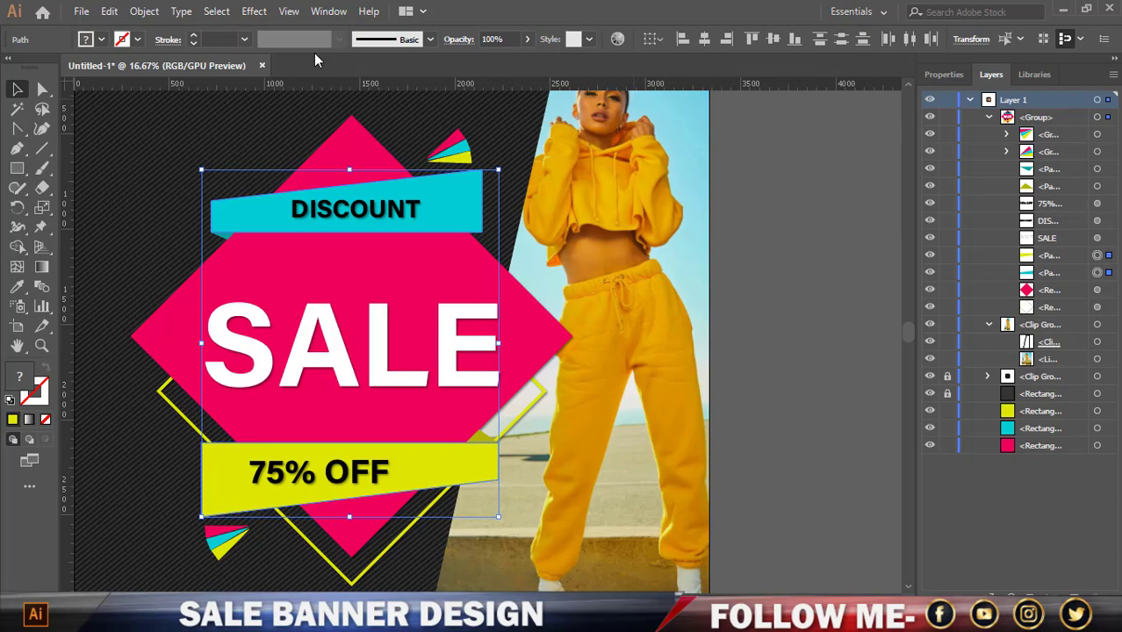
left_click(252, 13)
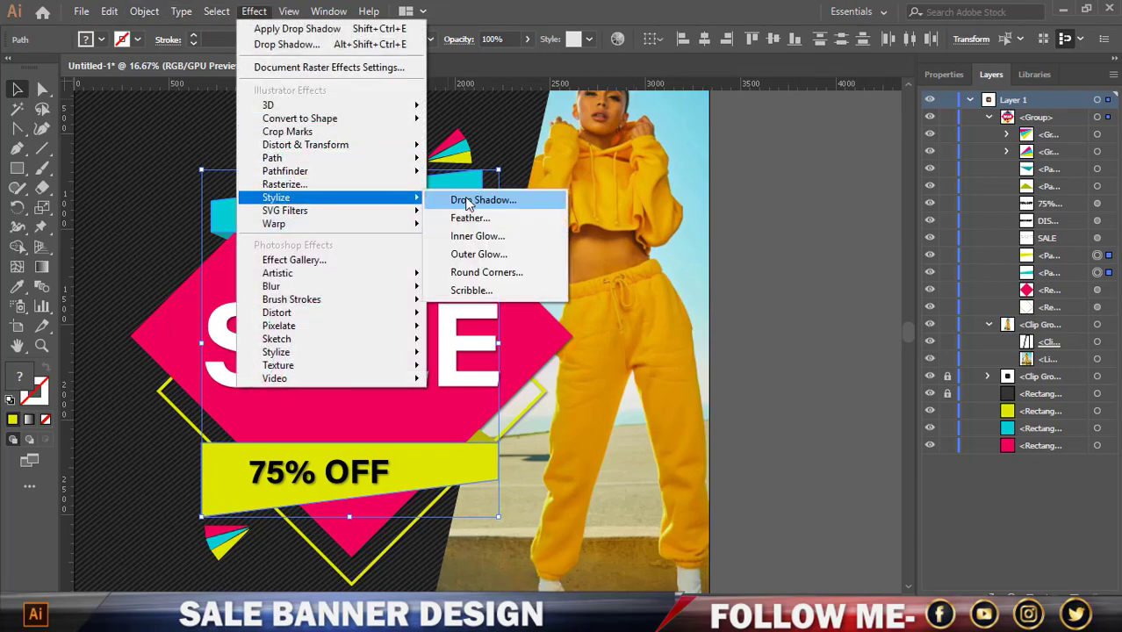
left_click(479, 199)
left_click(743, 388)
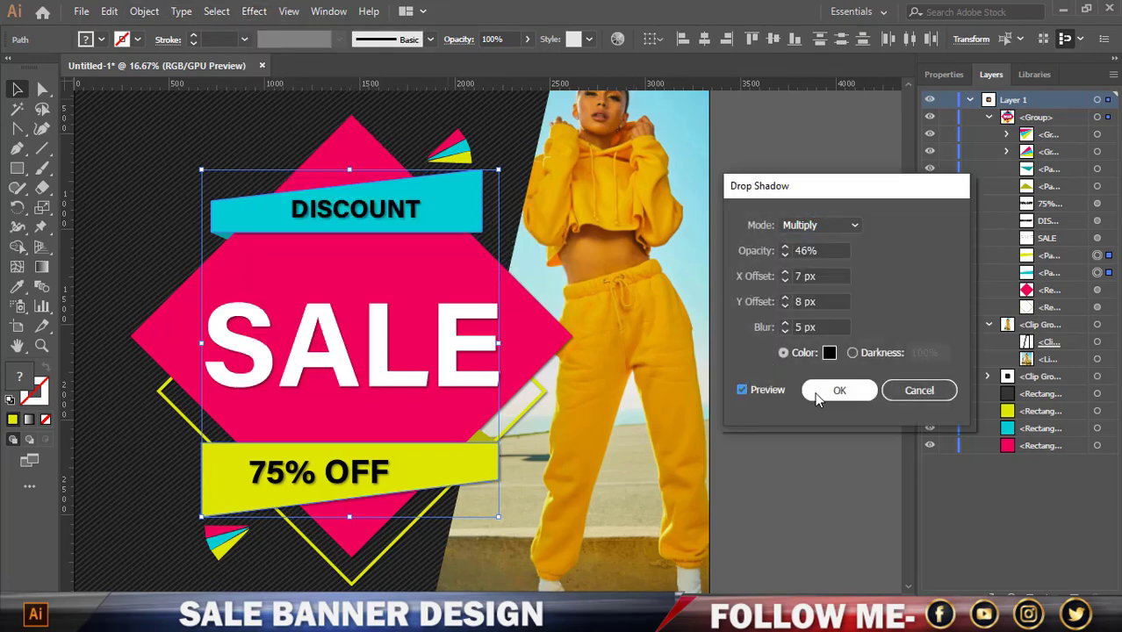
left_click(815, 389)
left_click(810, 385)
scroll(773, 350, "down", 1)
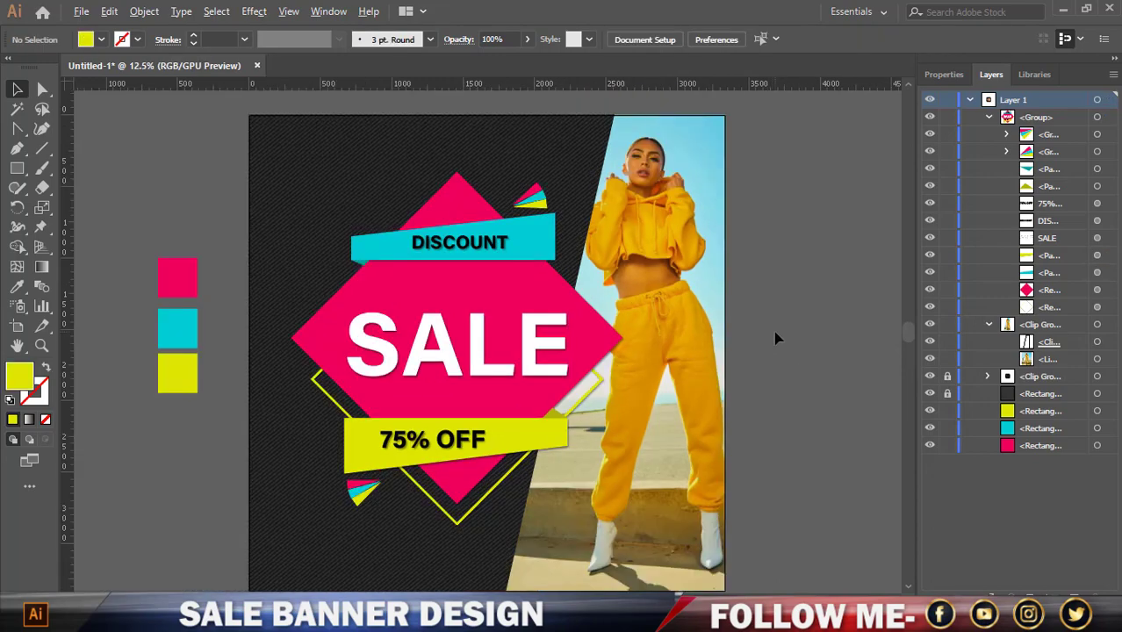
scroll(775, 338, "down", 2)
scroll(781, 320, "down", 1)
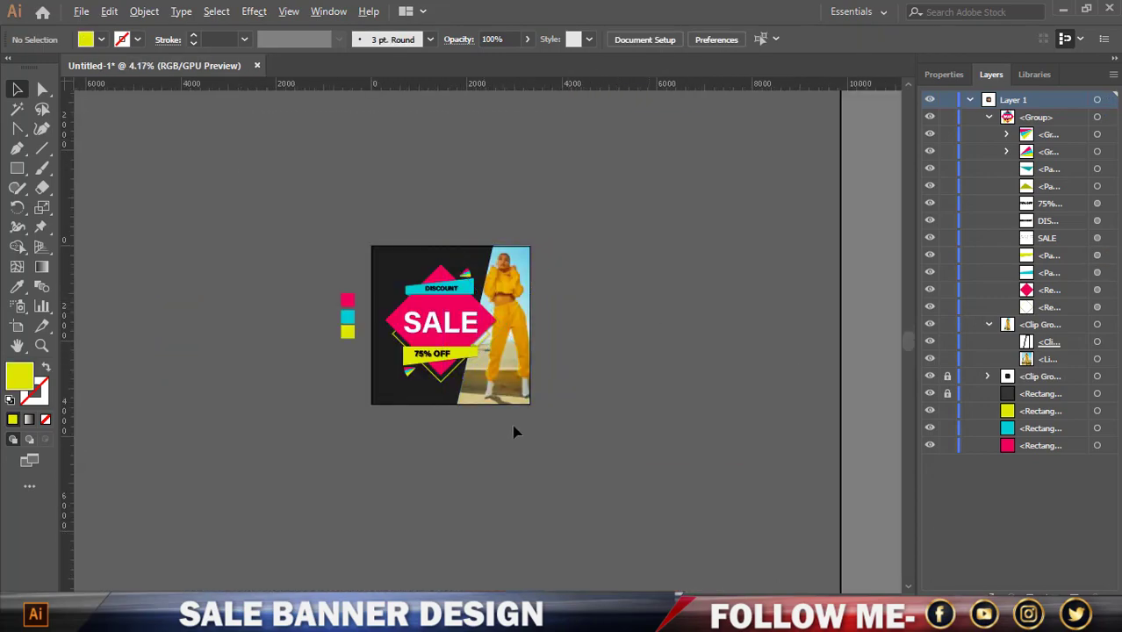
Ungroup the SALE artwork and Alt-drag a copy of the SALE text below the artboard
scroll(510, 431, "up", 1)
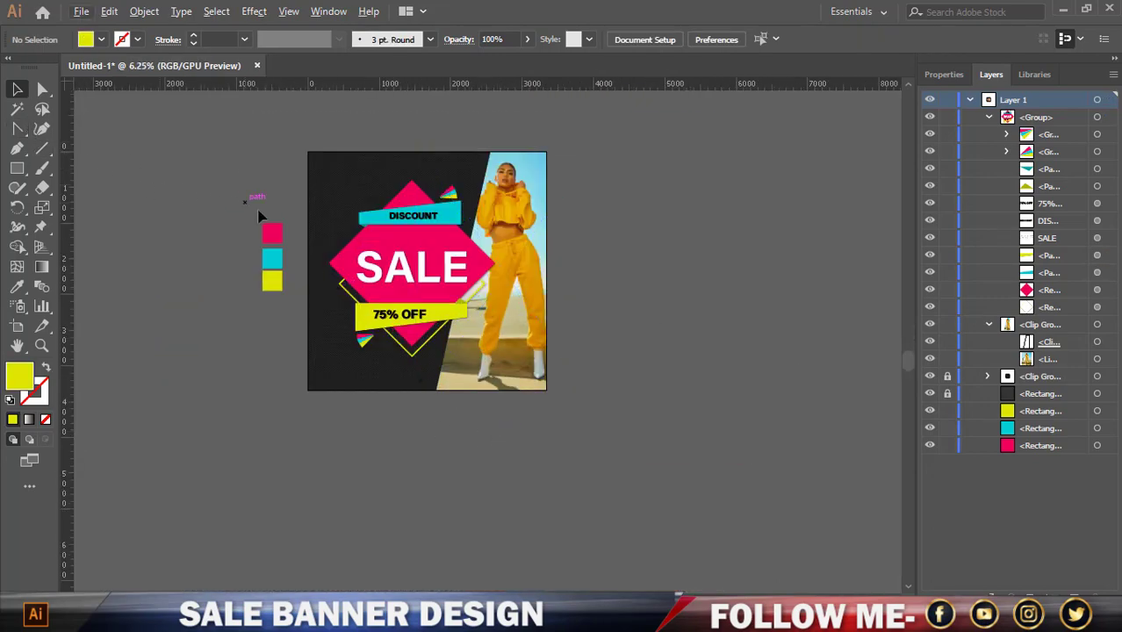
mouse_move(472, 243)
left_mouse_down()
mouse_move(459, 320)
mouse_move(472, 246)
left_mouse_up()
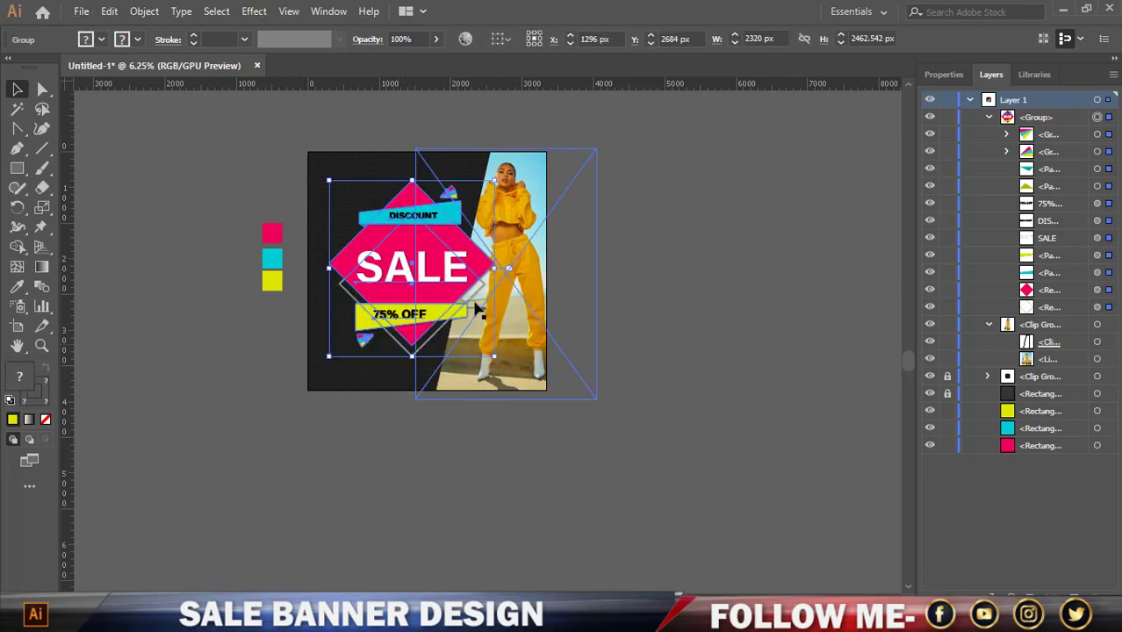
left_click(117, 136)
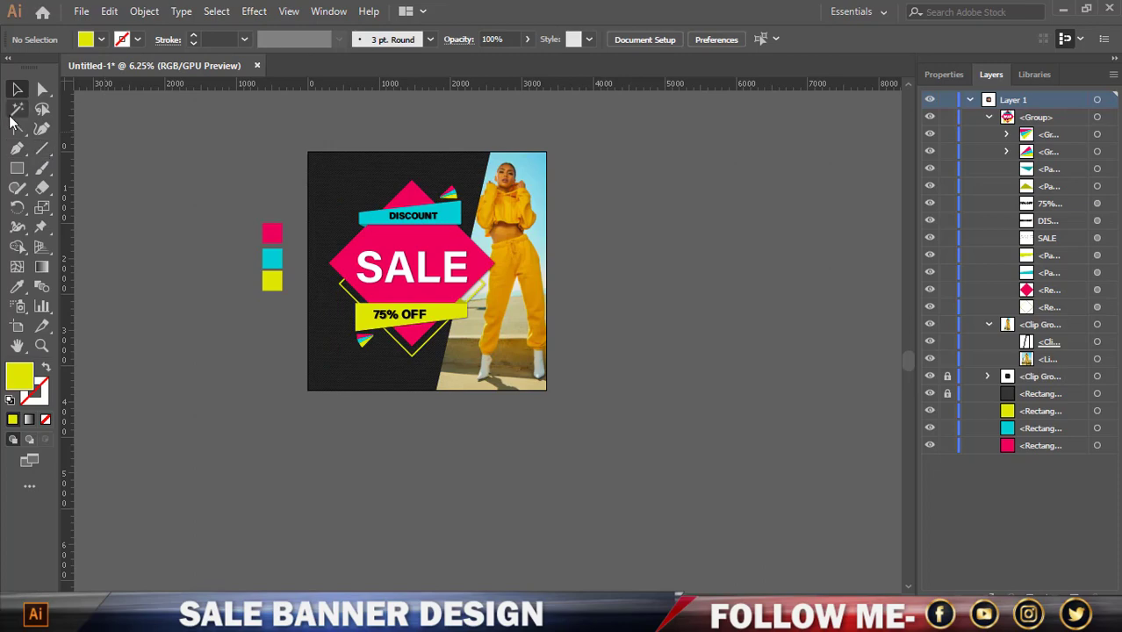
left_click(418, 266)
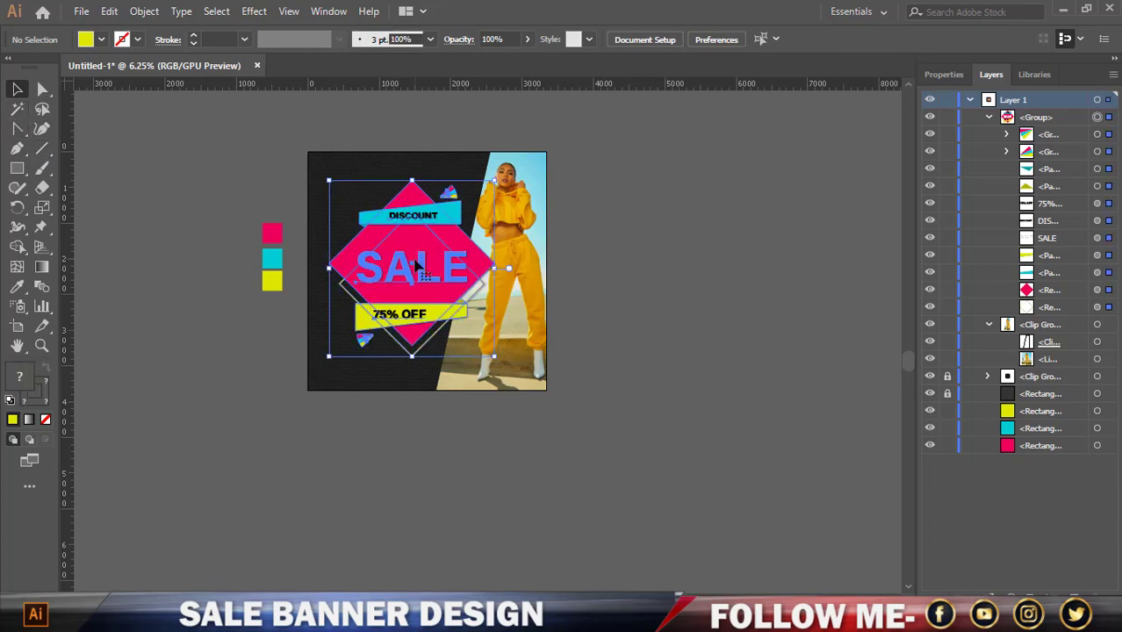
right_click(418, 265)
left_click(476, 394)
left_click(650, 371)
left_click_drag(393, 274, 386, 471)
Retype the copy as BRAND and colour it yellow with the Eyedropper
key("t")
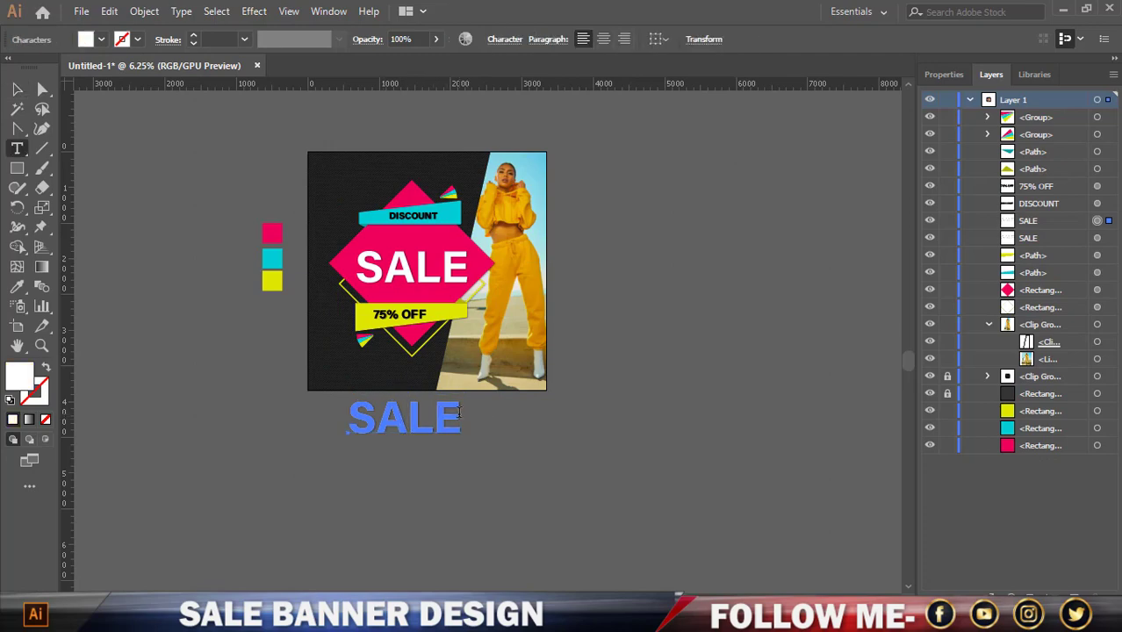
left_click_drag(458, 413, 340, 408)
type("BRA")
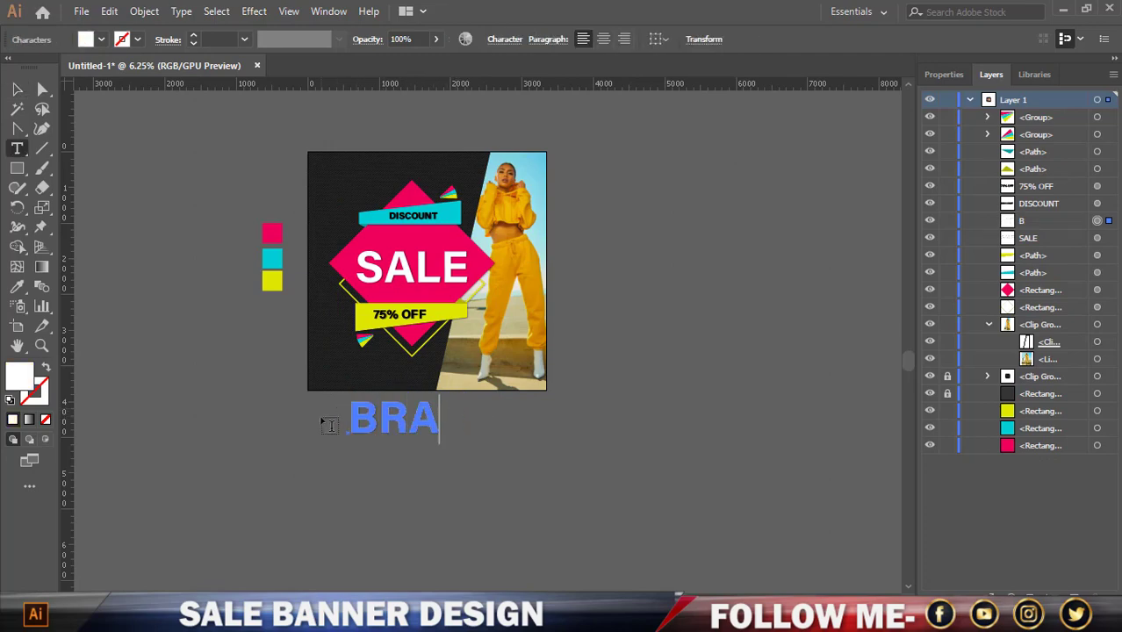
type("ND")
key("Escape")
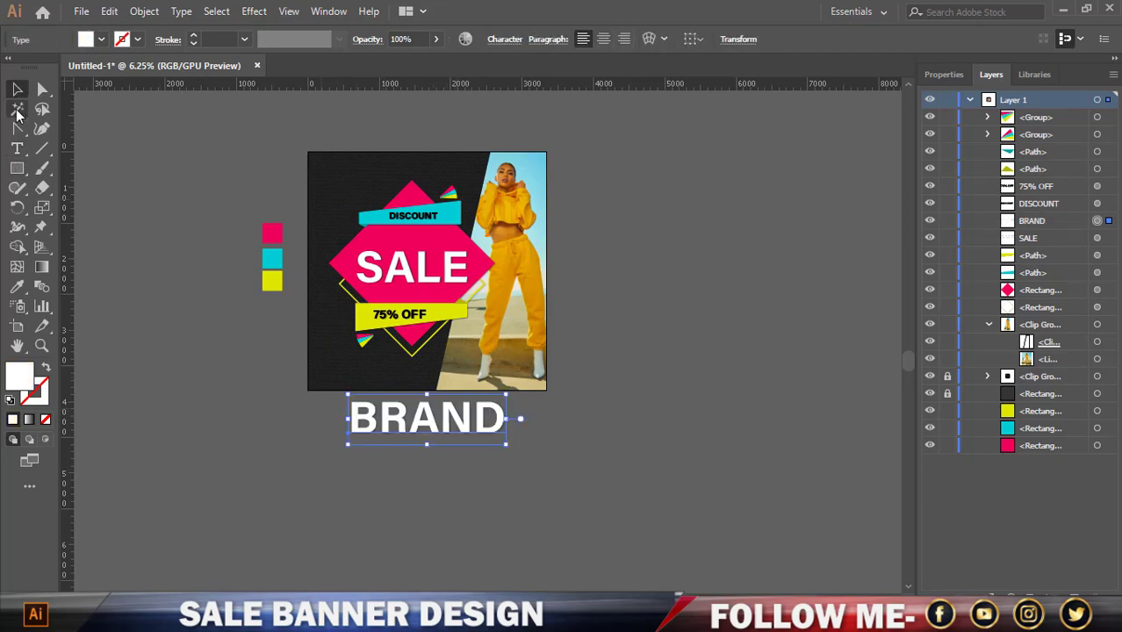
left_click(18, 287)
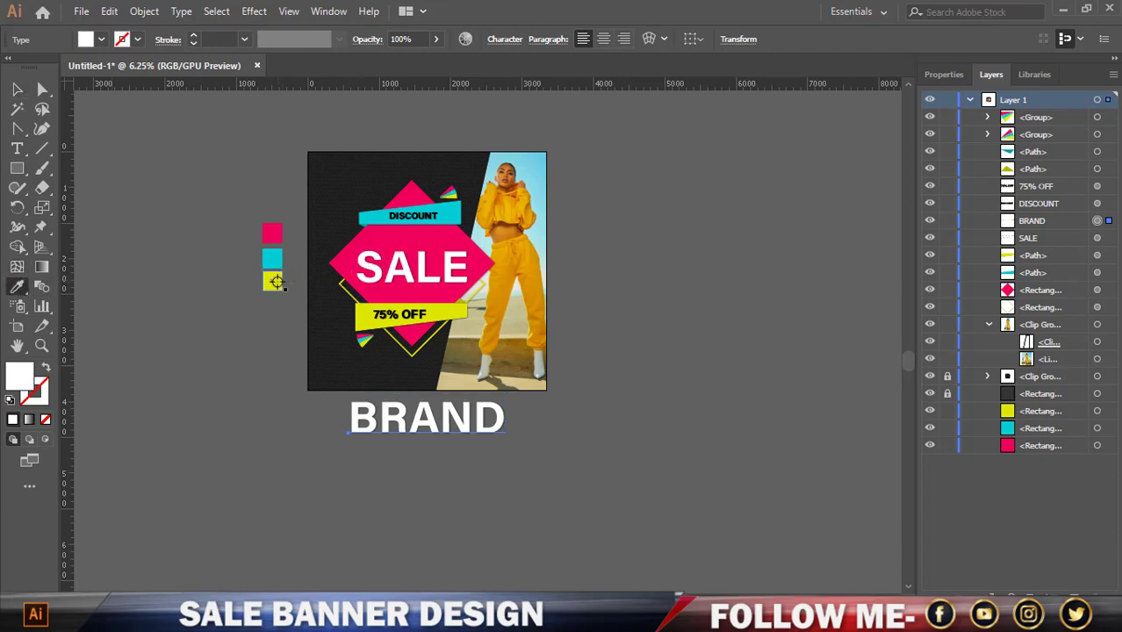
left_click(272, 281)
key("v")
Shrink the BRAND text and place it at the banner's top-left corner
left_click(502, 427)
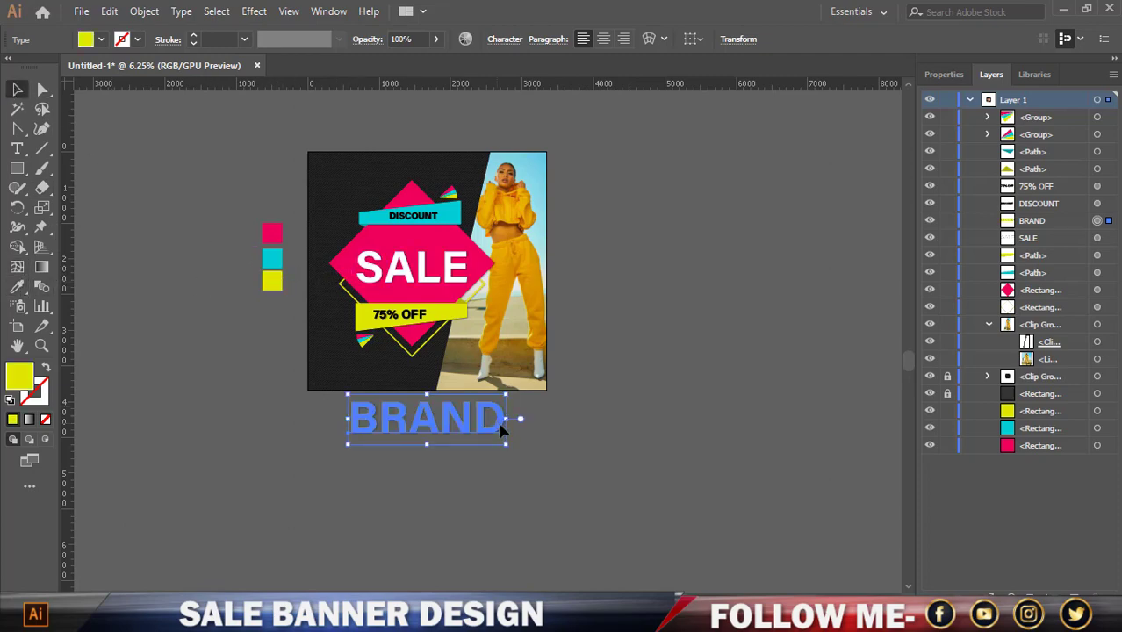
mouse_move(505, 420)
left_mouse_down()
mouse_move(458, 419)
mouse_move(529, 190)
mouse_move(258, 188)
left_mouse_up()
key("ctrl+plus")
left_click(283, 138)
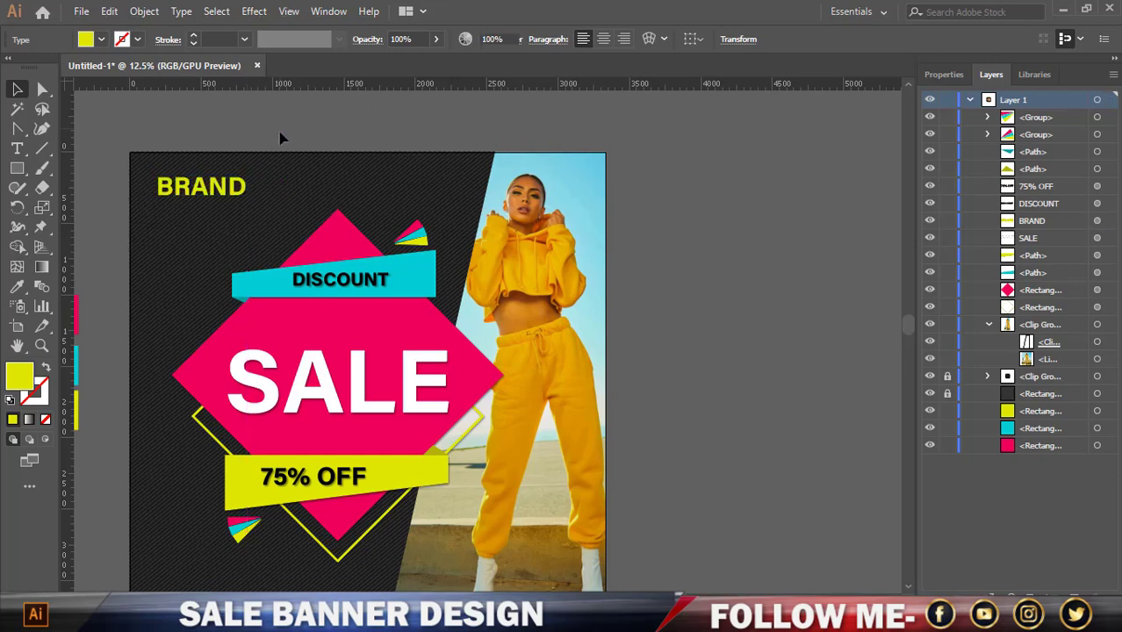
scroll(281, 140, "down", 1)
left_click(239, 173)
left_click(254, 11)
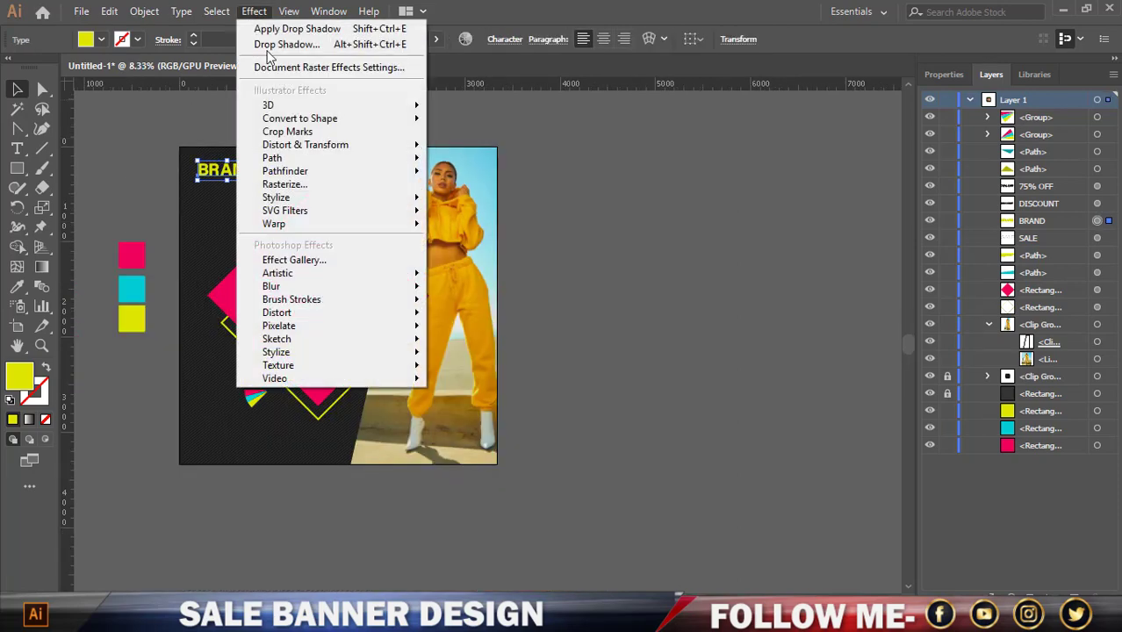
mouse_move(275, 198)
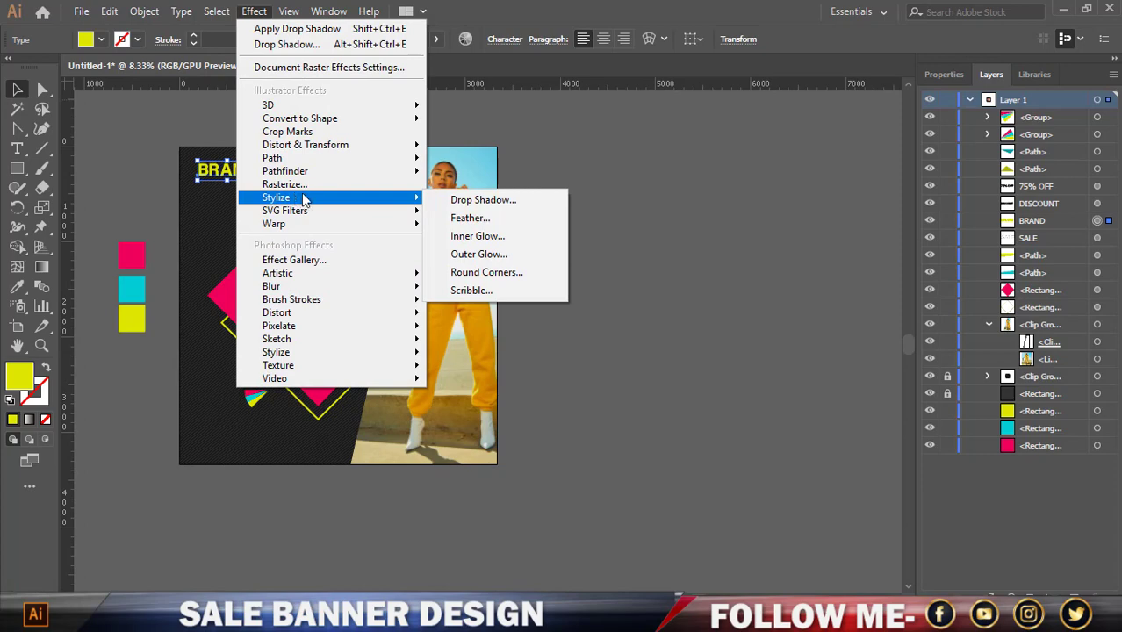
left_click(547, 148)
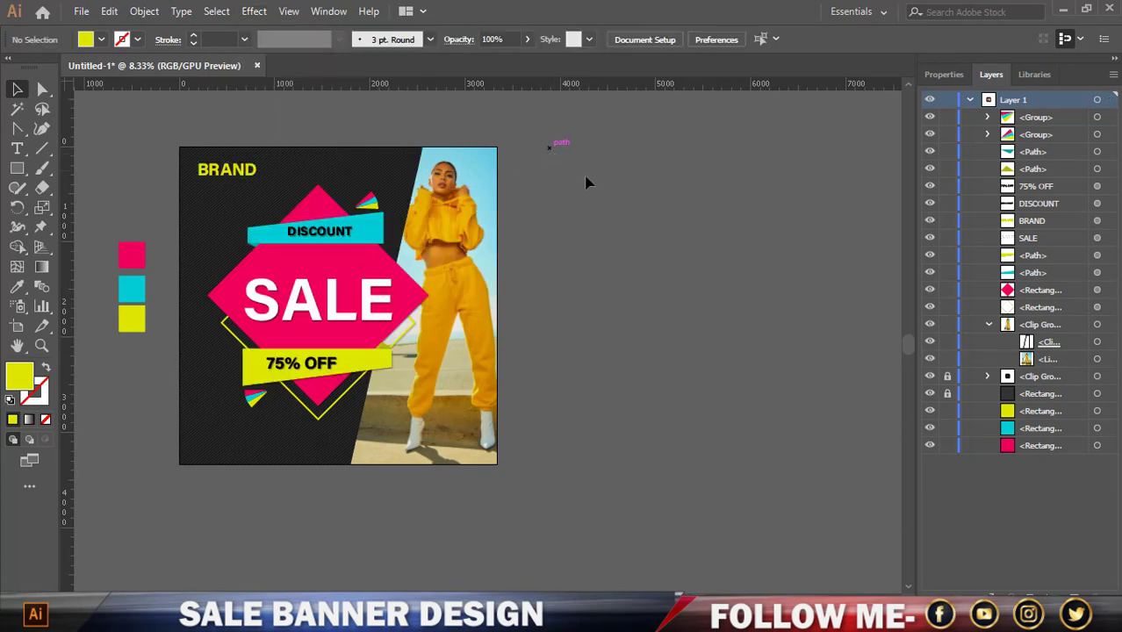
scroll(587, 182, "down", 1)
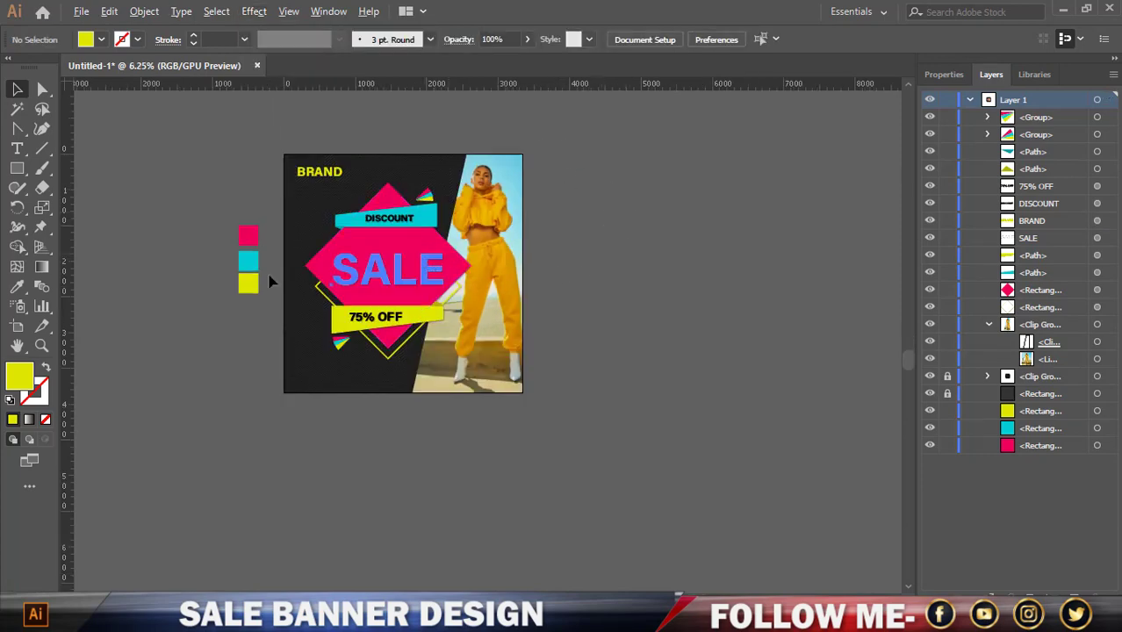
Delete the three colour swatch squares beside the artboard
left_click_drag(230, 220, 255, 301)
key("Delete")
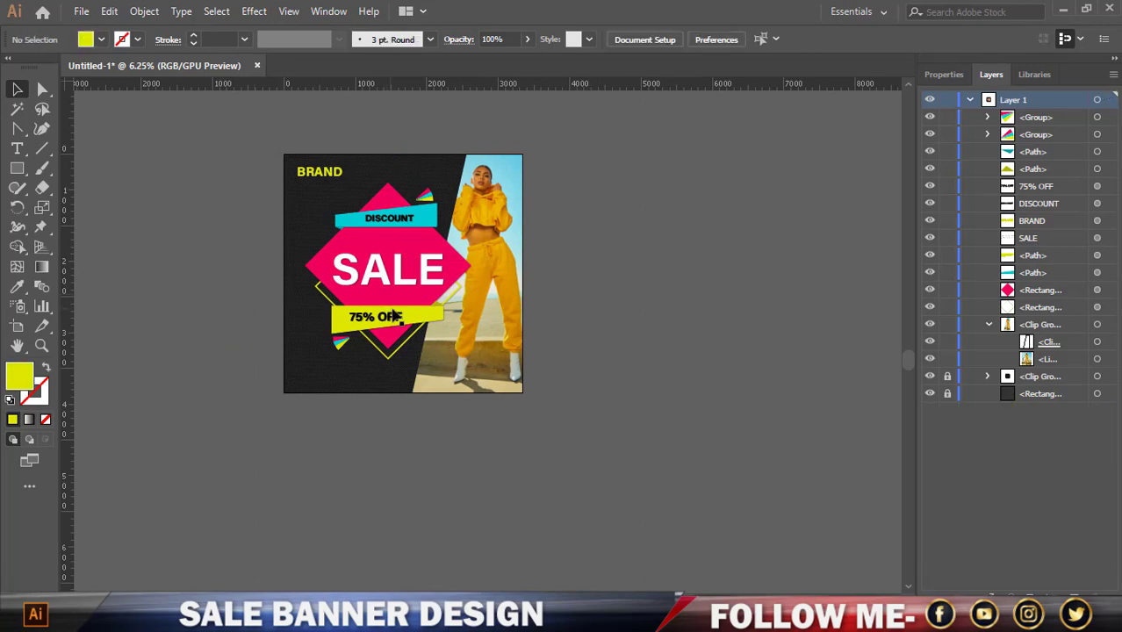
scroll(397, 316, "up", 1)
scroll(397, 316, "up", 1)
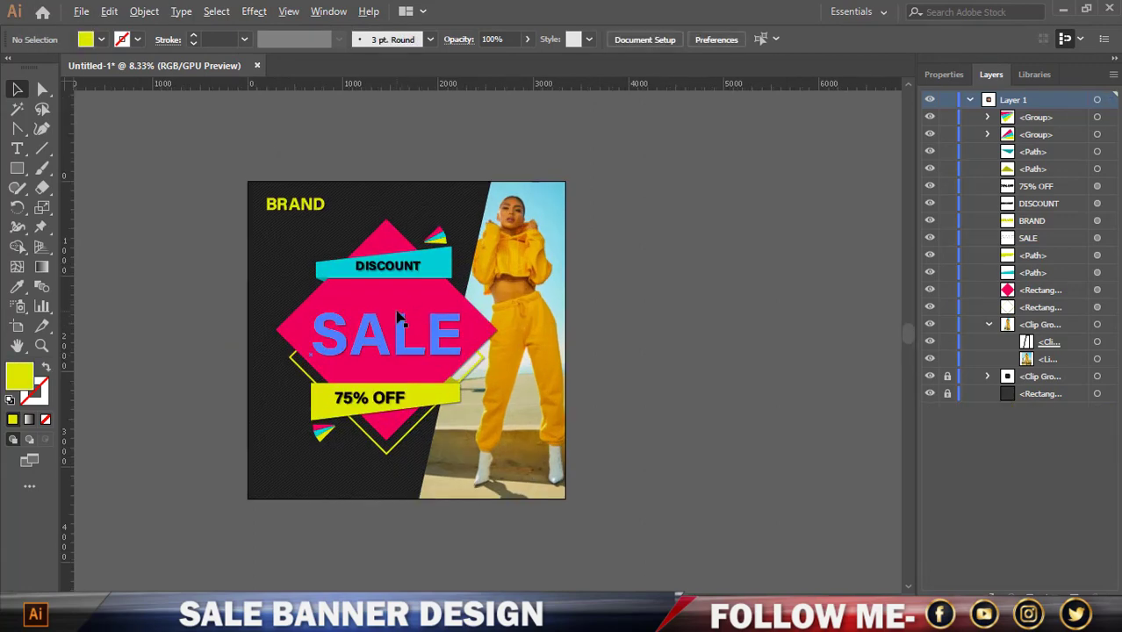
scroll(400, 320, "up", 1)
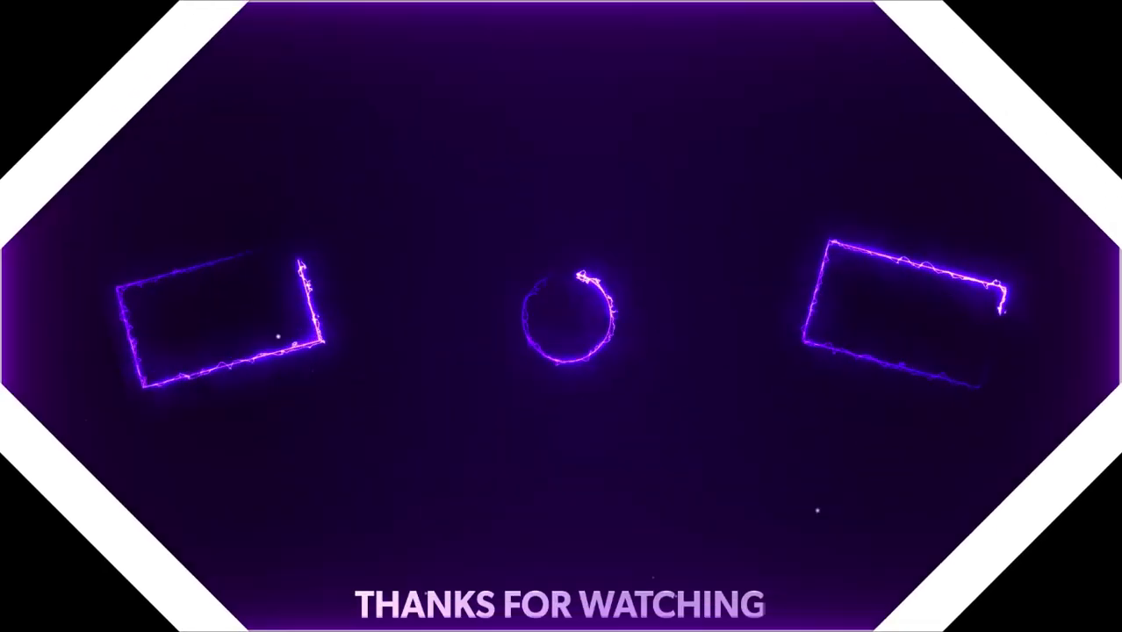